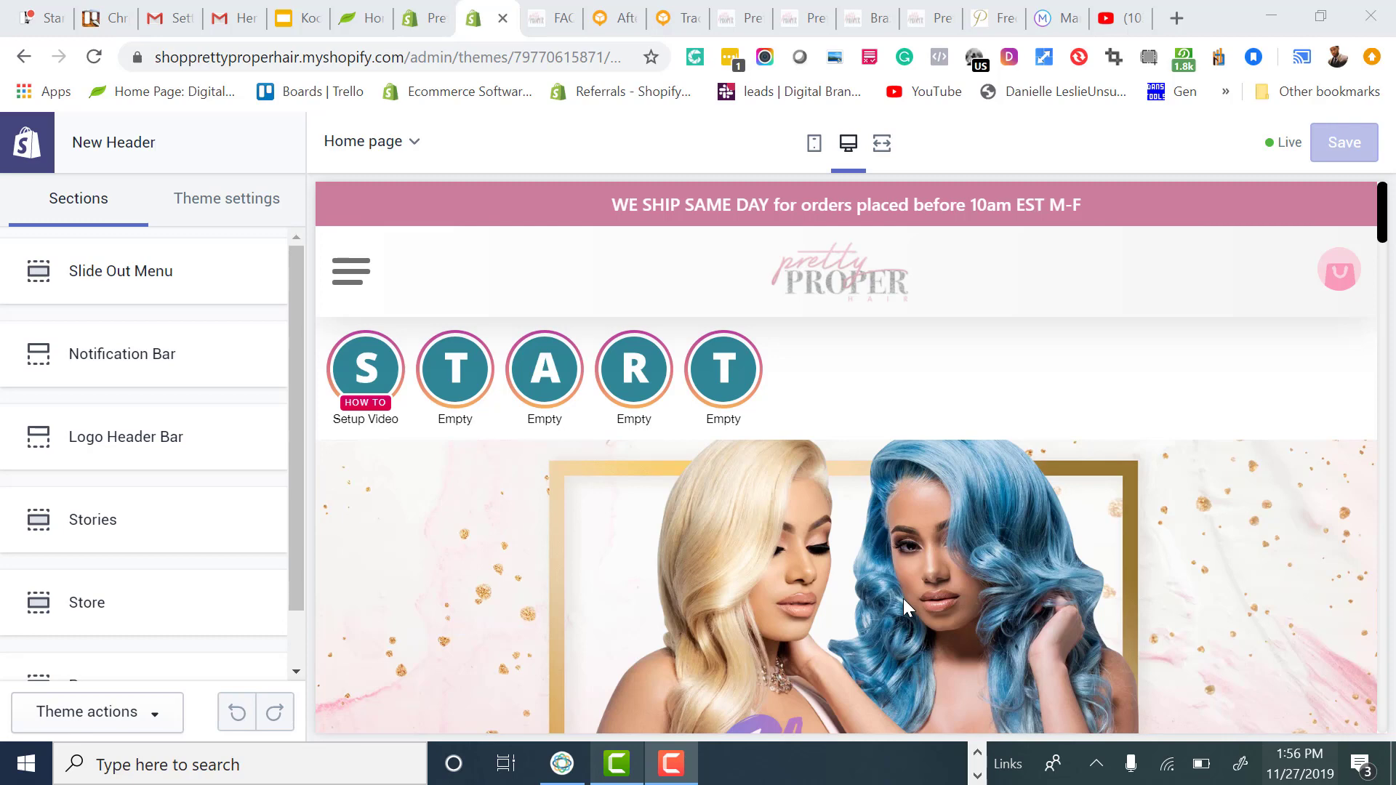
scroll(902, 560, down, 1)
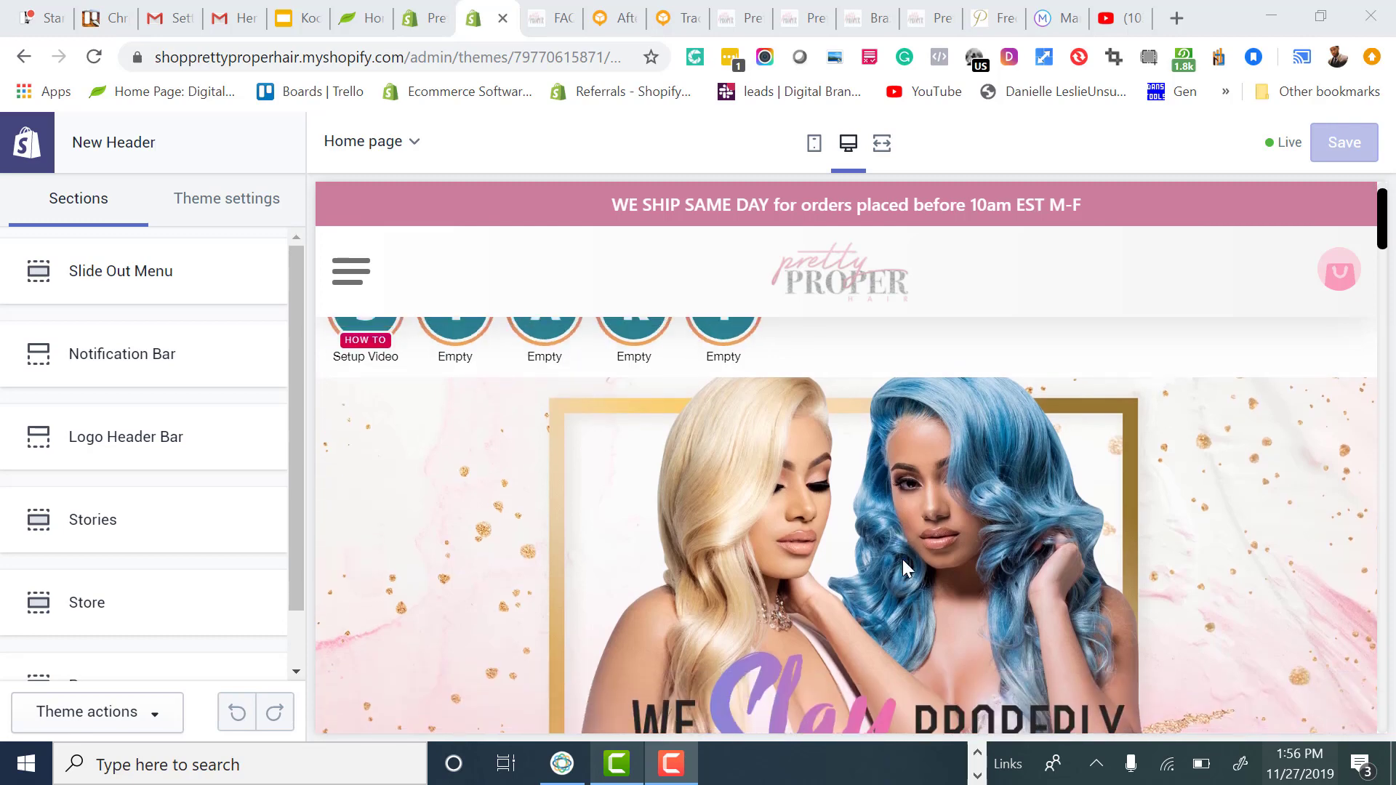
scroll(902, 560, up, 1)
scroll(902, 560, down, 2)
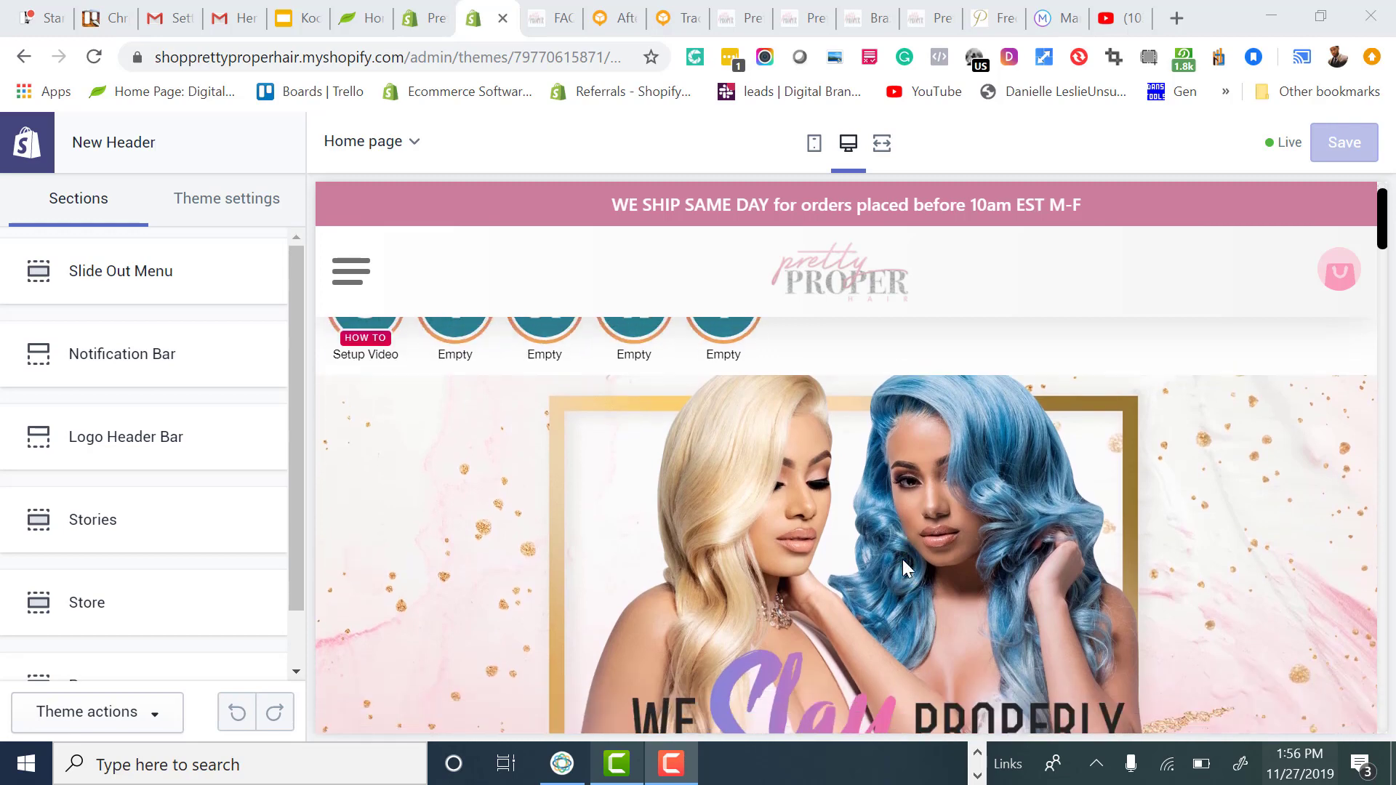
scroll(888, 559, up, 2)
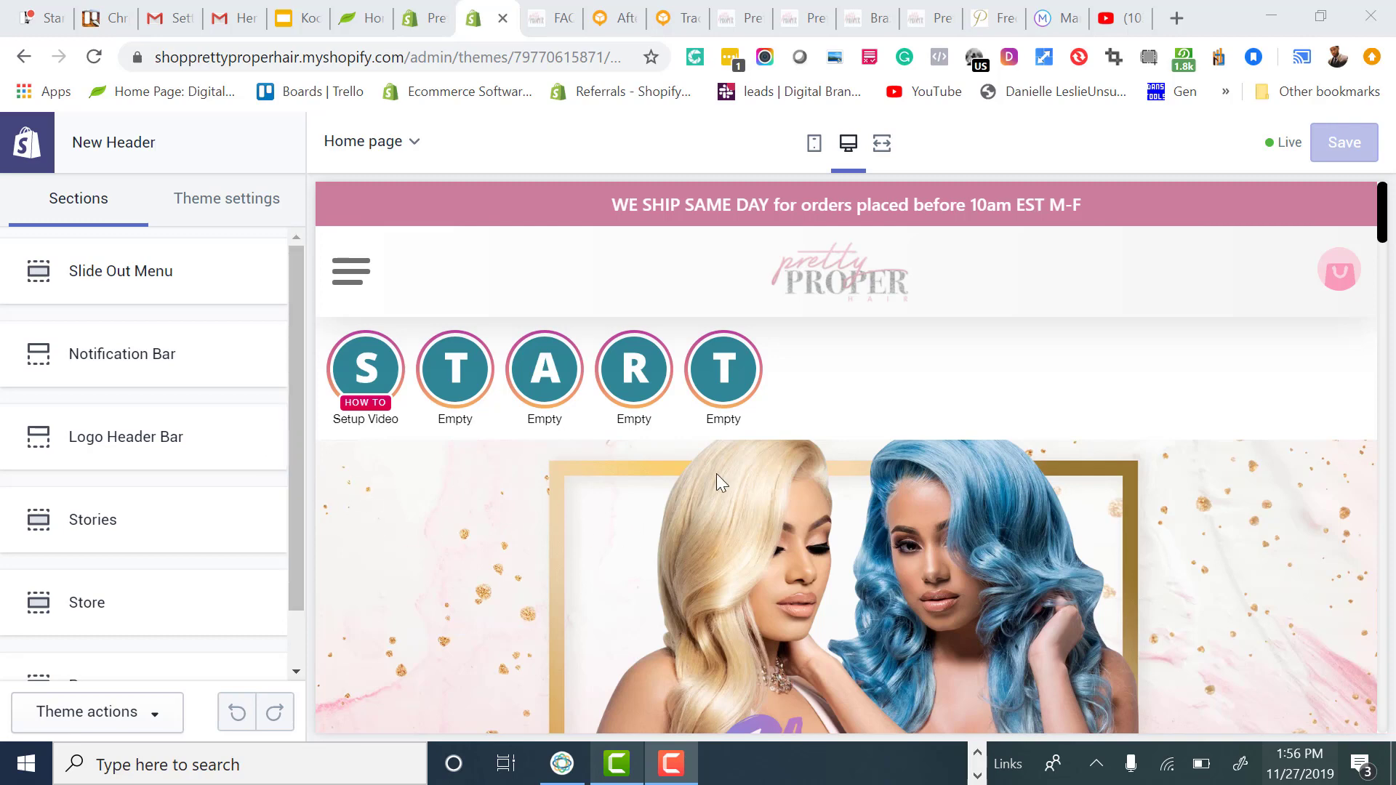
scroll(822, 501, down, 1)
scroll(822, 502, up, 1)
Open the settings of the Stories section in the theme's section list.
click(245, 193)
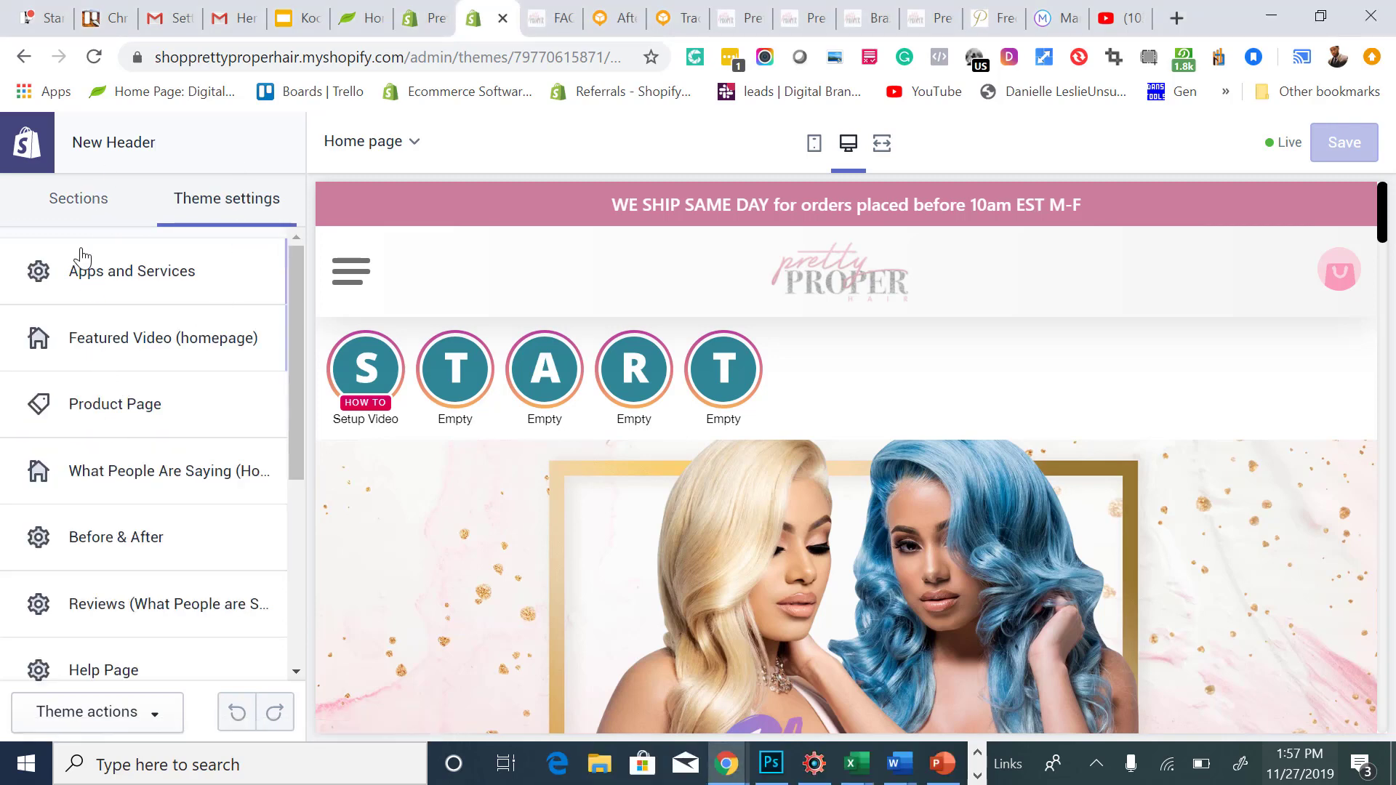
click(75, 226)
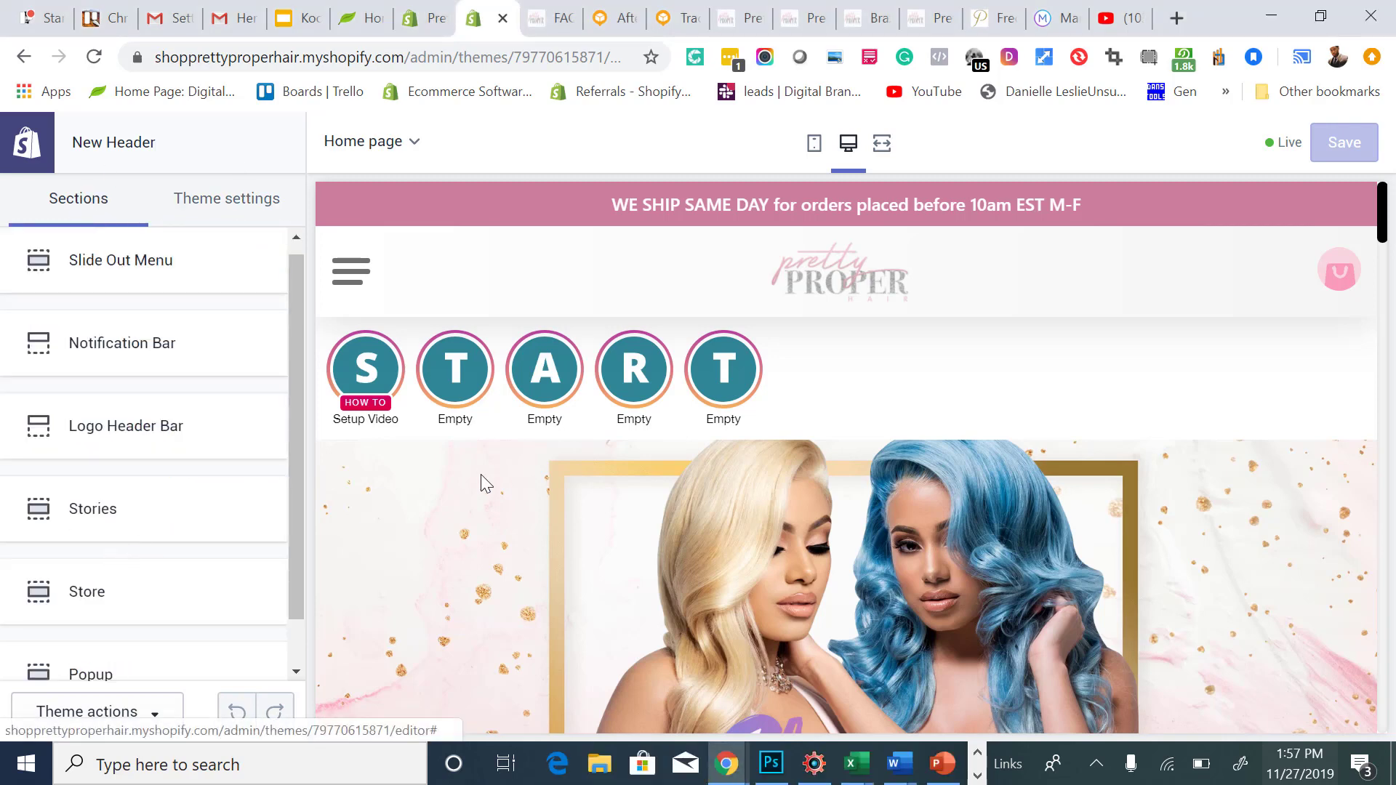
click(104, 516)
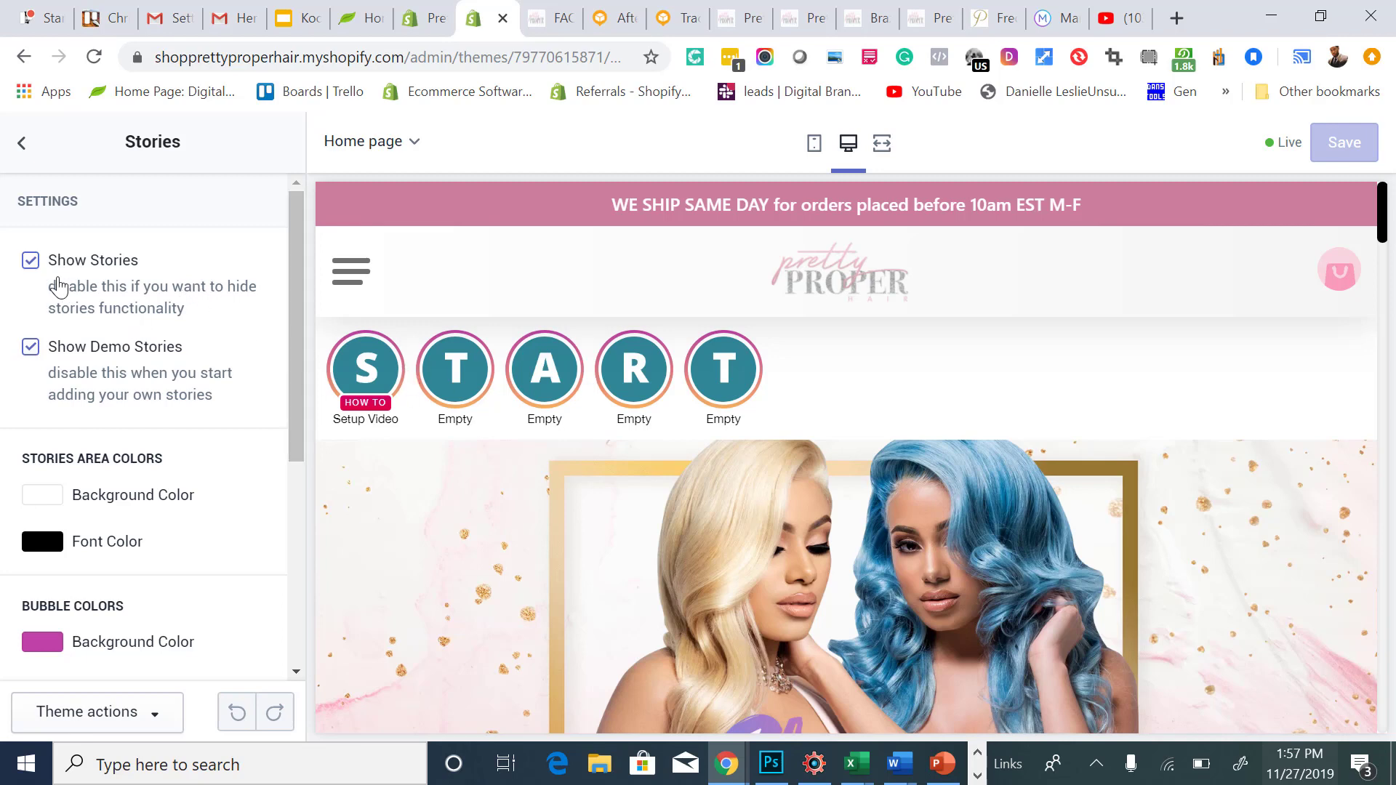
Switch Show Stories off and back on, and do the same with Show Demo Stories.
click(30, 263)
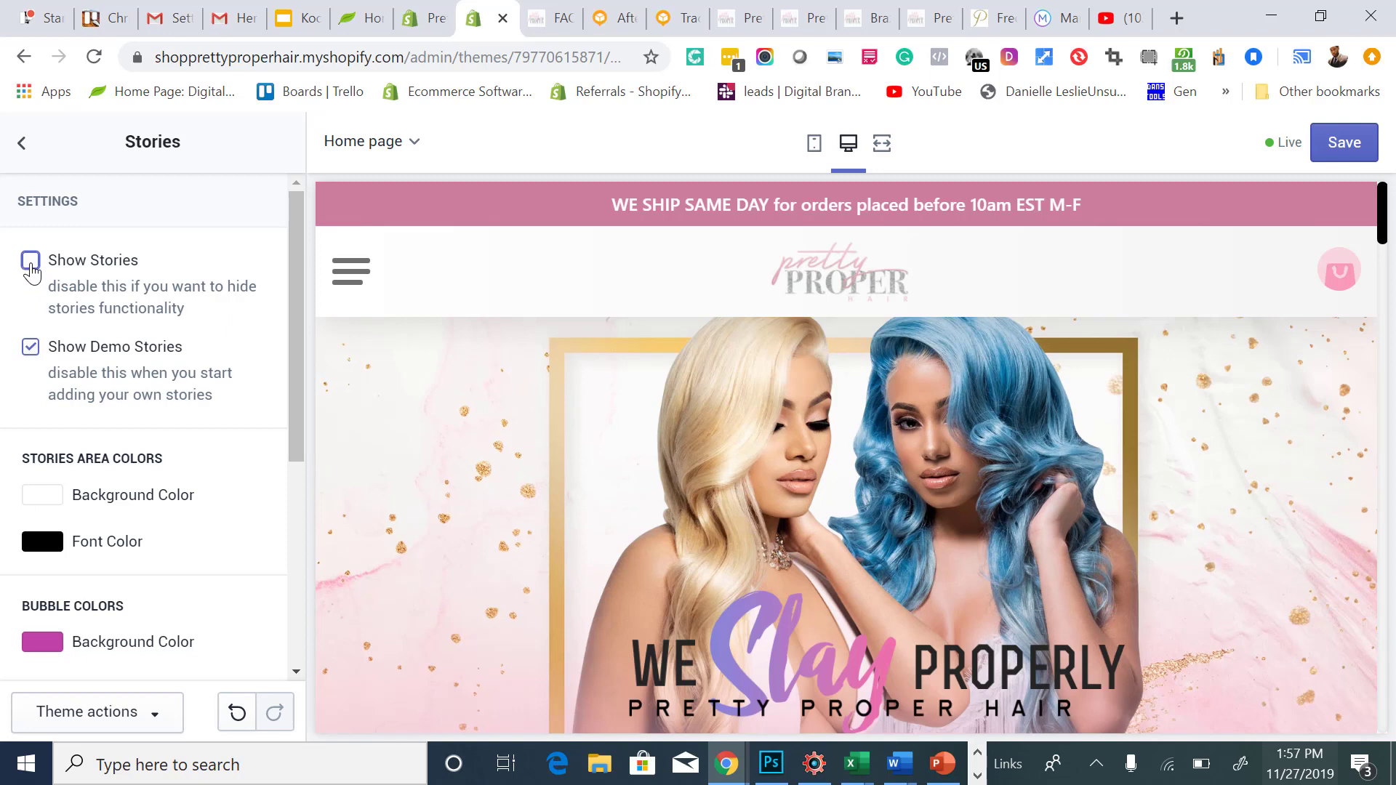
click(31, 268)
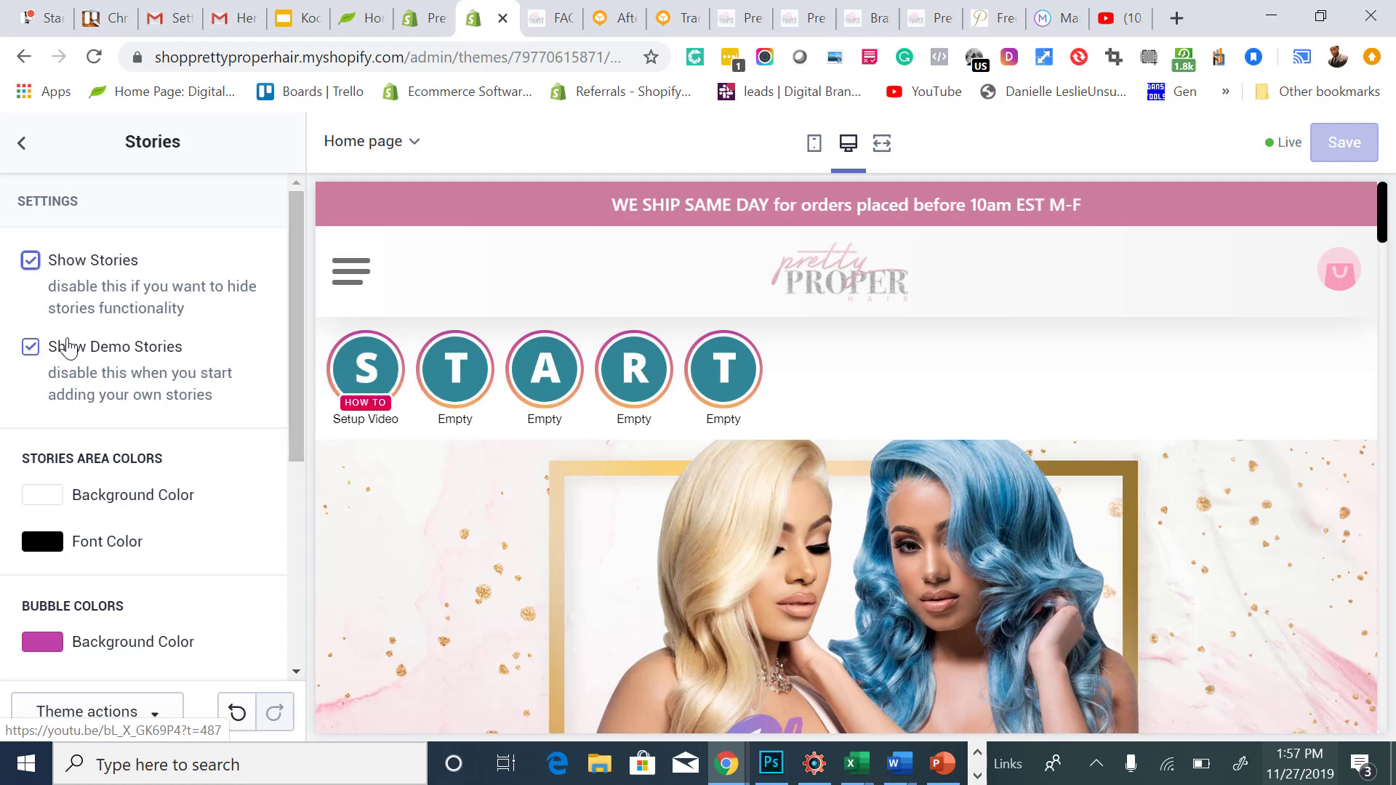
click(32, 349)
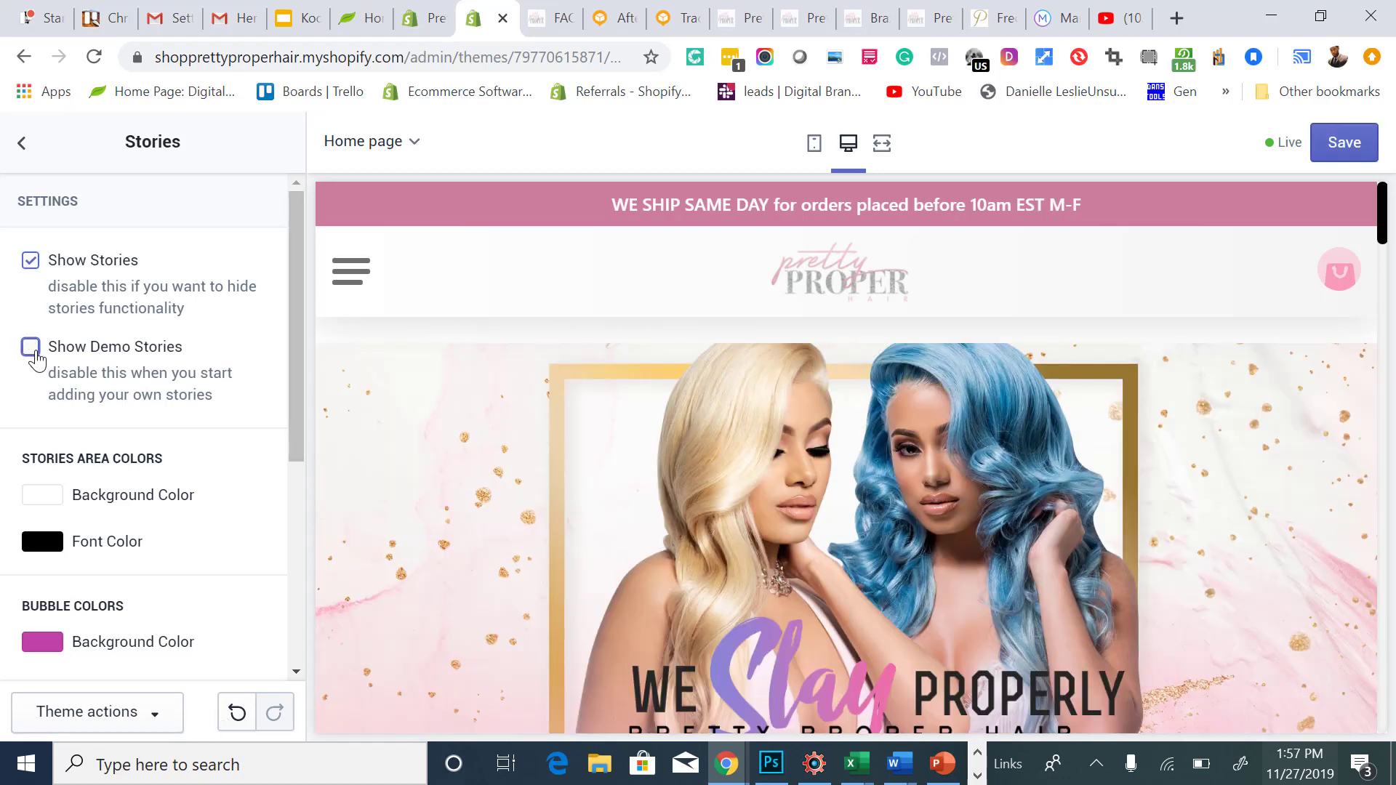
click(32, 349)
Set the background color of the stories area to pure red (#FF0000).
scroll(98, 440, down, 3)
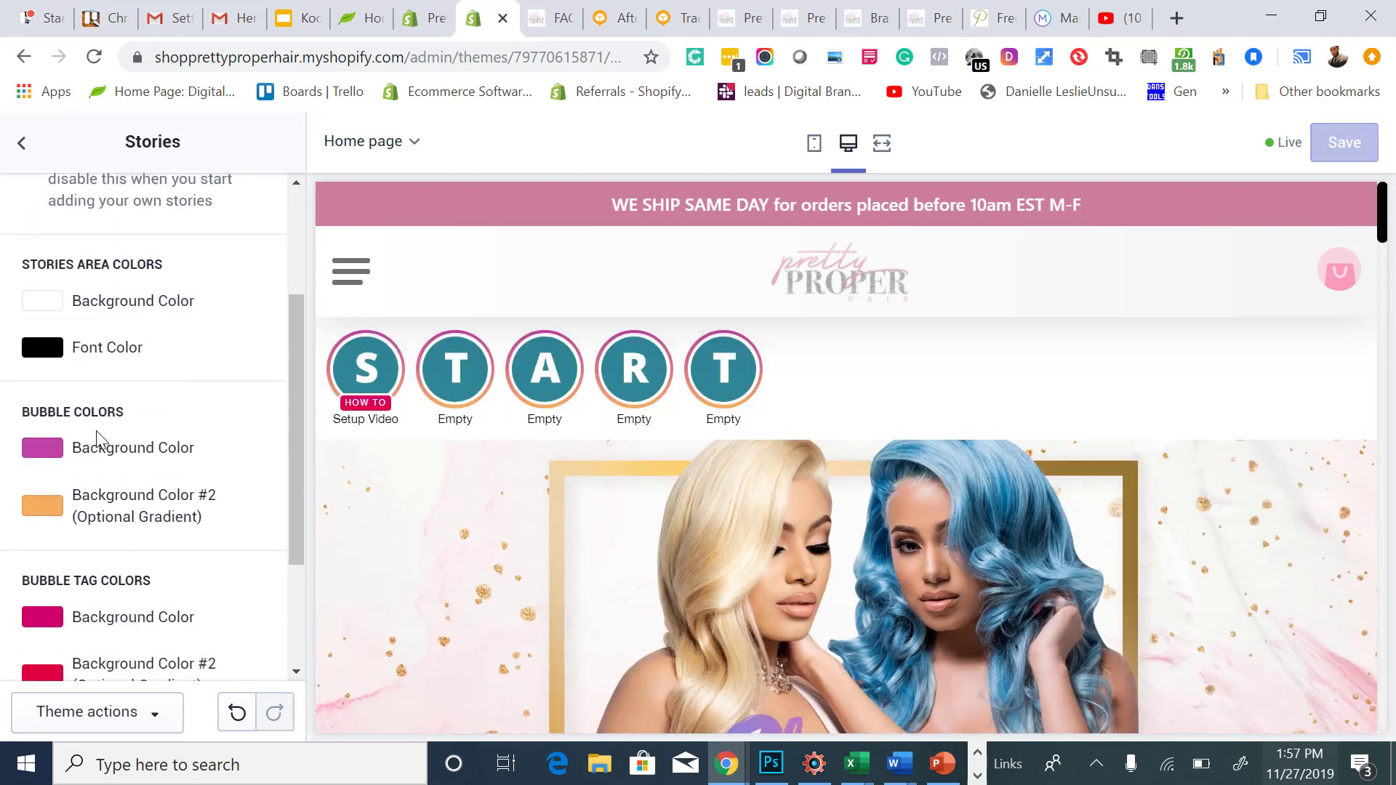
scroll(102, 429, up, 1)
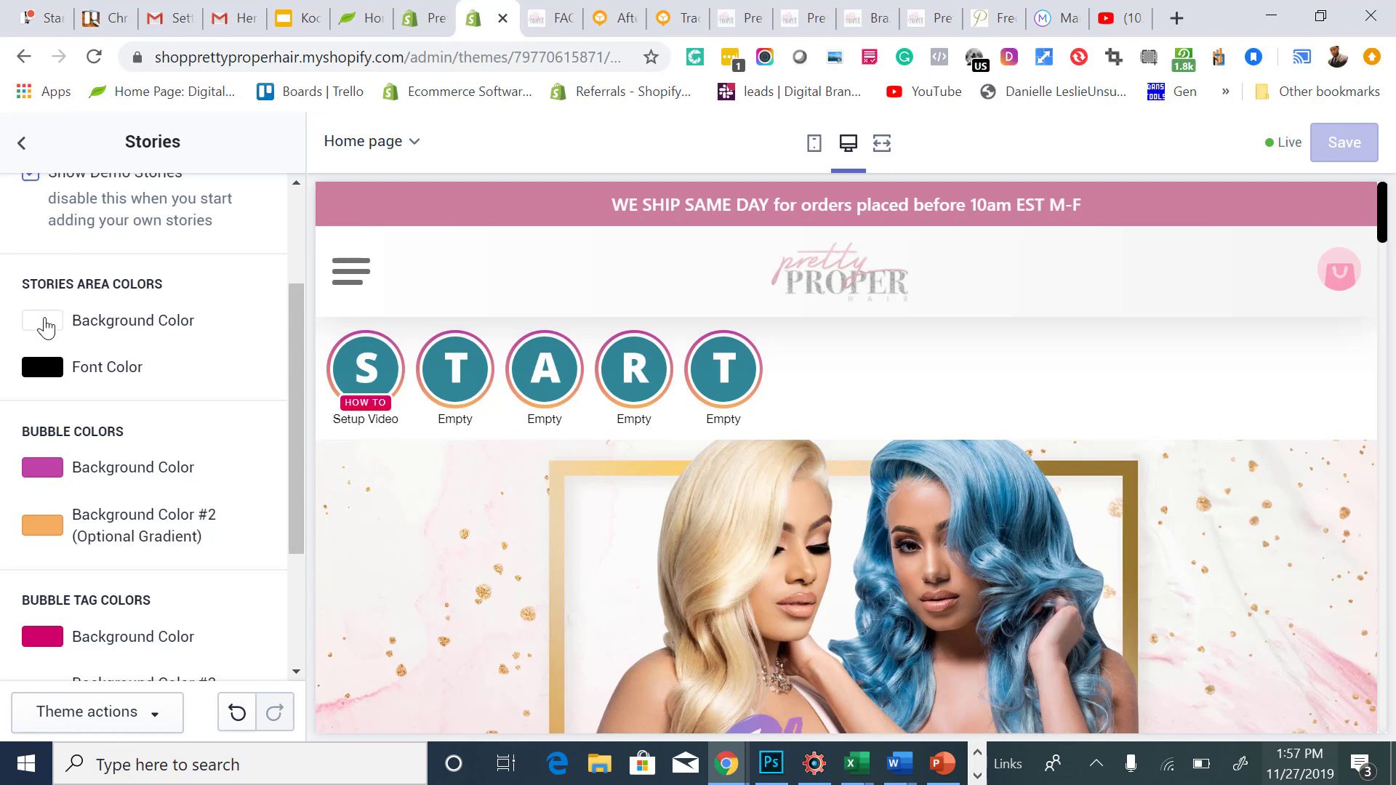
click(44, 322)
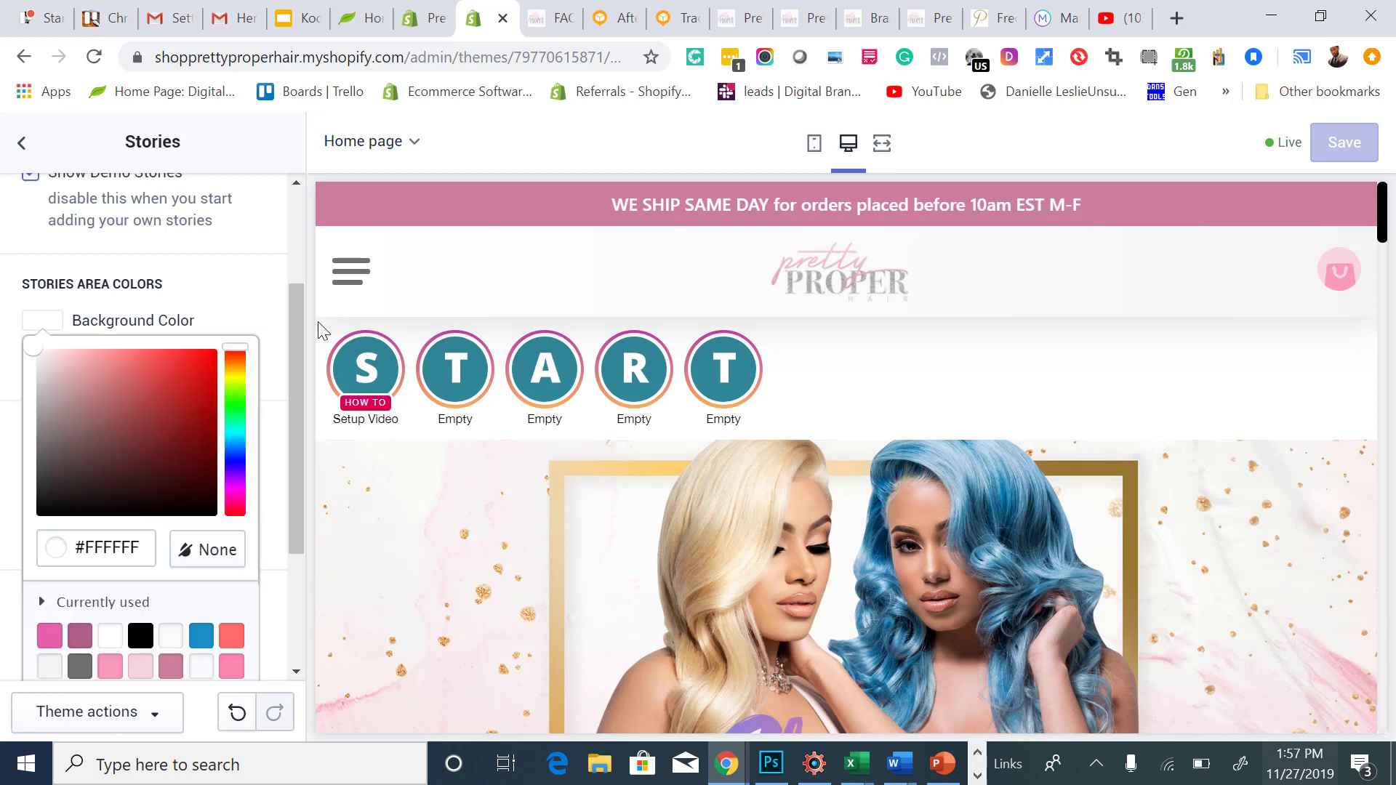
drag(137, 395, 311, 320)
click(251, 303)
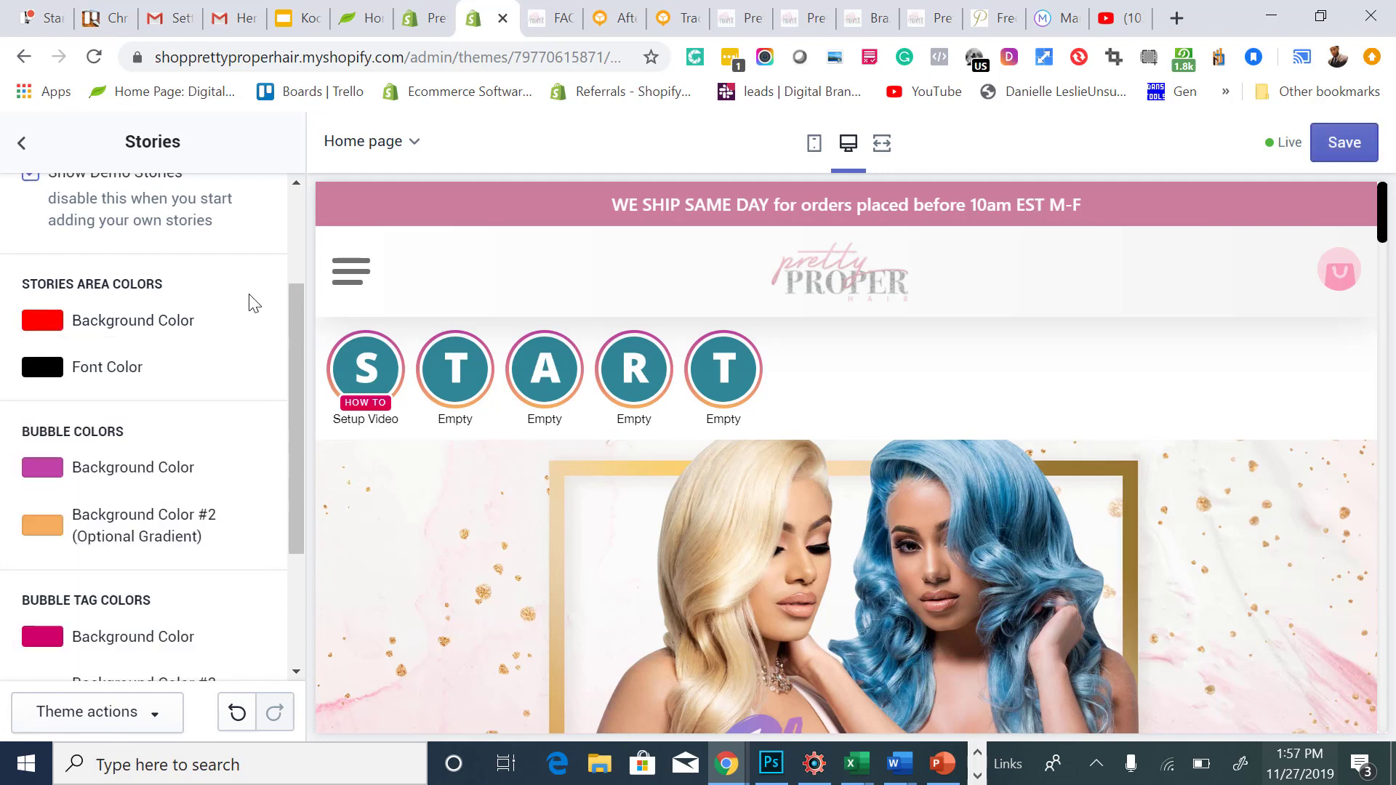
Set the background color of the stories area to black.
click(37, 327)
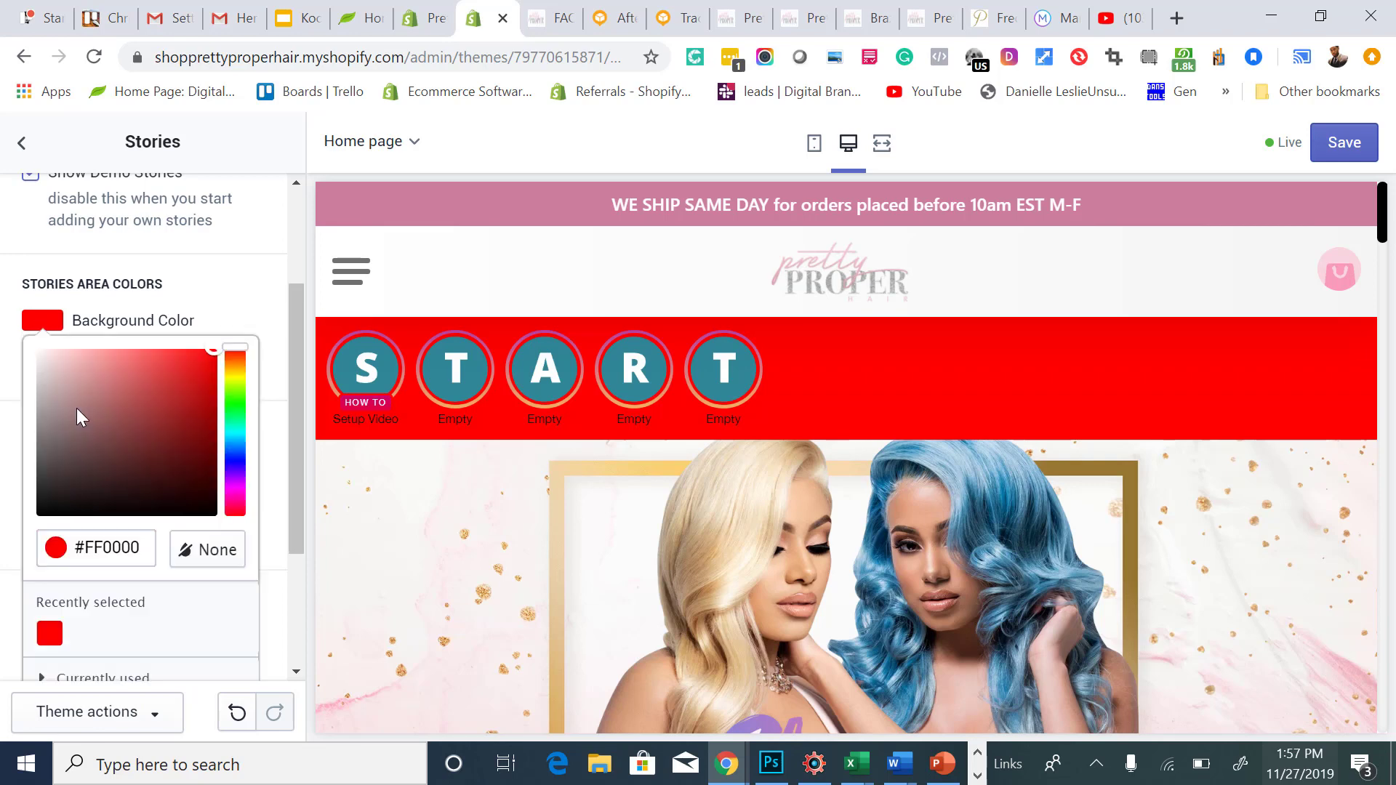
drag(77, 408, 27, 538)
click(218, 276)
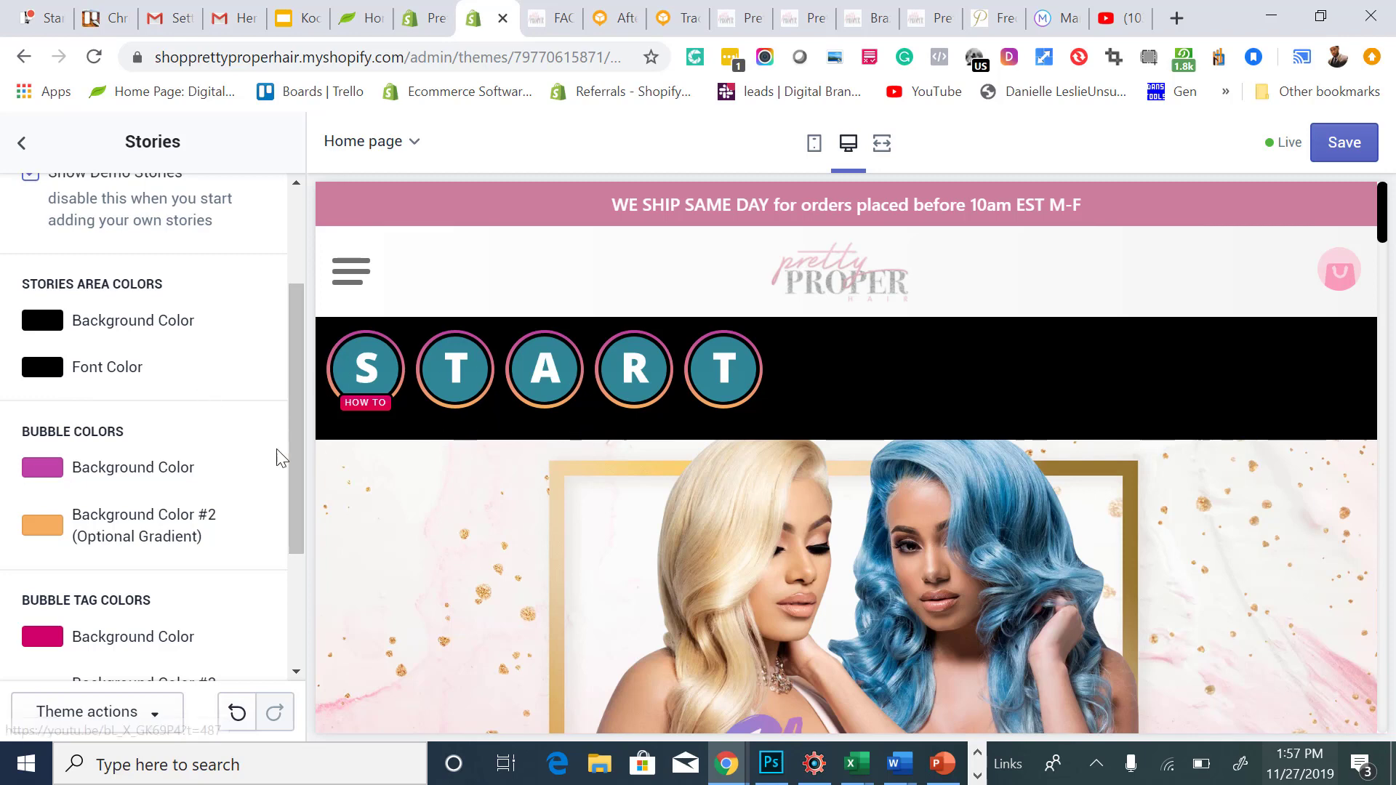
Set the font color of the stories area to white (#FFFFFF).
click(60, 373)
drag(74, 436, 33, 393)
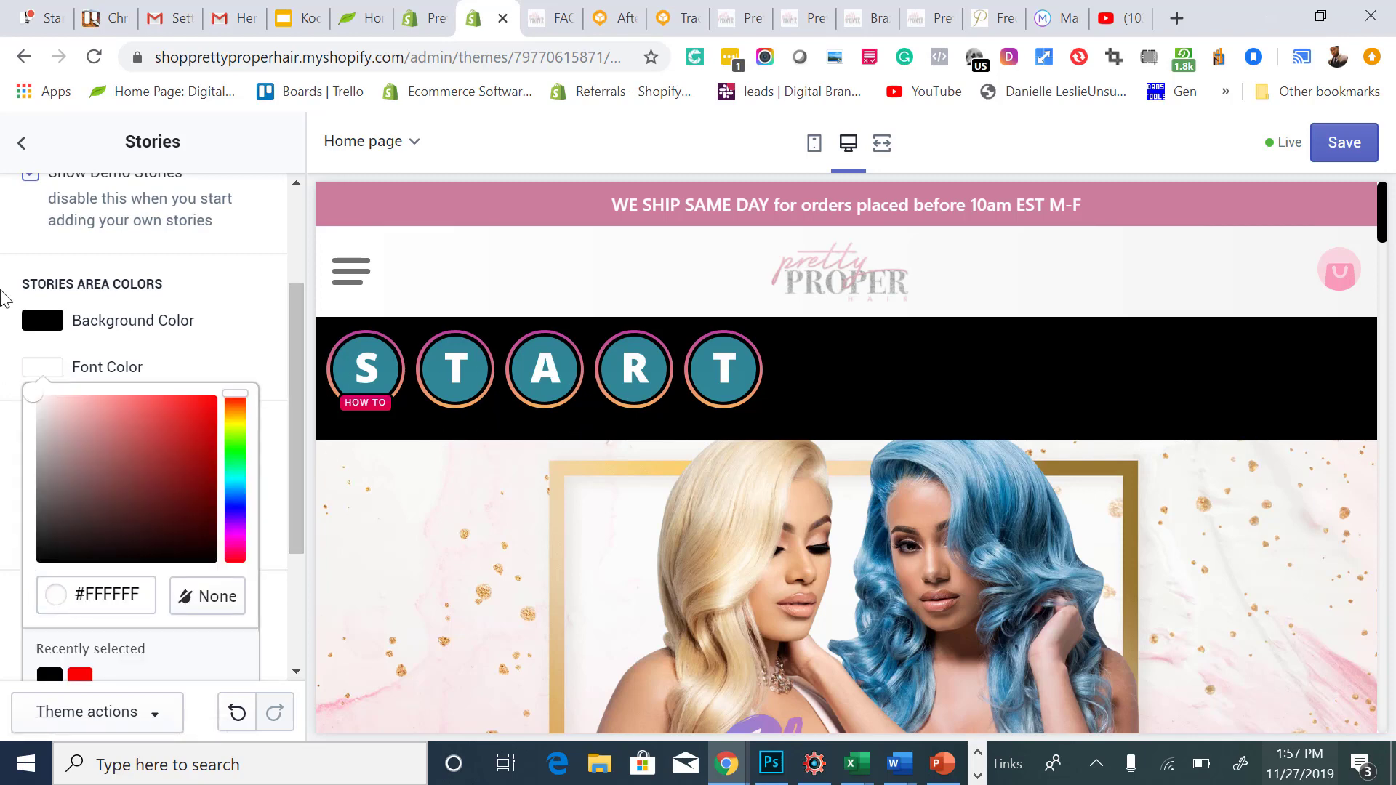
click(181, 366)
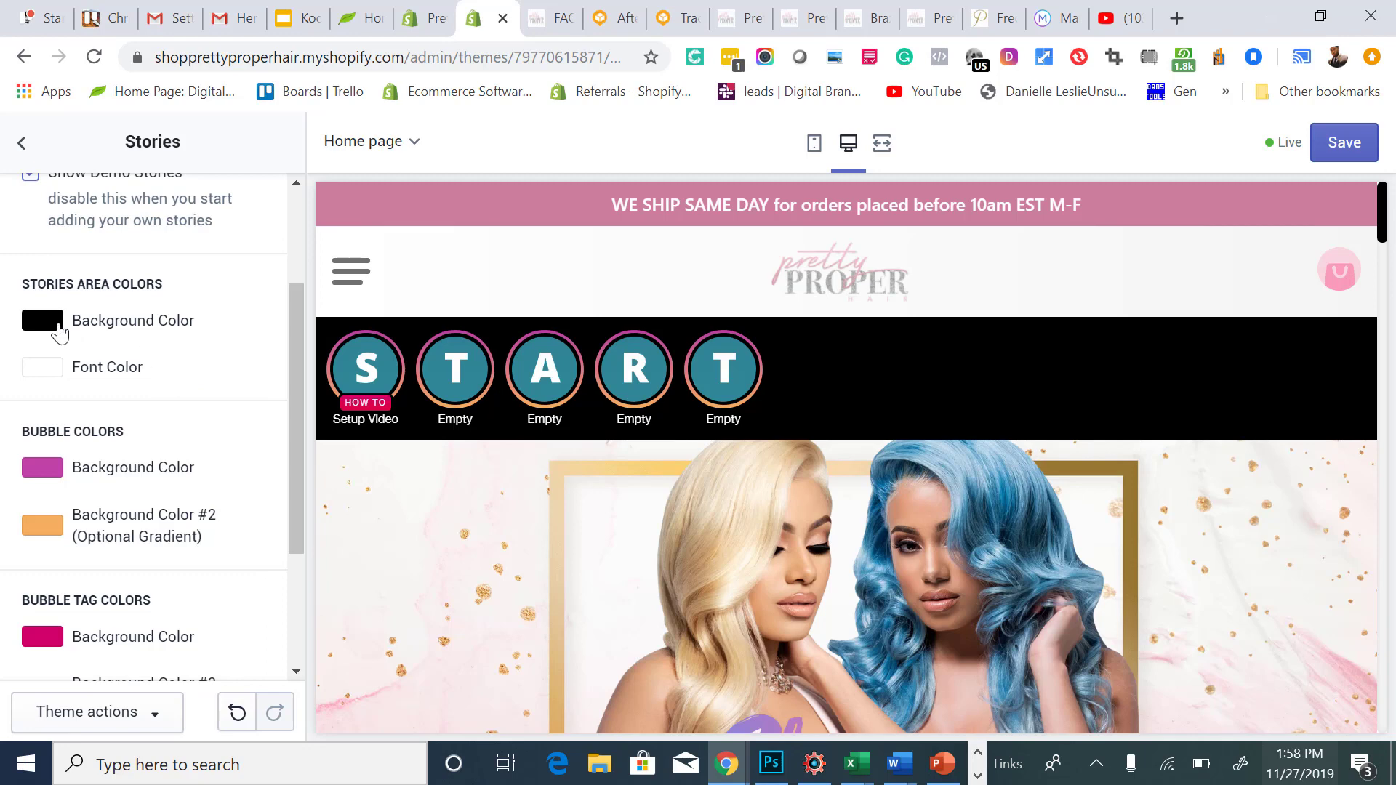
Return the background color of the stories area to white.
click(56, 321)
drag(84, 374, 4, 300)
click(56, 337)
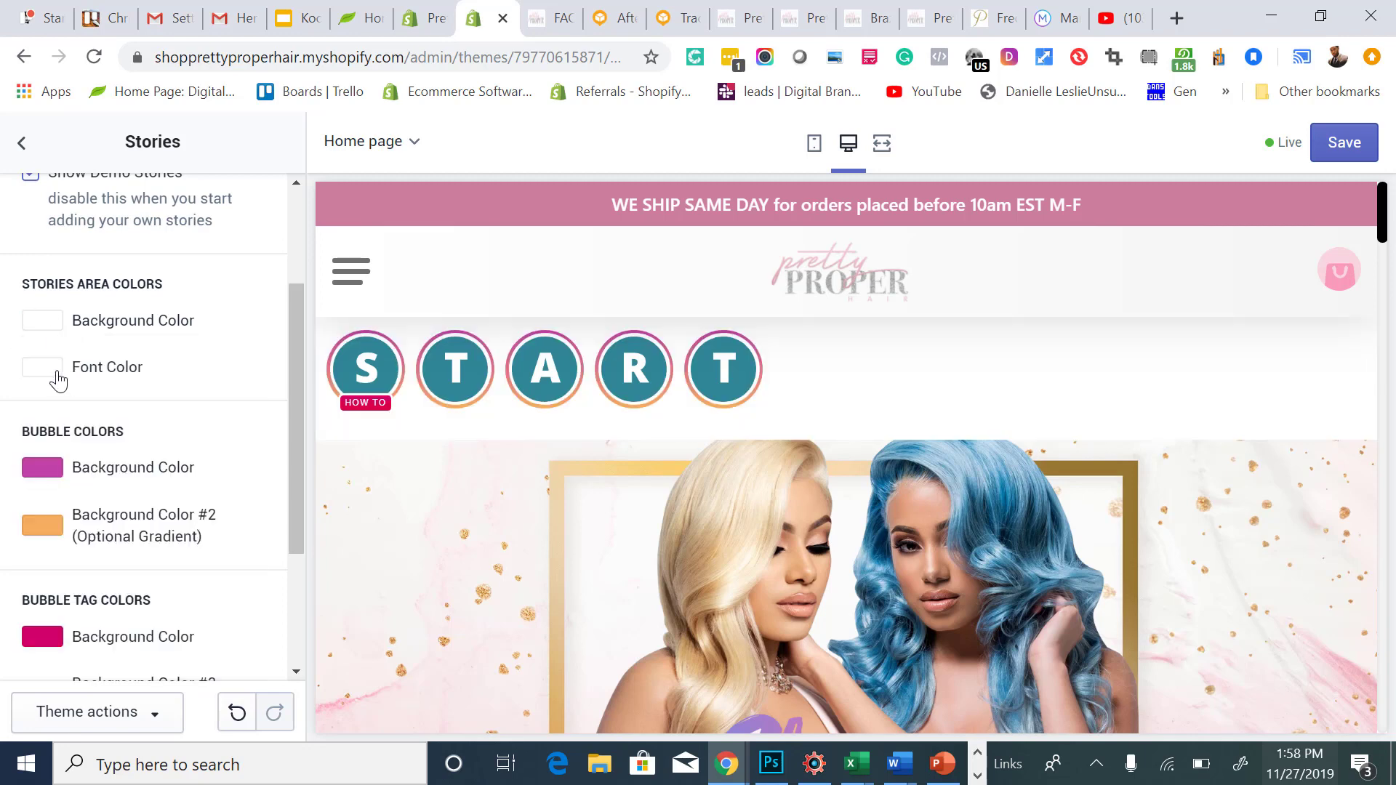
Set the stories area font color to the theme's currently used pale pink, #F8D5DF.
click(51, 374)
click(231, 533)
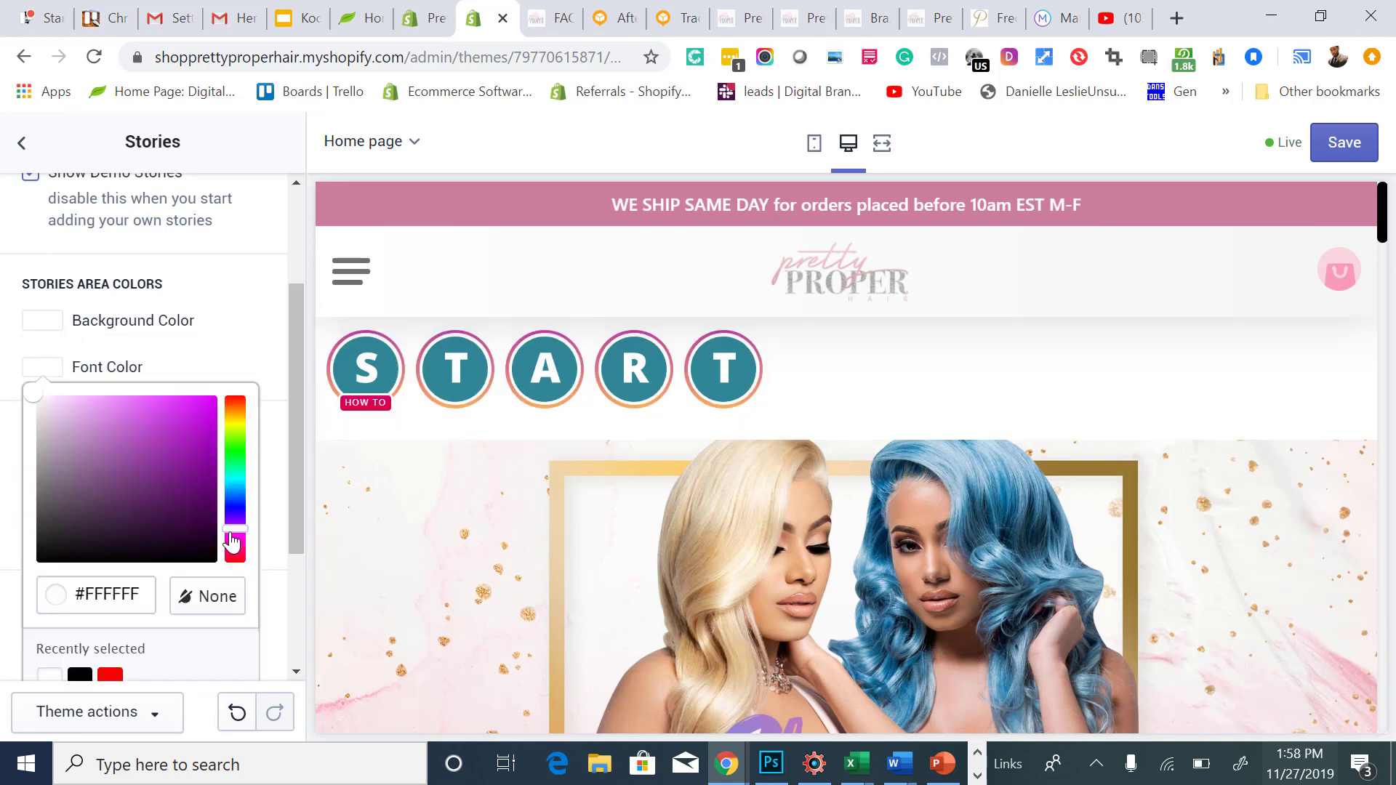
drag(231, 542, 231, 549)
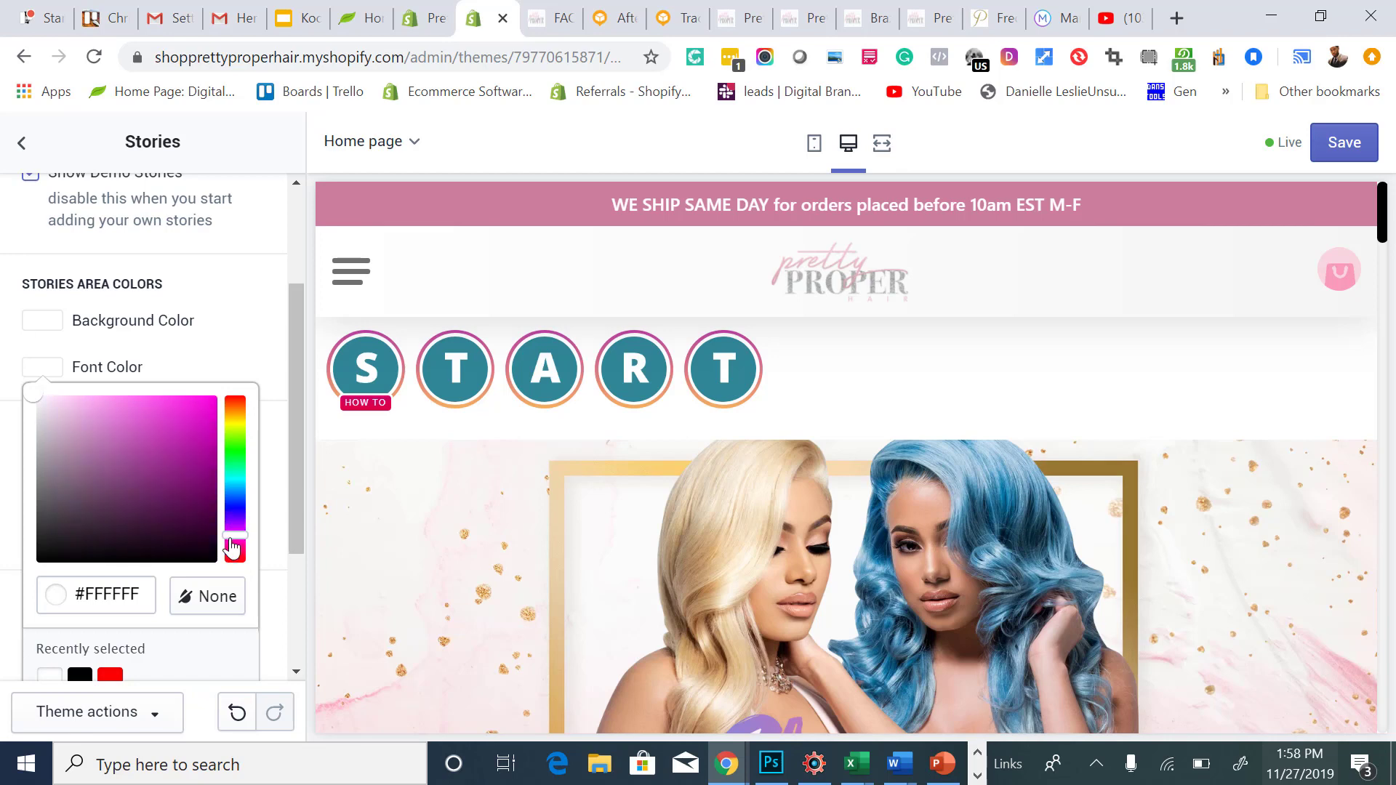
scroll(193, 486, down, 2)
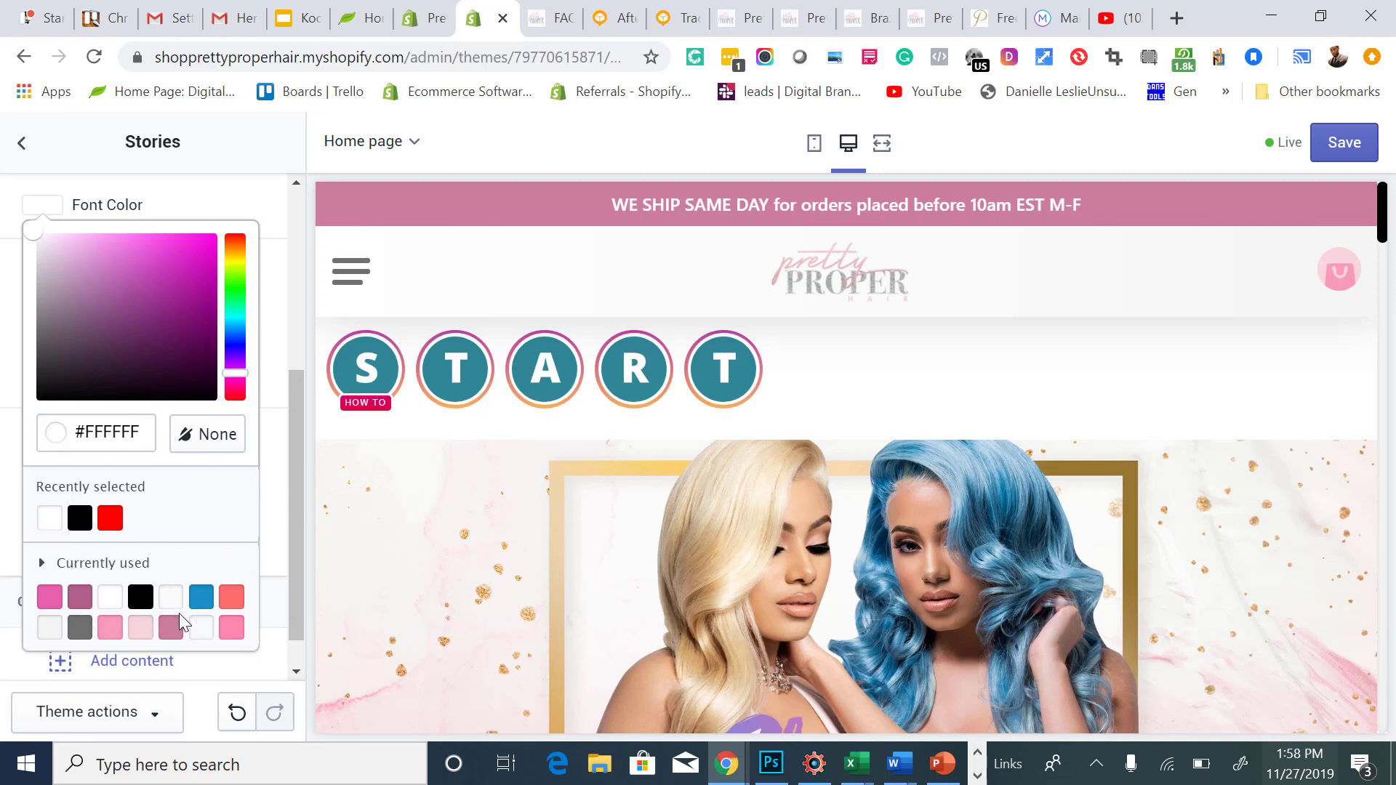
click(142, 628)
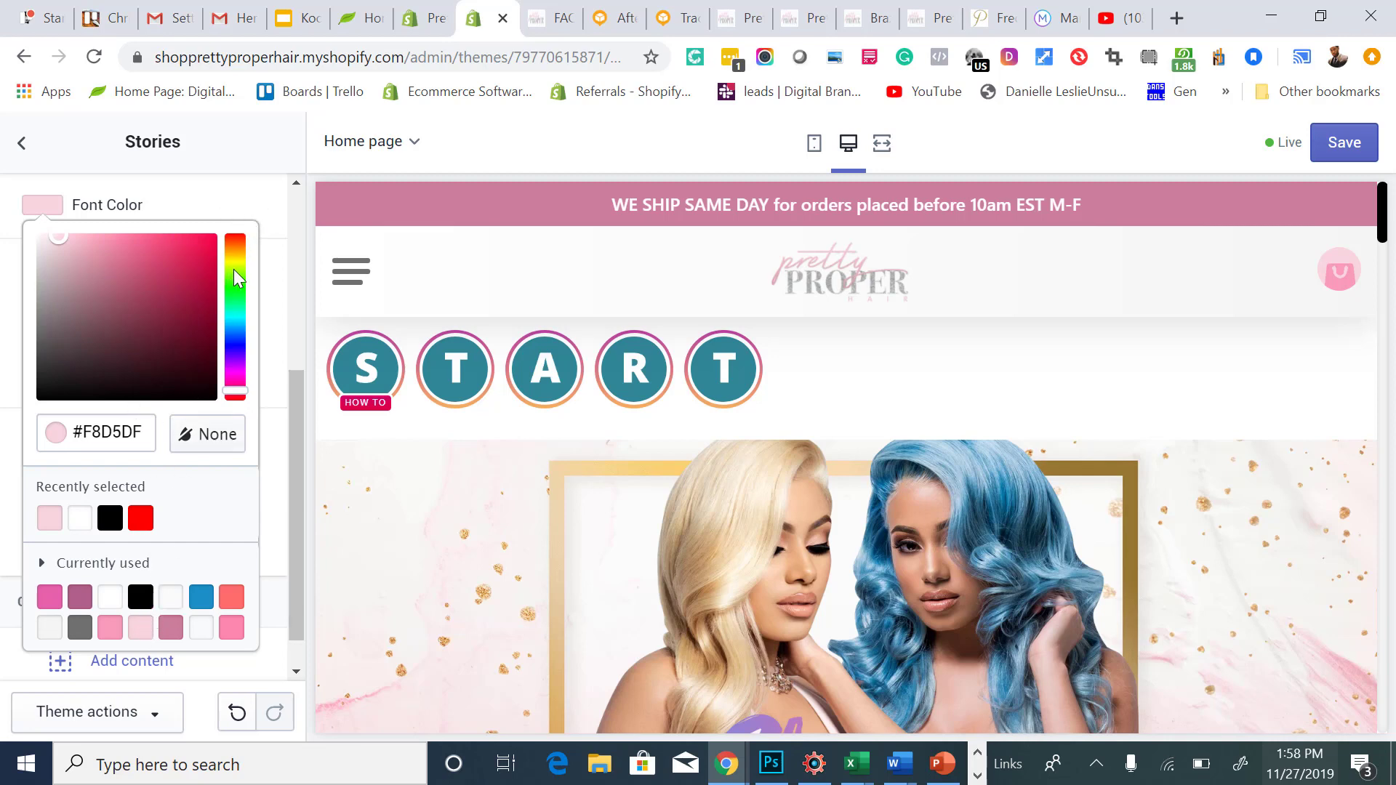
click(267, 206)
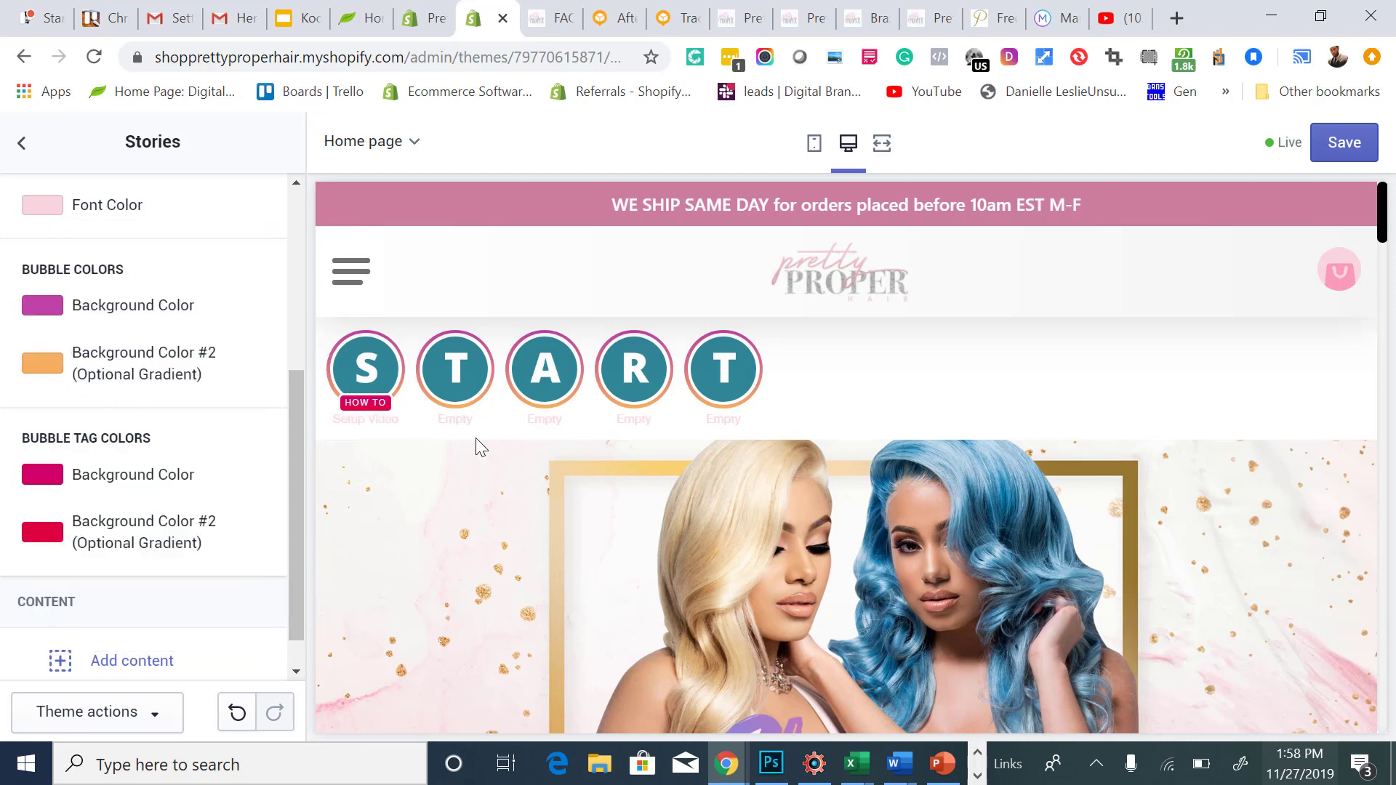
Set the stories area font color to the currently used stronger pink, #F89ABA.
click(42, 205)
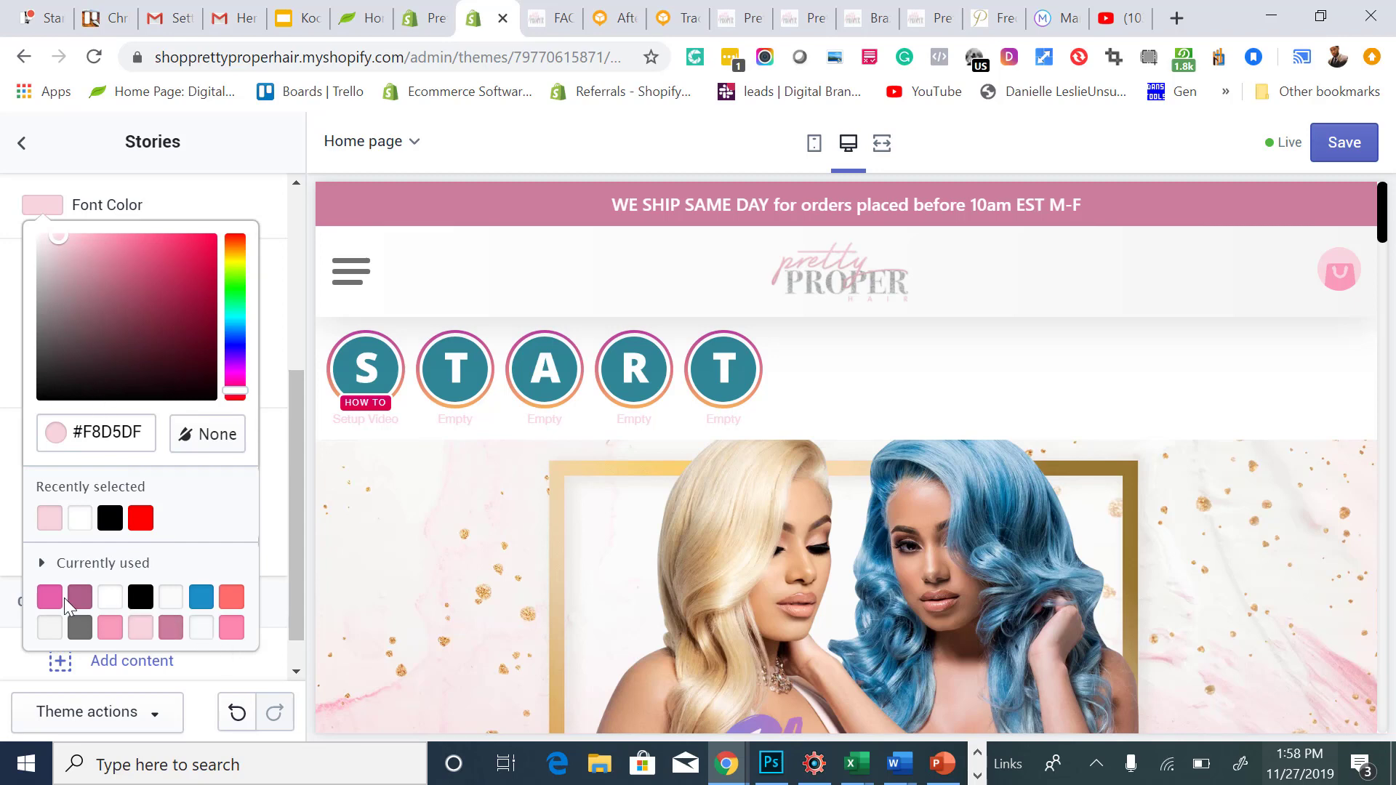
click(111, 630)
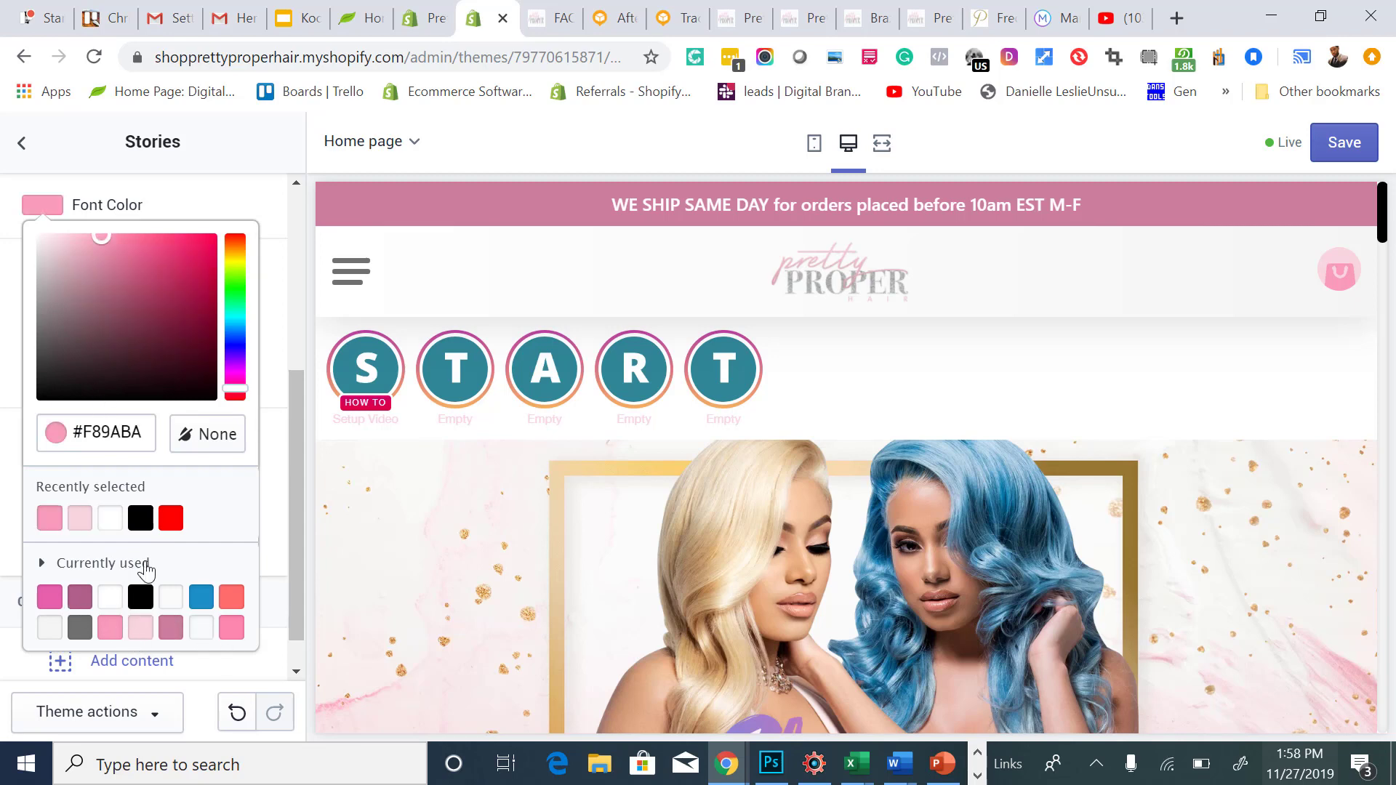
click(226, 206)
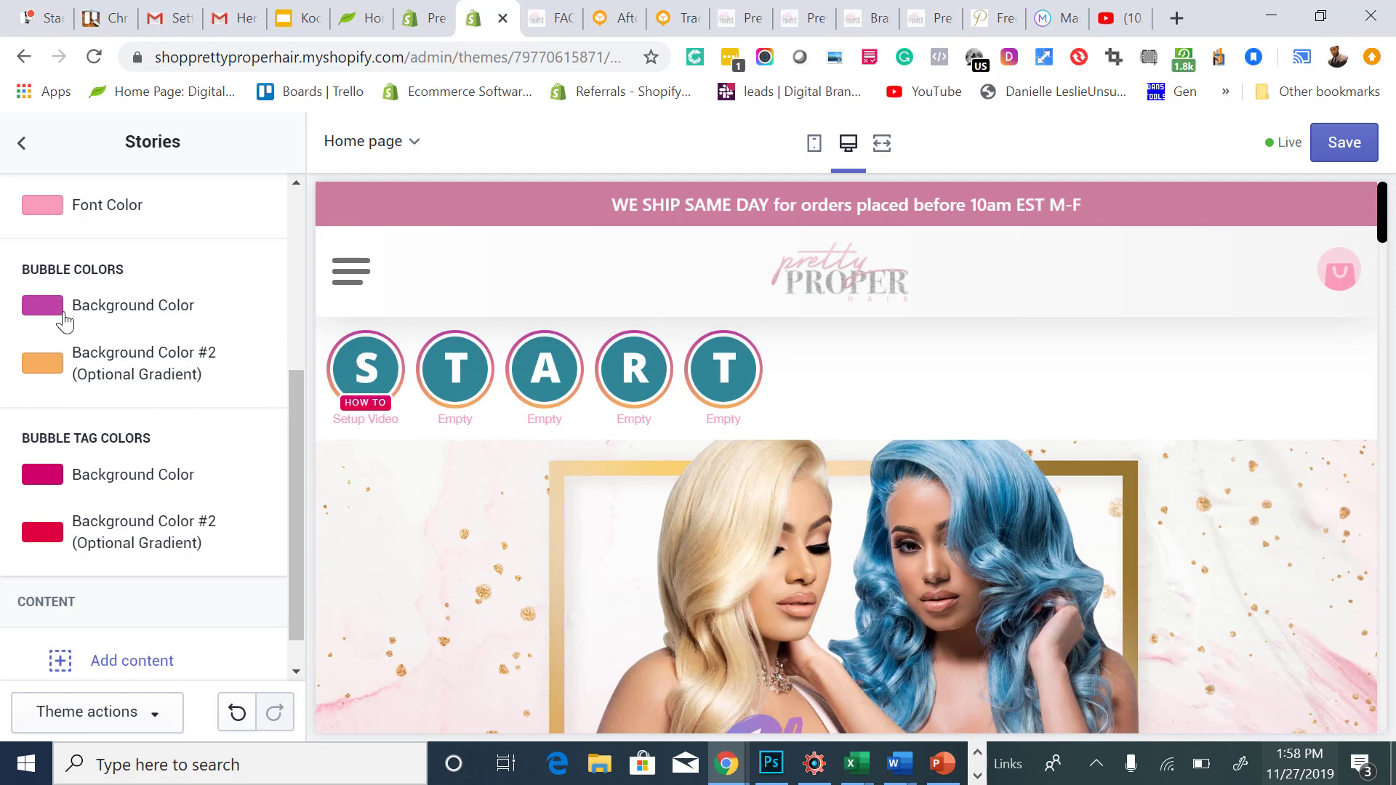
Set the first background color of the story bubbles to the blue among the theme's currently used colors.
click(44, 306)
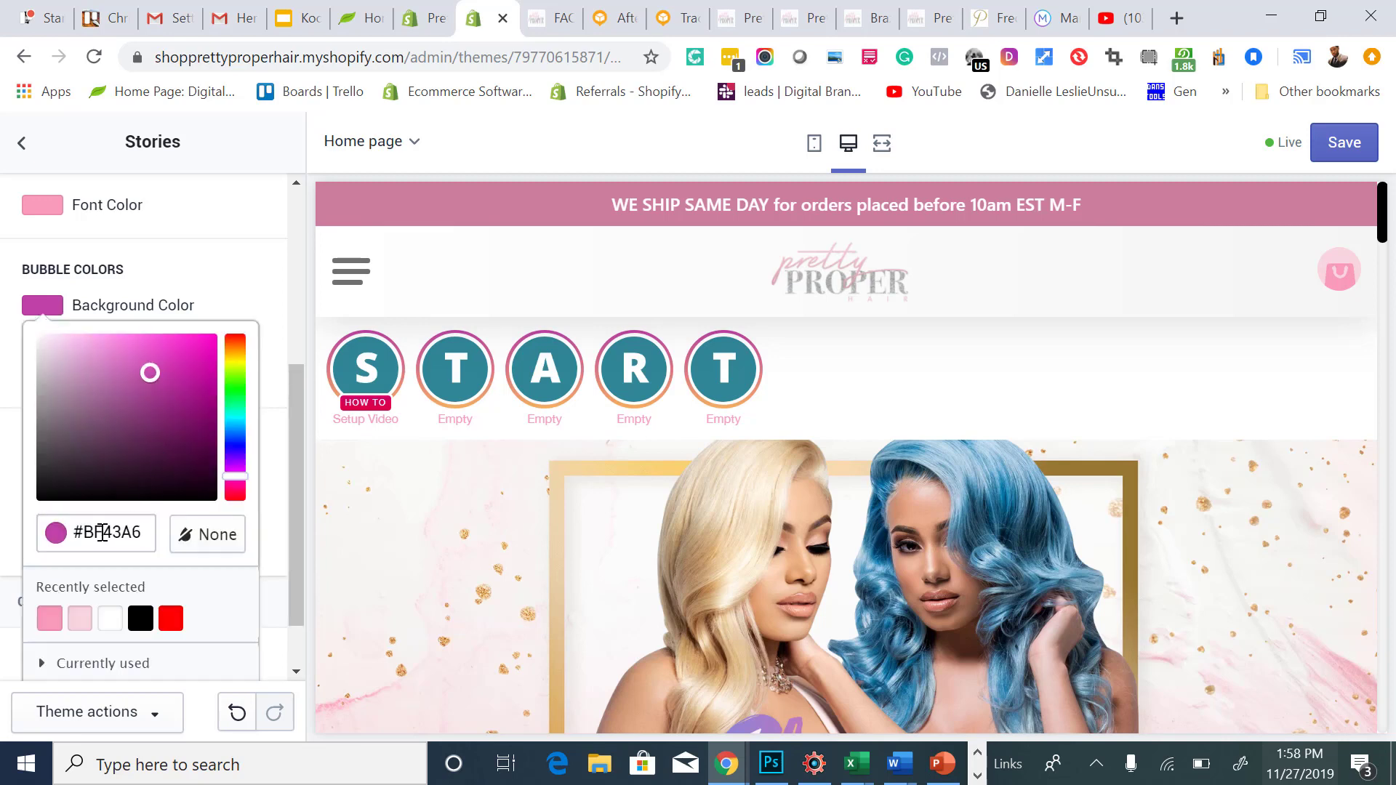
scroll(109, 618, down, 1)
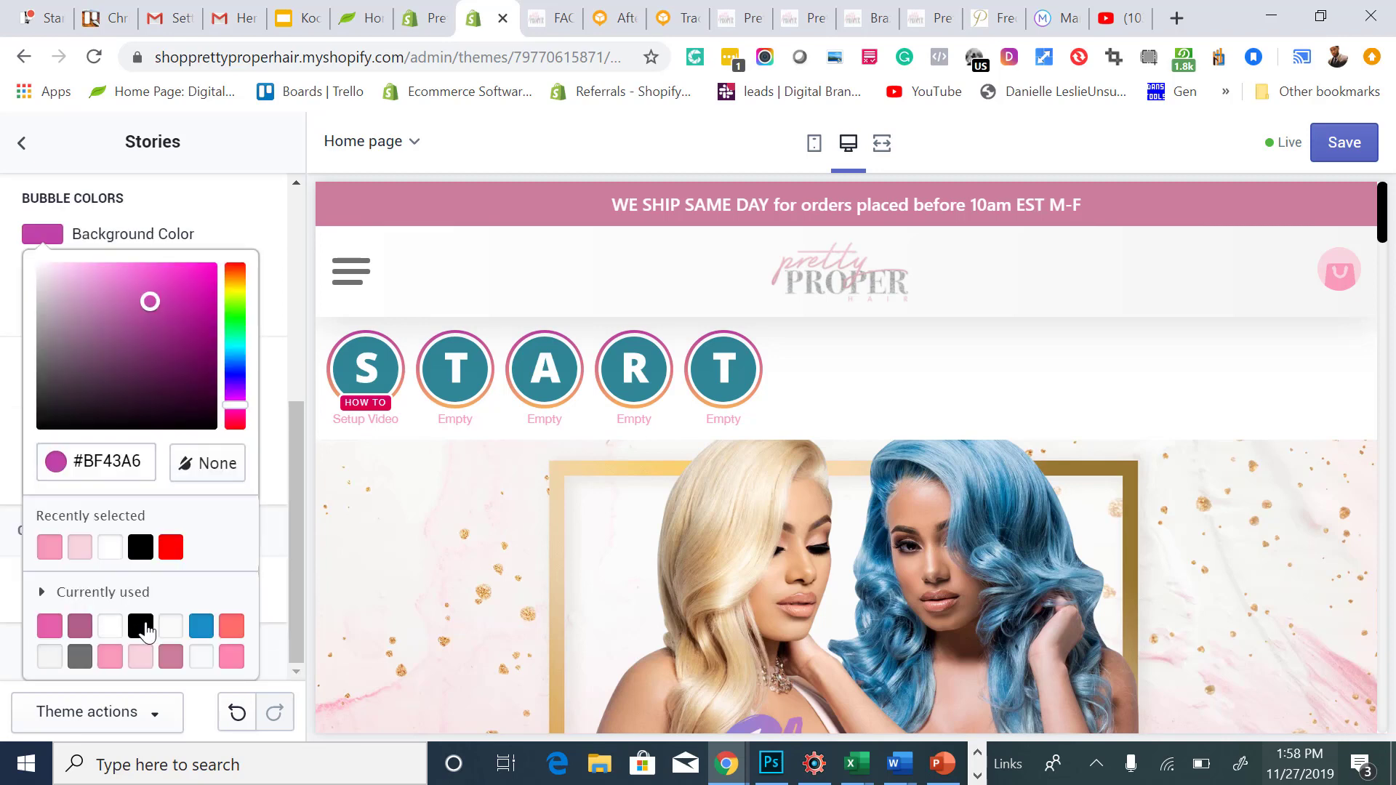
click(200, 627)
click(216, 240)
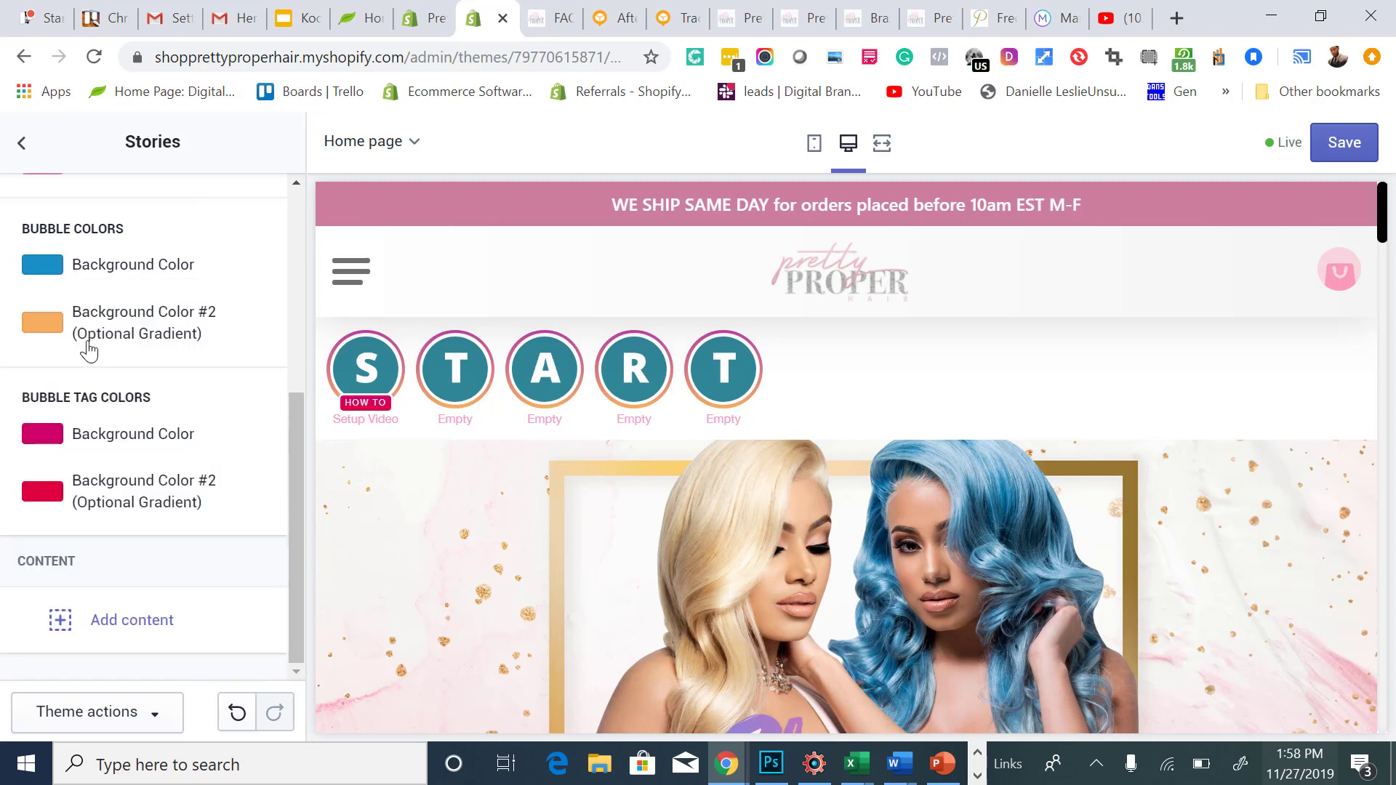
Set the bubbles' optional gradient color, Background Color #2, to the recently selected pale pink #F8D5DF.
click(45, 326)
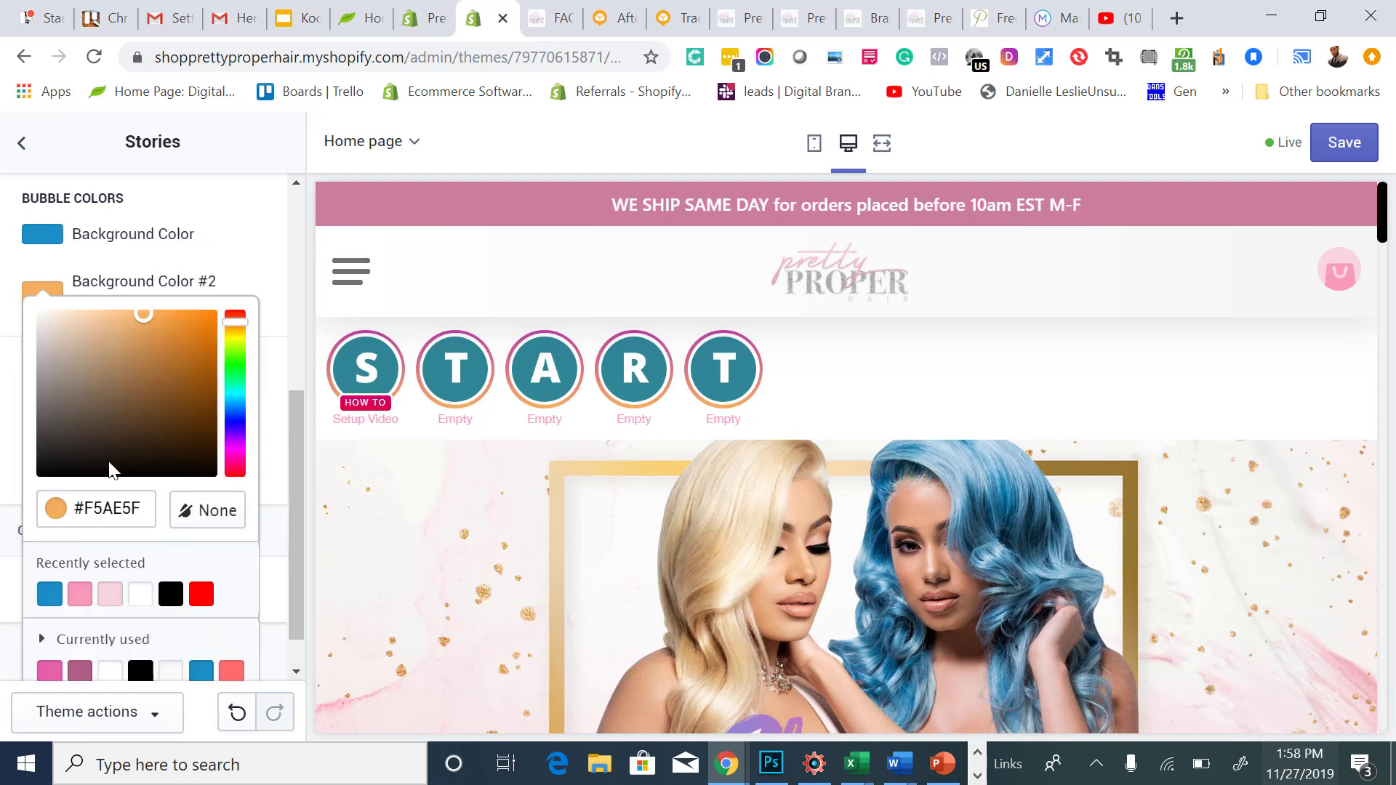
click(109, 598)
click(227, 256)
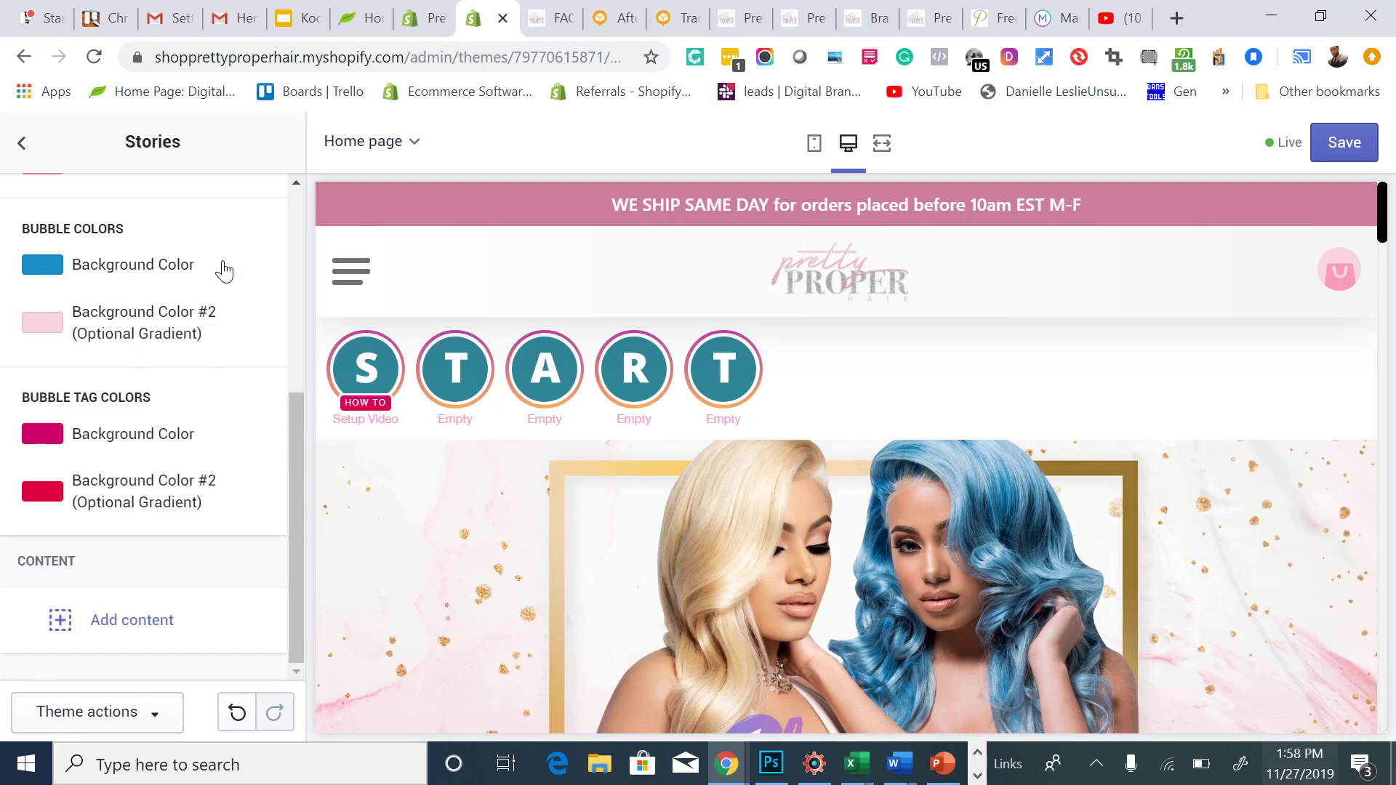
Set the first background color of the bubble tags to black.
scroll(155, 355, up, 2)
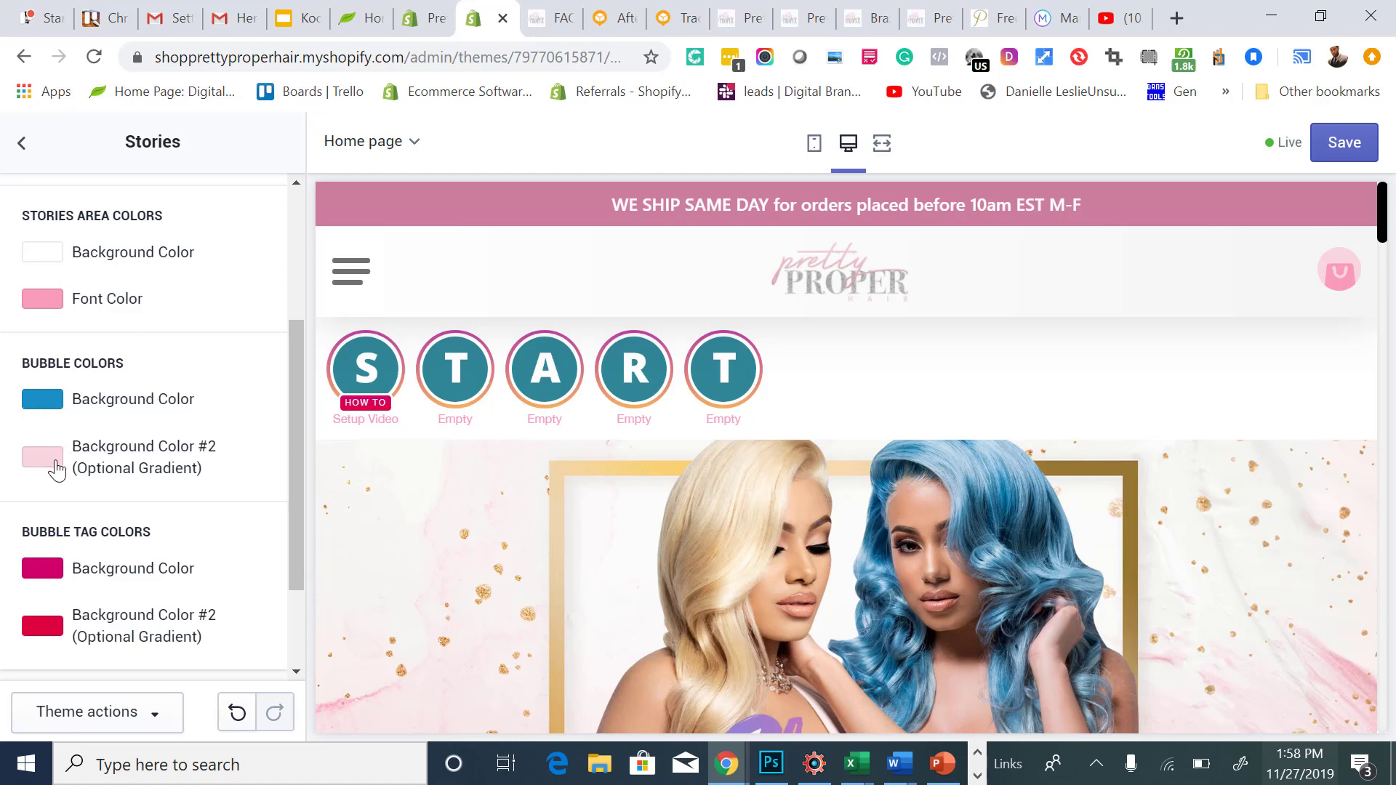
scroll(83, 495, down, 1)
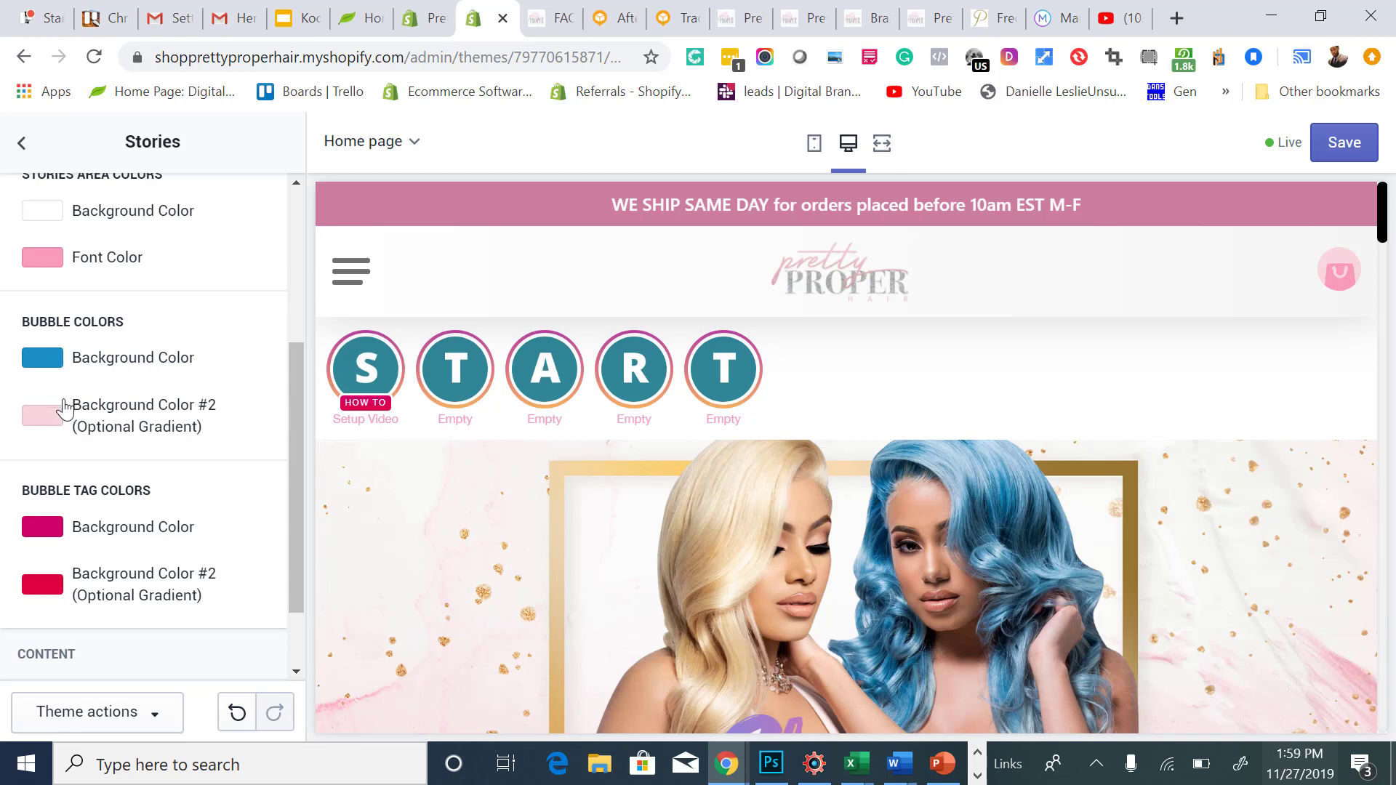
click(54, 532)
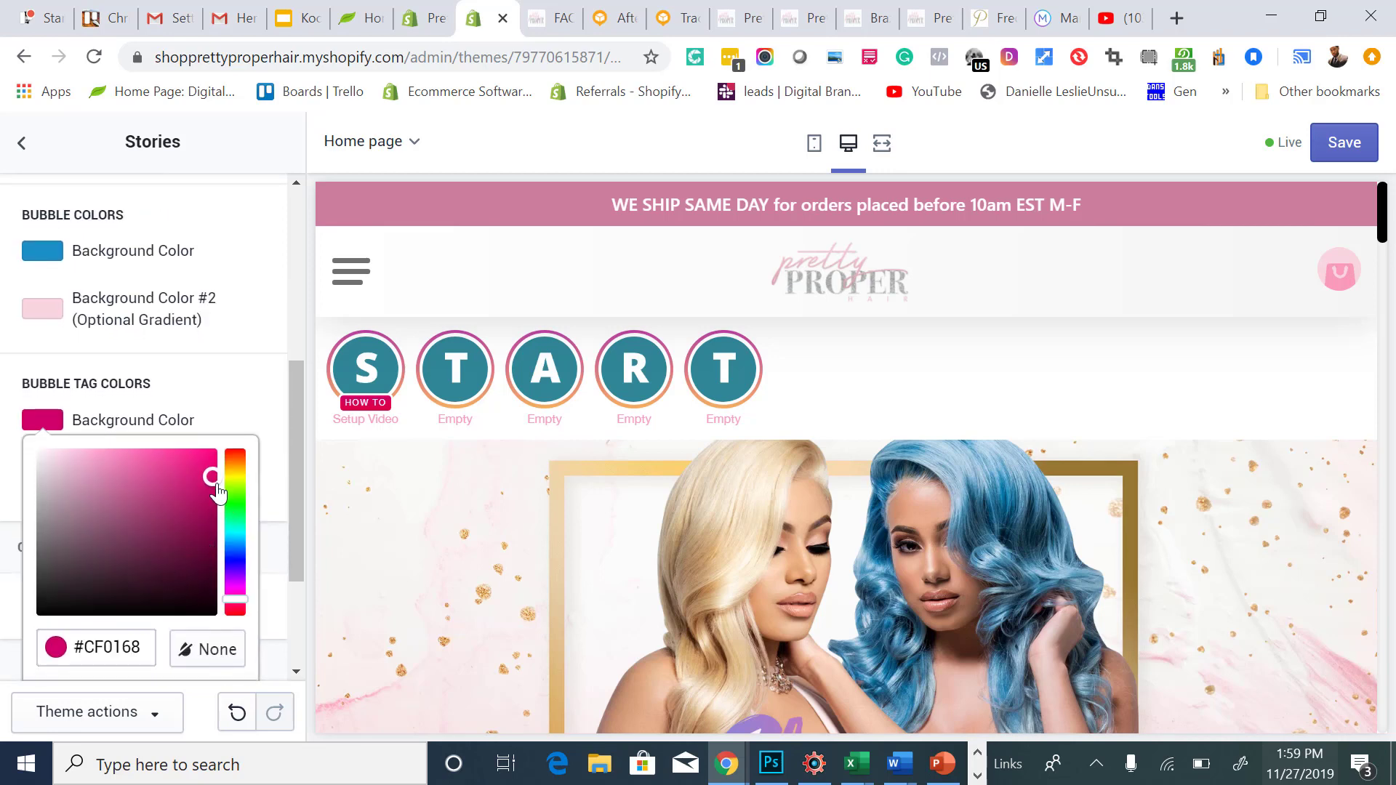
drag(210, 477, 34, 614)
click(205, 368)
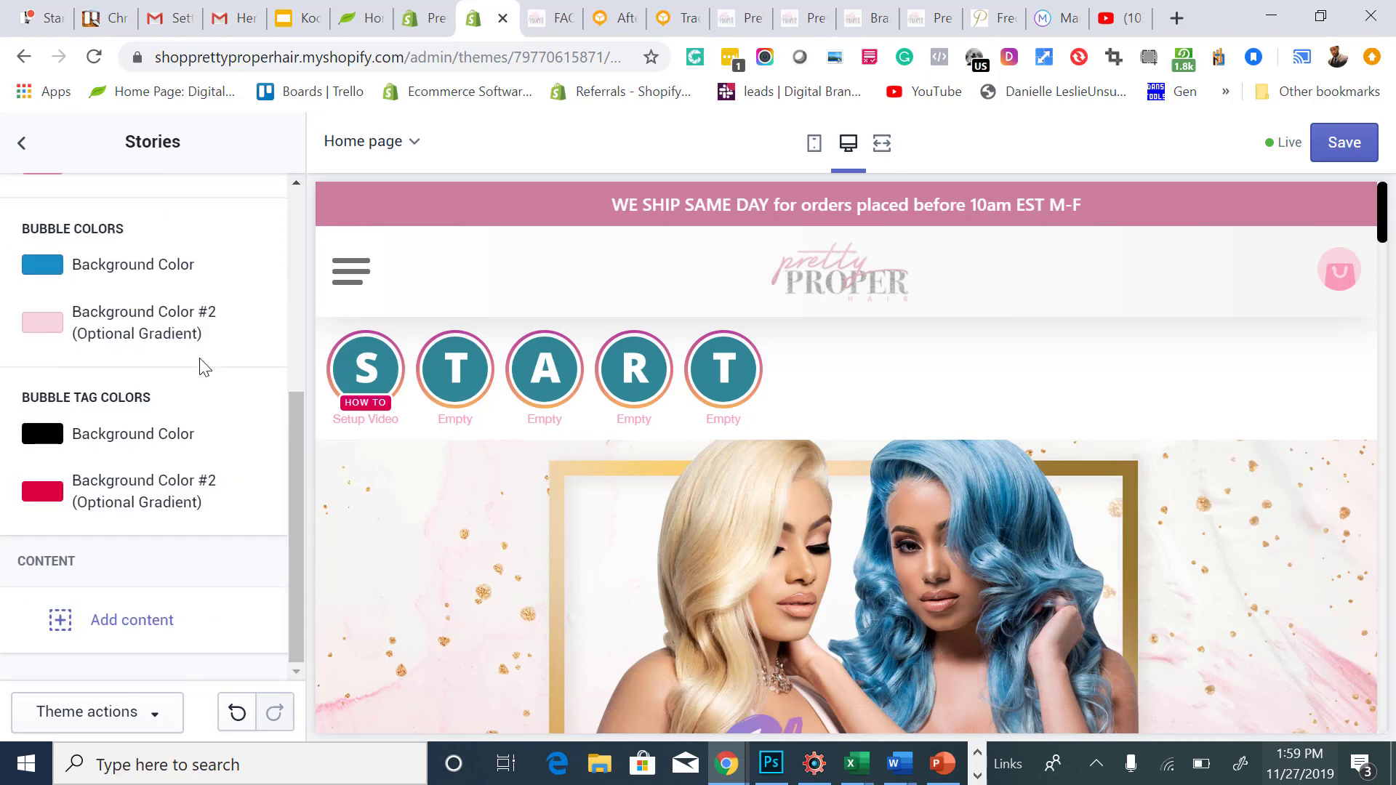
Set the bubble tags' optional gradient color, Background Color #2, to black.
click(42, 491)
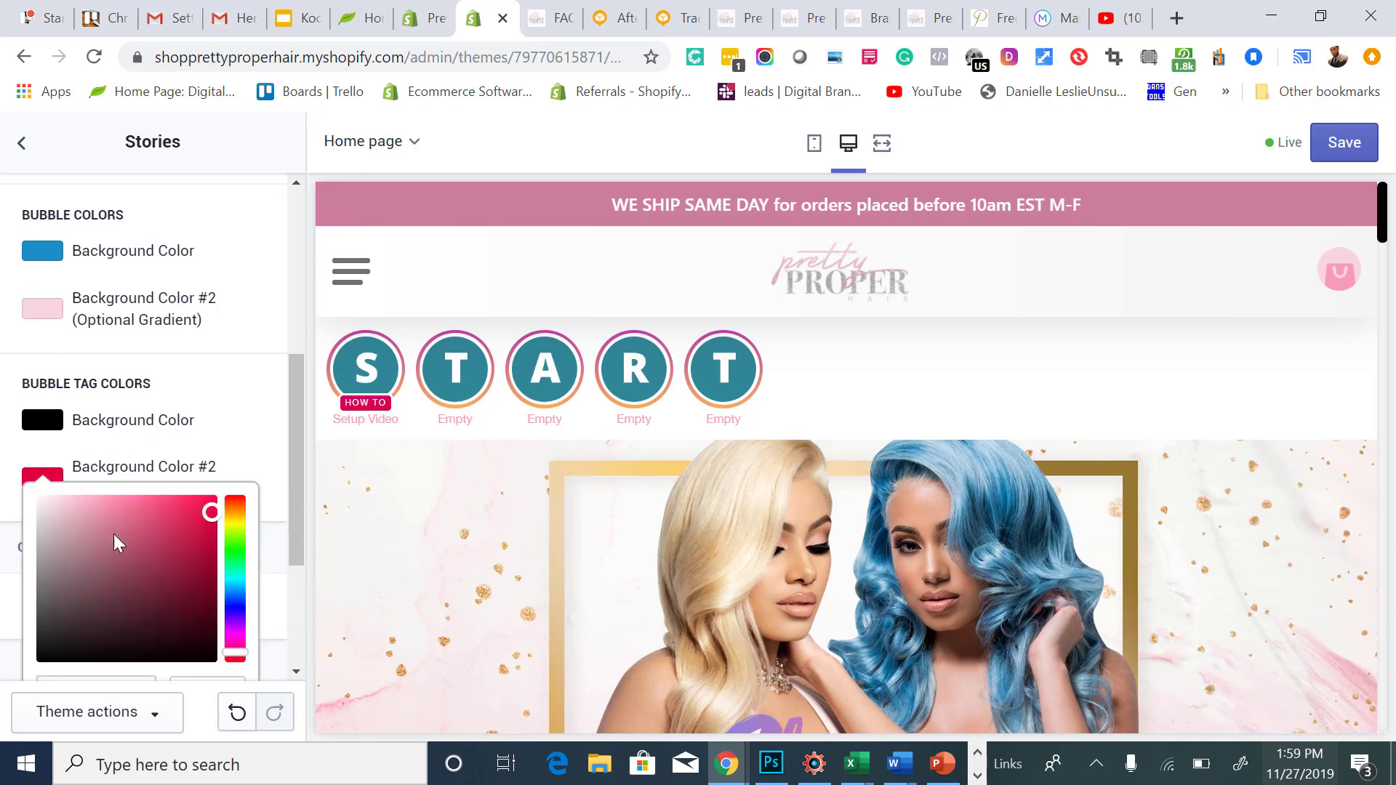
click(127, 580)
drag(123, 626, 156, 649)
click(259, 431)
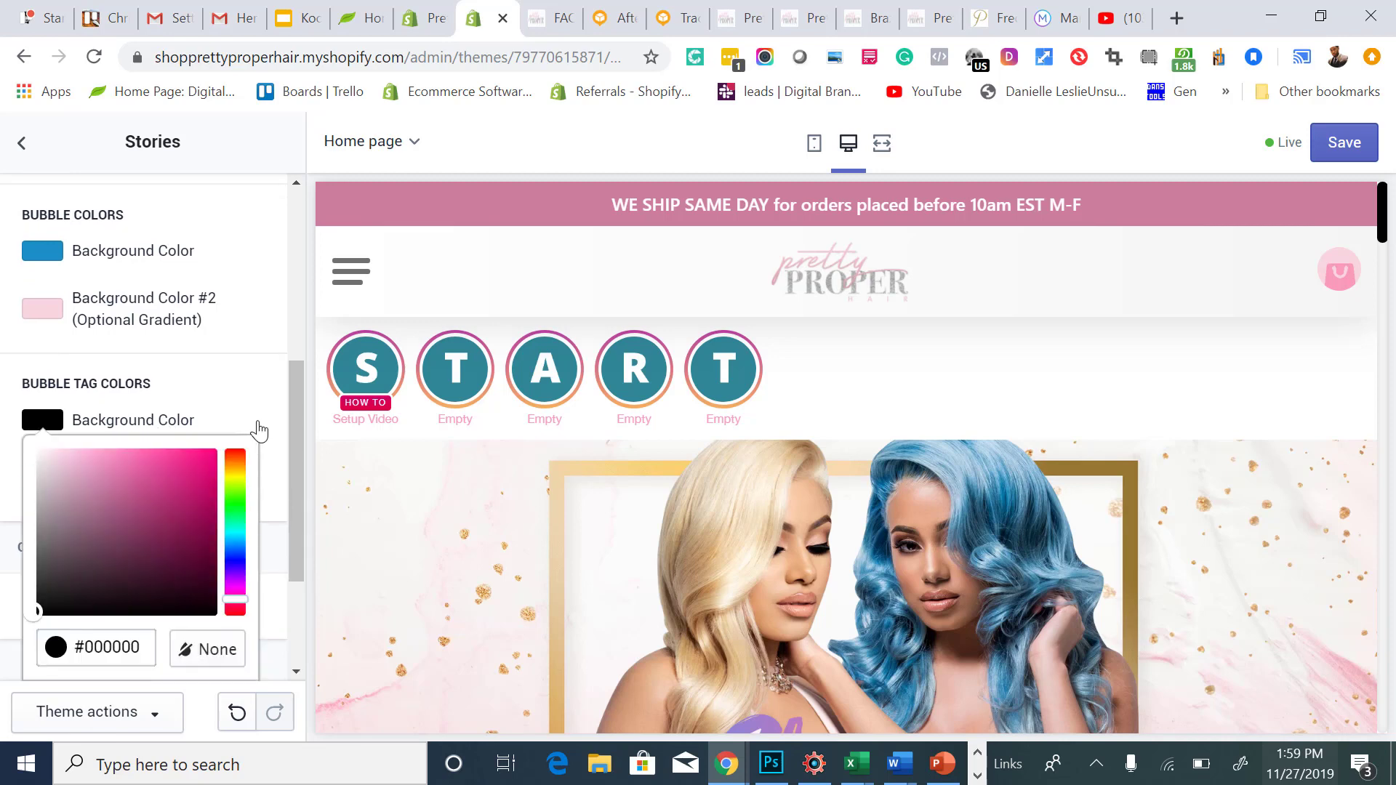
click(233, 374)
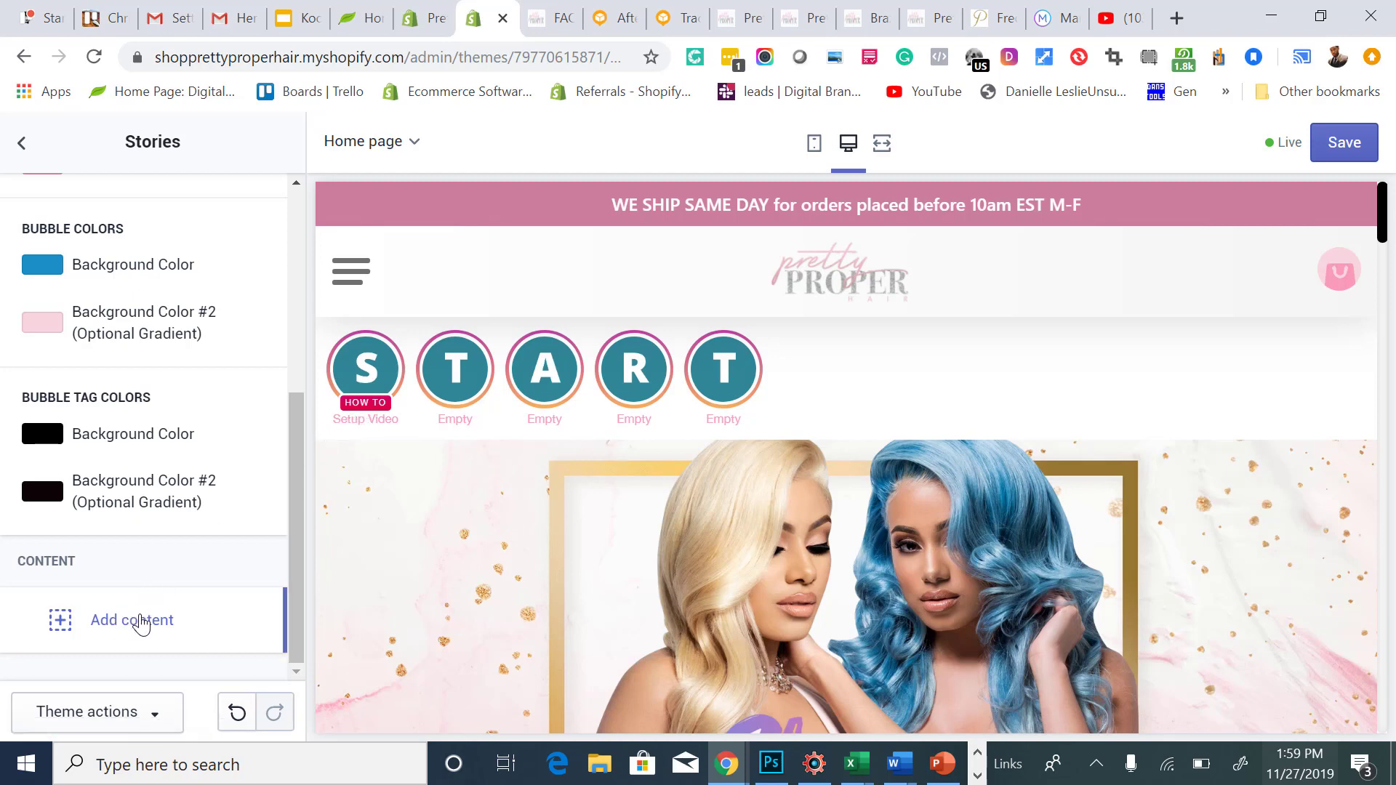
Add an Image content block to the stories and use the library photo of the long-haired model in white as its story image.
click(138, 623)
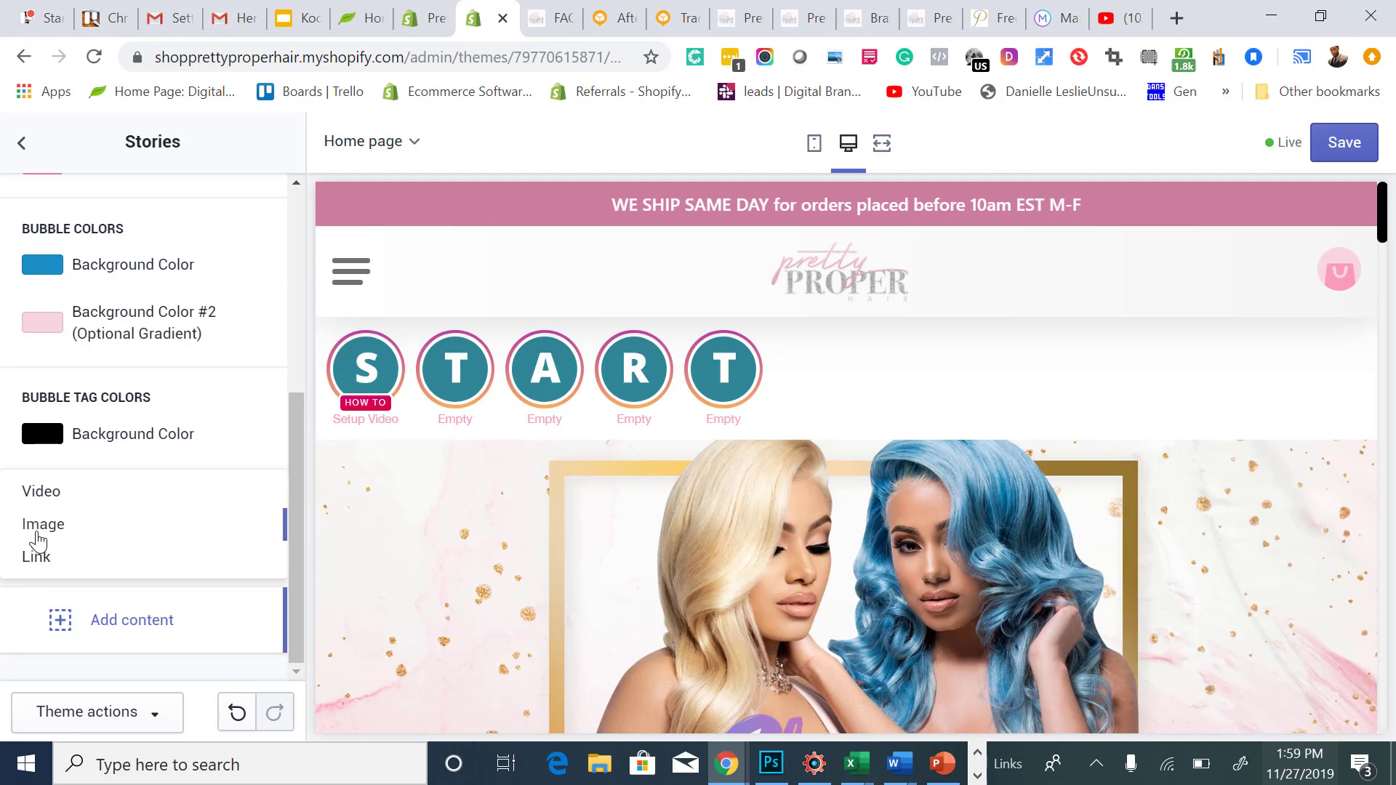
click(64, 538)
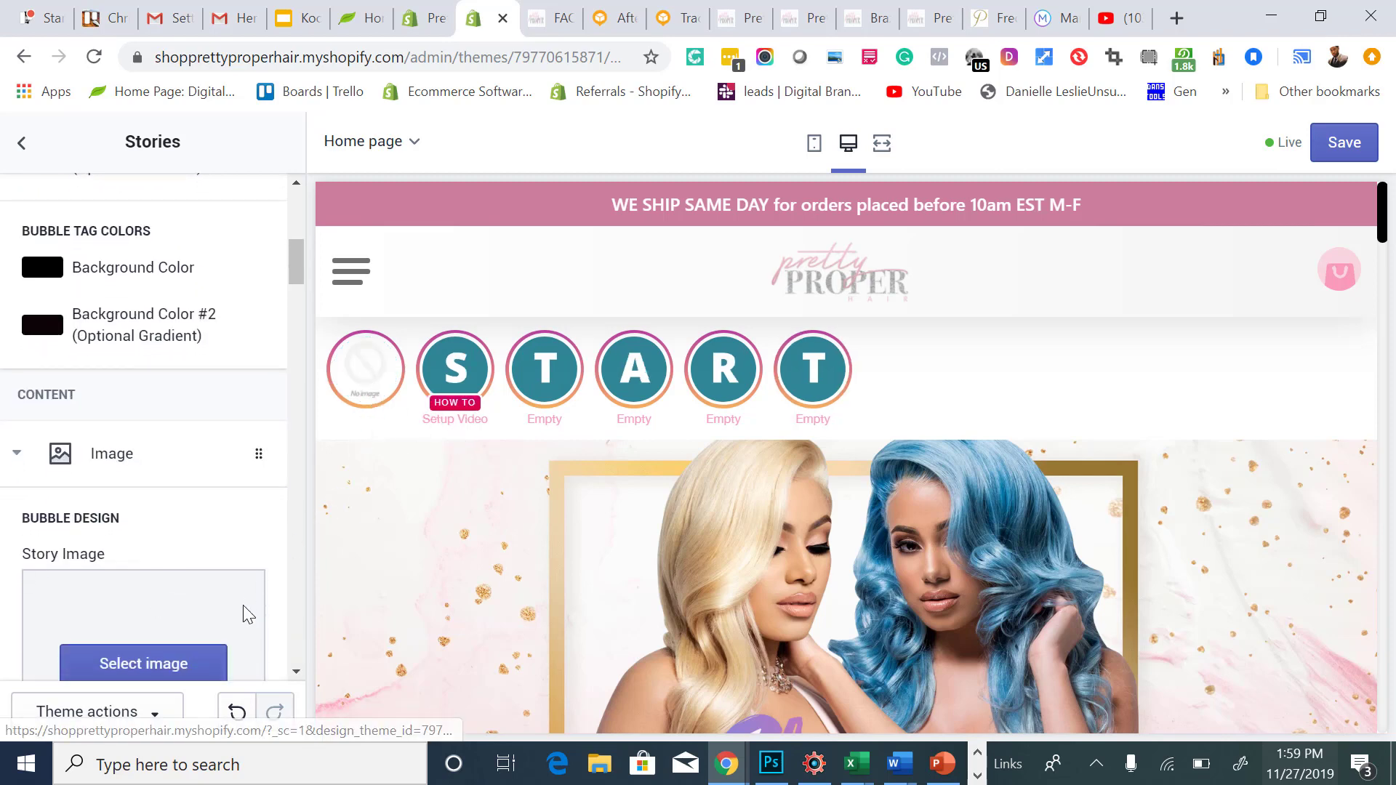
click(164, 654)
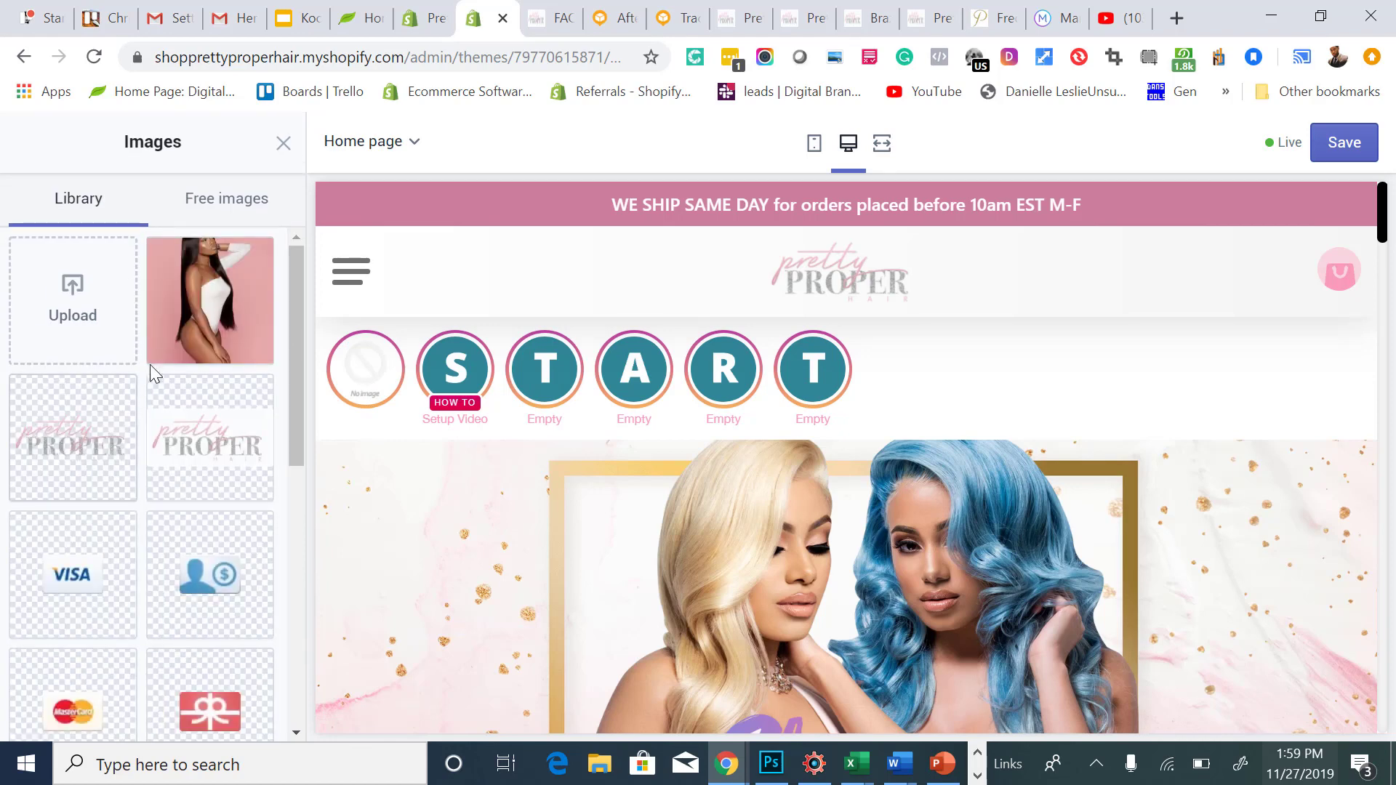
click(205, 357)
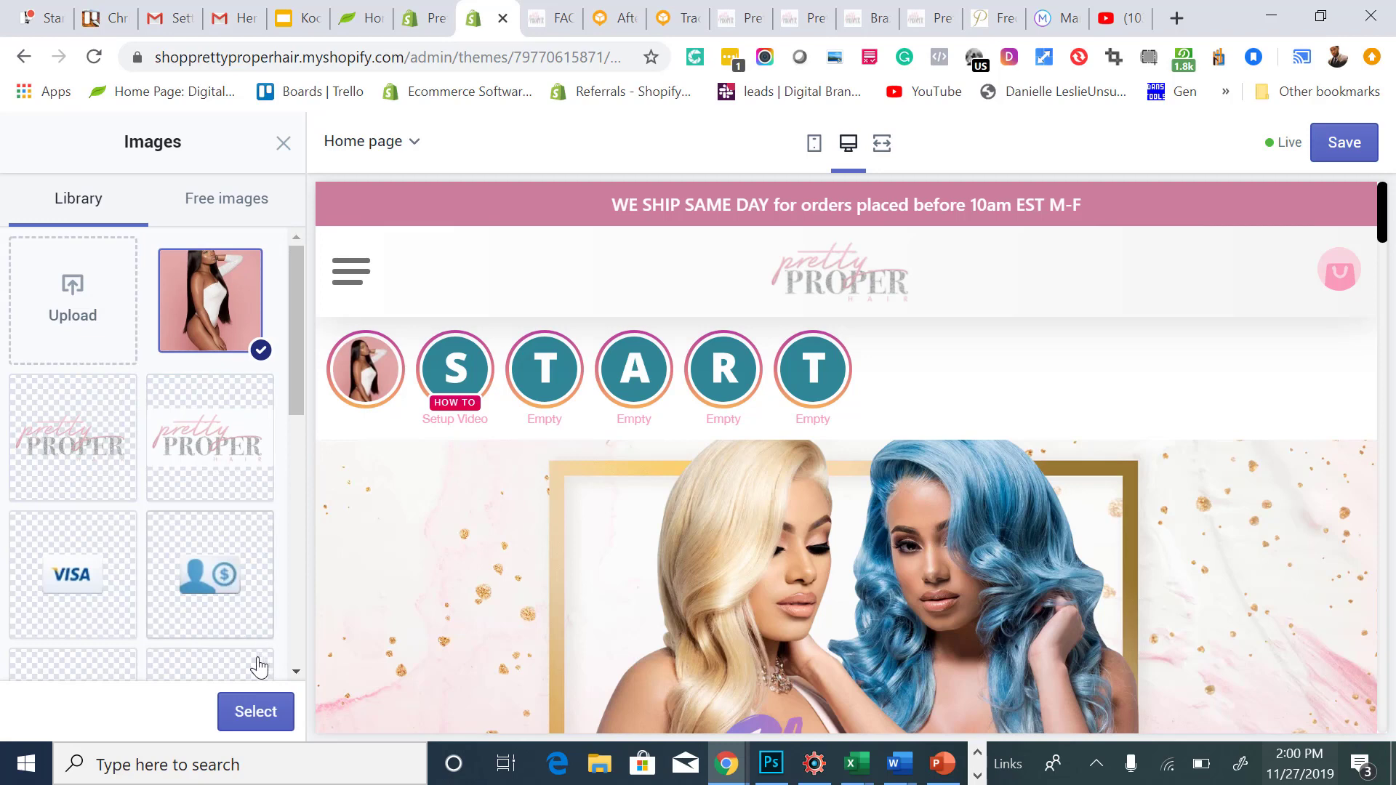
click(263, 710)
scroll(187, 529, down, 2)
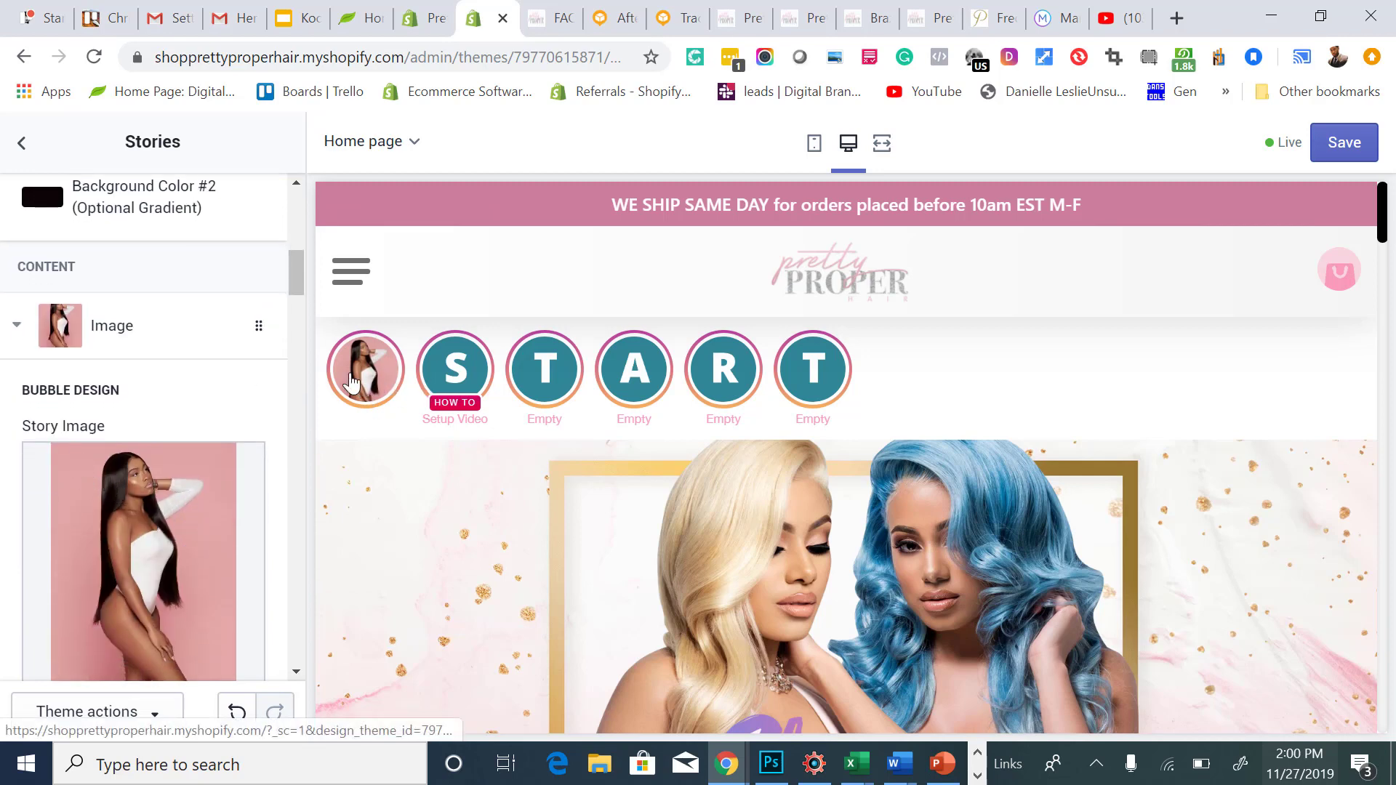
Enter Example Text as the image story's title and 15% Off as its optional tag.
scroll(255, 463, down, 5)
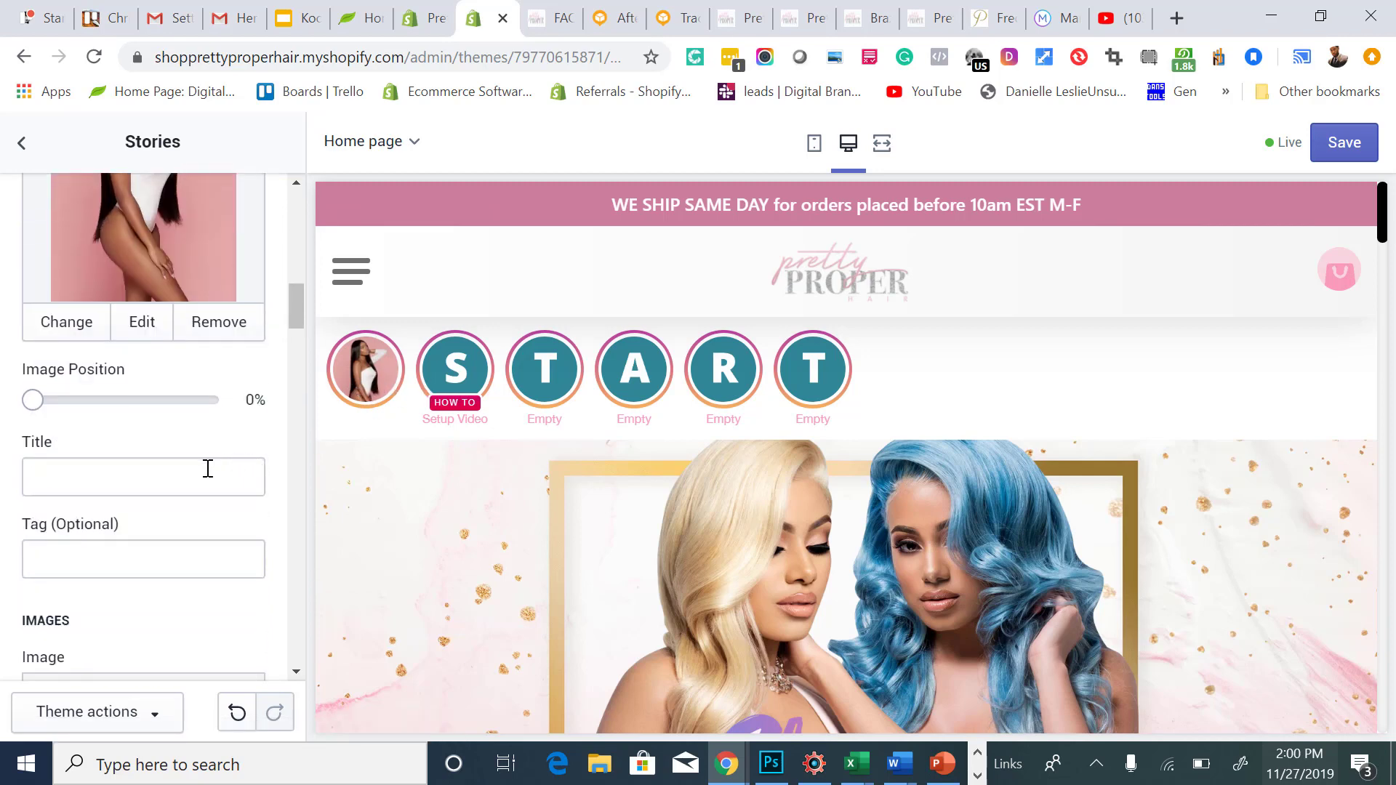
click(182, 477)
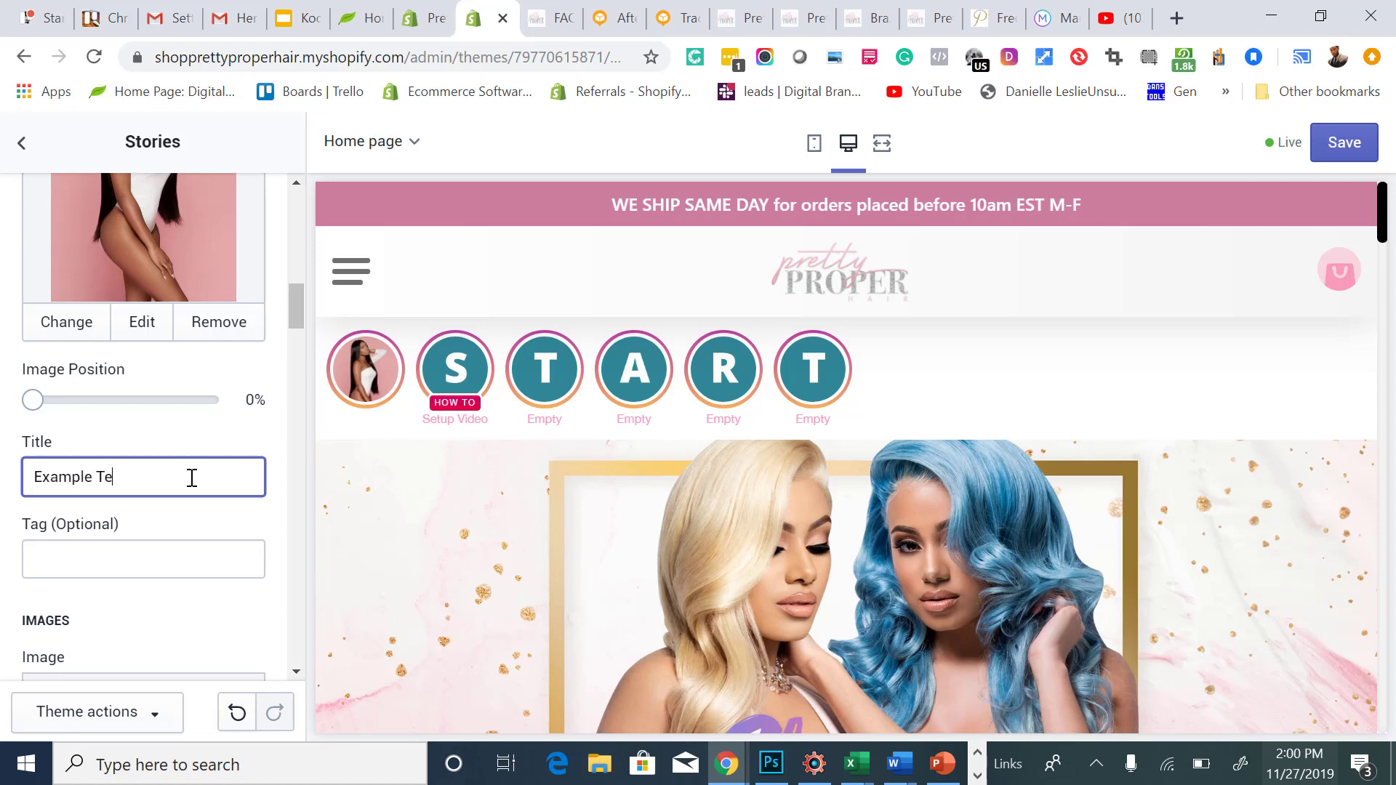
click(133, 564)
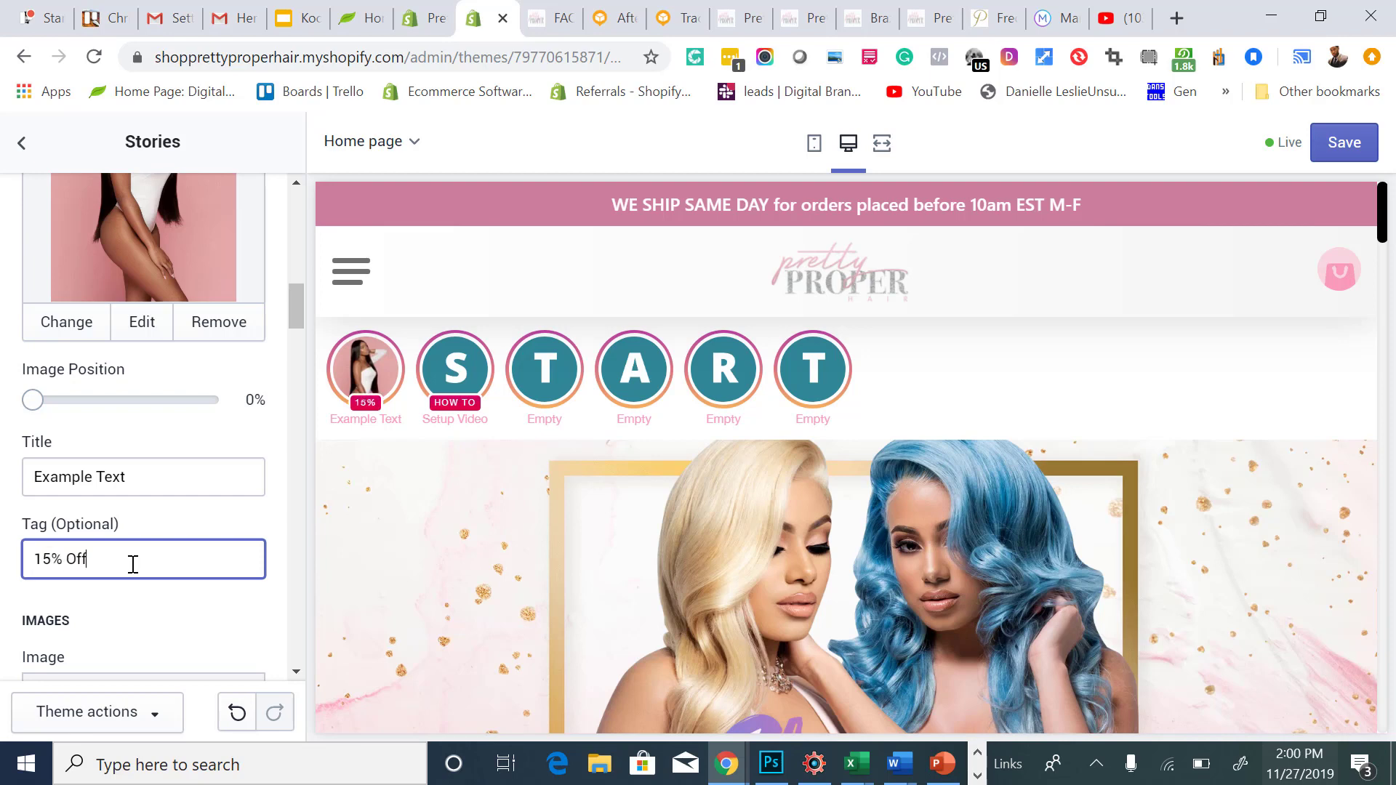
Replace the image story's title with Bundles.
triple_click(164, 483)
text(Bundles)
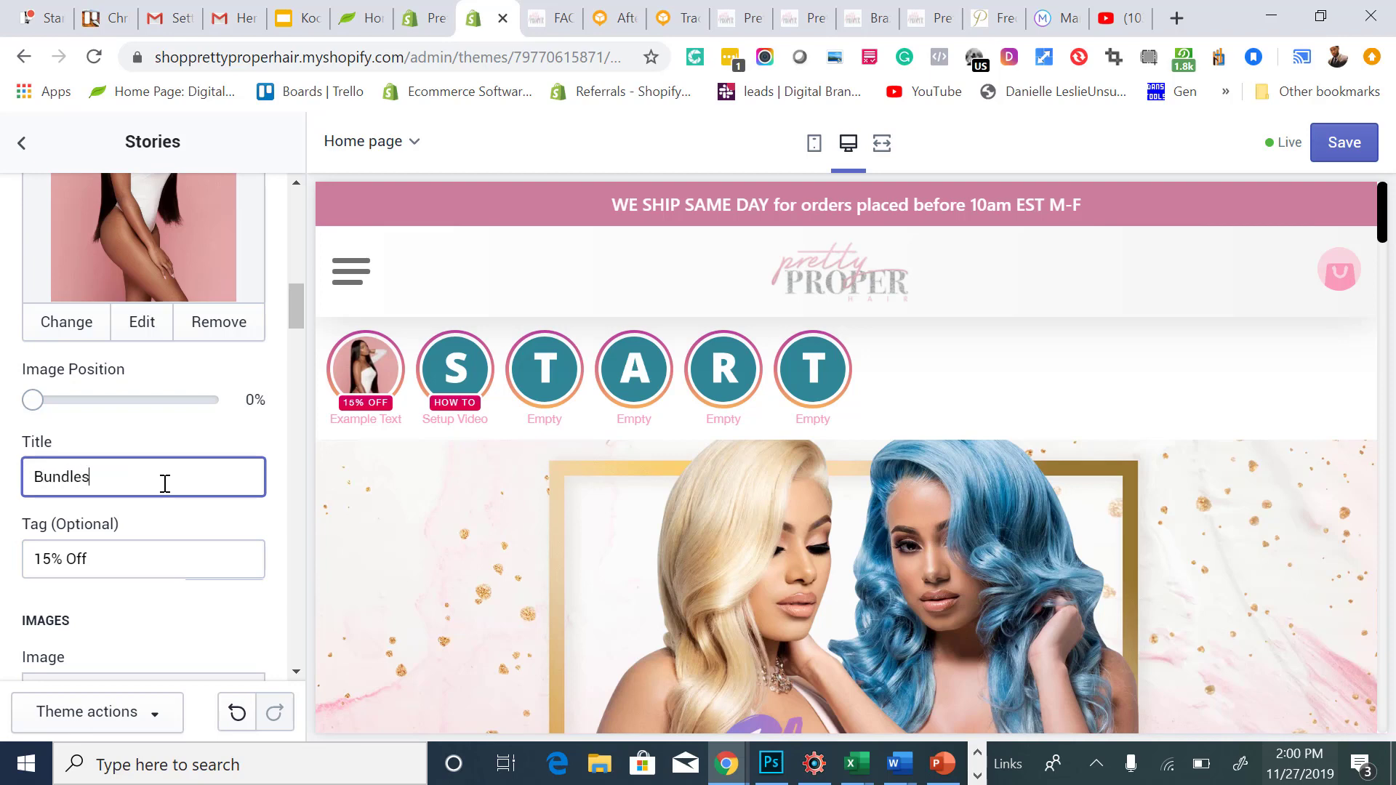
click(154, 527)
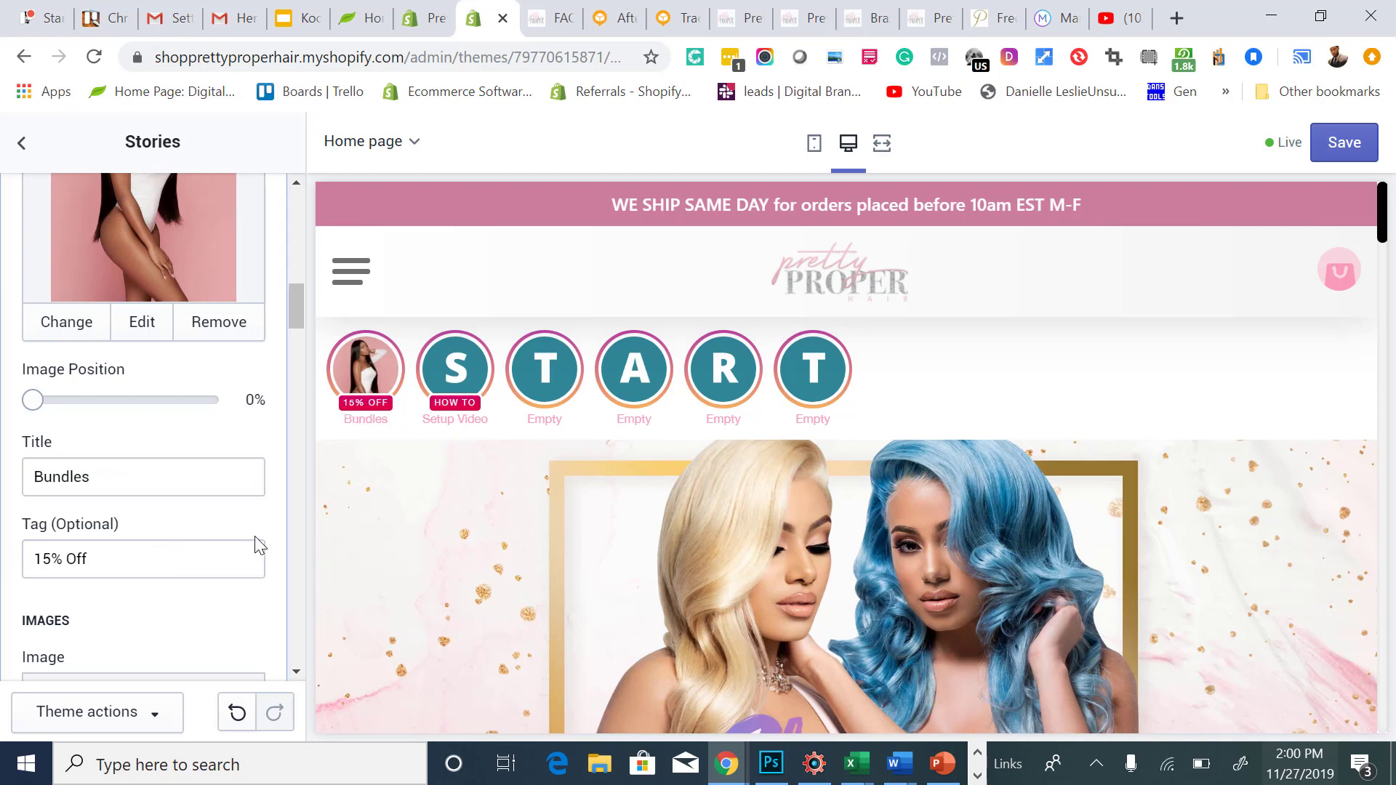
Use the library photo of the long-haired model in white as the first image inside the Bundles story.
scroll(193, 535, down, 3)
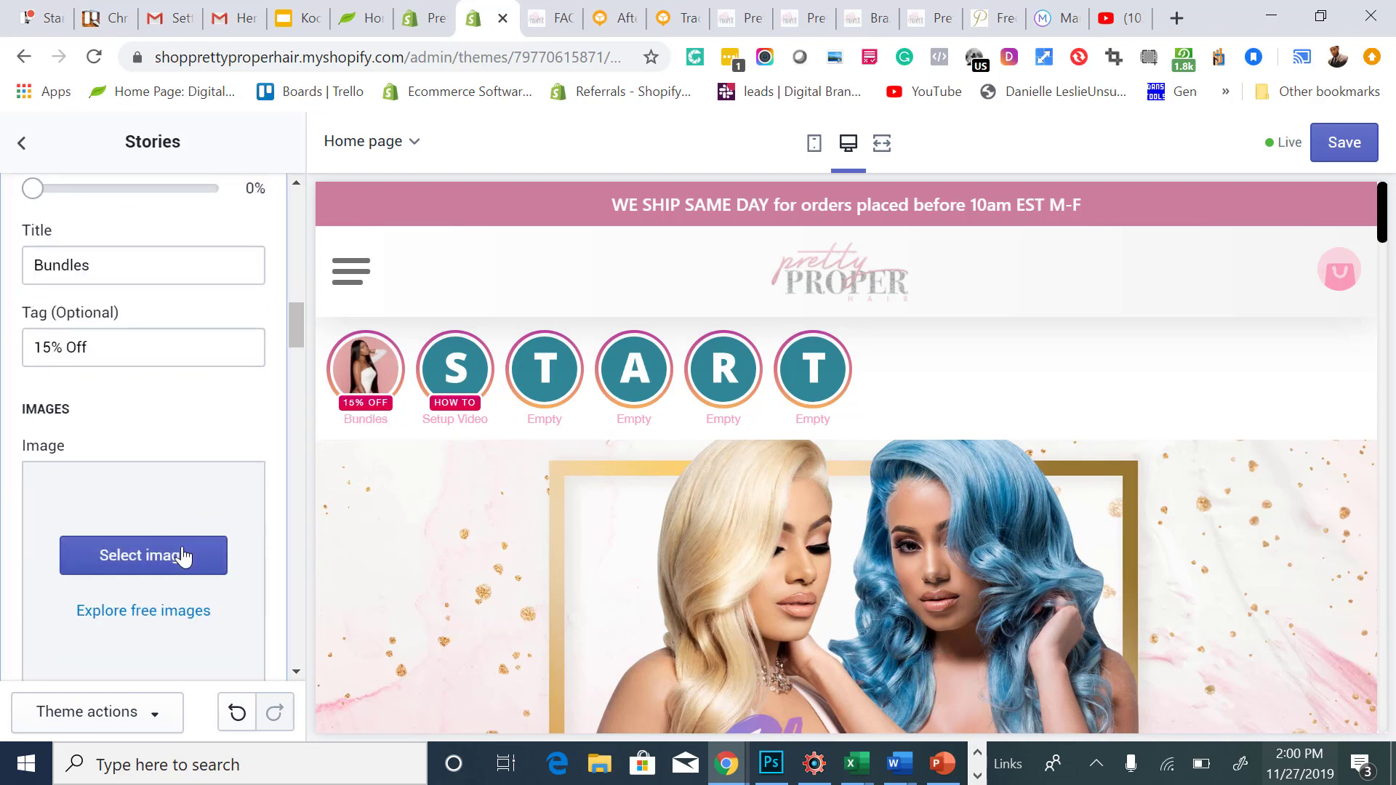
click(162, 551)
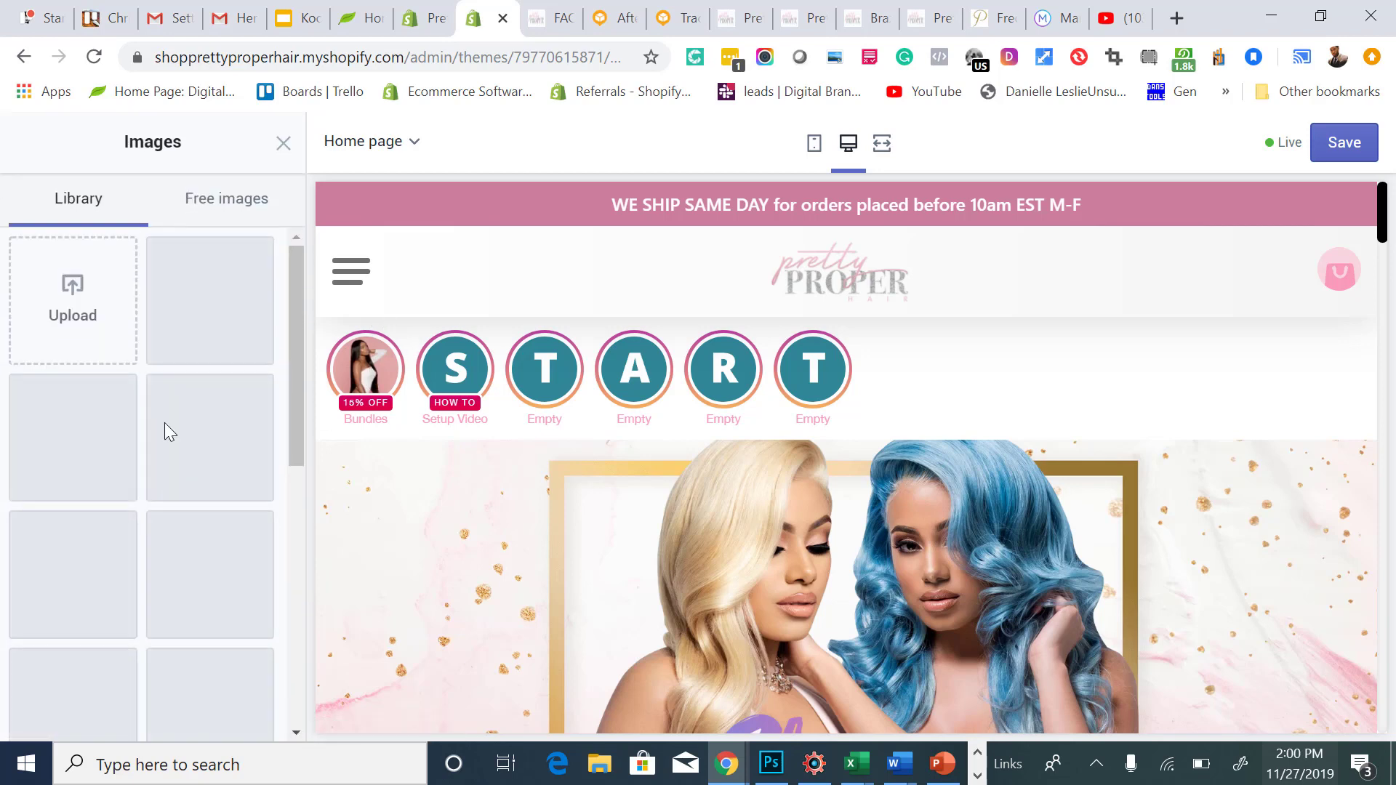
click(195, 336)
click(244, 710)
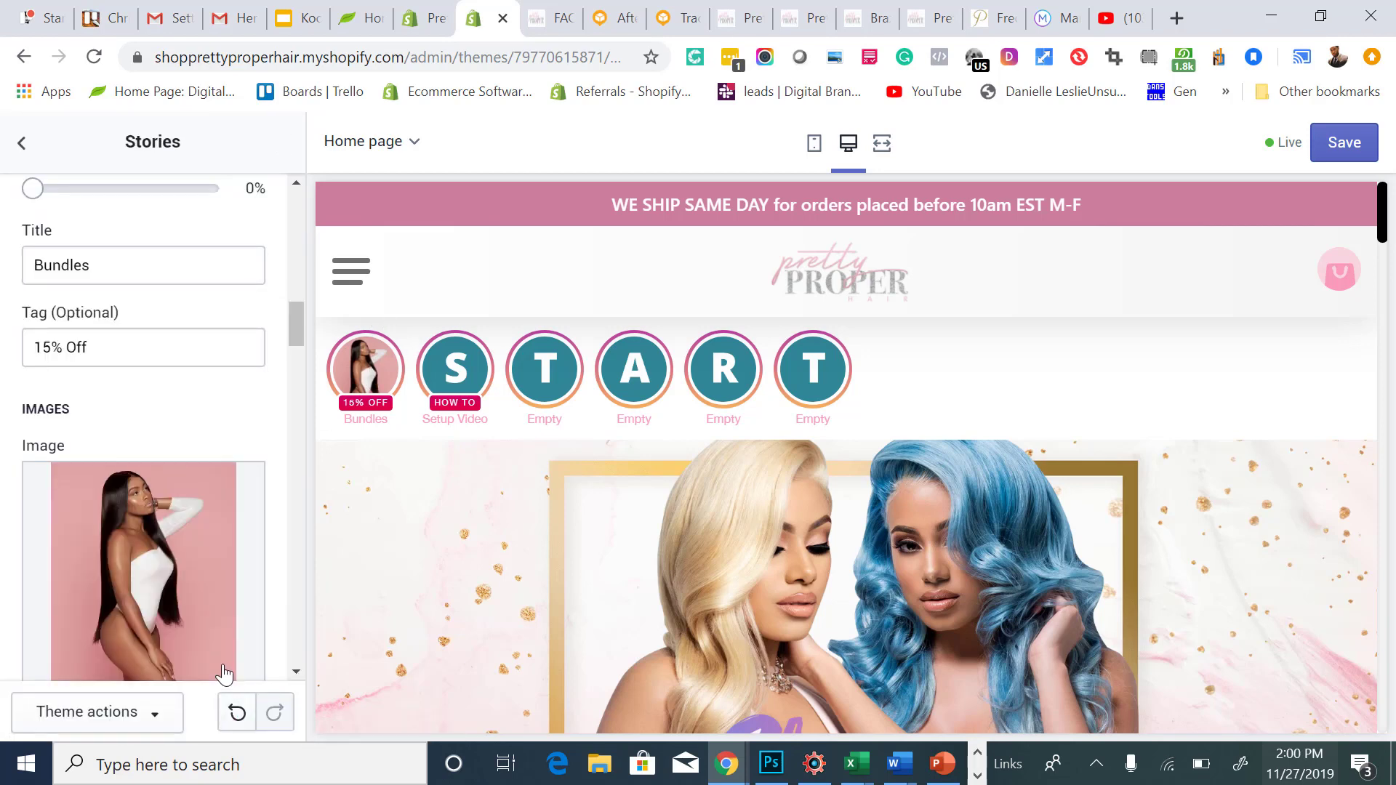
Link the first story image's swipe-up to the product Brazilian Pretty Straight.
scroll(222, 635, down, 3)
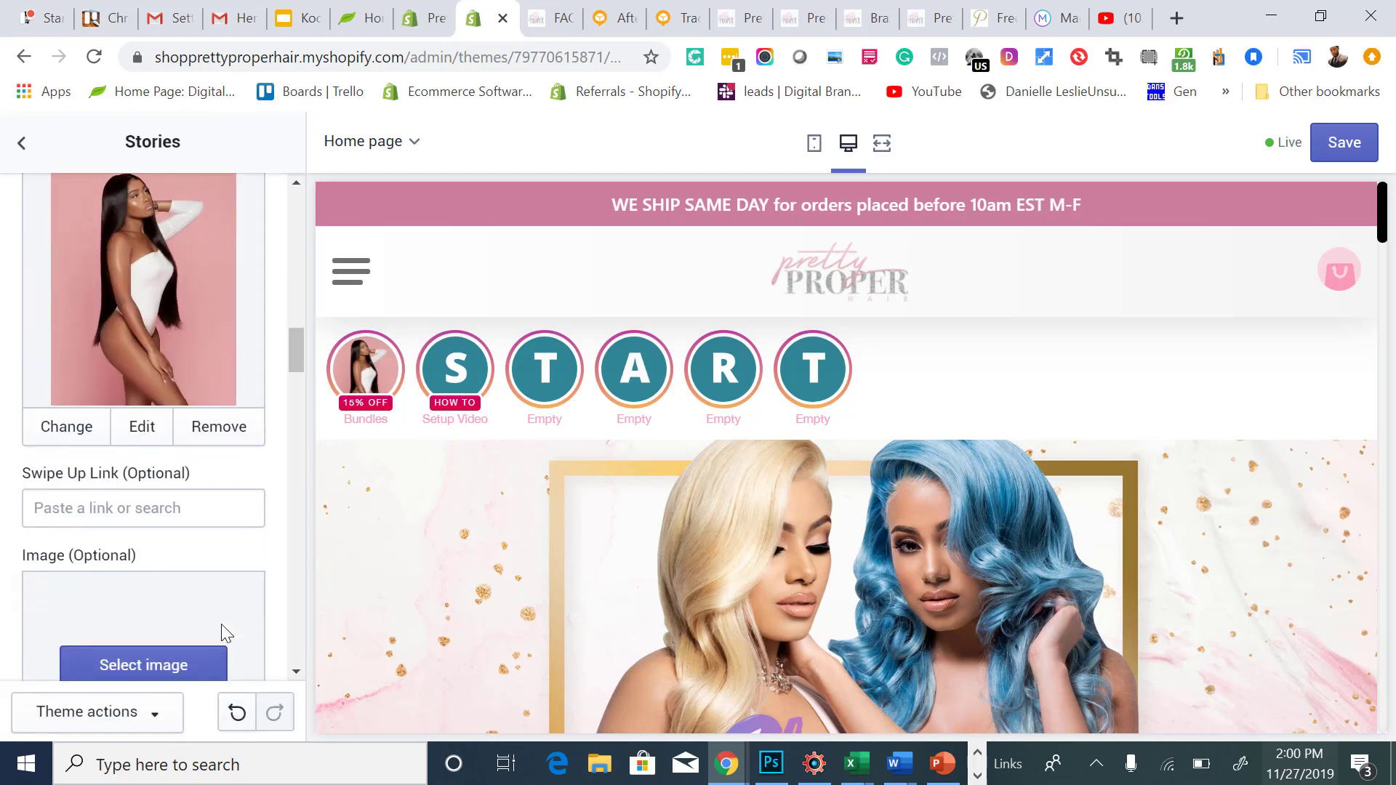
click(181, 488)
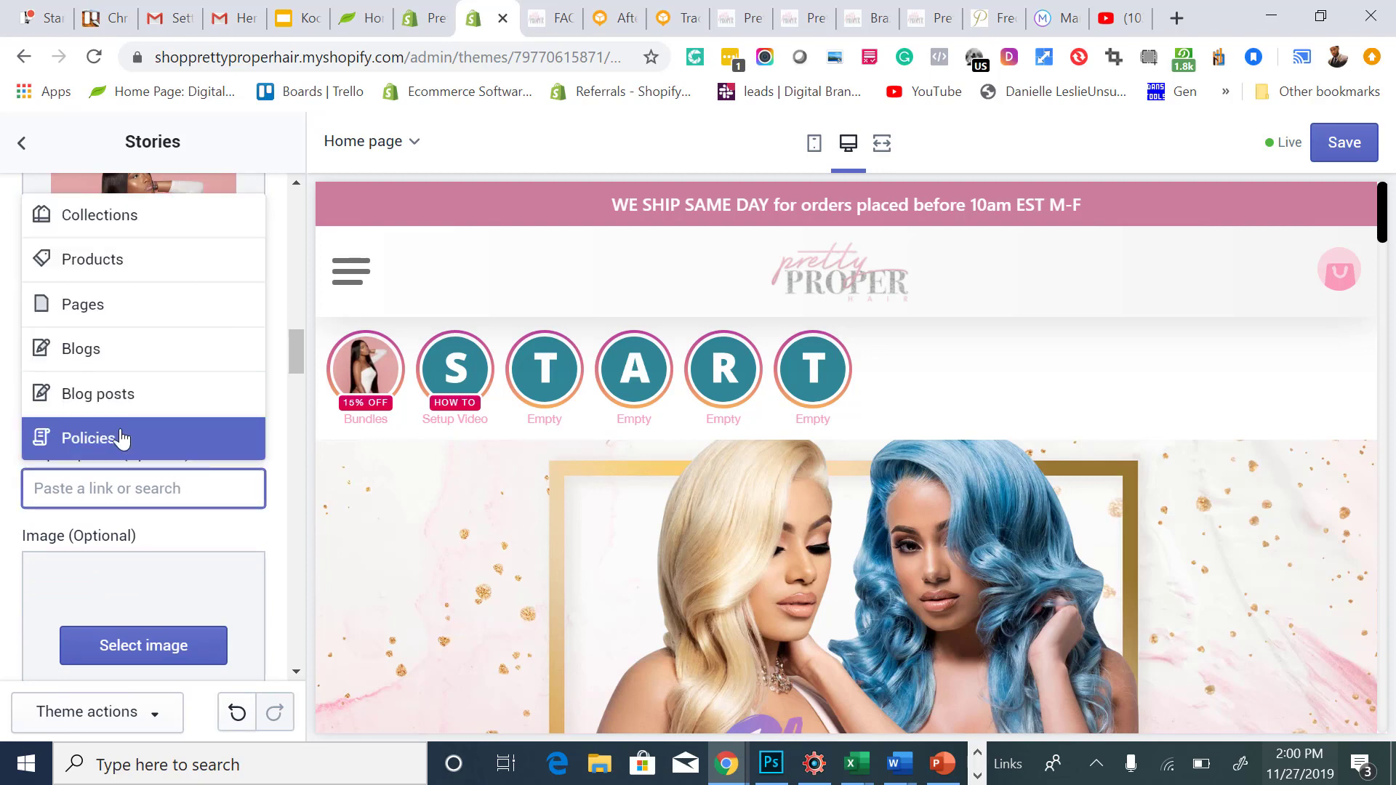
scroll(118, 352, down, 1)
scroll(118, 352, up, 1)
scroll(118, 357, up, 1)
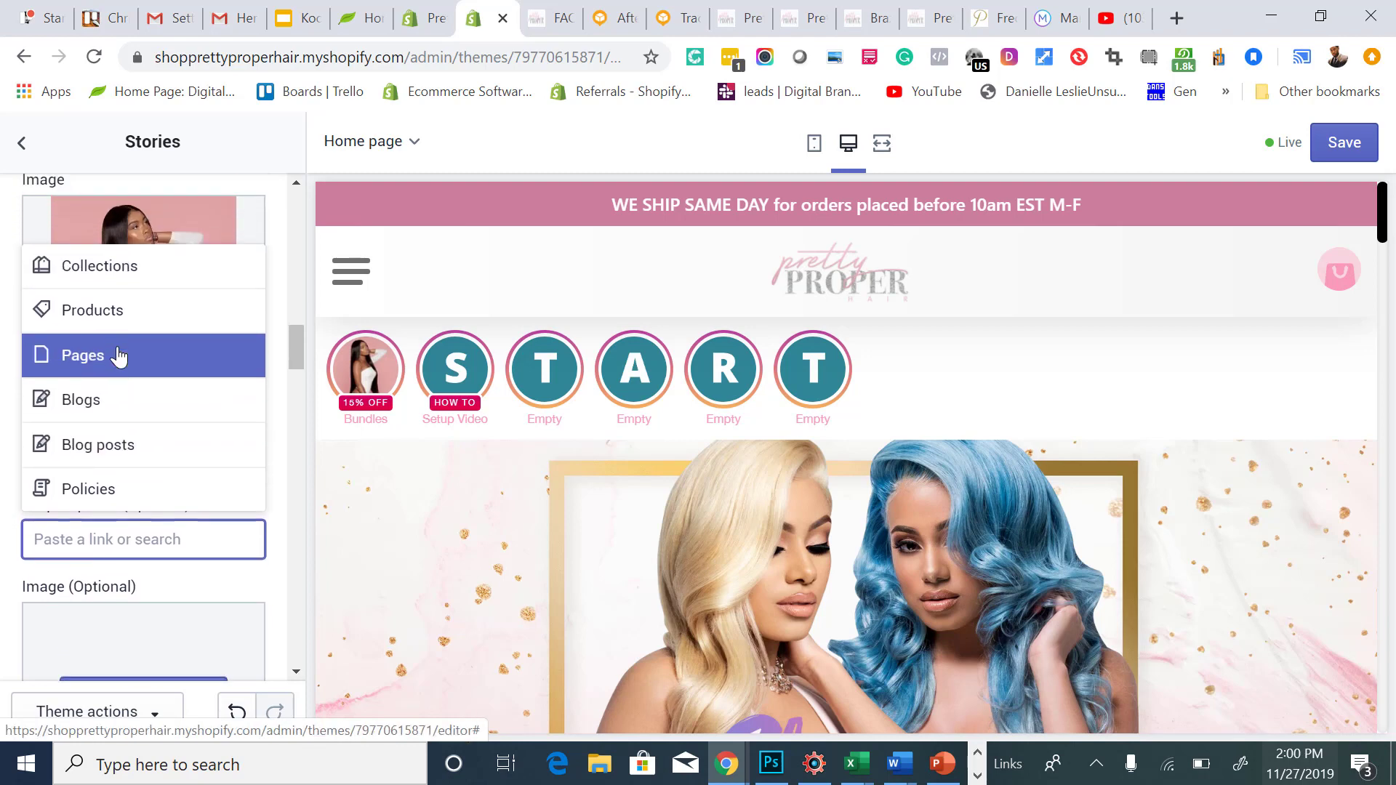
click(118, 326)
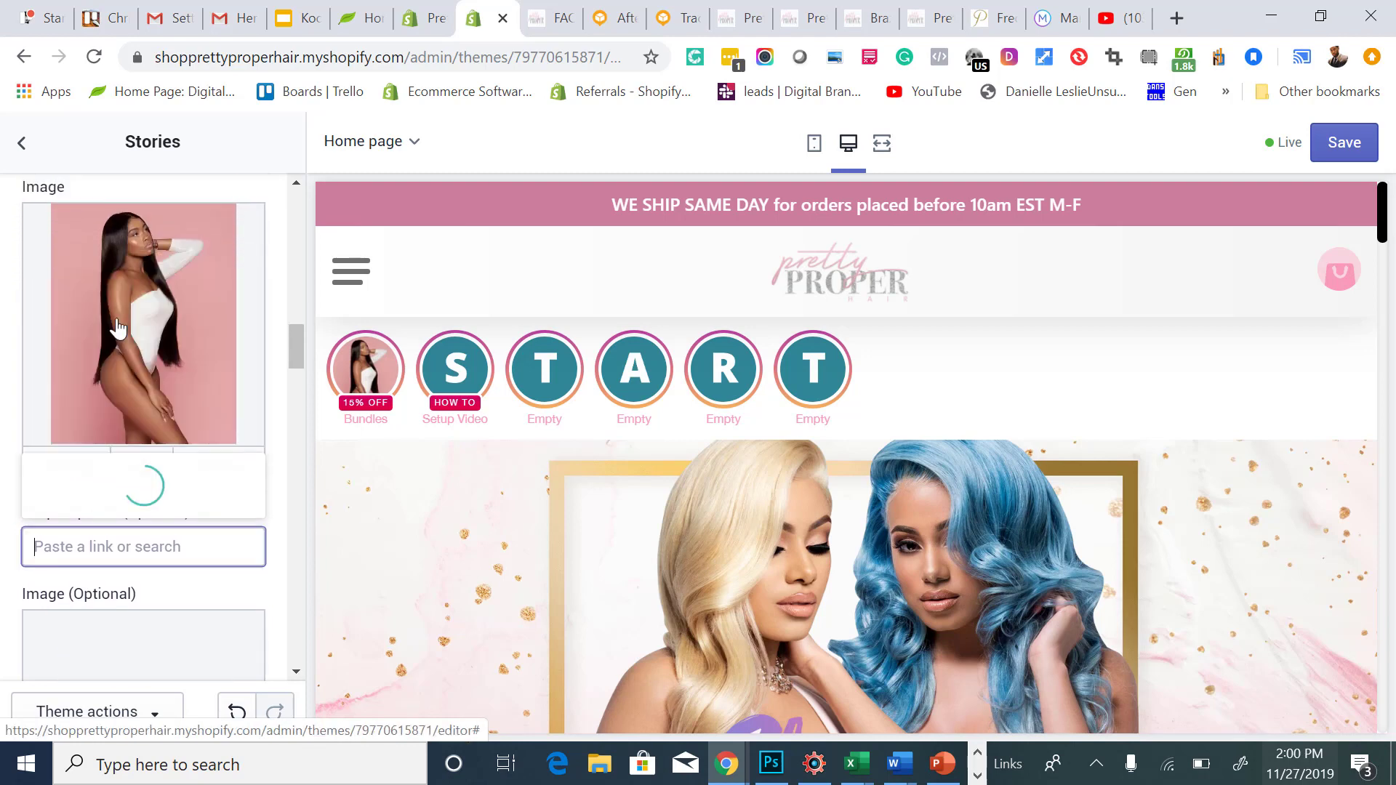
scroll(142, 386, down, 2)
scroll(143, 379, down, 10)
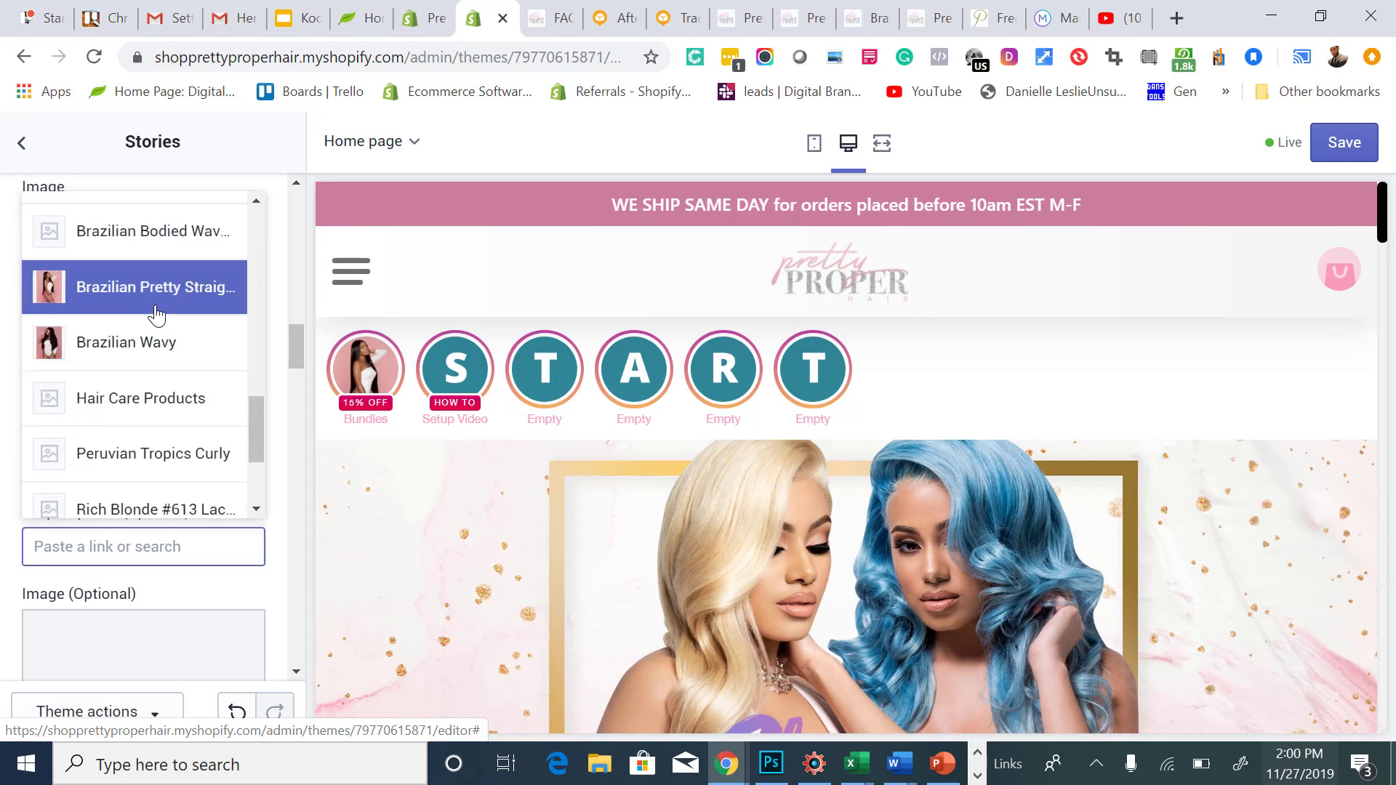
click(149, 307)
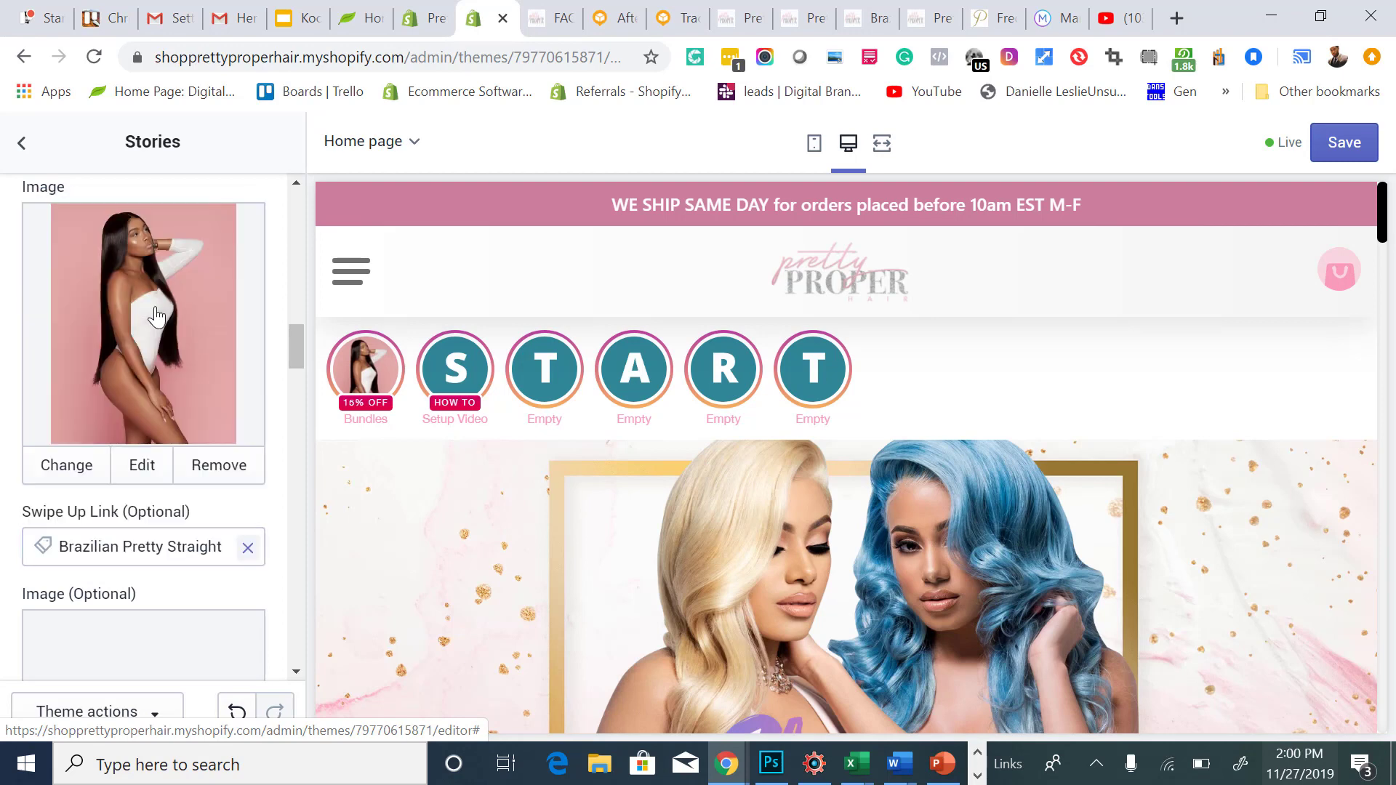
Upload image1_13 from the Downloads folder and use it as the story's second, optional image.
scroll(182, 539, down, 2)
click(166, 564)
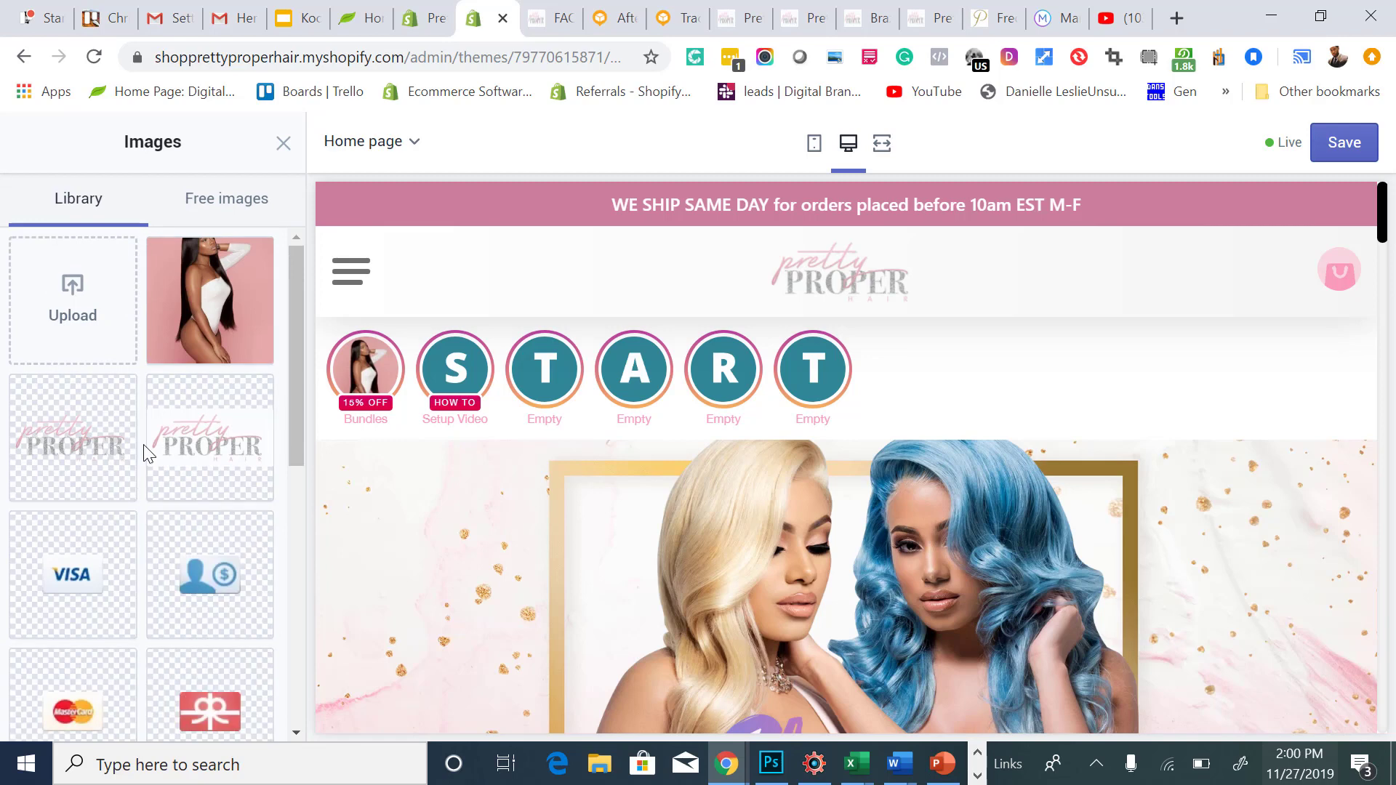
scroll(144, 452, down, 8)
scroll(143, 453, up, 8)
click(83, 313)
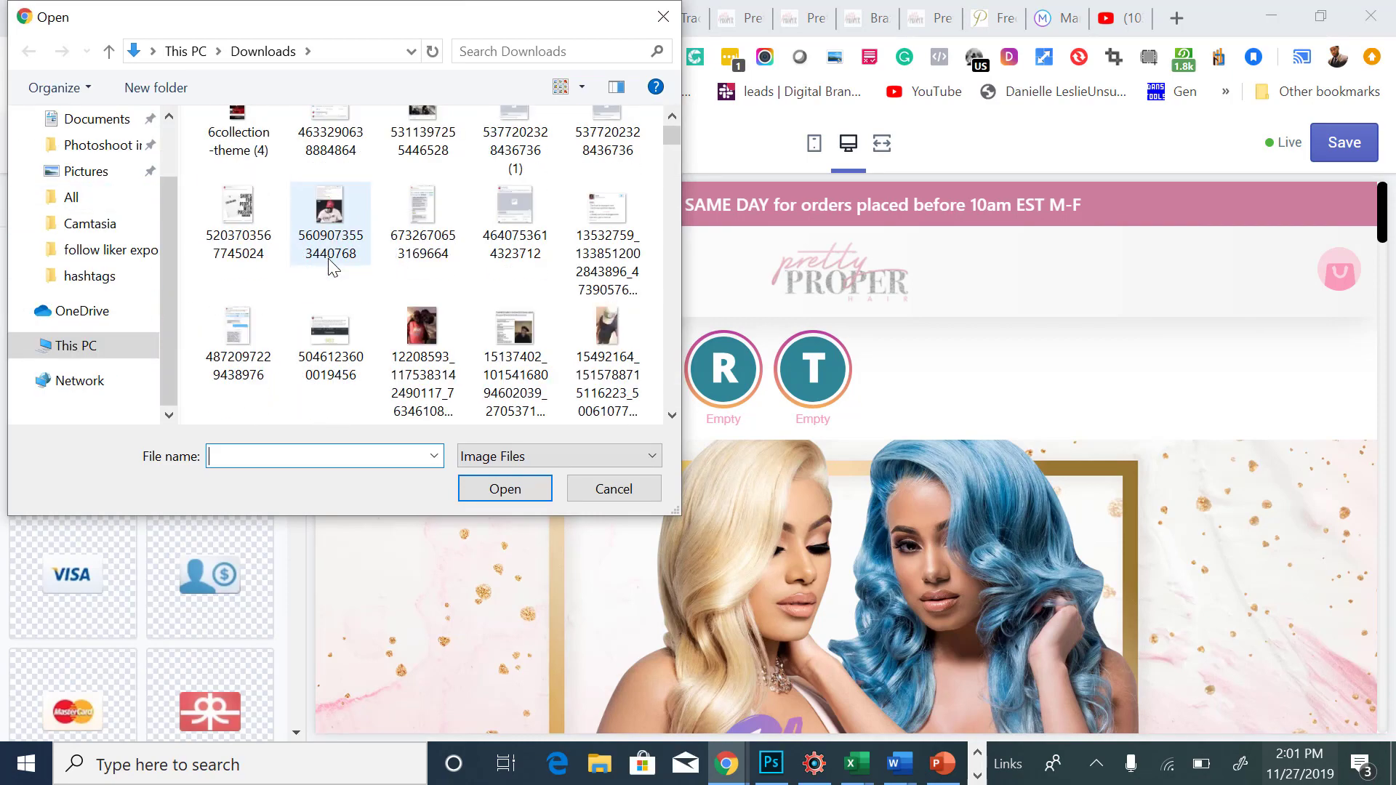
scroll(446, 328, down, 6)
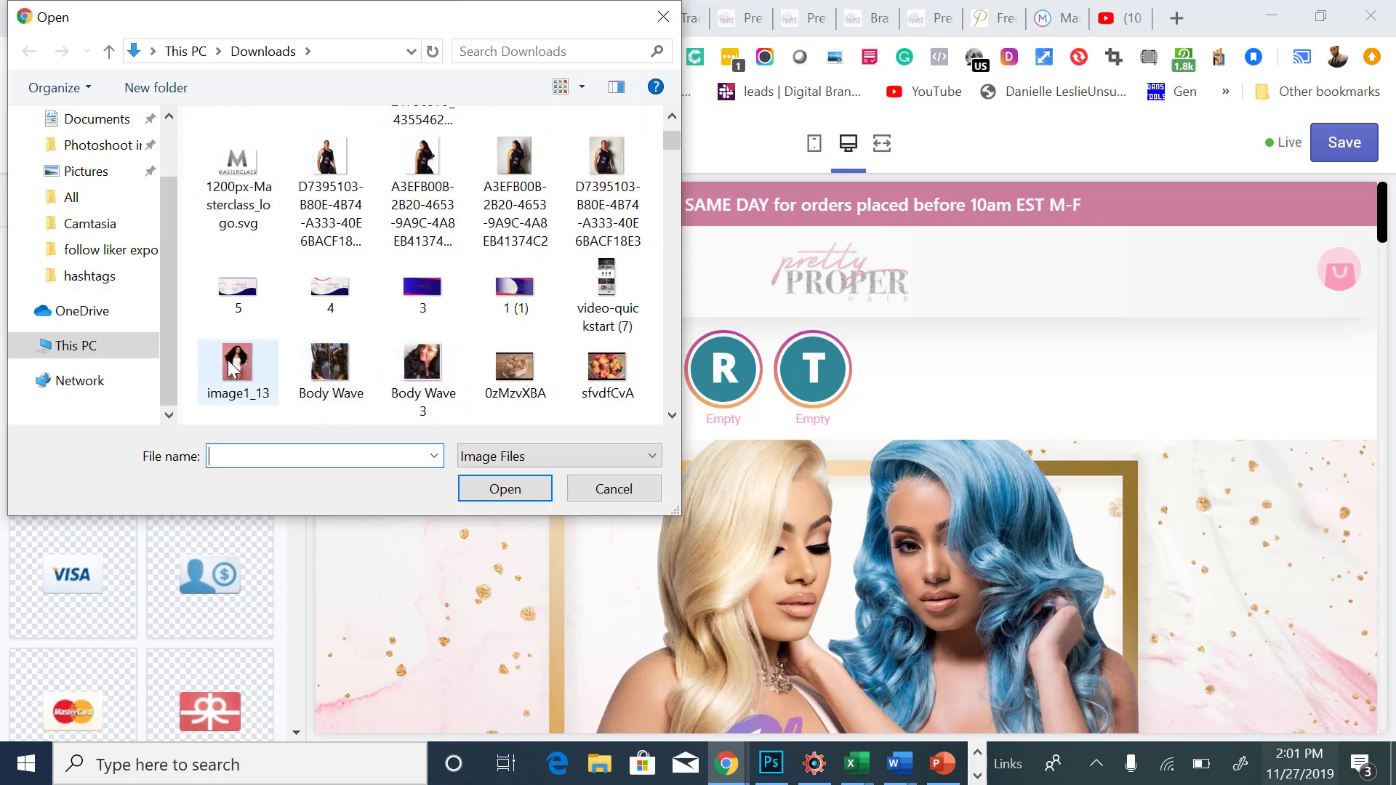
double_click(240, 367)
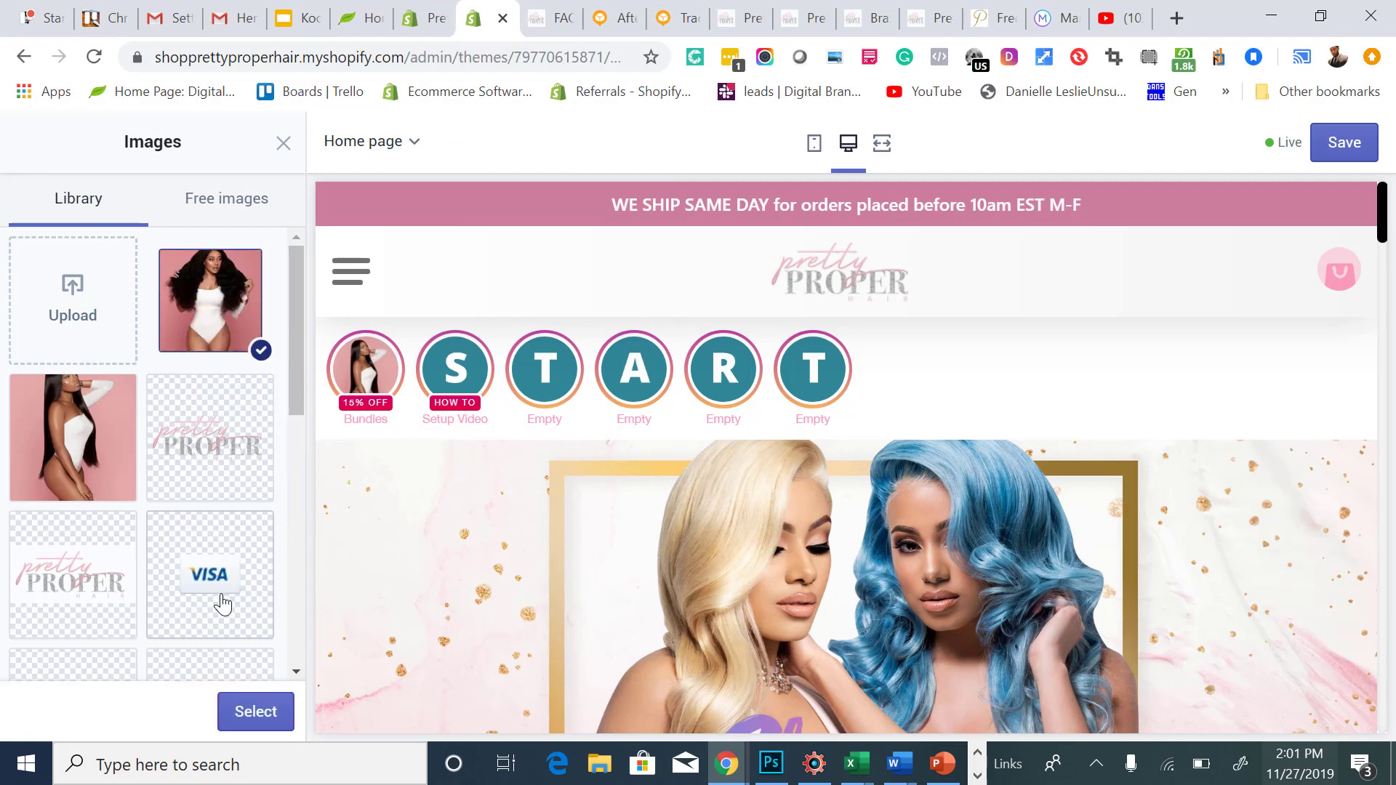
click(243, 712)
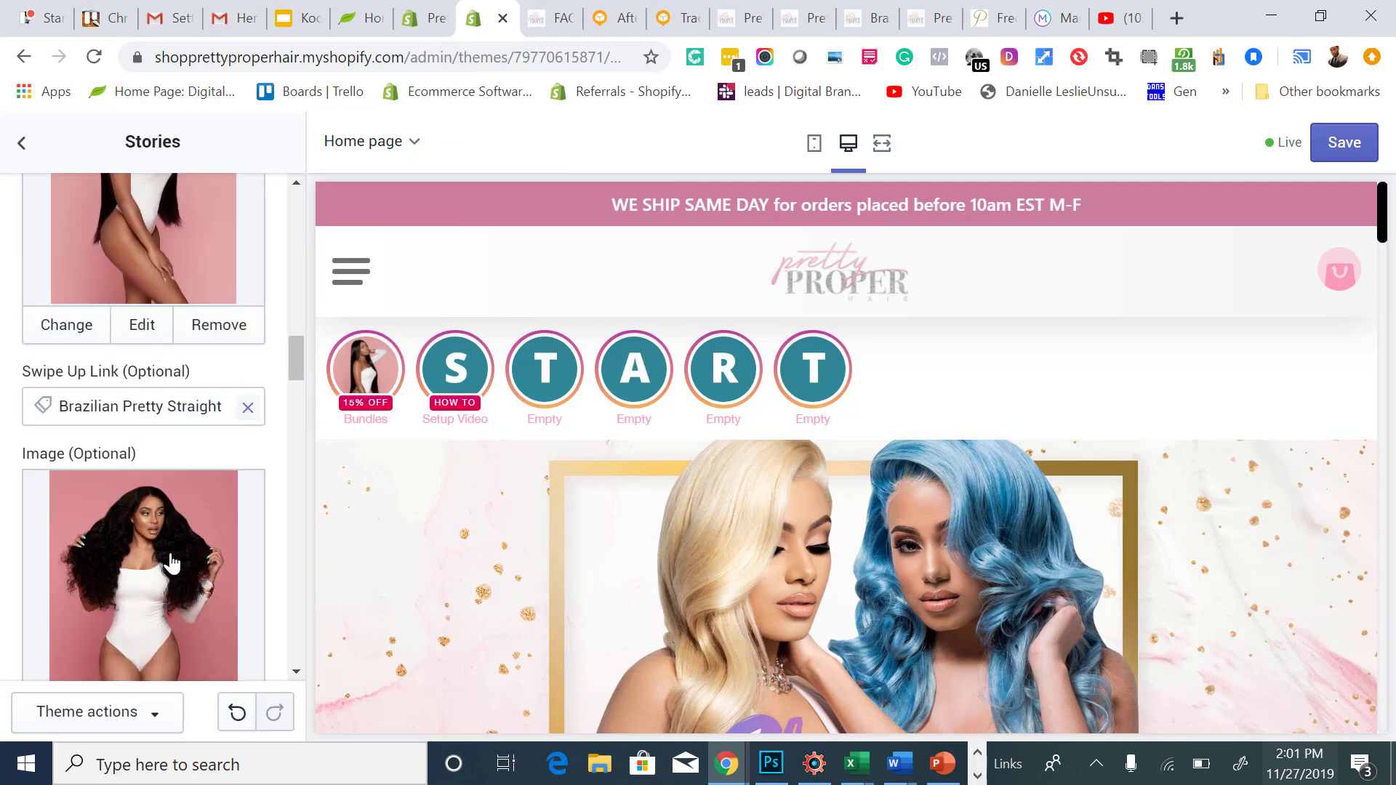
Link the second story image's swipe-up to the product Brazilian Beach Waves.
scroll(167, 560, down, 3)
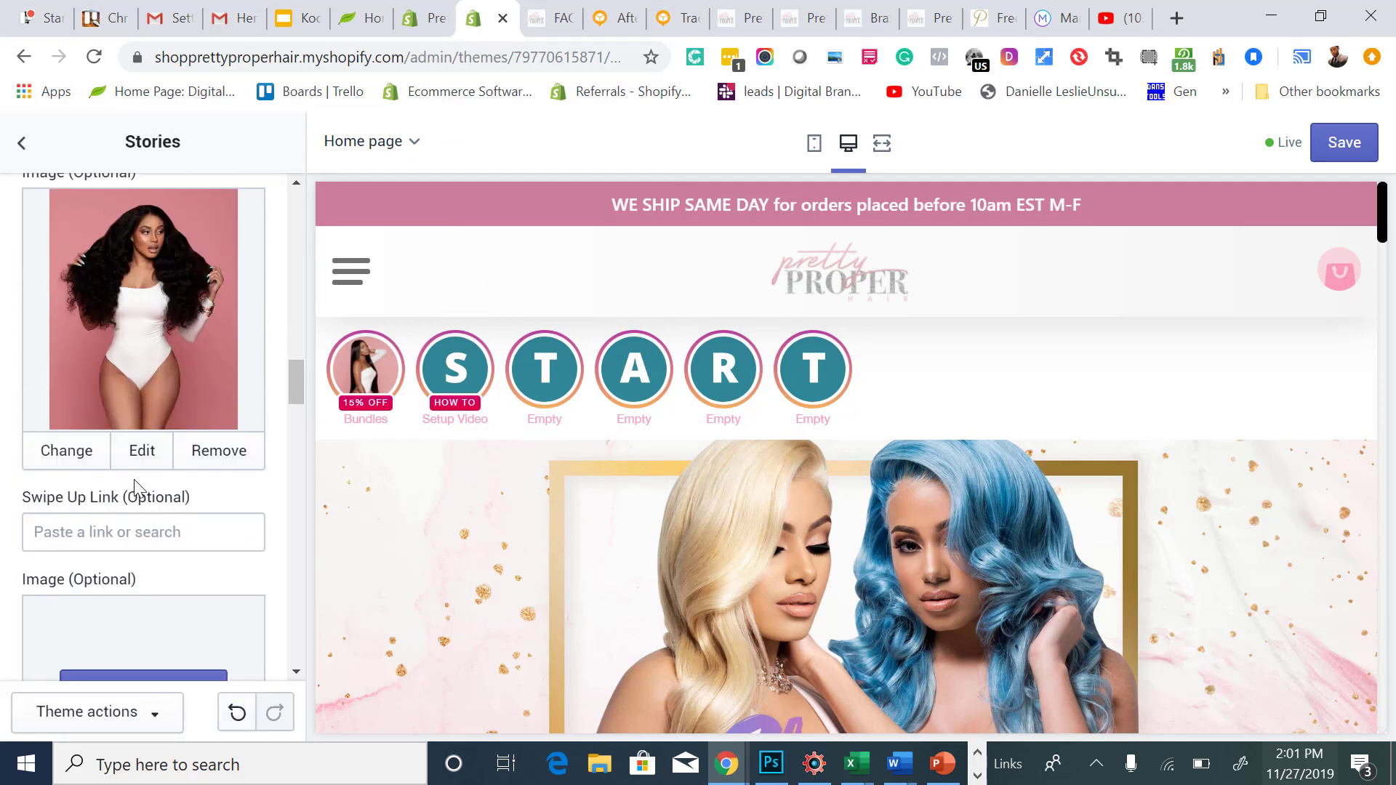
click(144, 520)
click(111, 304)
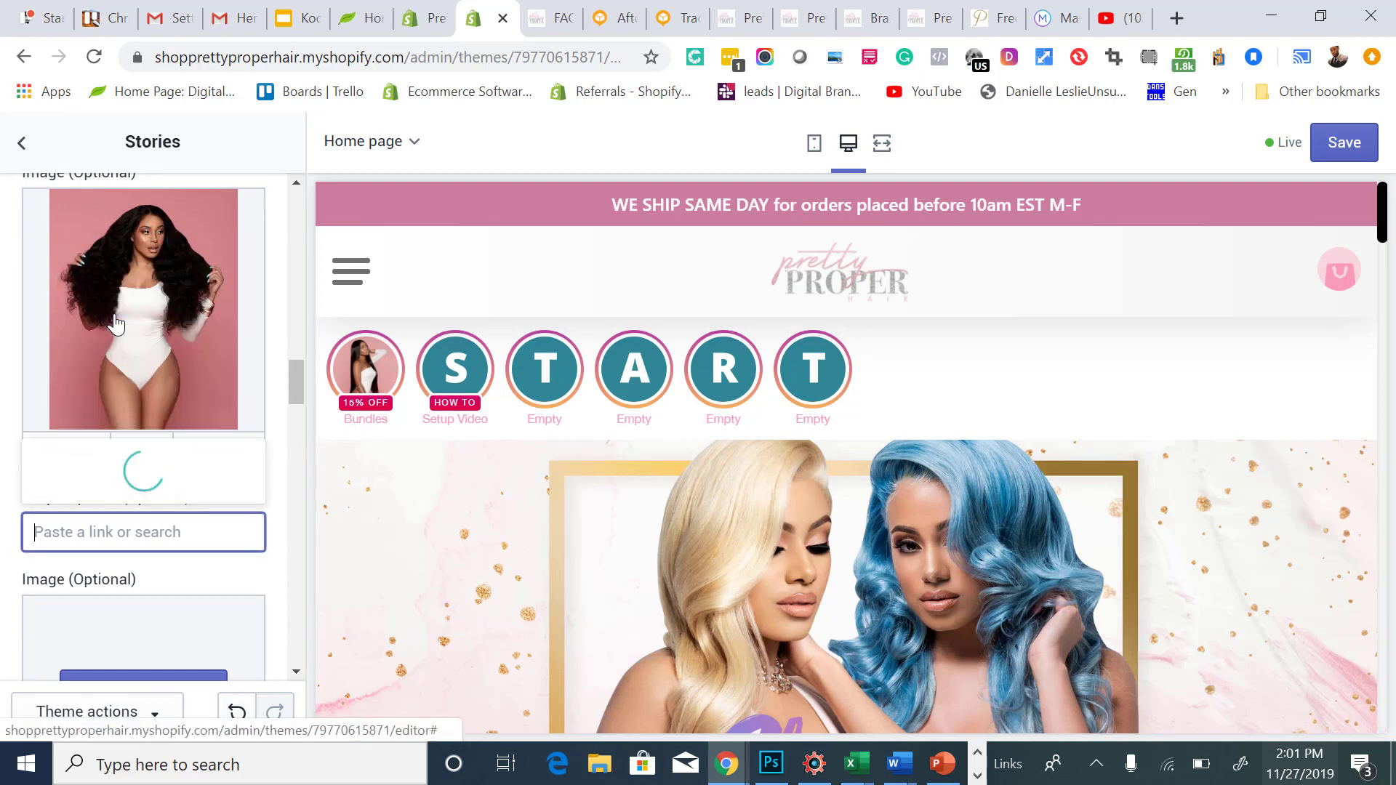
scroll(131, 495, down, 3)
scroll(131, 492, down, 8)
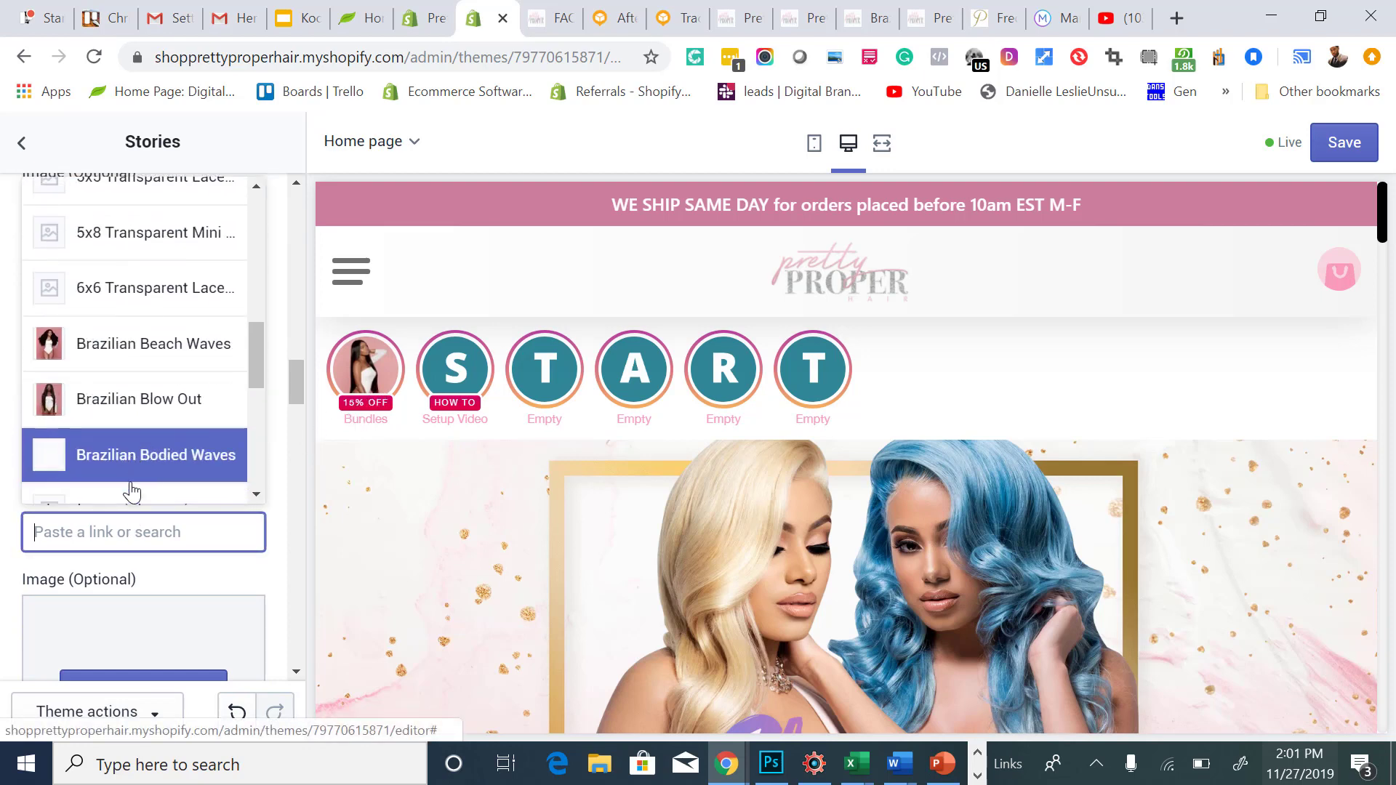
click(141, 194)
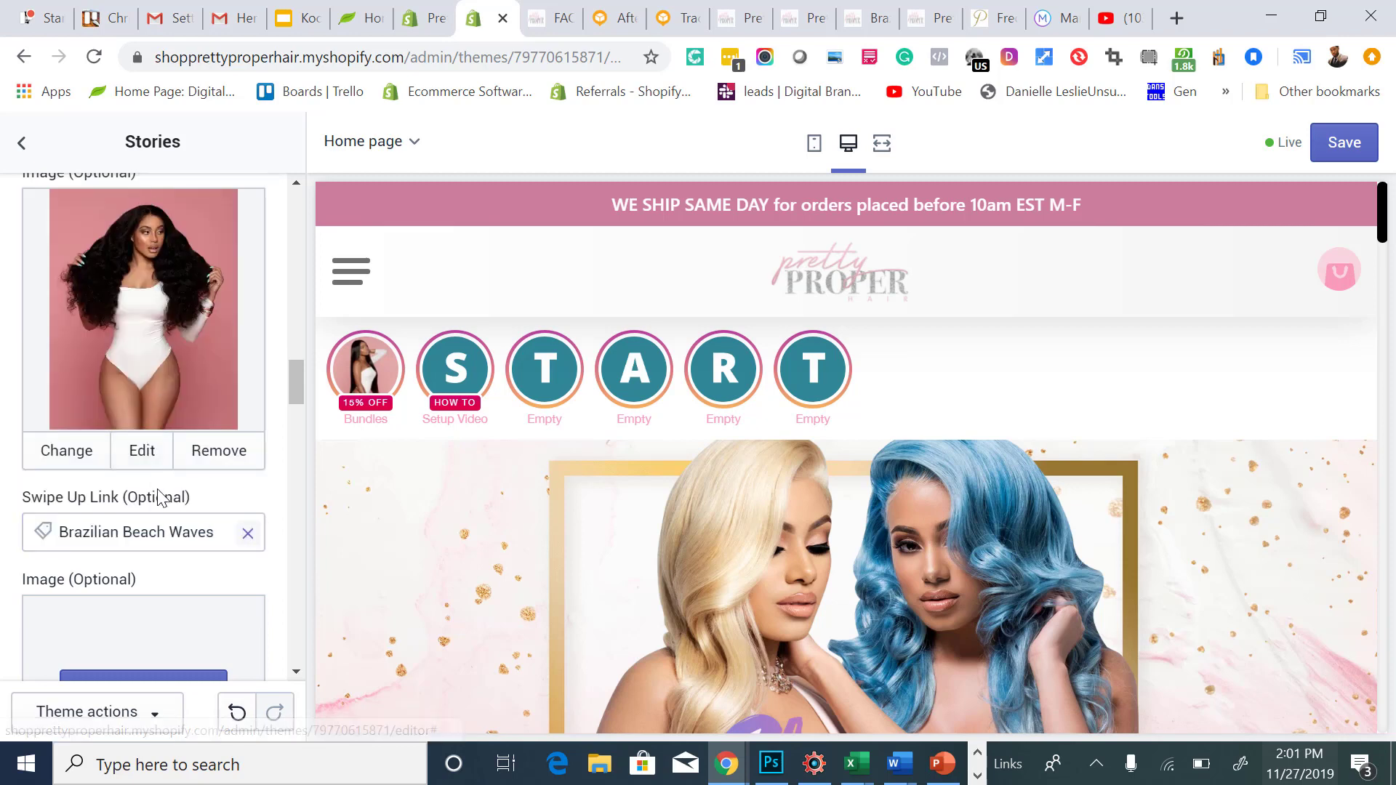
Save the theme changes and play the Bundles story in the store preview, closing the sign-up popup and the story.
click(1358, 142)
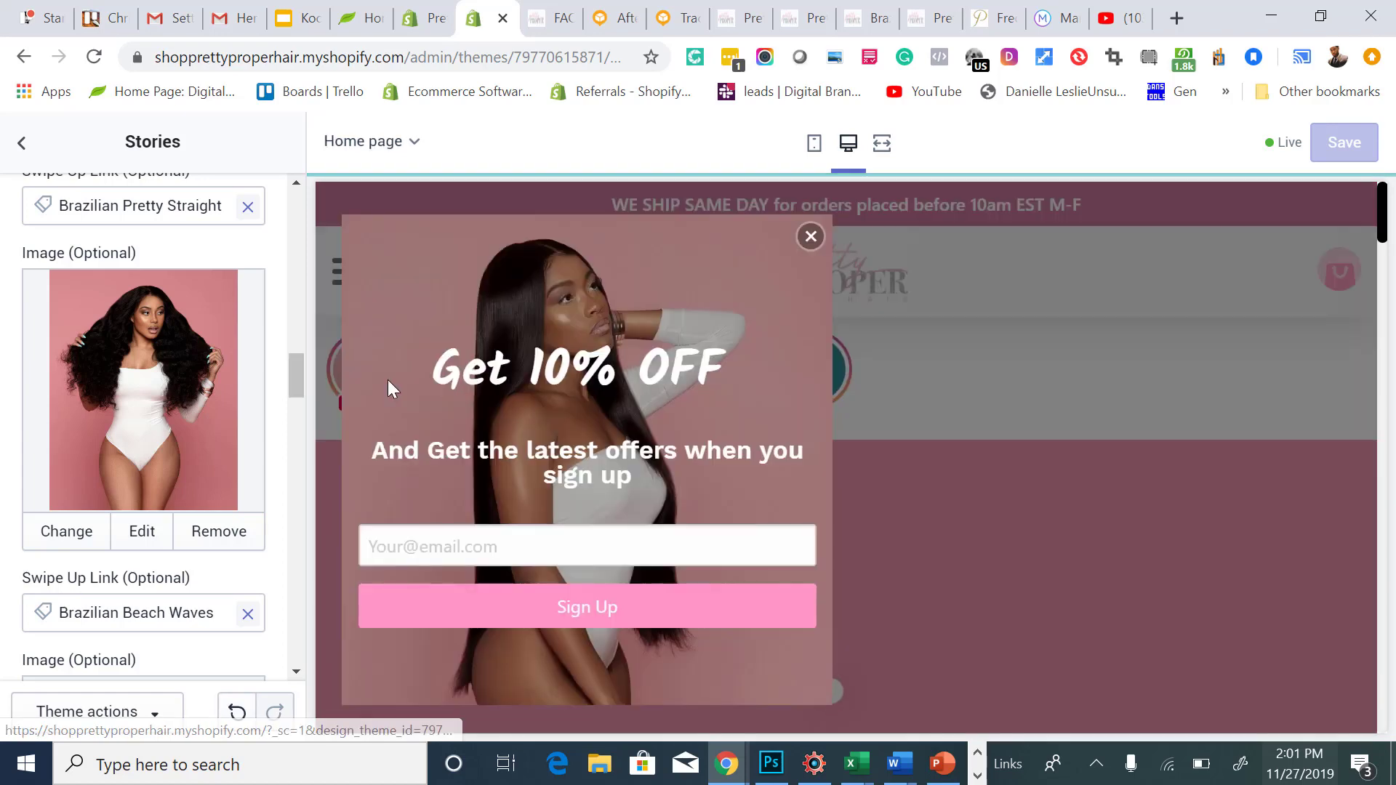
click(811, 236)
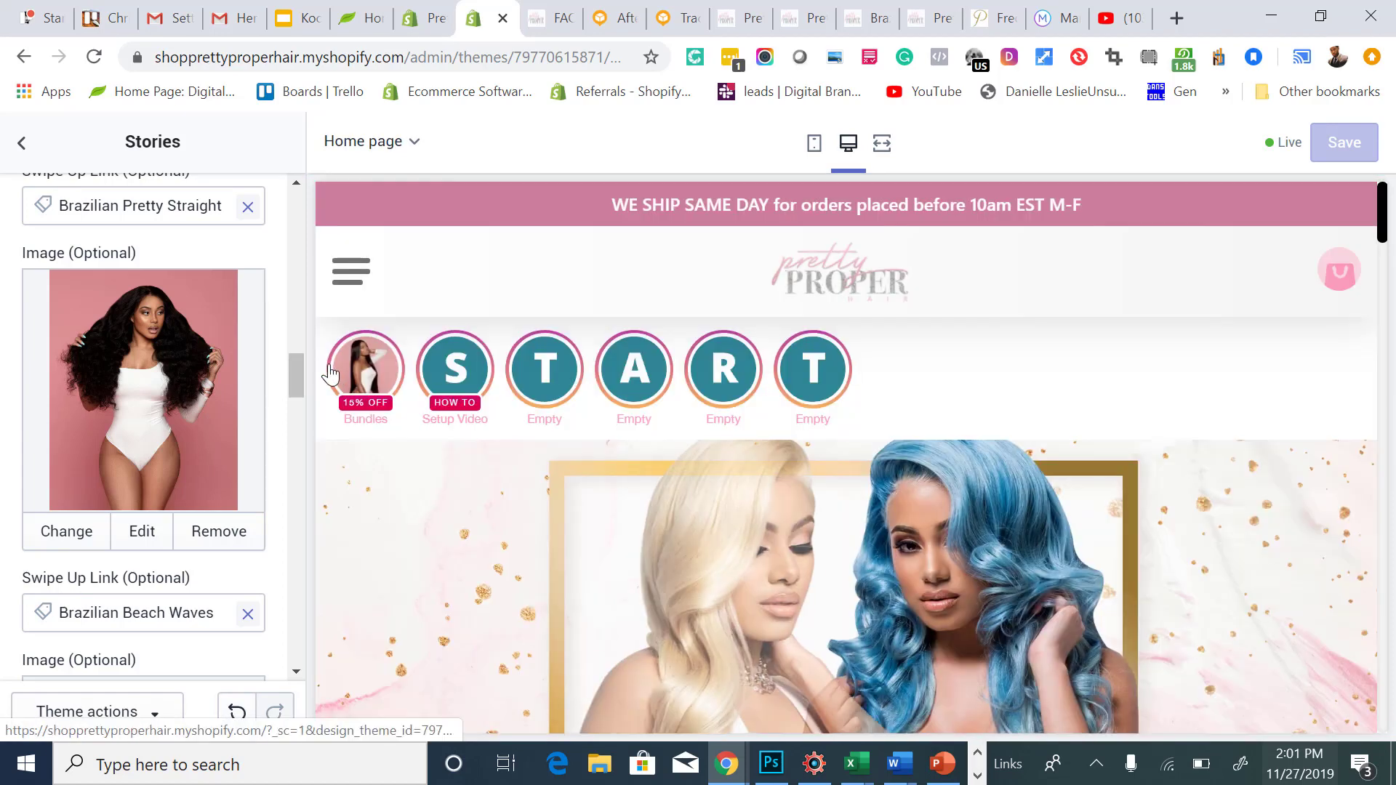
click(351, 369)
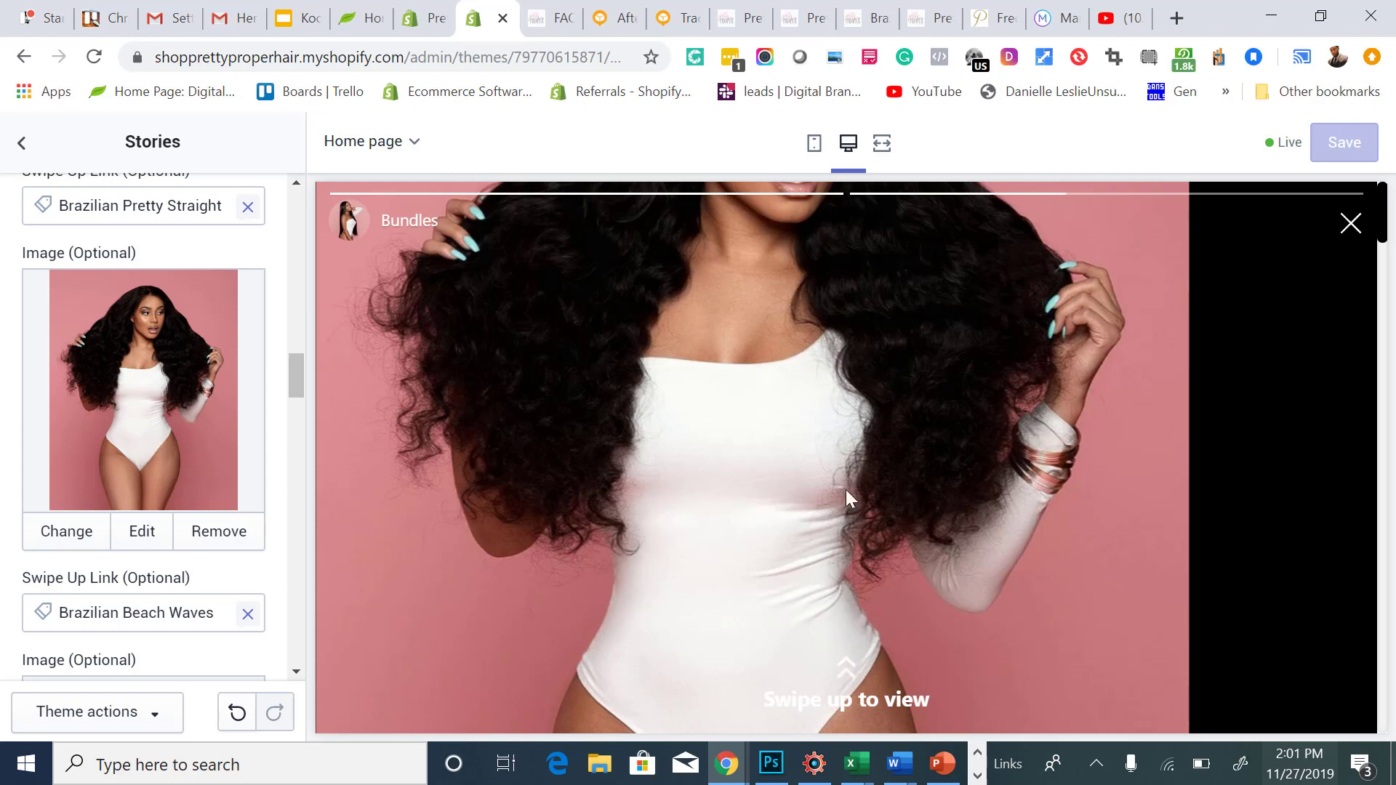
click(1350, 222)
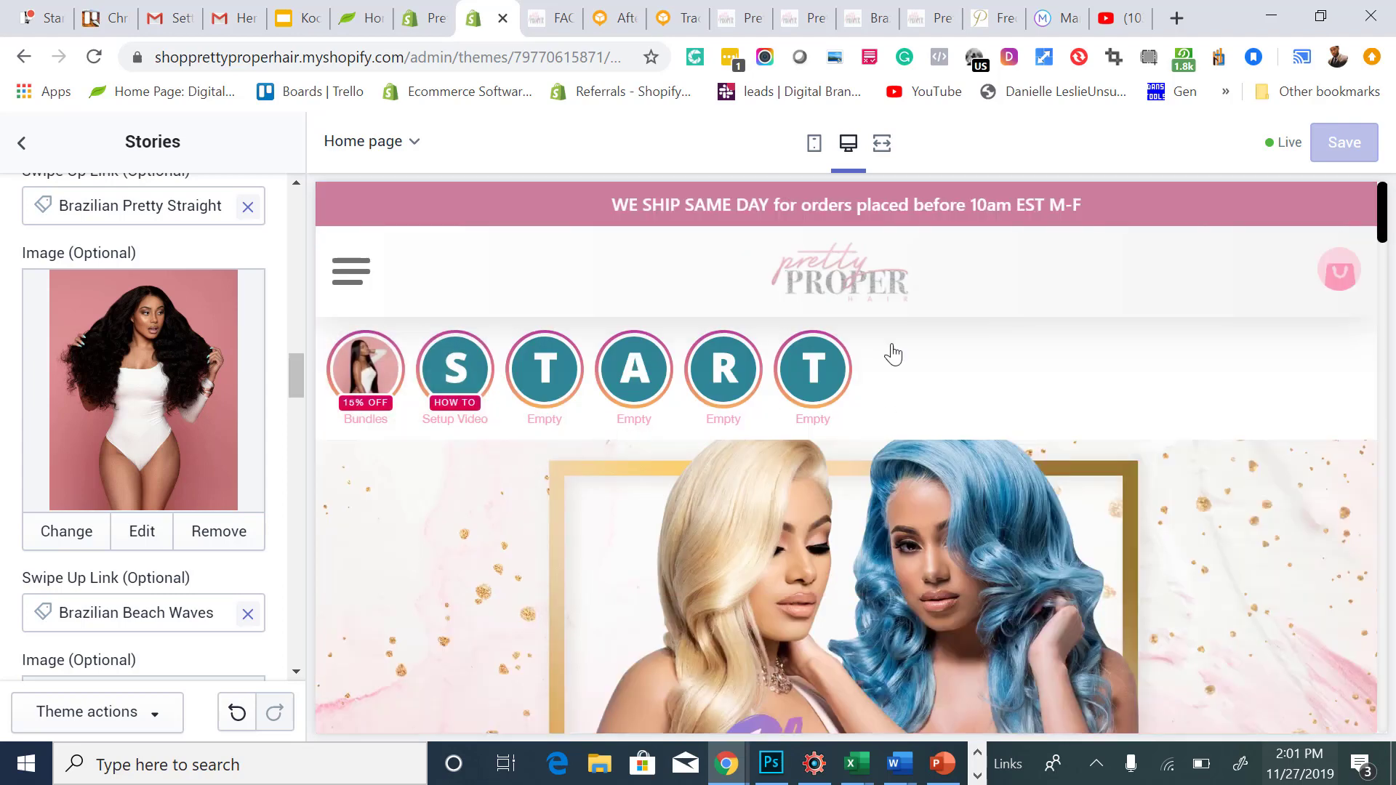
Look through the remaining optional image and swipe-up link slots of the Bundles story.
scroll(275, 411, down, 2)
scroll(225, 477, down, 7)
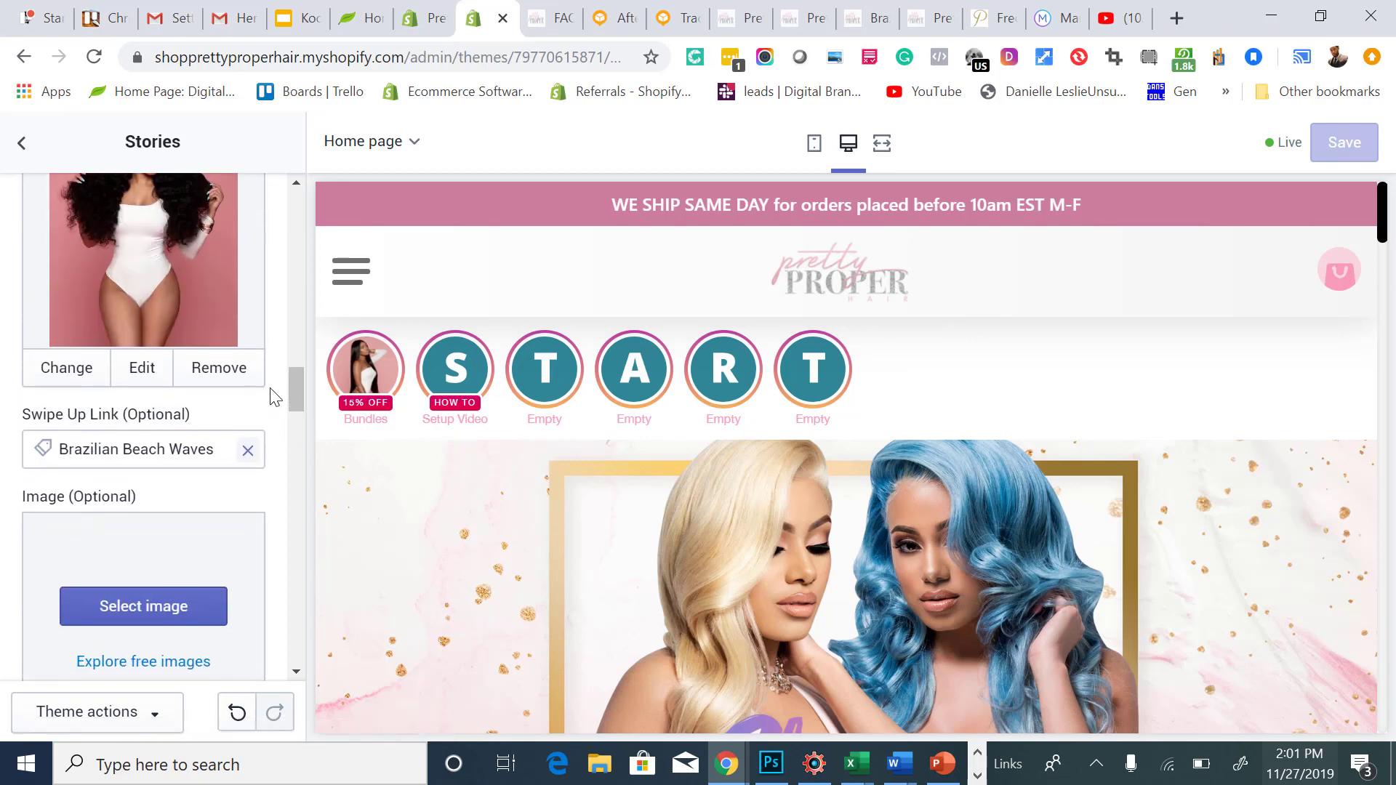
scroll(207, 456, down, 5)
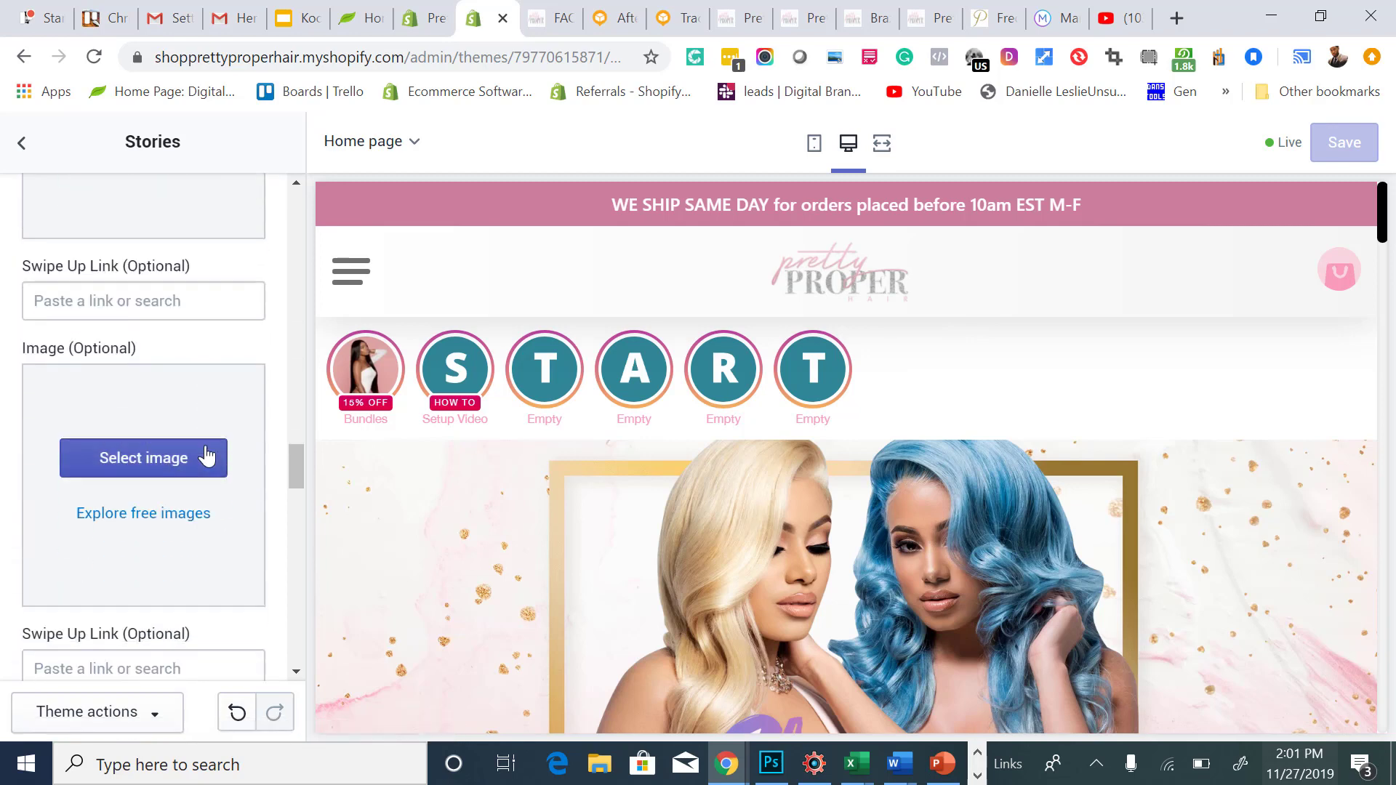
scroll(207, 456, down, 6)
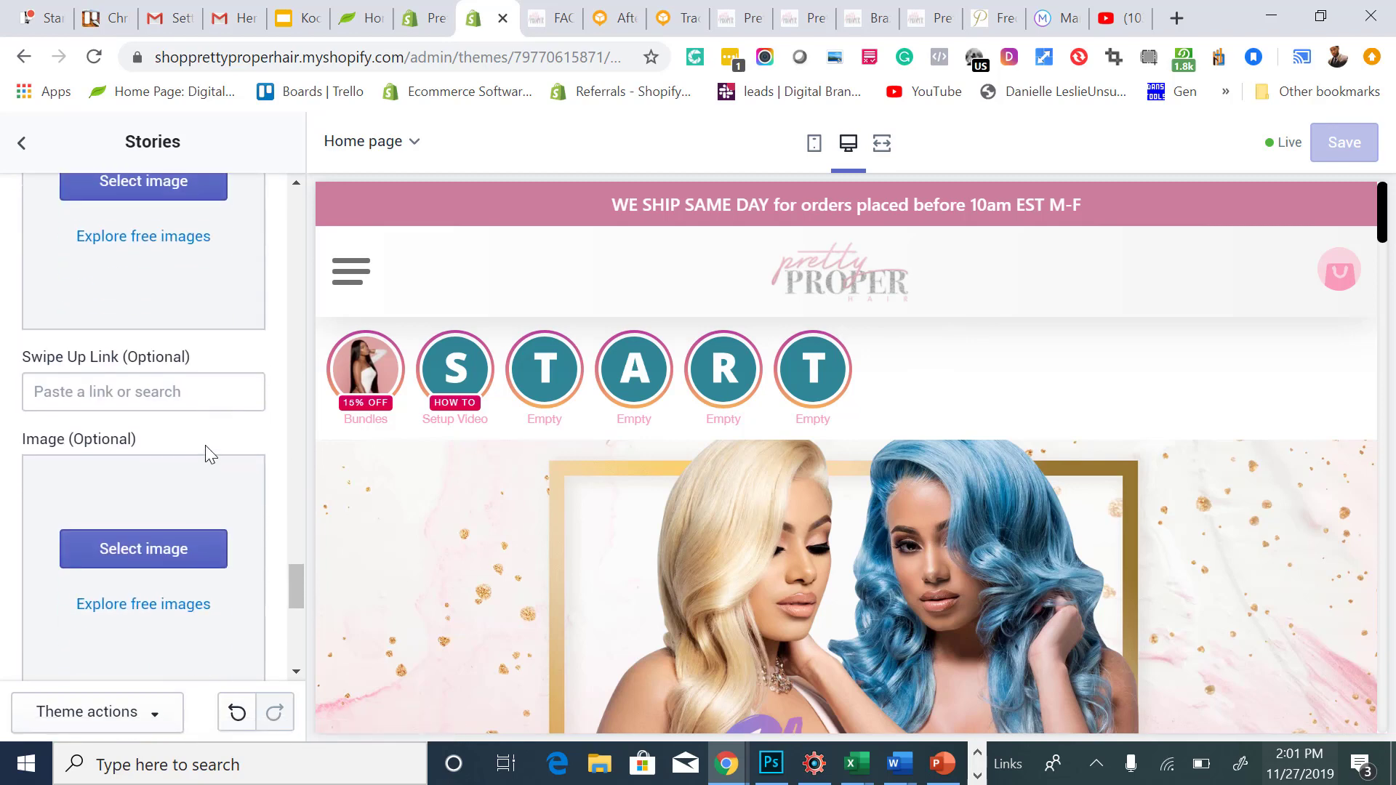
scroll(207, 448, up, 4)
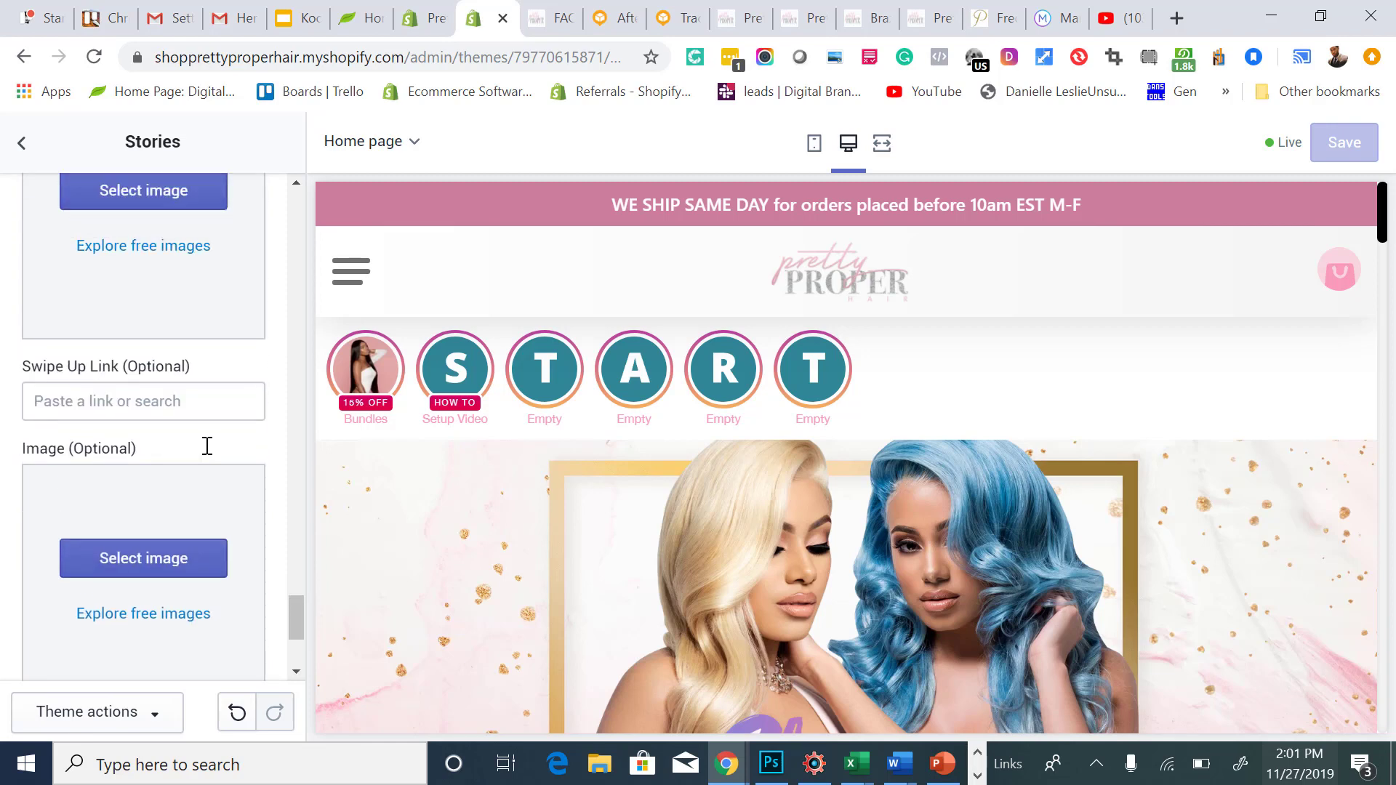
scroll(205, 455, down, 4)
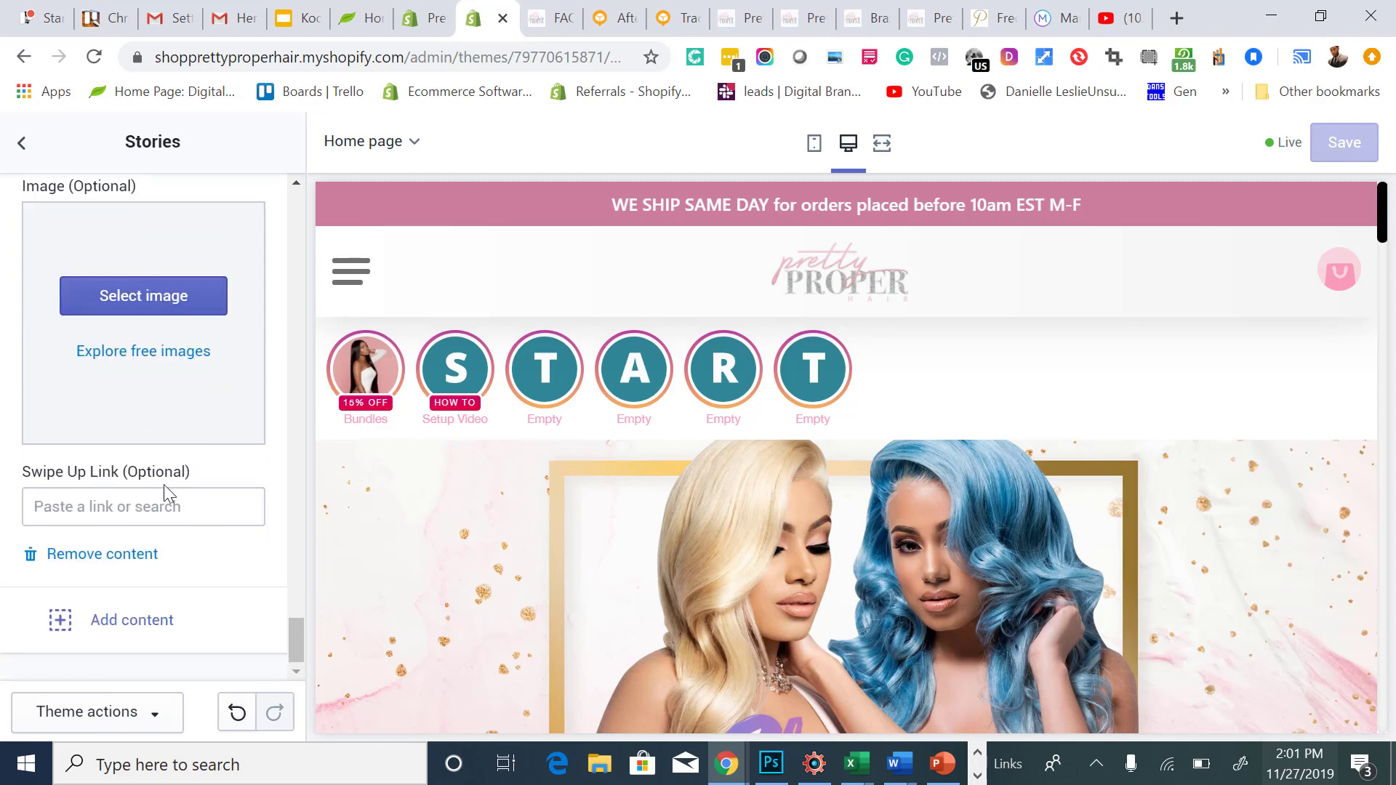
scroll(153, 480, up, 2)
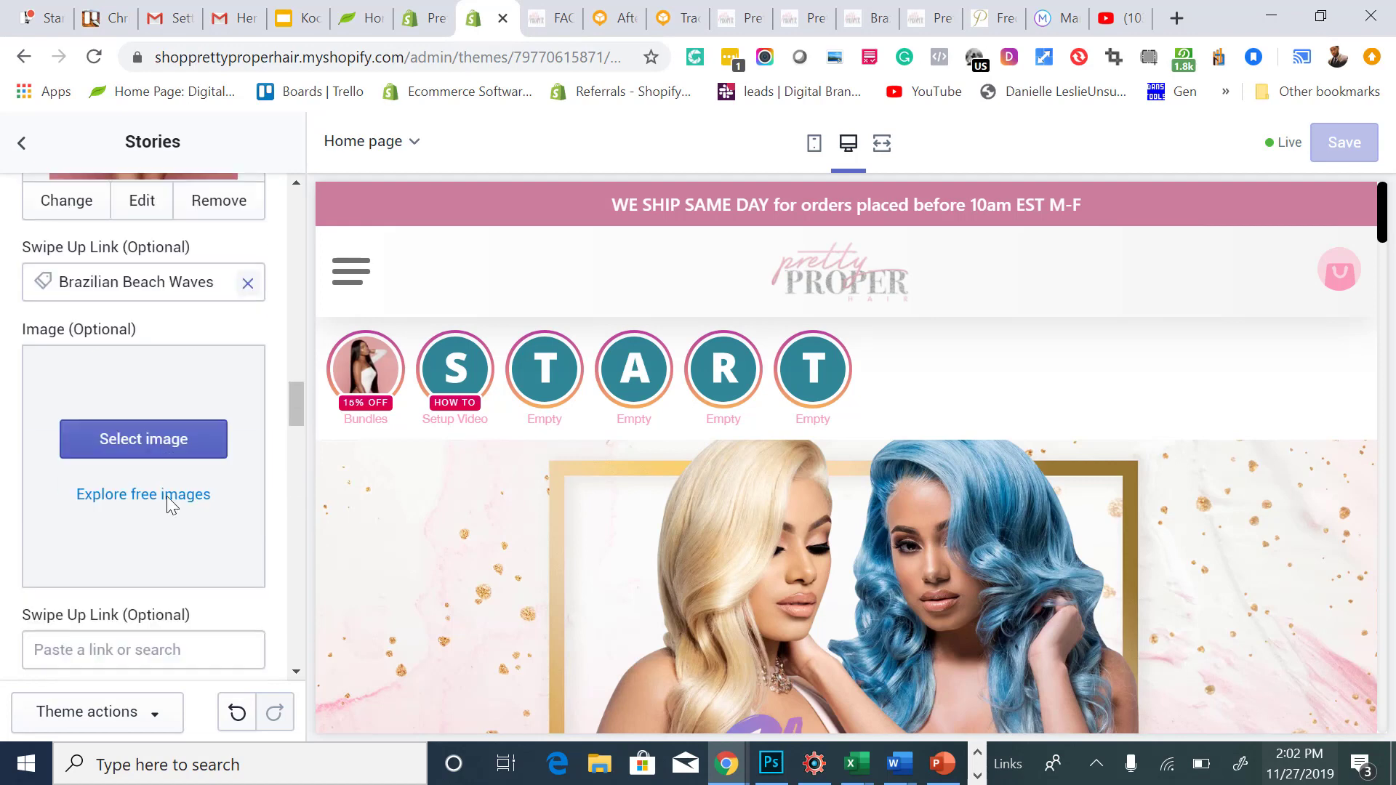
scroll(166, 498, up, 15)
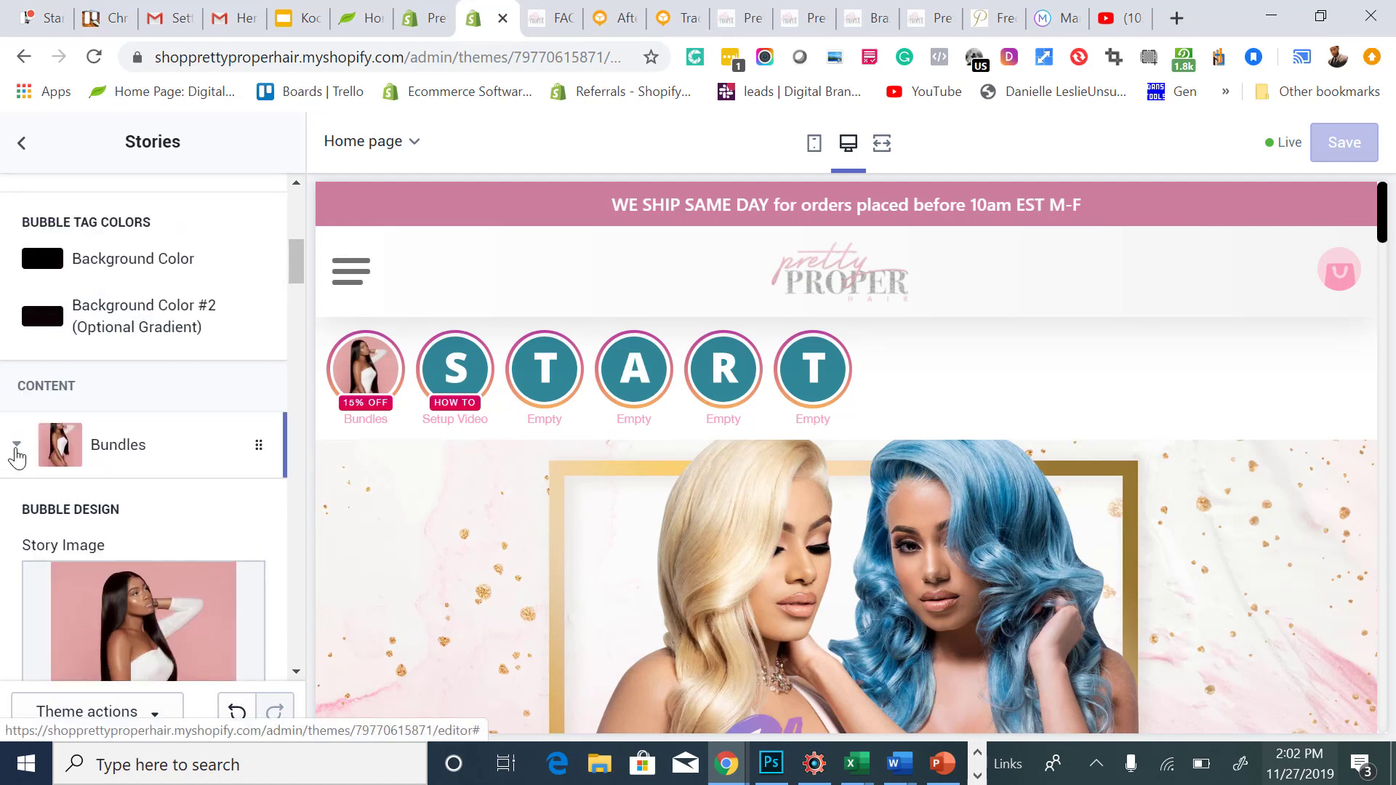
Collapse the Bundles story and add a Link content block to the Stories section.
click(17, 450)
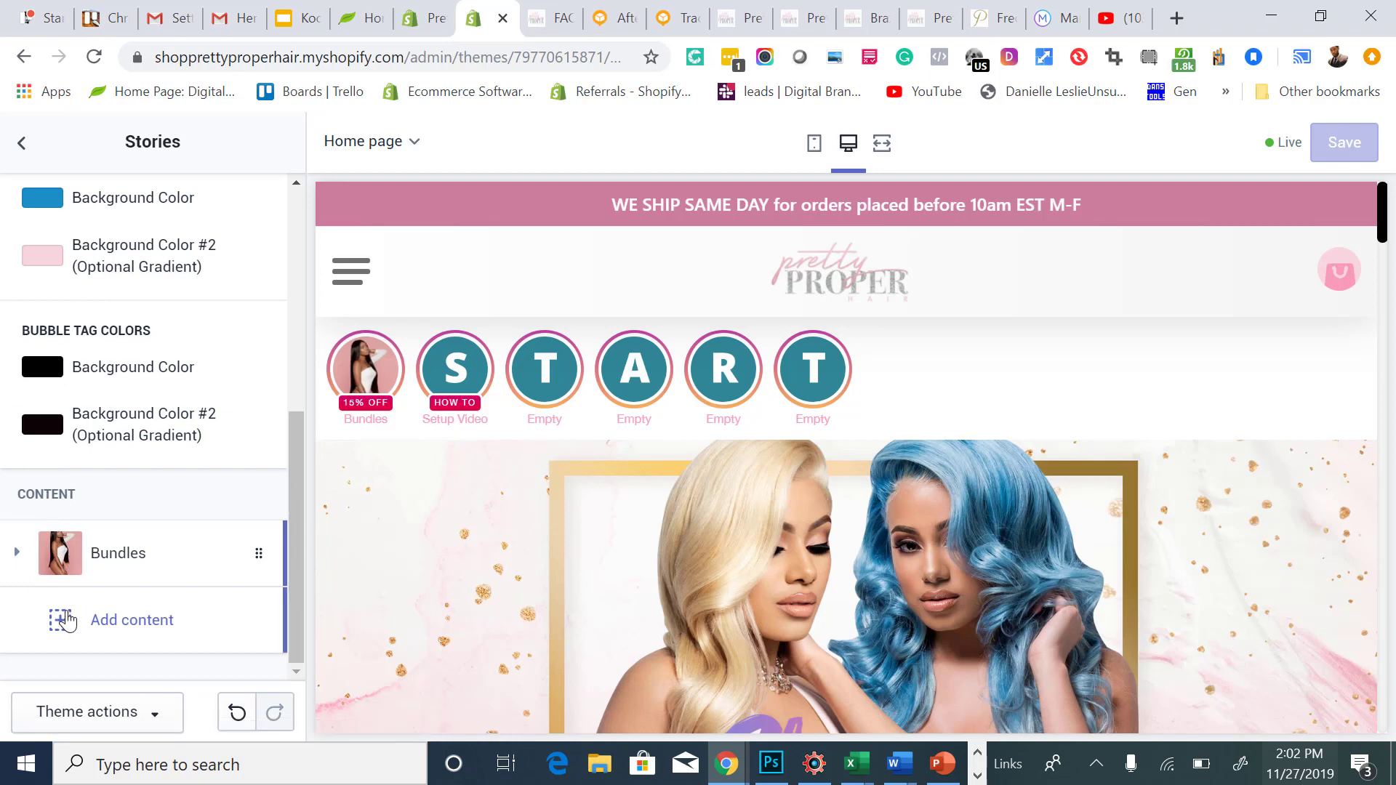
click(66, 620)
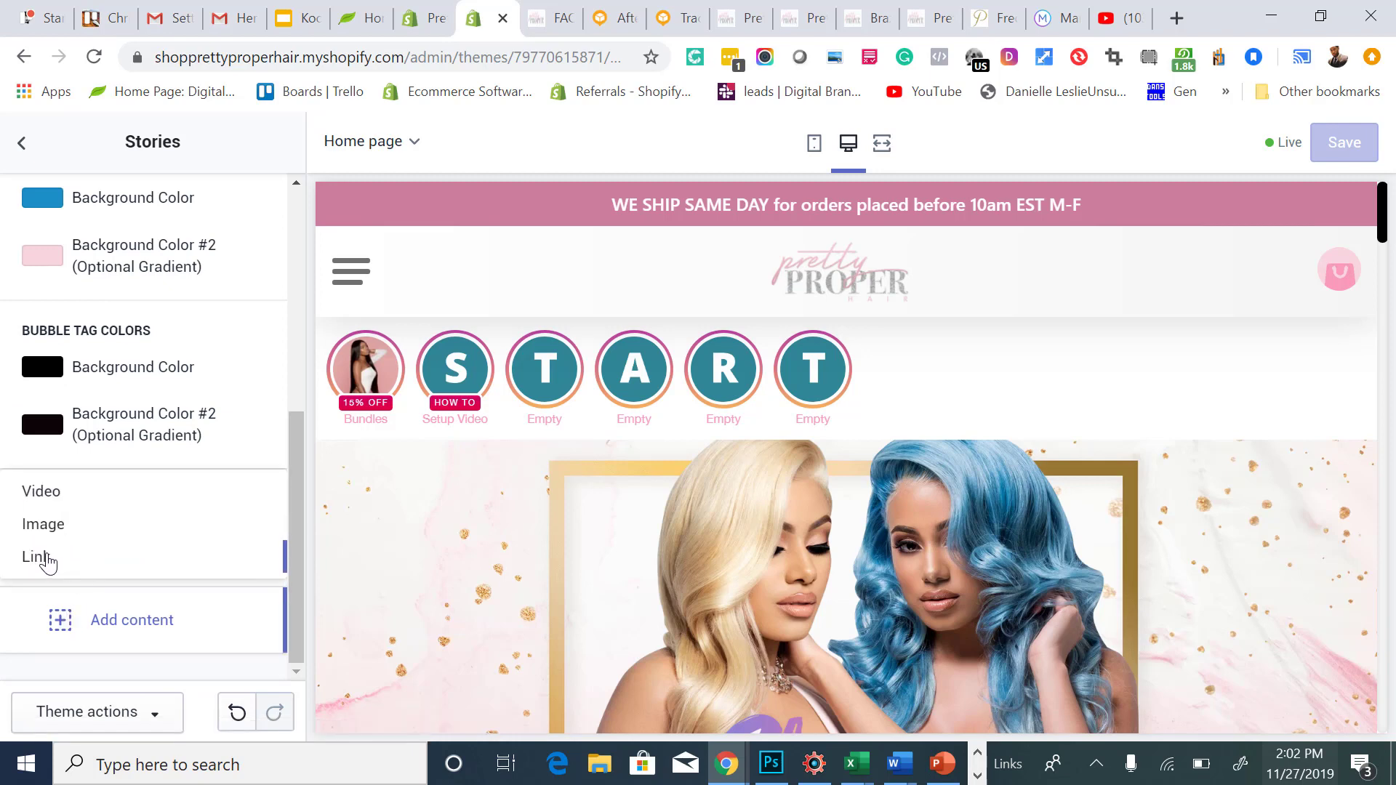
click(43, 557)
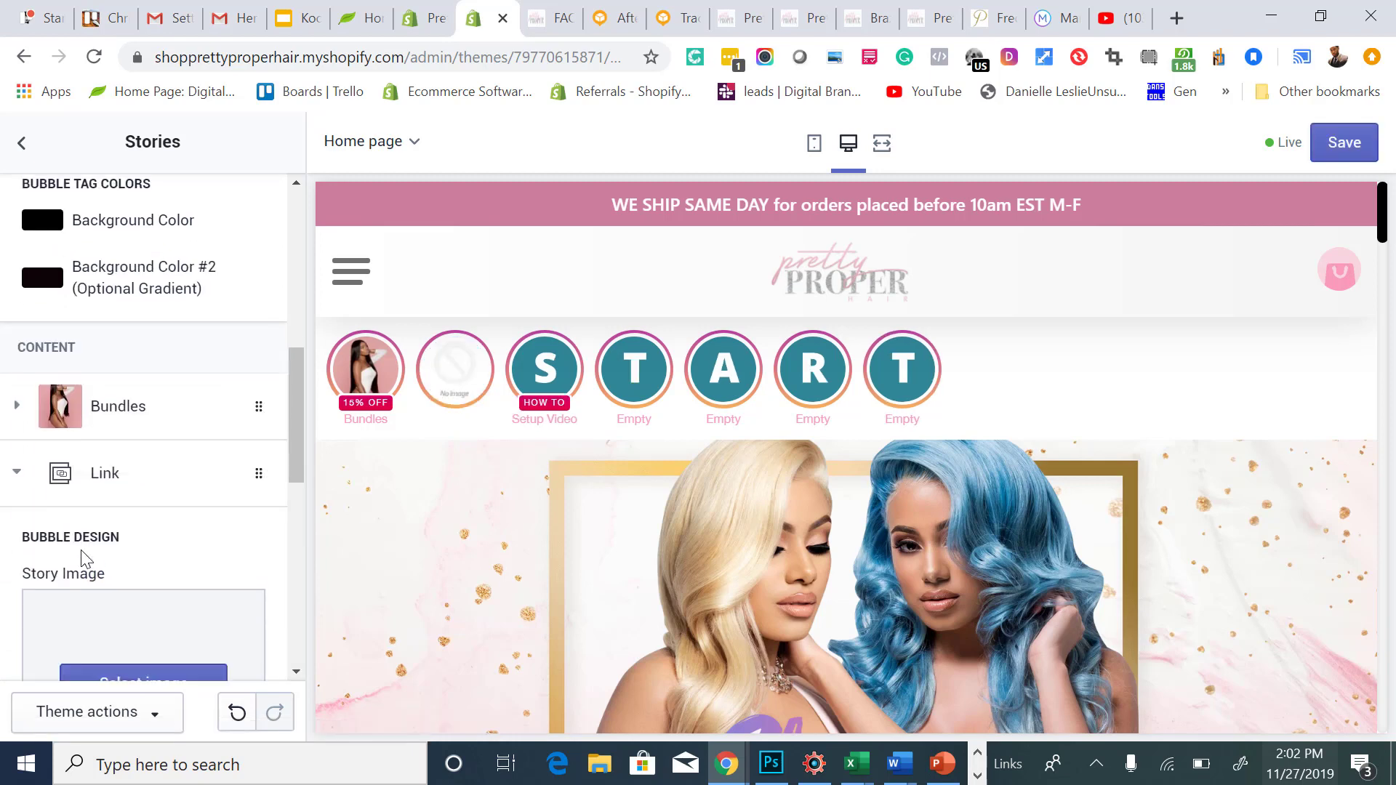
Set the new link story's bubble image to the library photo of the model with long, voluminous wavy hair.
click(141, 578)
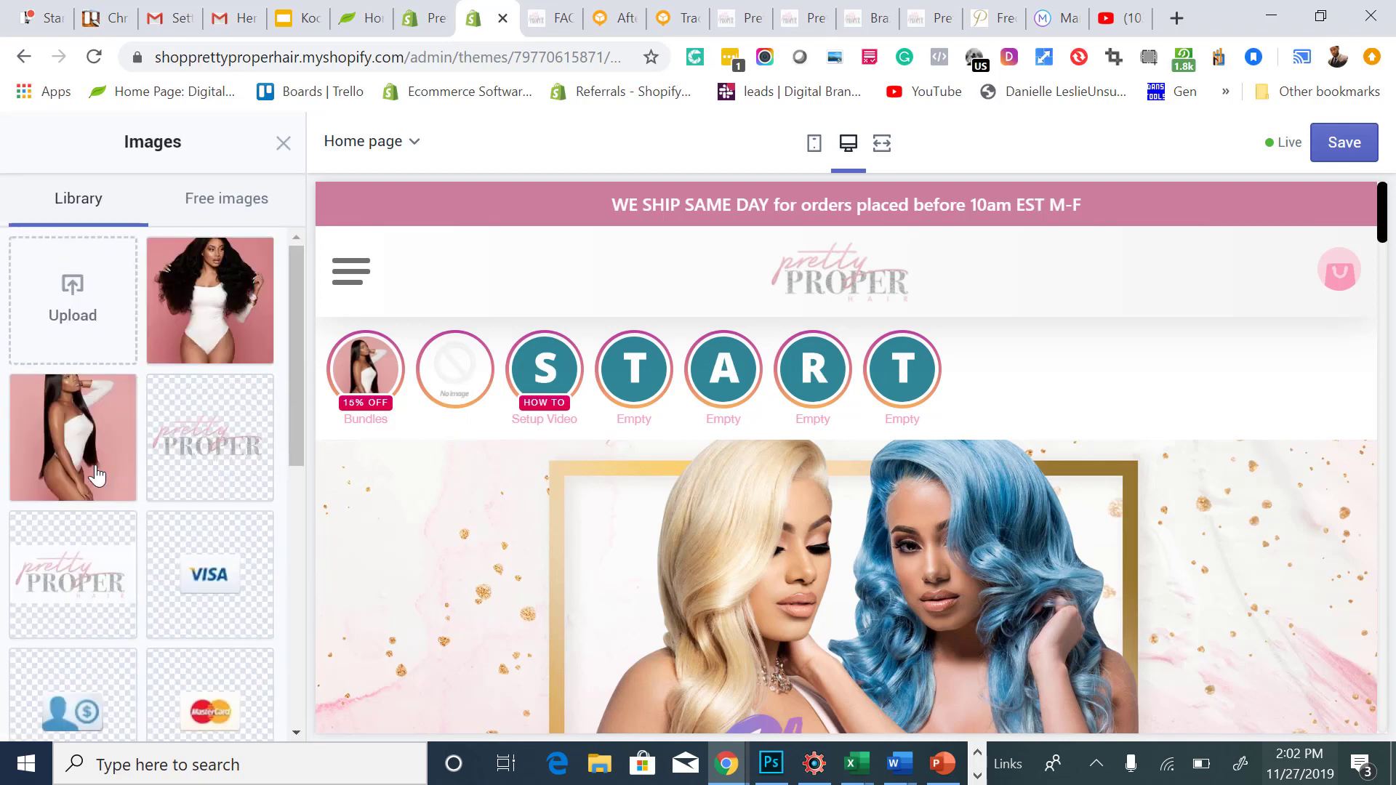
click(91, 451)
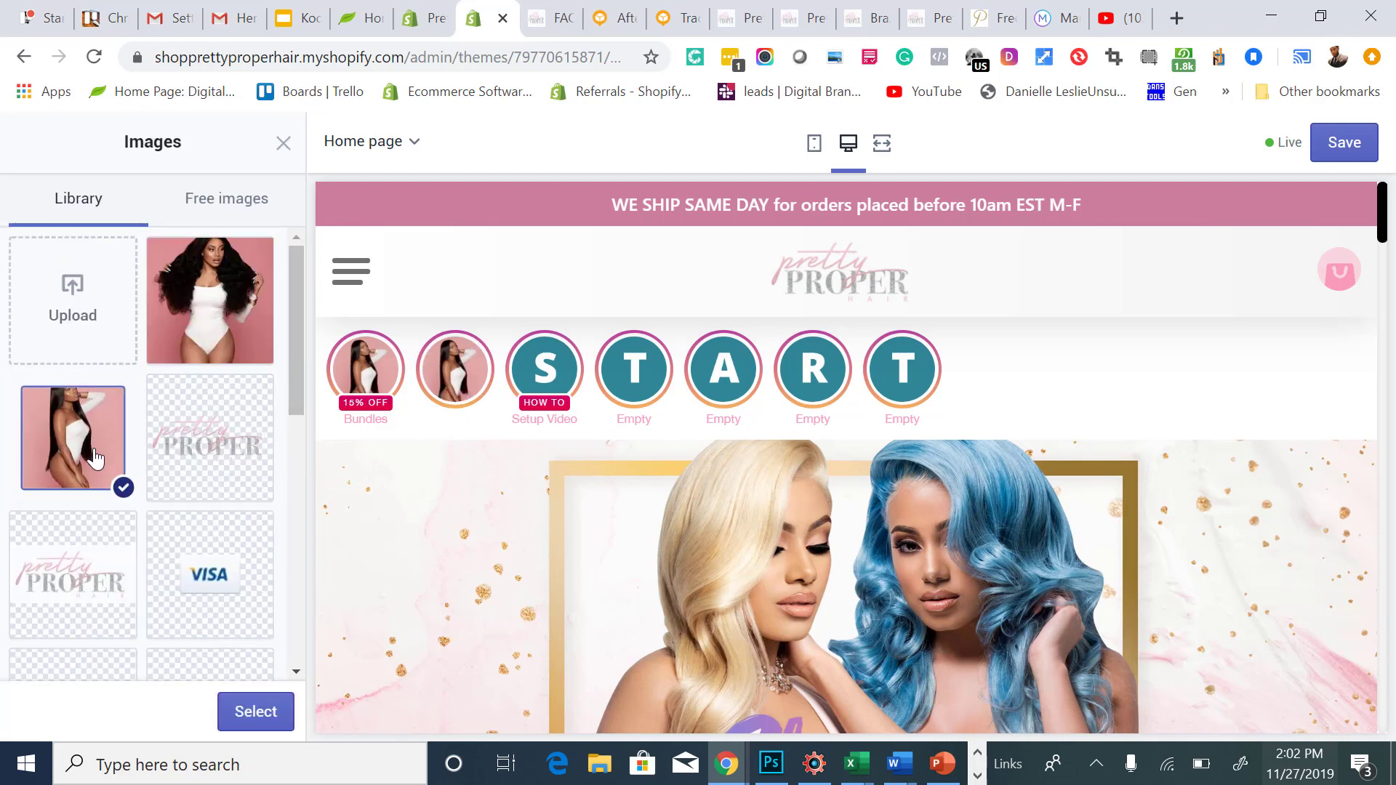
click(177, 467)
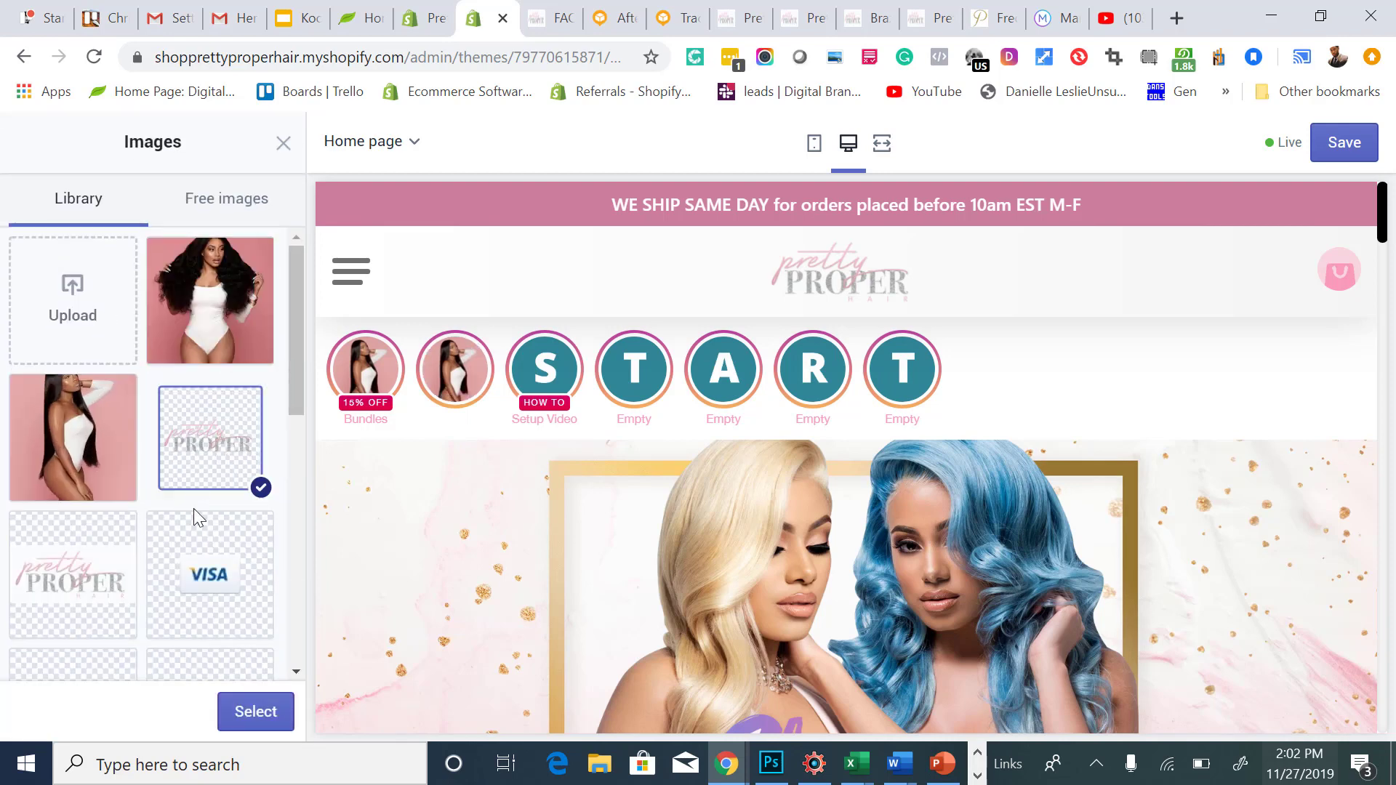
click(96, 604)
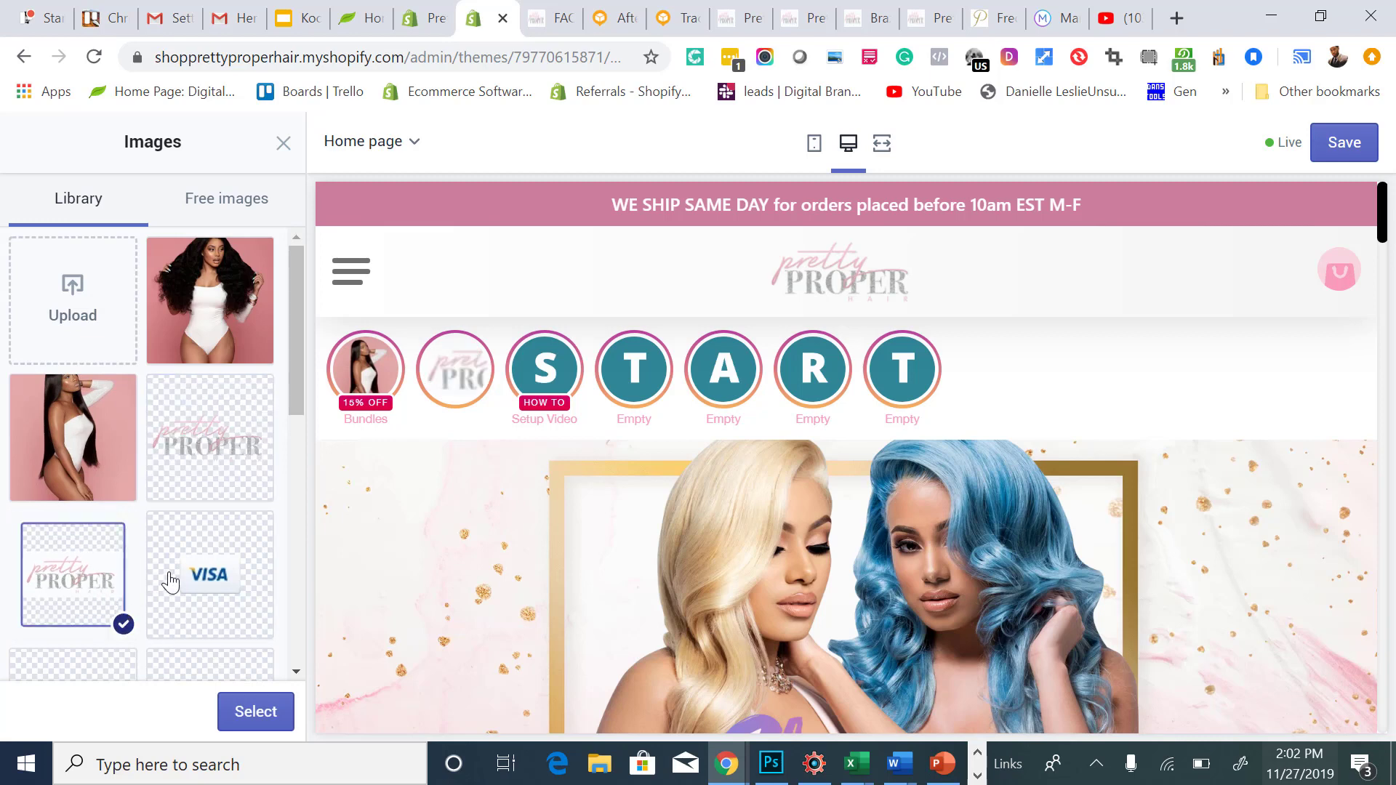
scroll(172, 568, down, 4)
scroll(173, 559, up, 4)
click(171, 353)
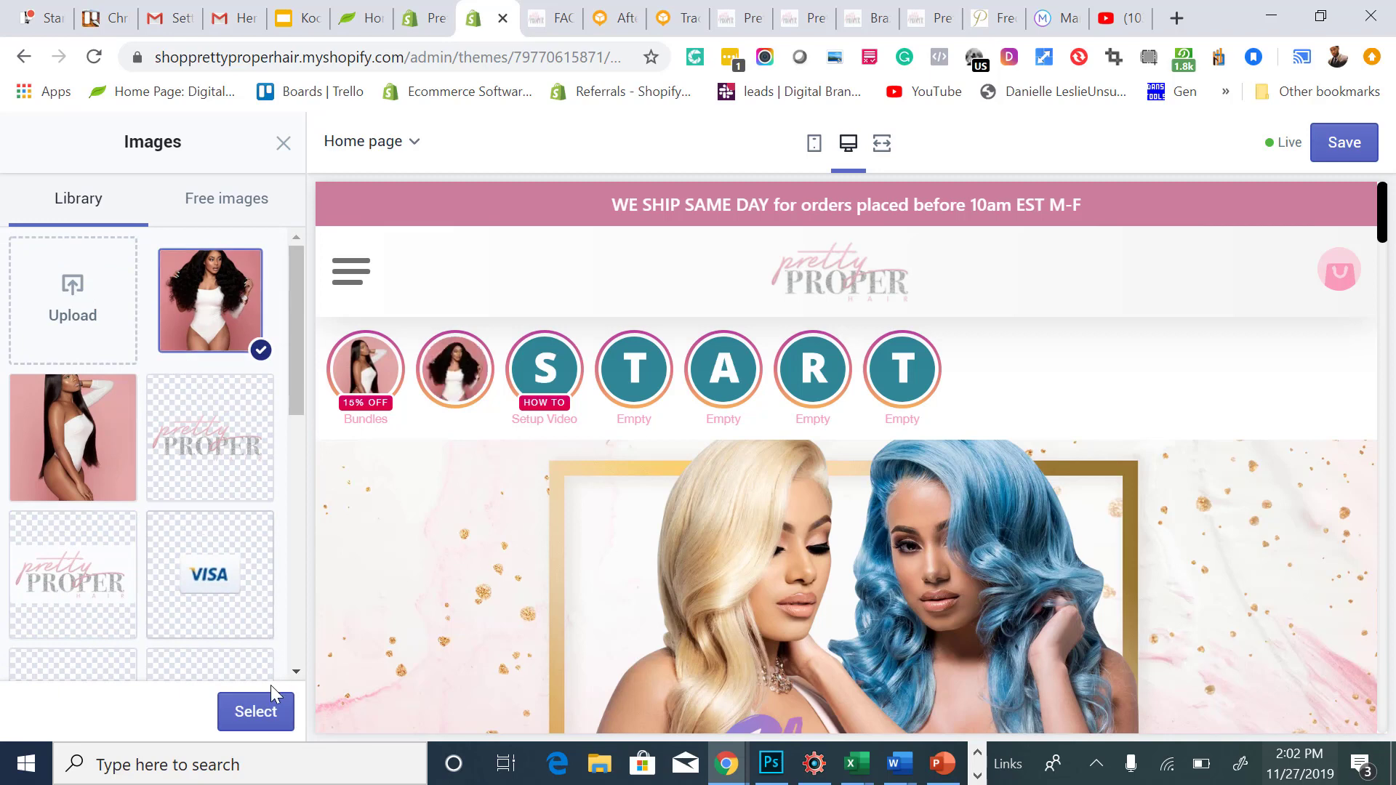
click(256, 717)
Title the link story Beach Waves and give it the tag Click Here.
scroll(189, 567, down, 4)
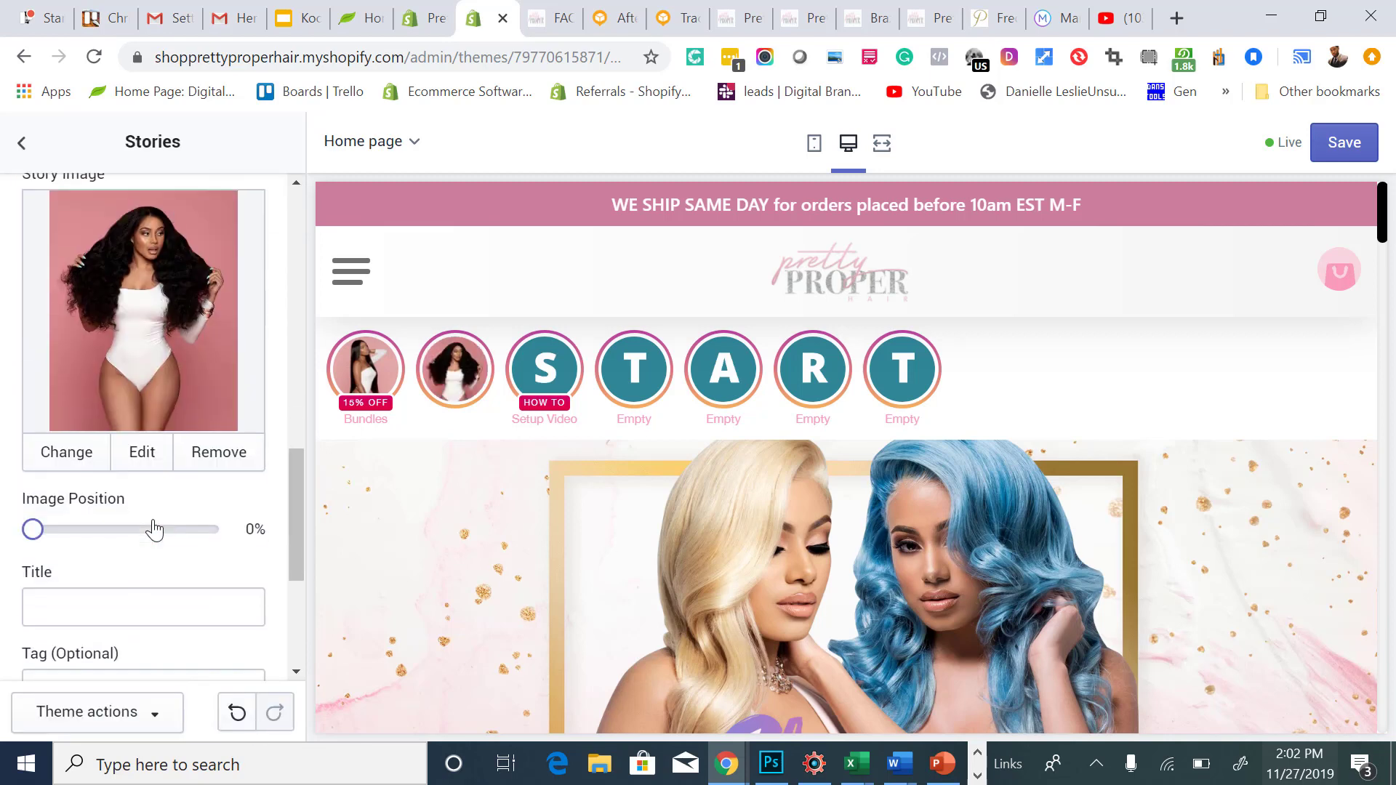
scroll(154, 530, down, 2)
click(148, 462)
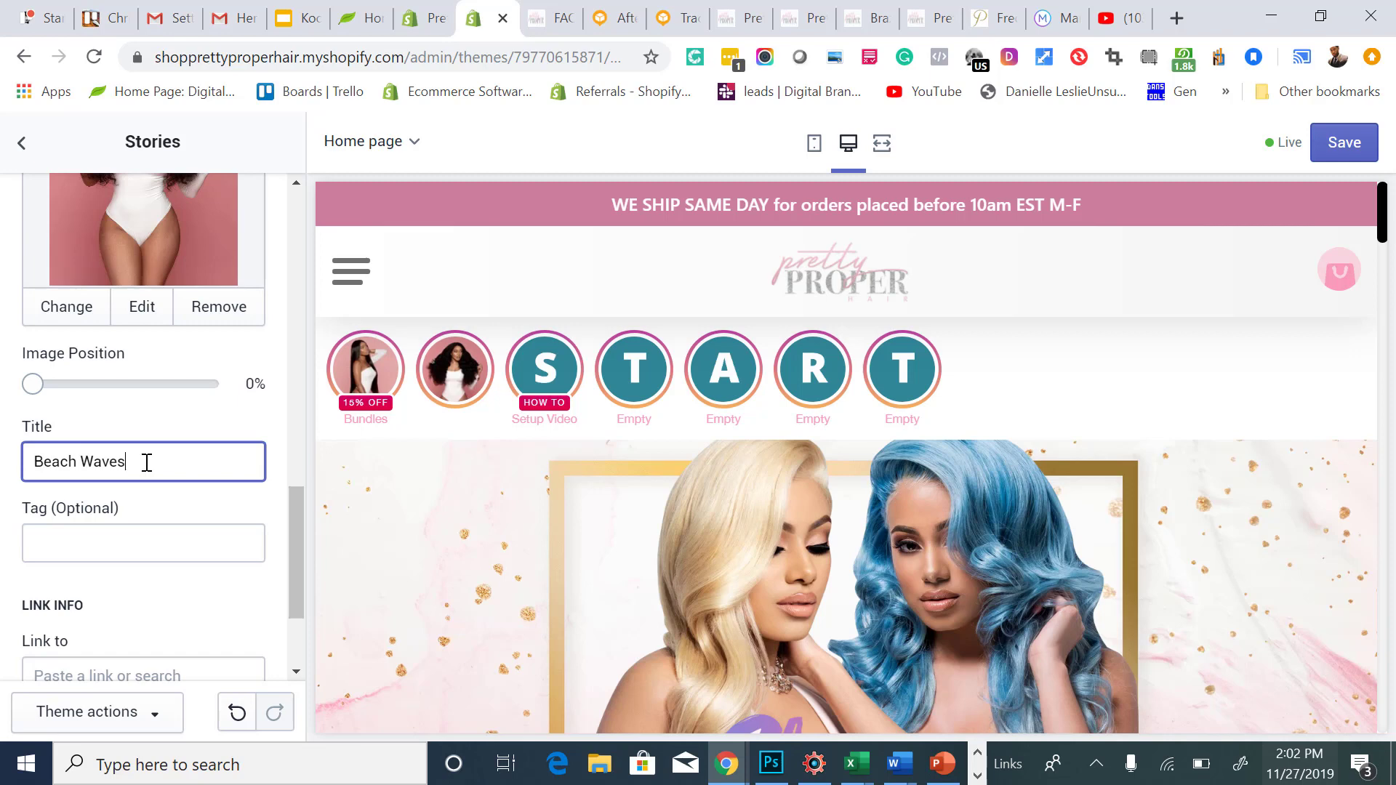
click(126, 536)
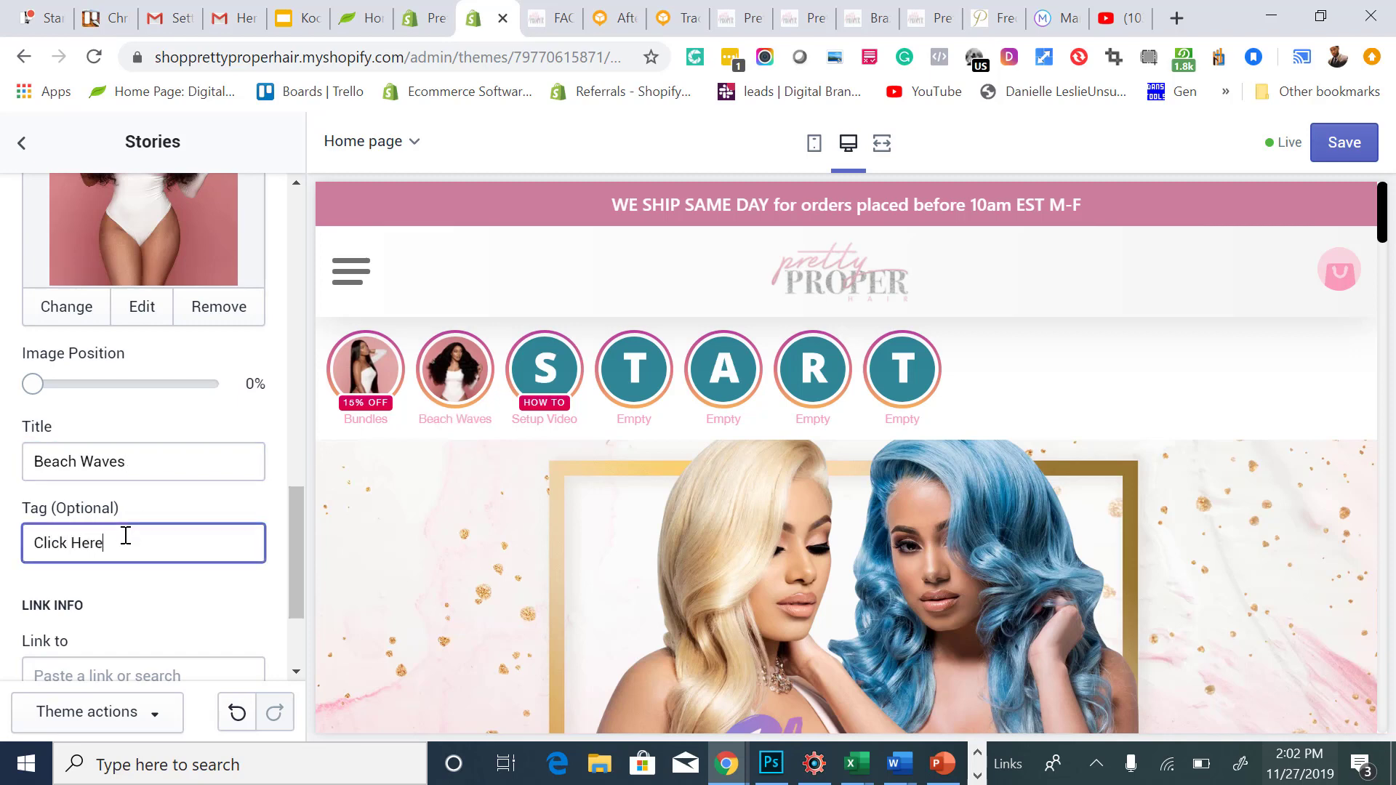
click(248, 497)
Link the Beach Waves story to the product Brazilian Beach Waves.
scroll(211, 542, down, 2)
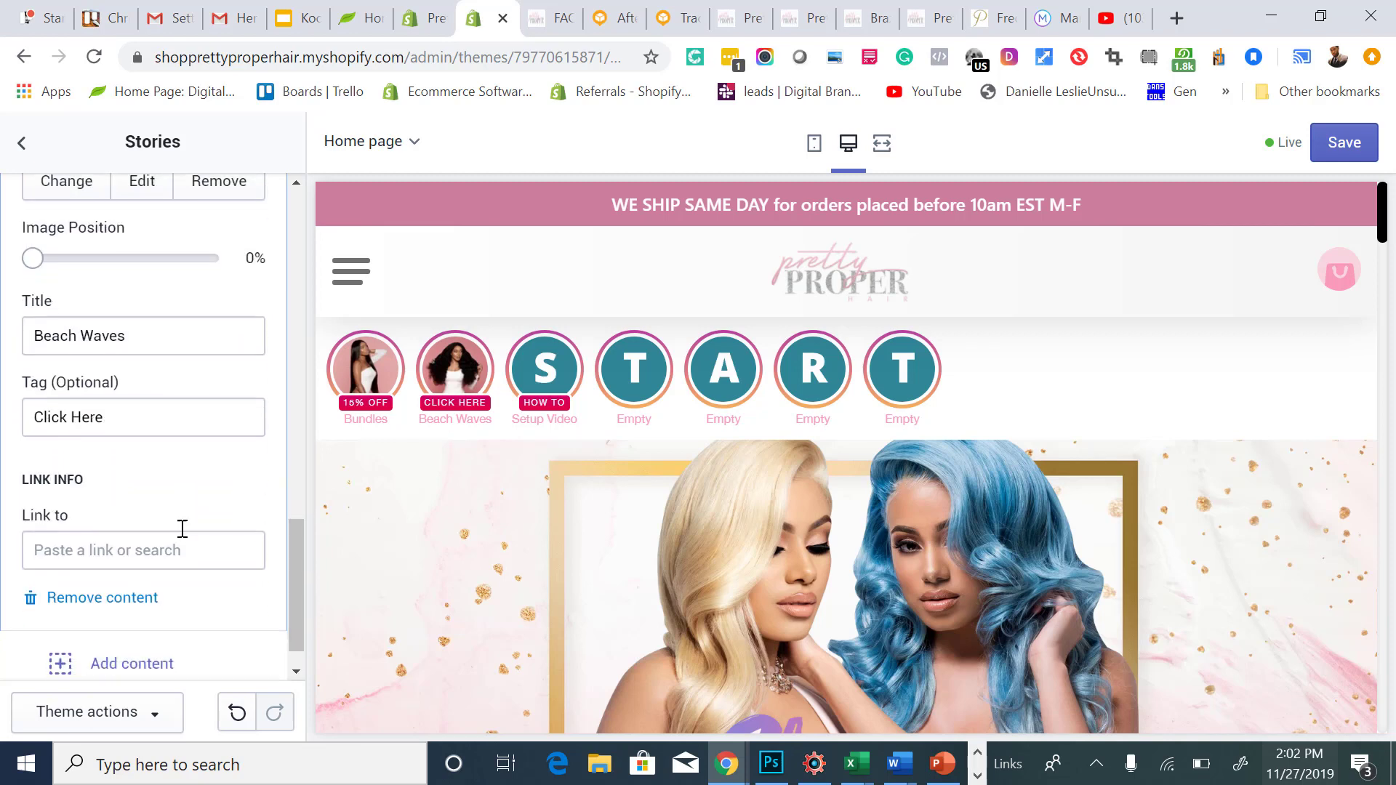
click(181, 540)
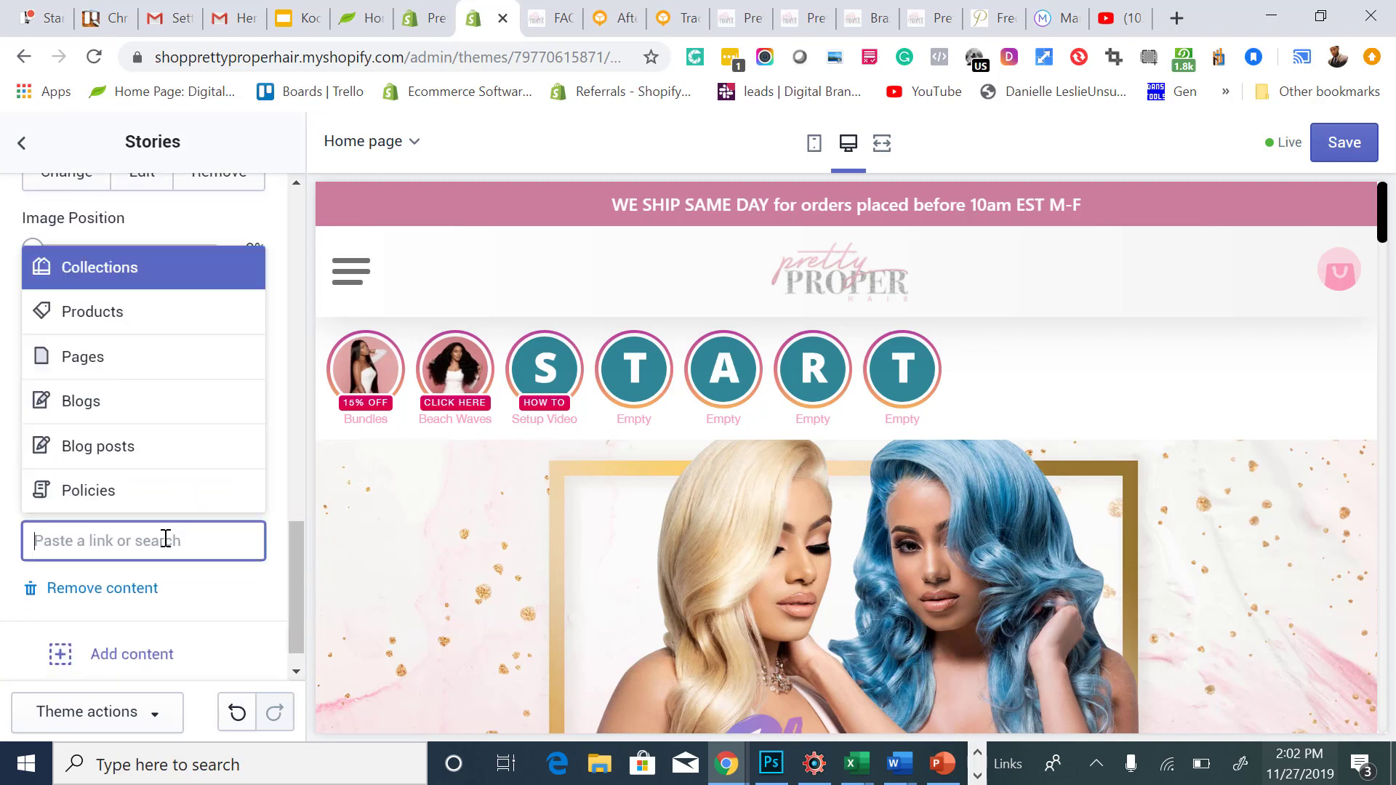
click(125, 312)
scroll(133, 342, down, 1)
scroll(133, 336, down, 10)
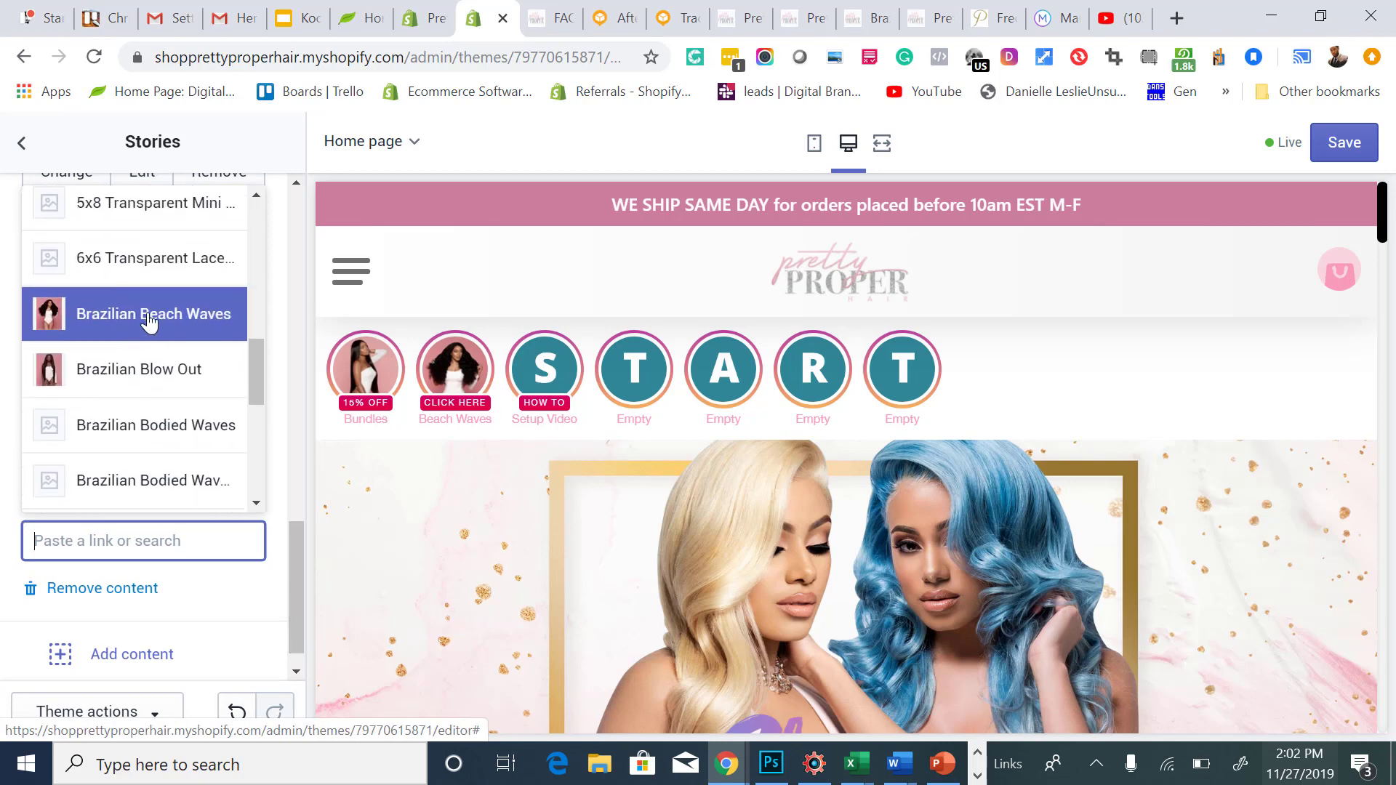
click(133, 337)
Review the Beach Waves story's settings, collapse it and add a Video content block to the Stories section.
scroll(157, 399, up, 7)
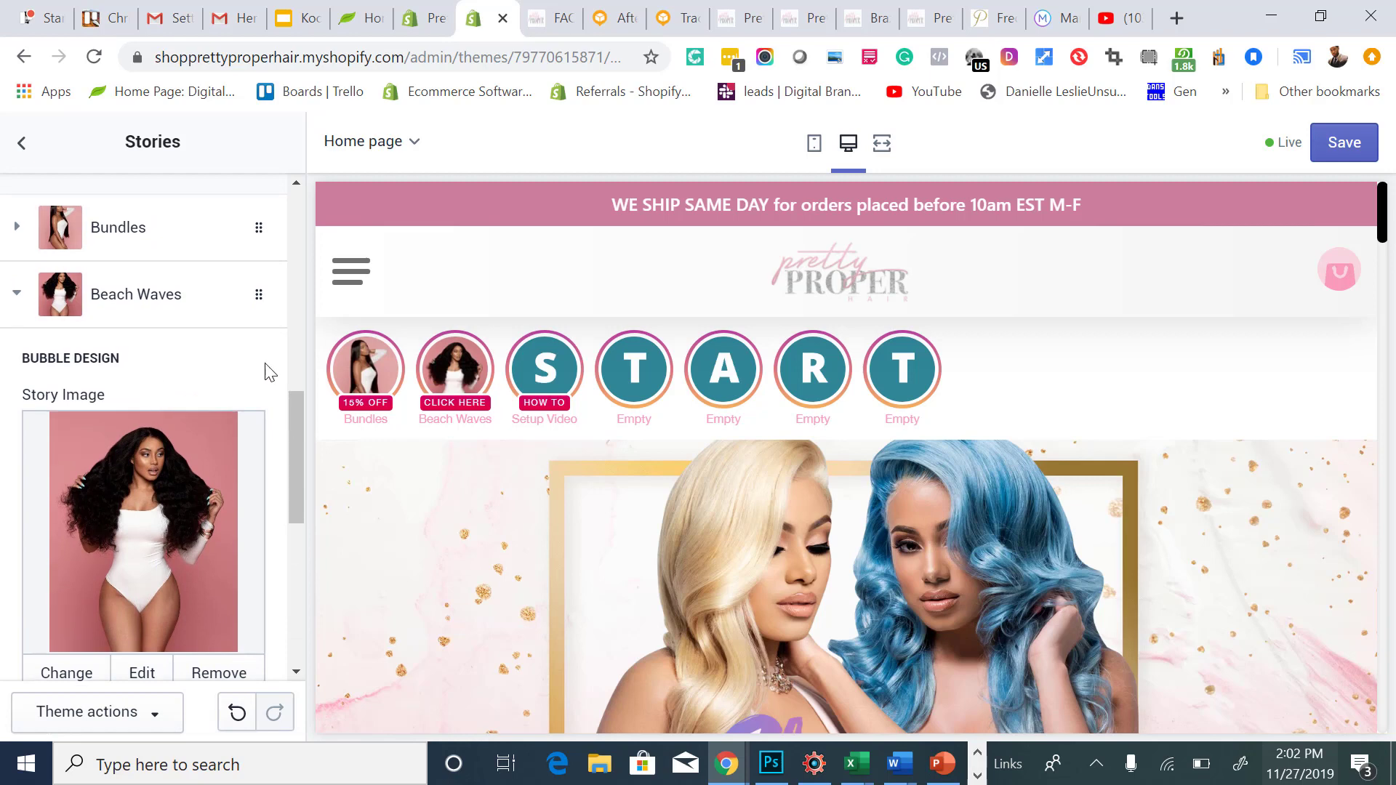
scroll(105, 459, down, 3)
scroll(106, 452, down, 3)
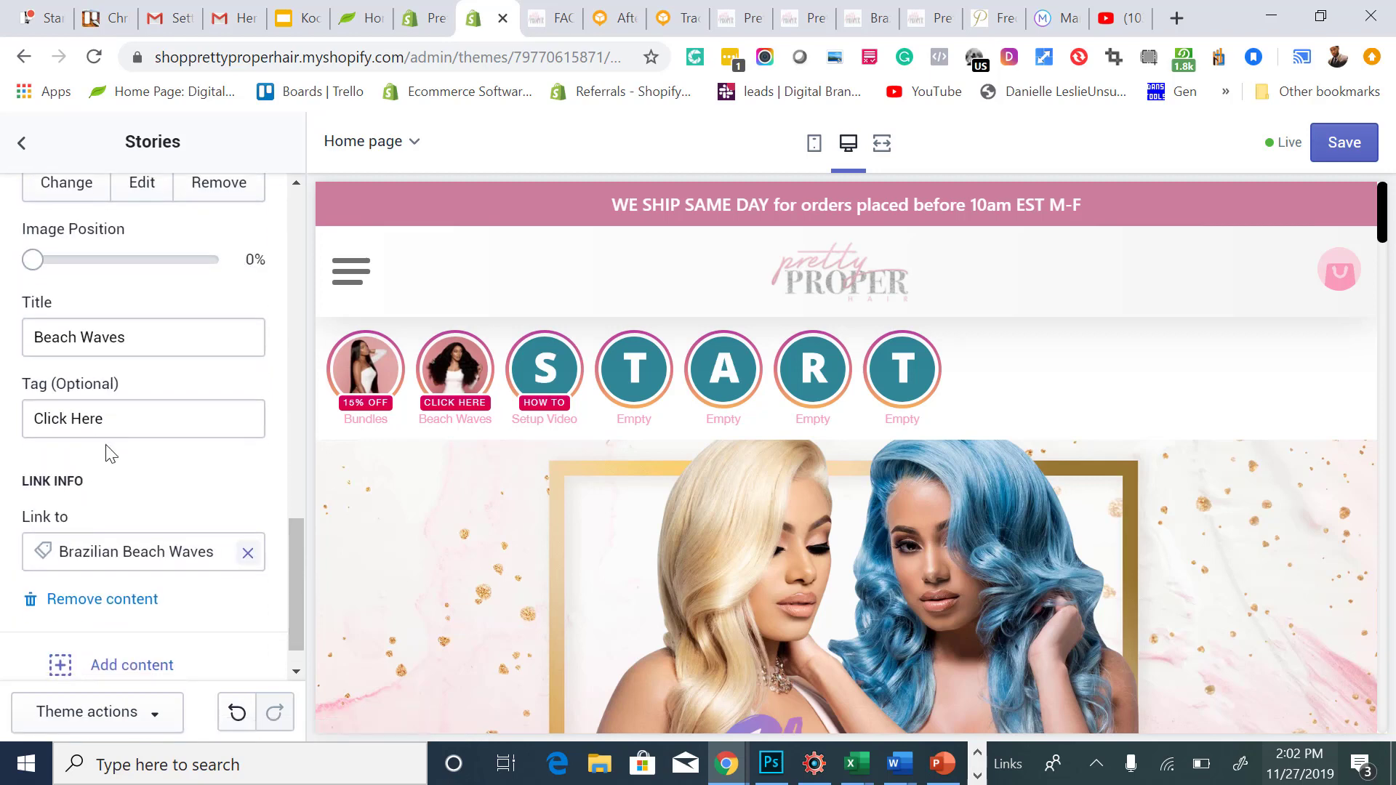
scroll(97, 437, up, 9)
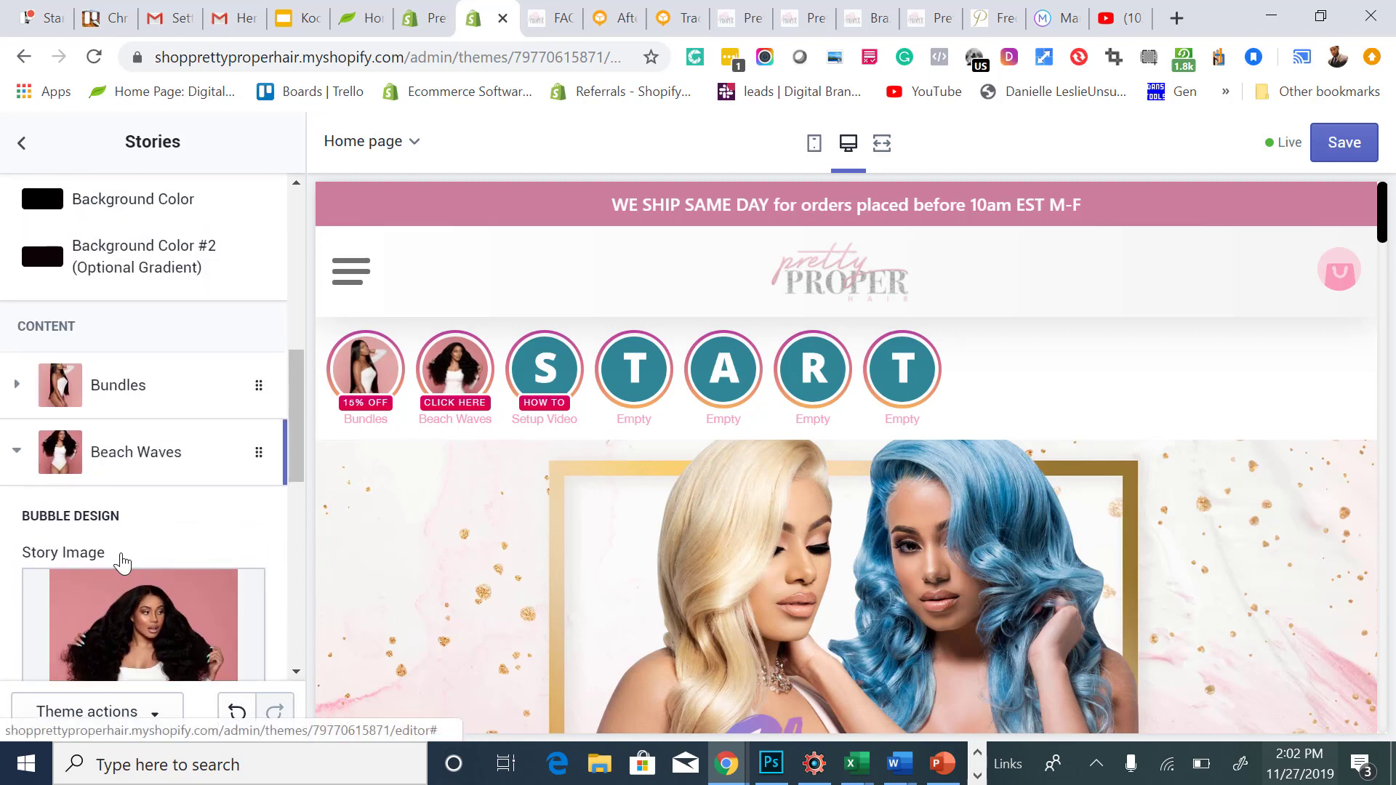
scroll(124, 536, down, 3)
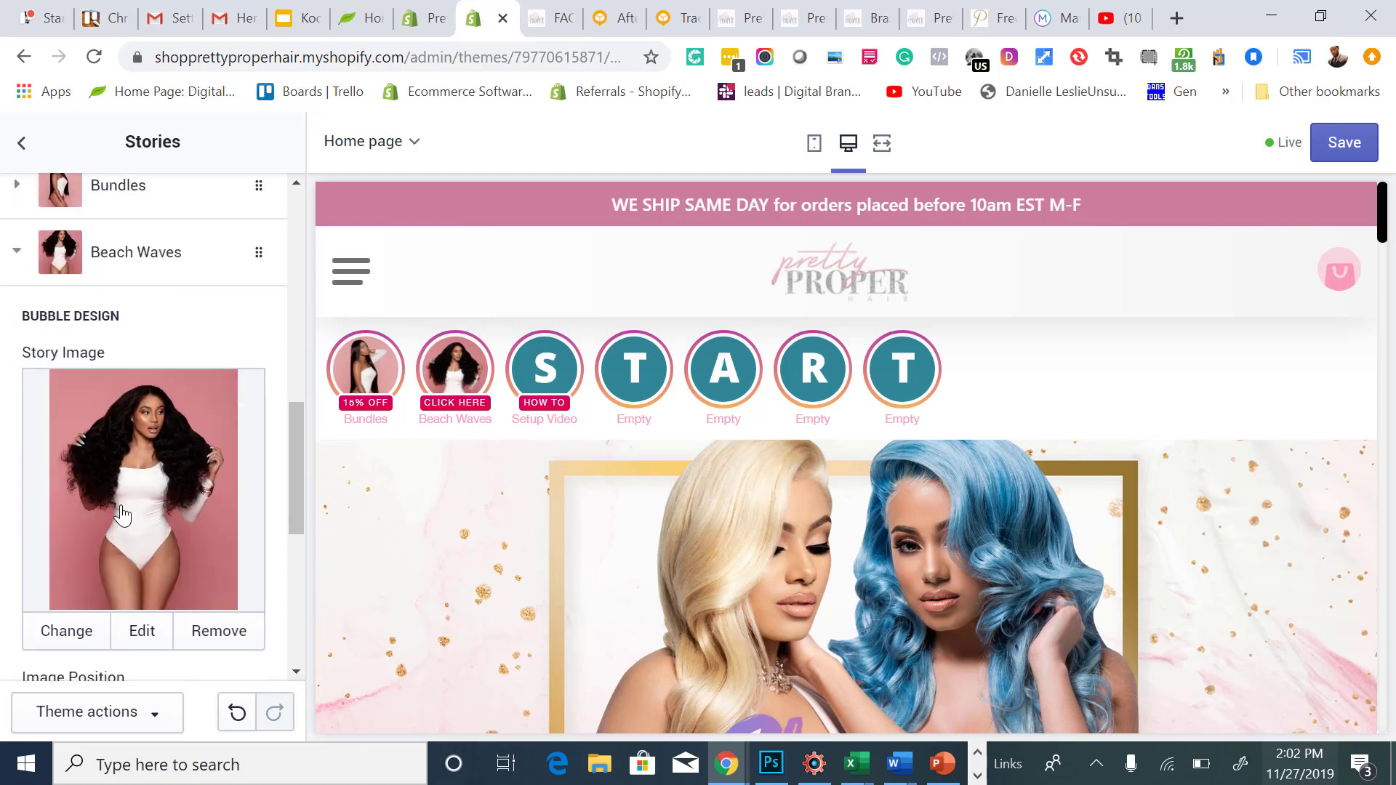
scroll(87, 473, up, 2)
click(20, 407)
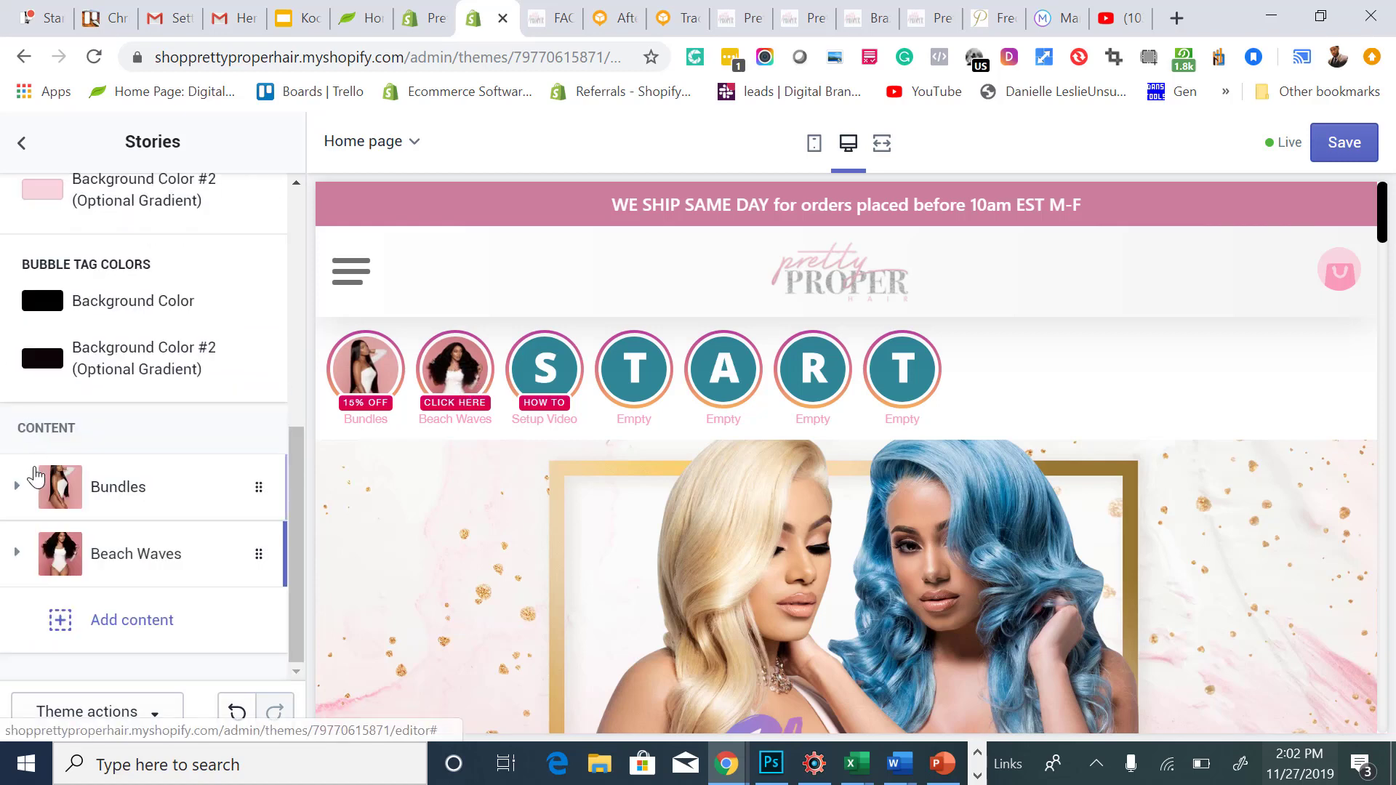
click(64, 622)
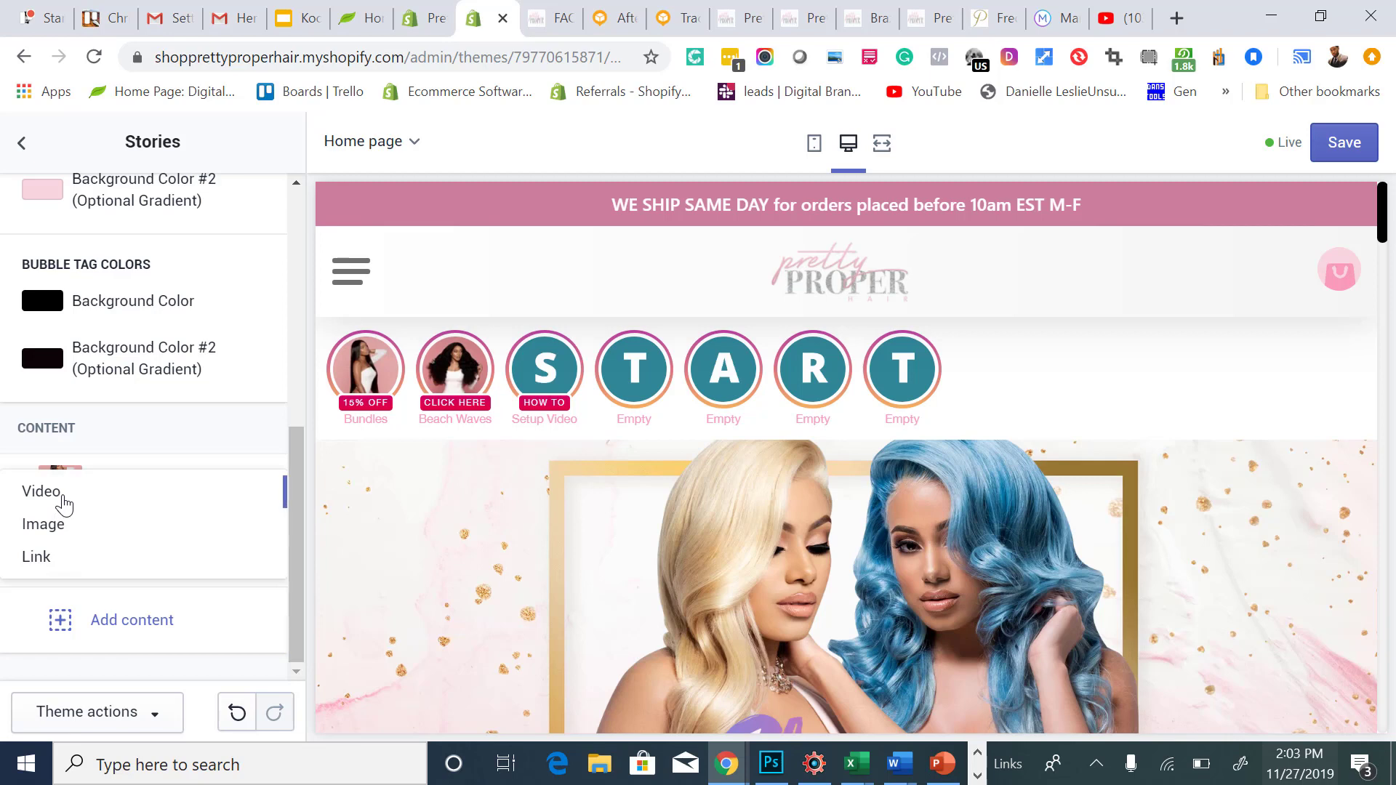
click(64, 502)
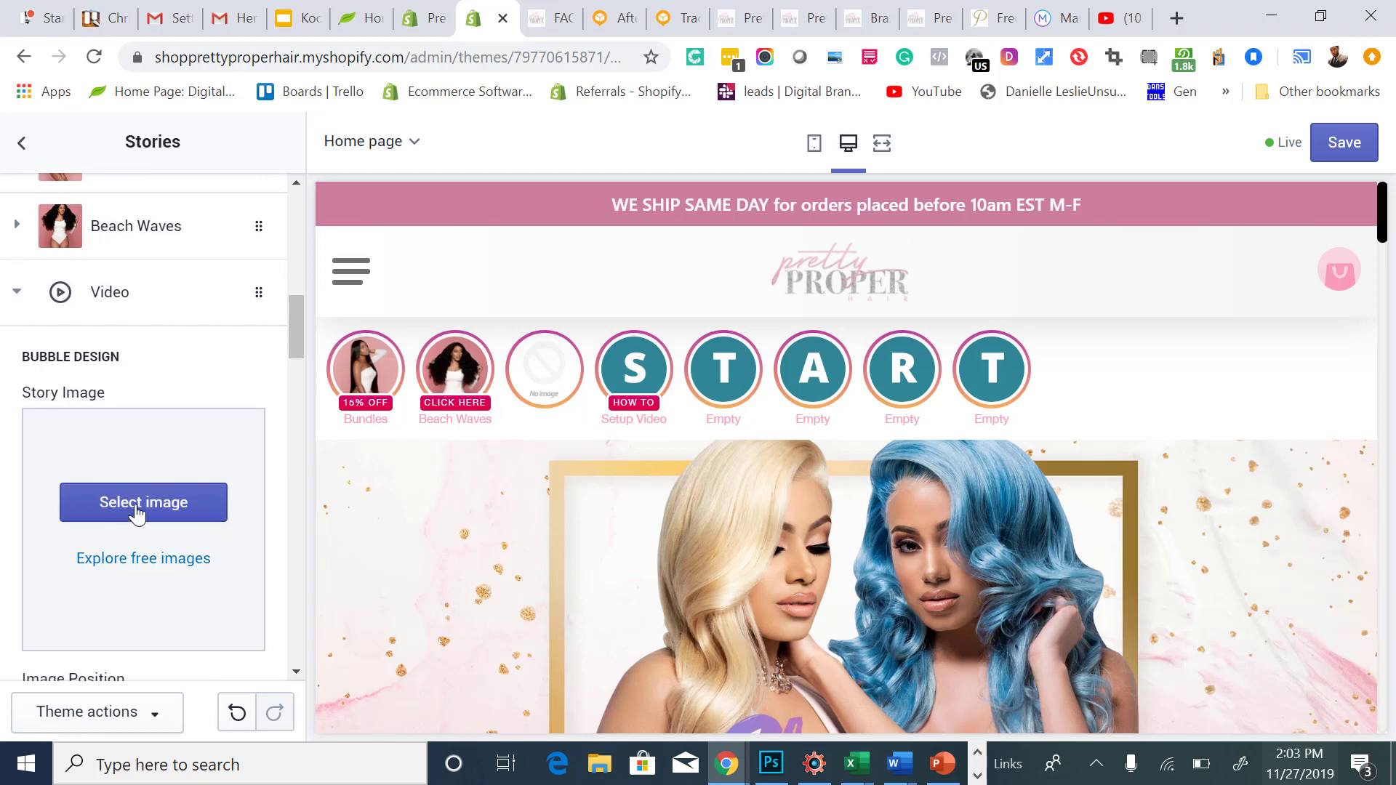
Set the video story's bubble image to the library photo of the model with long straight hair.
click(138, 510)
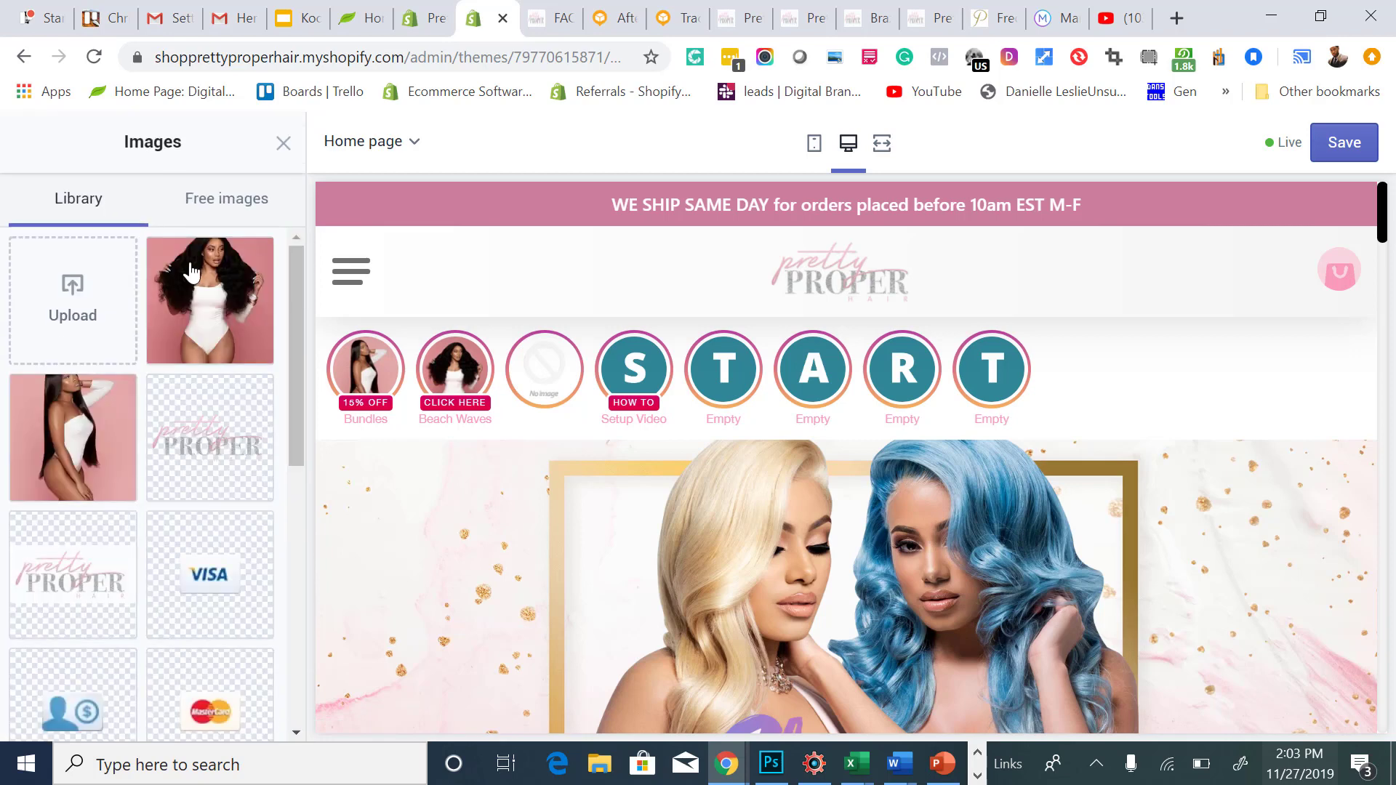
click(92, 420)
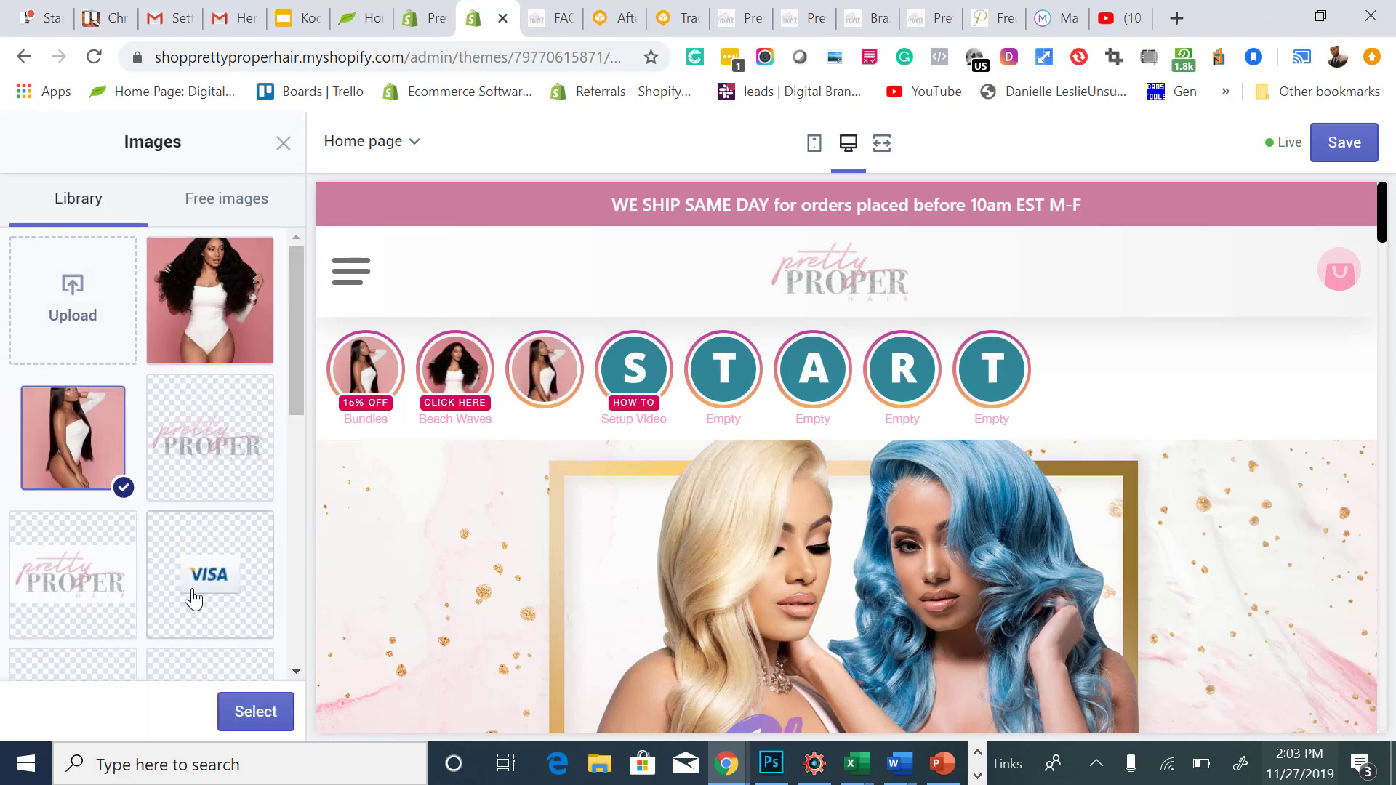
click(254, 712)
Title the video story Review and give it the tag Watch.
scroll(106, 427, down, 5)
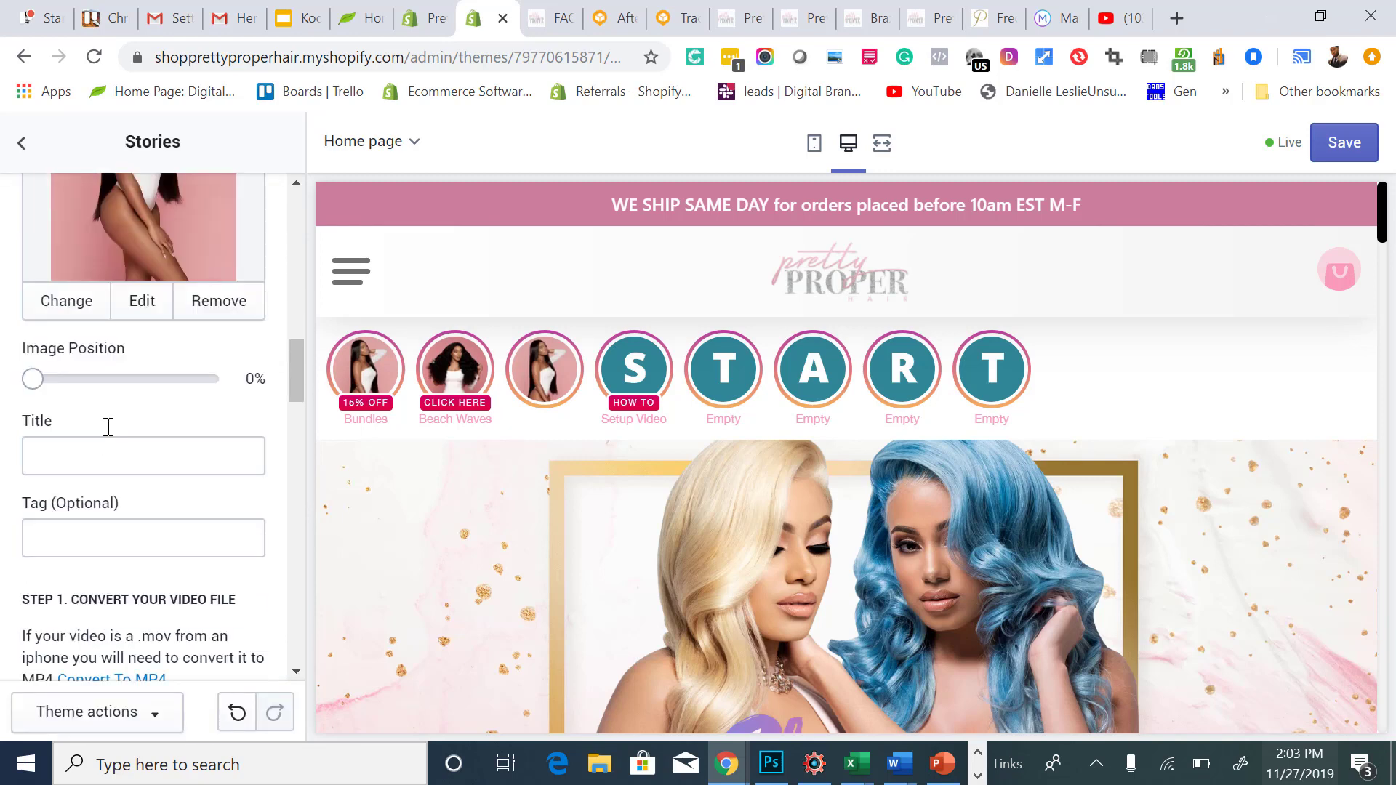
click(104, 397)
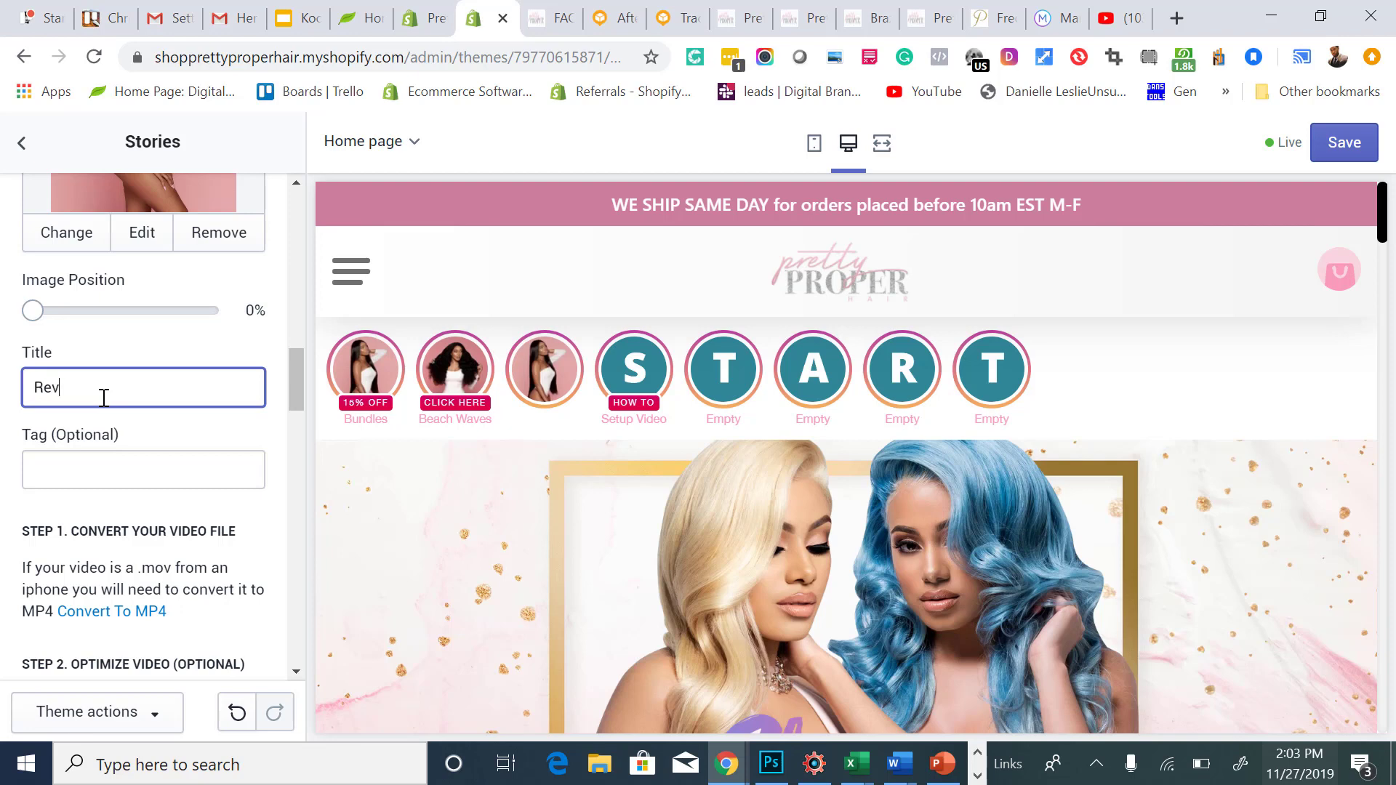
click(110, 462)
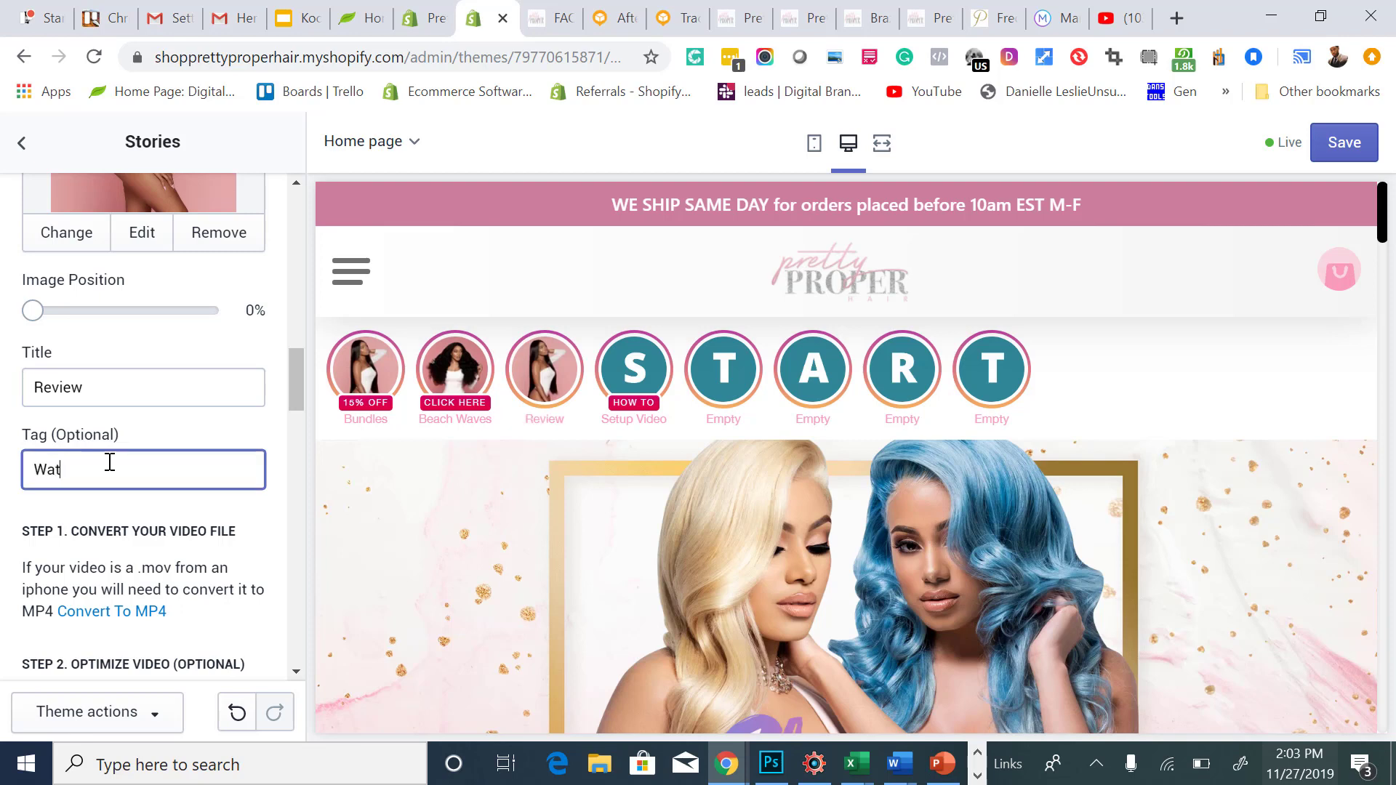
click(205, 443)
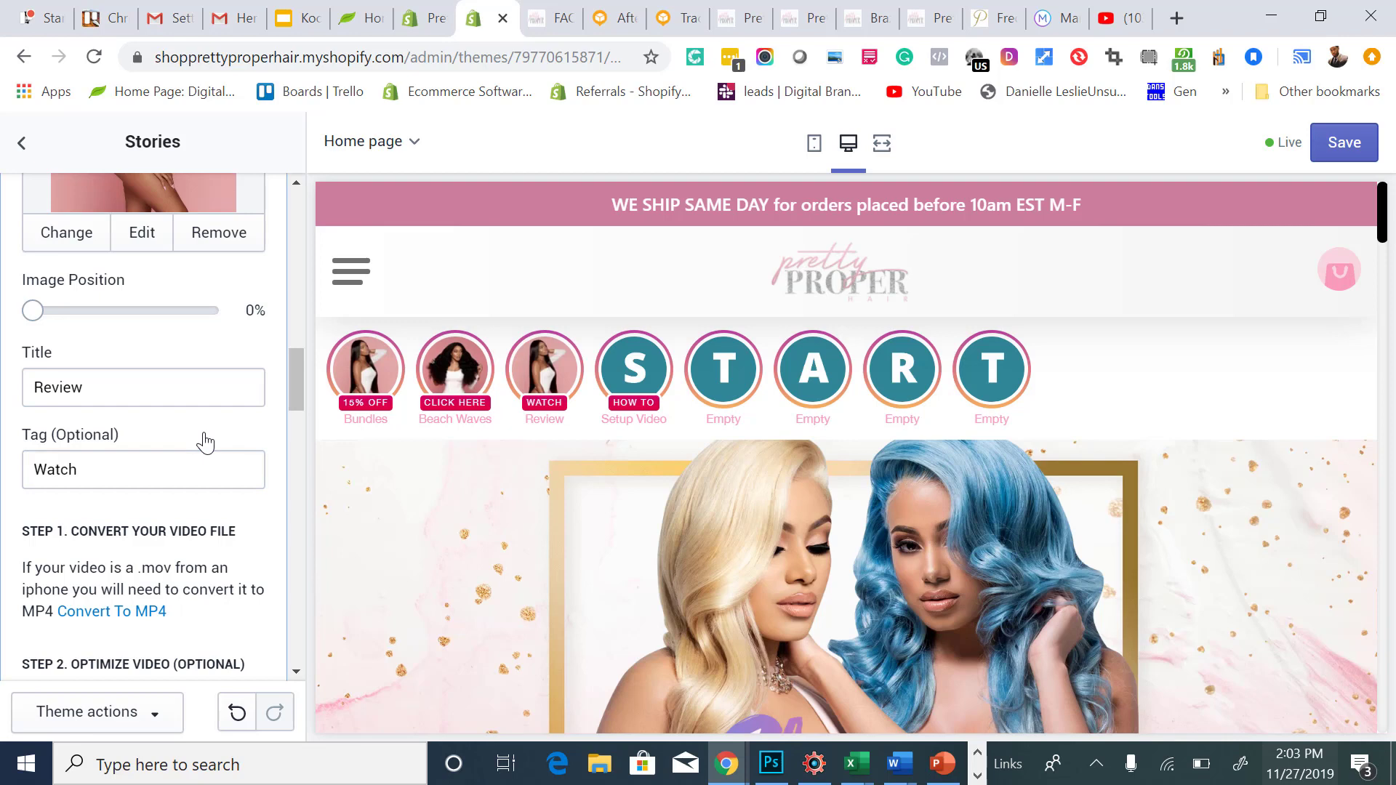
scroll(205, 443, down, 2)
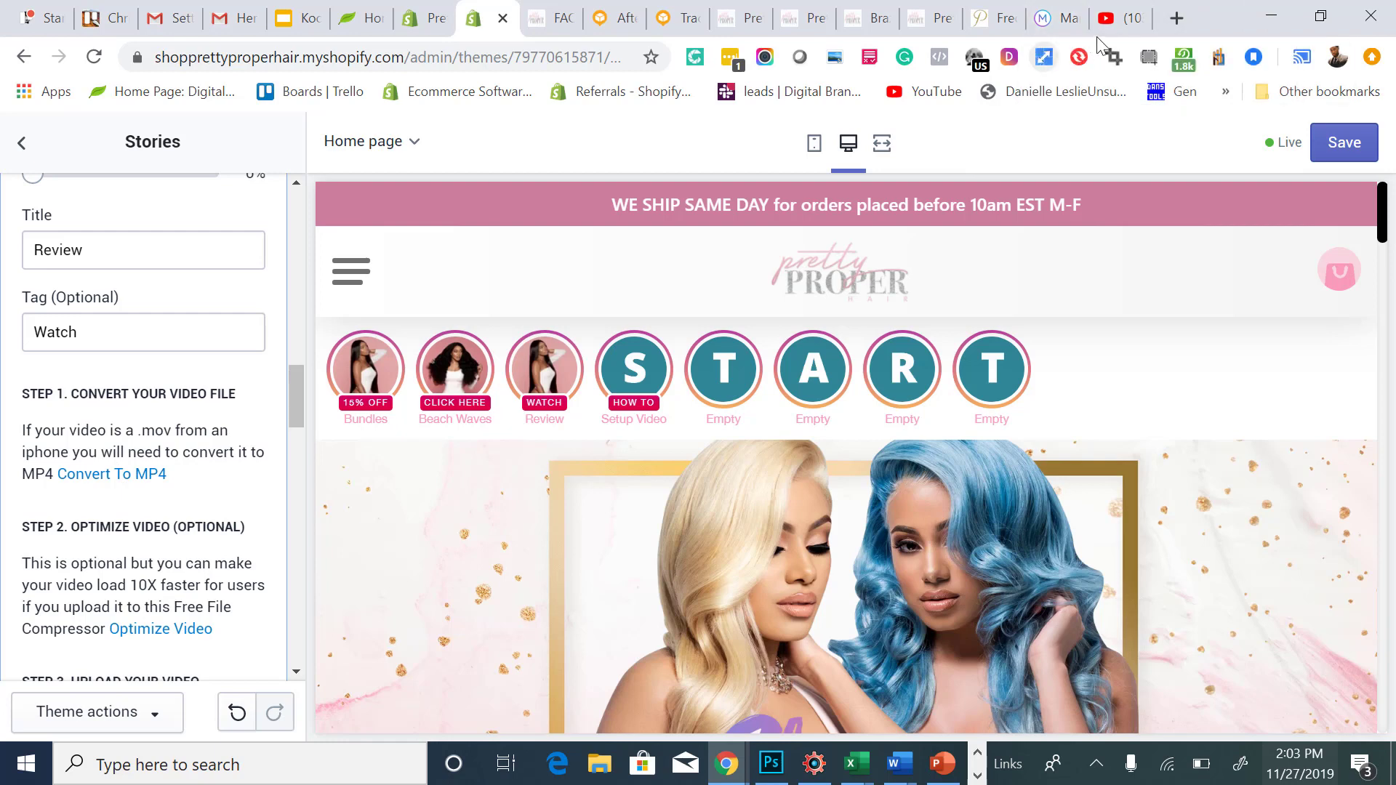
Open Desktop for Instagram in a new browser tab, search for prettyproper and open the prettyproperhair profile.
click(1176, 18)
click(1014, 57)
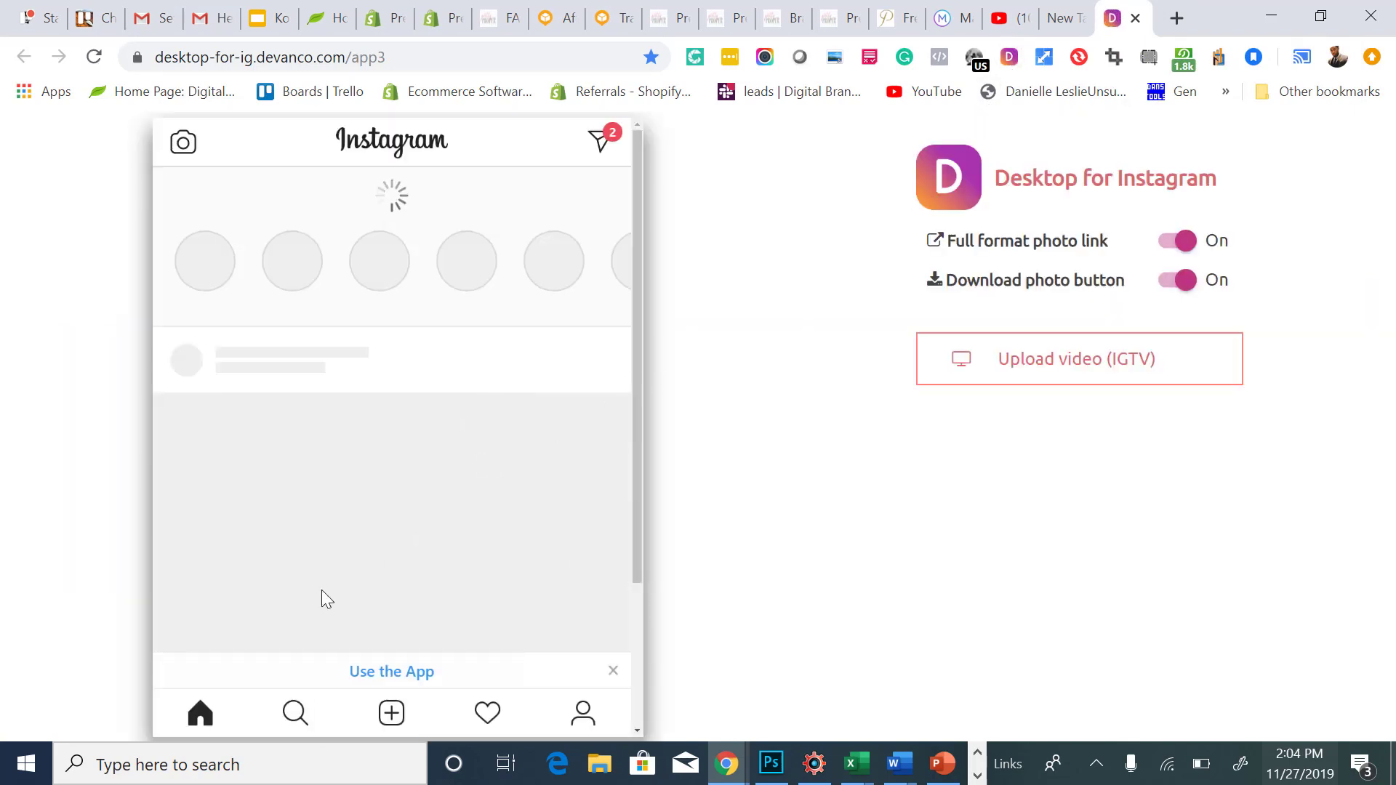
click(294, 713)
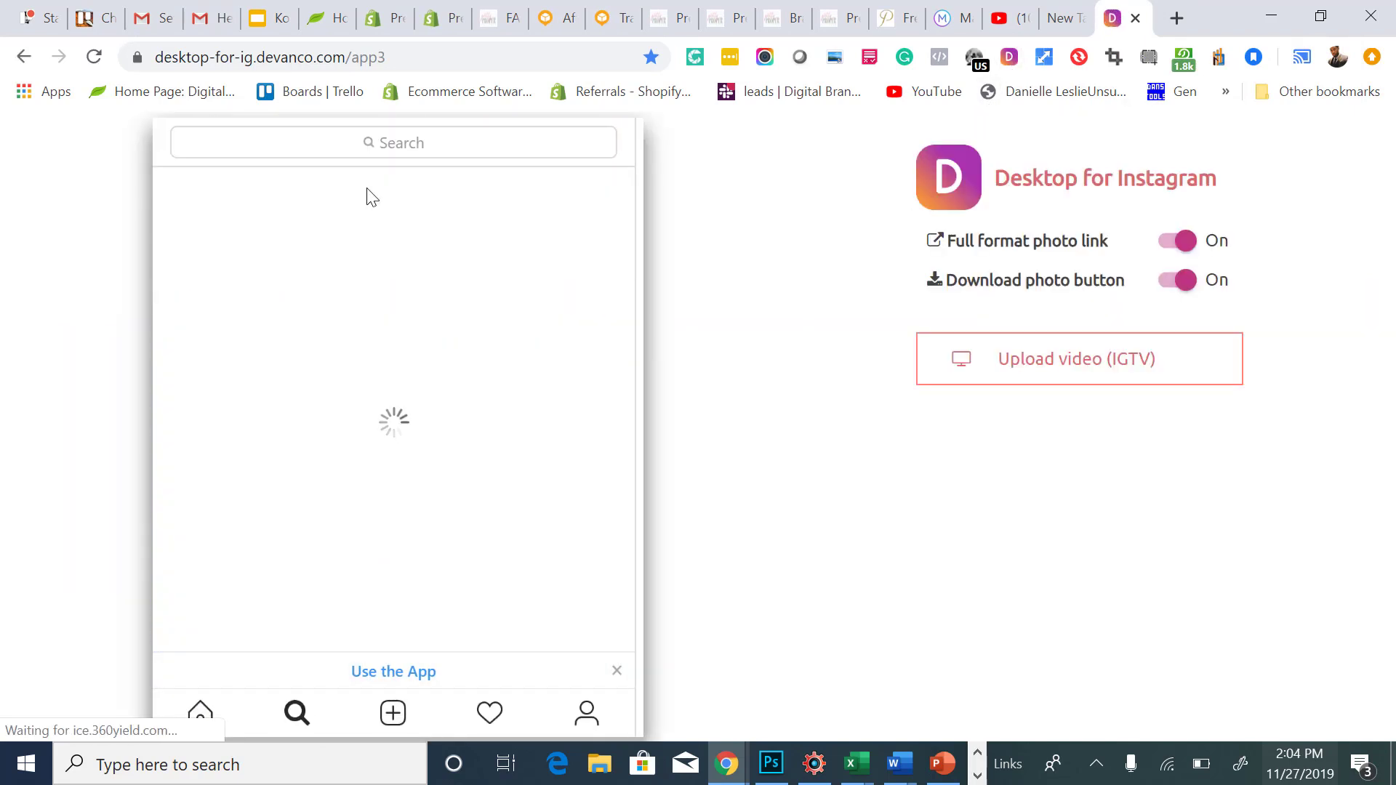
click(380, 144)
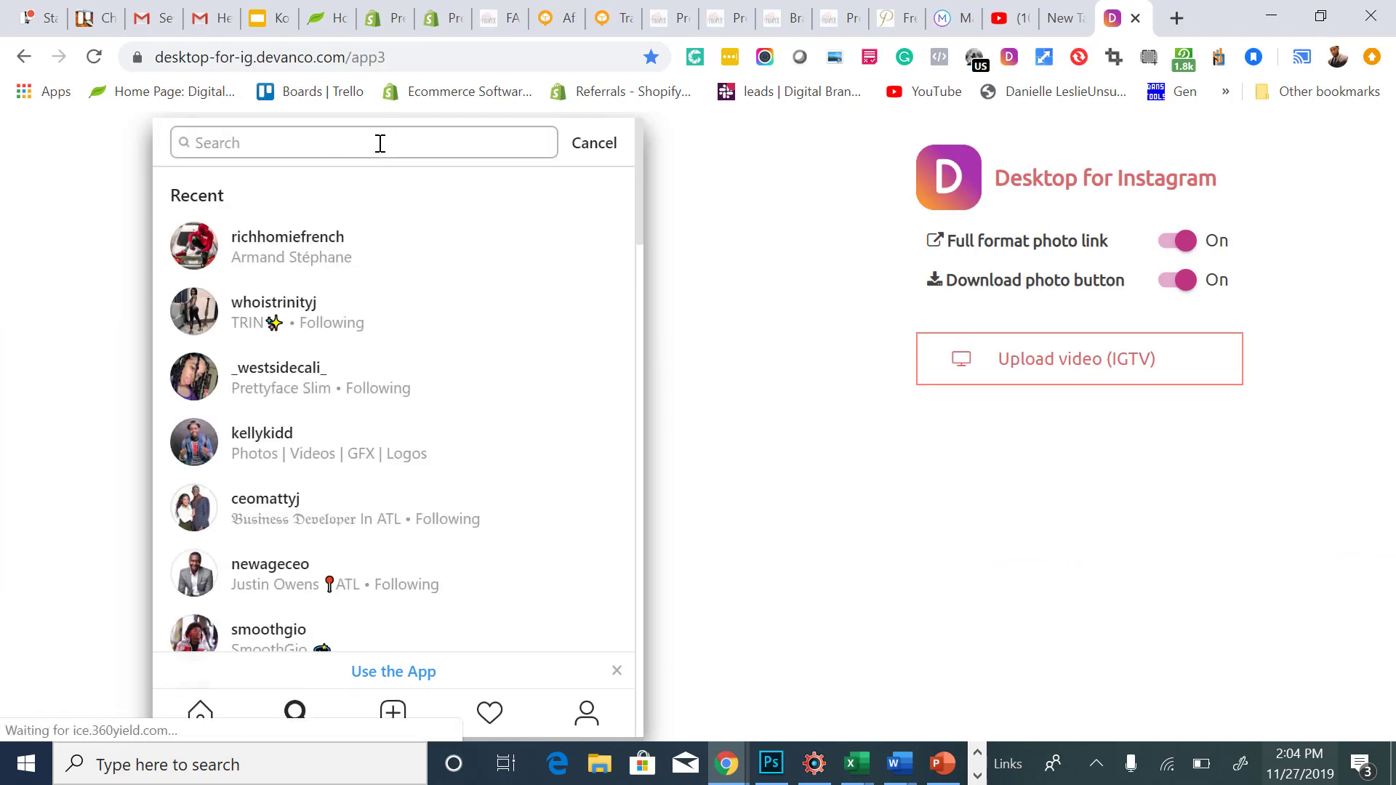
text(pretty)
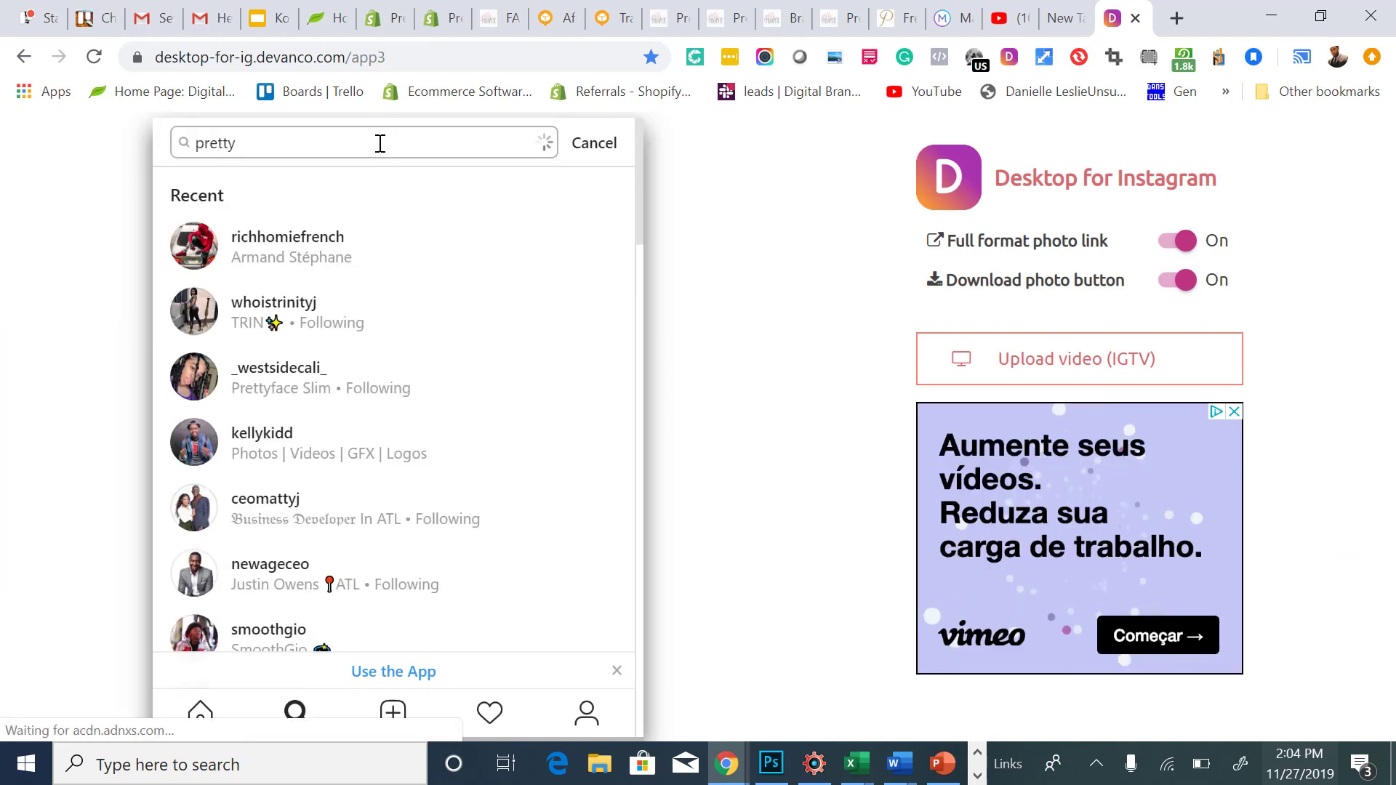
text(proper)
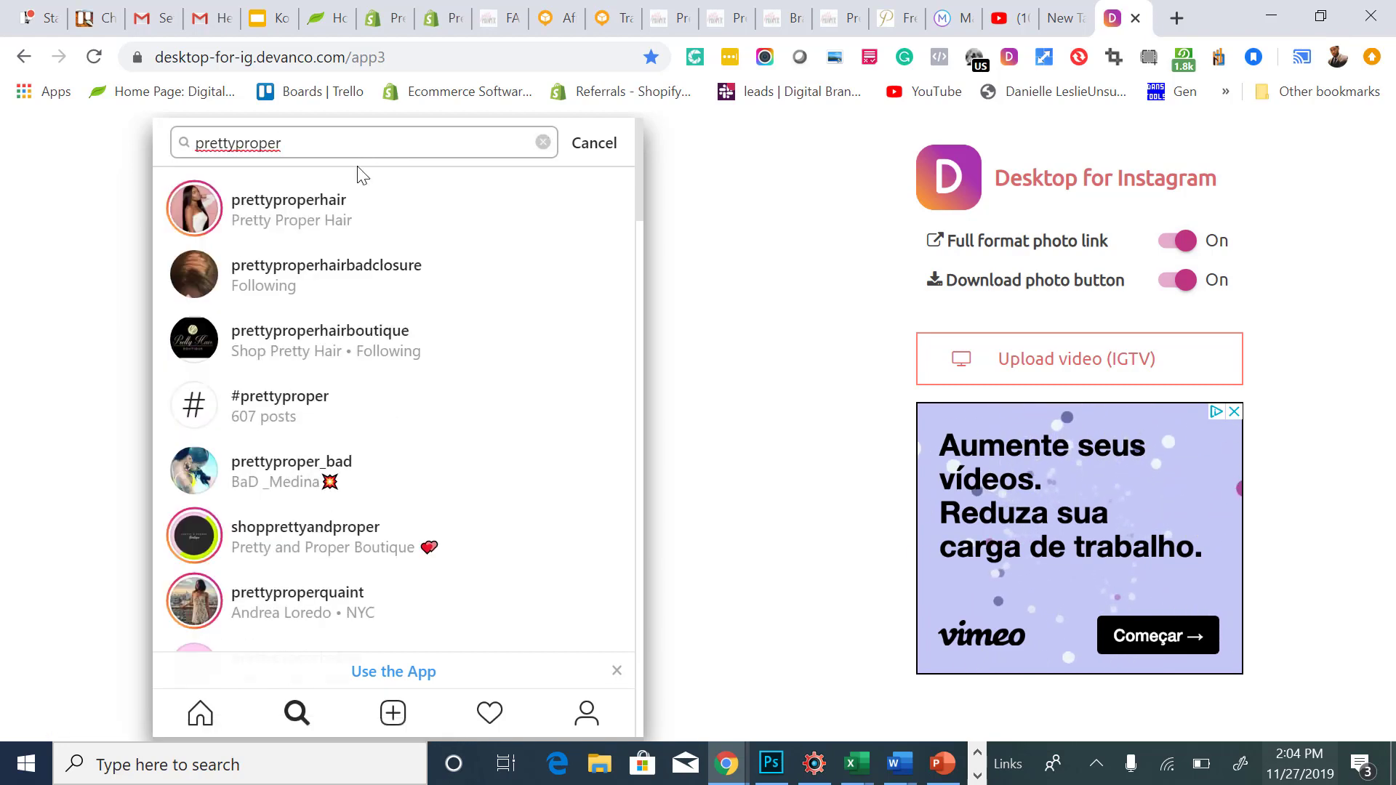
click(323, 227)
Look through the profile's posts, preview the video of the model lying on her side and return to the grid.
scroll(338, 251, down, 10)
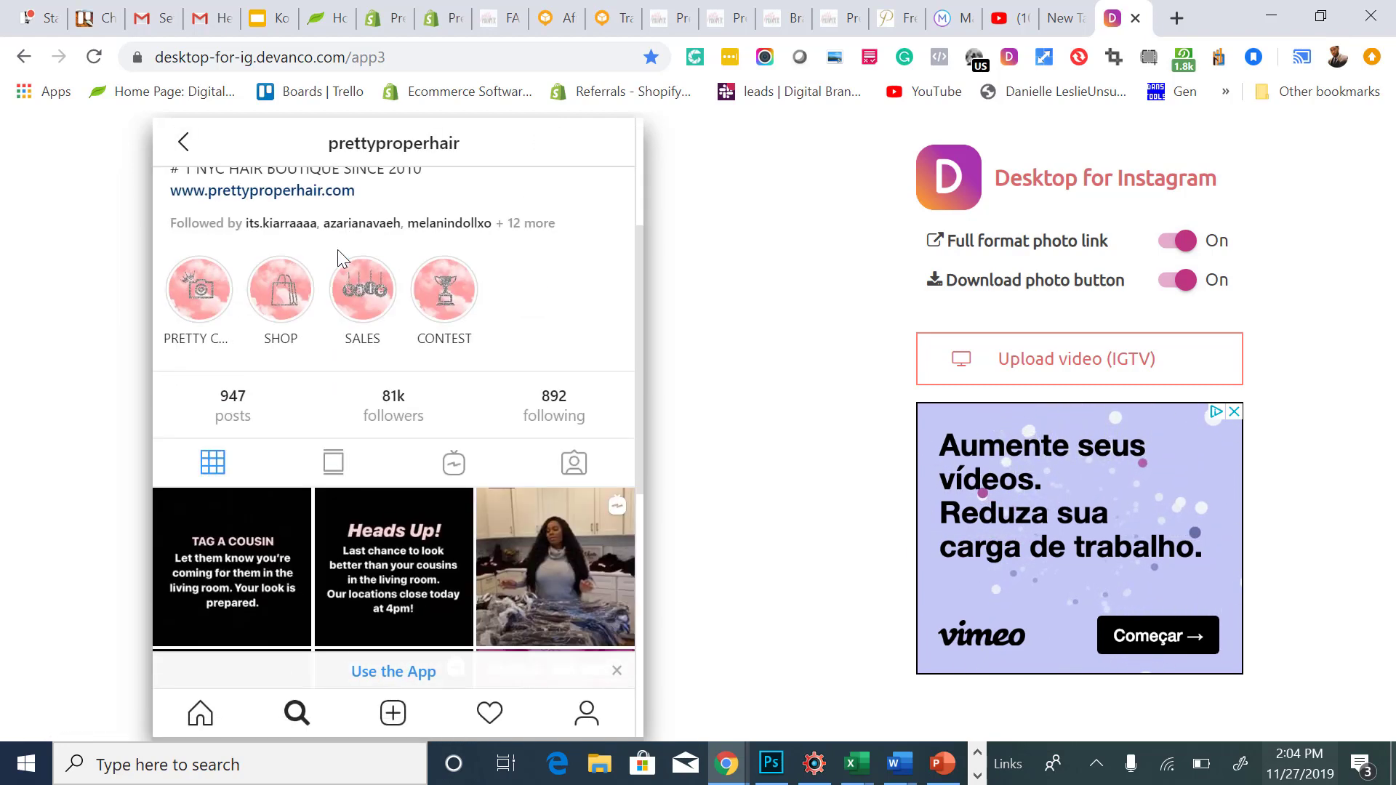
scroll(337, 250, down, 6)
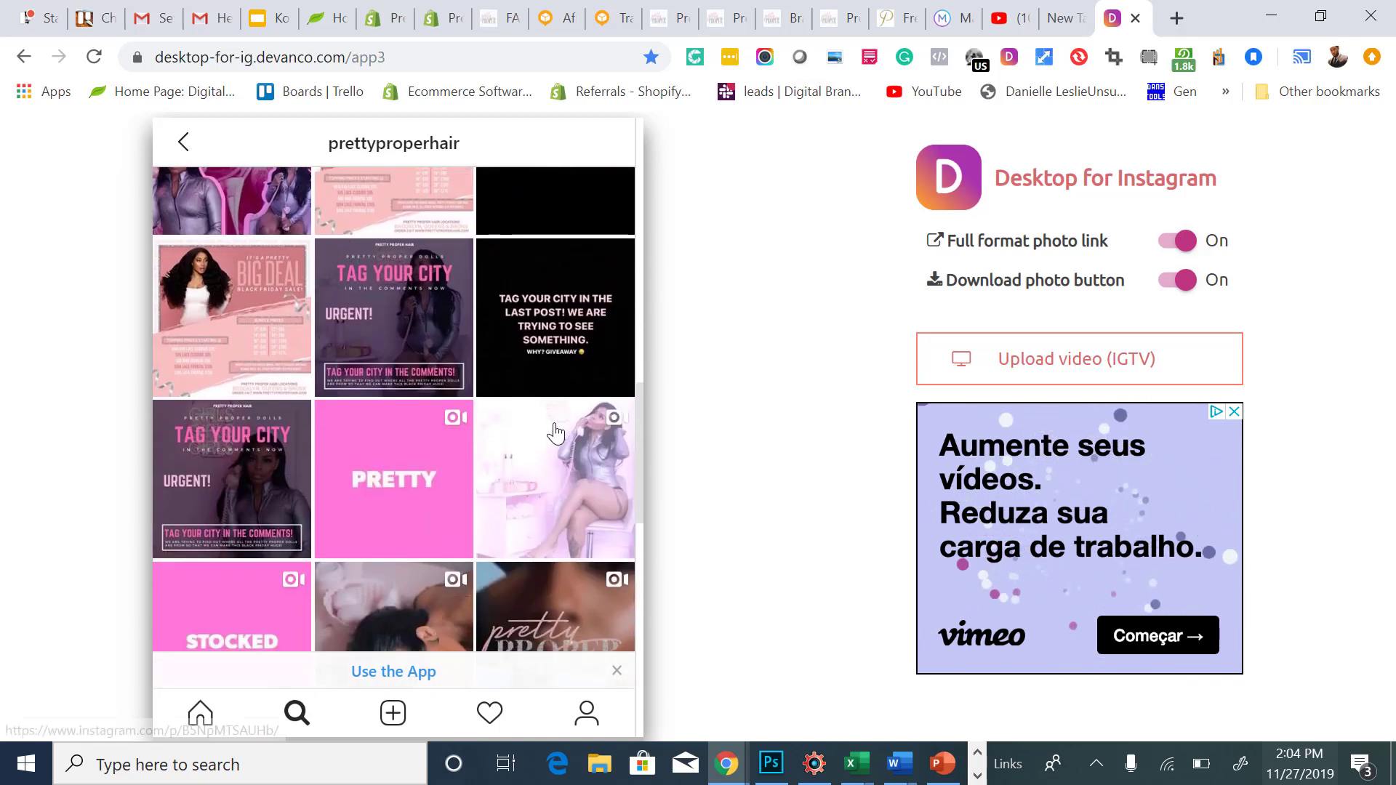
scroll(561, 432, down, 2)
click(428, 526)
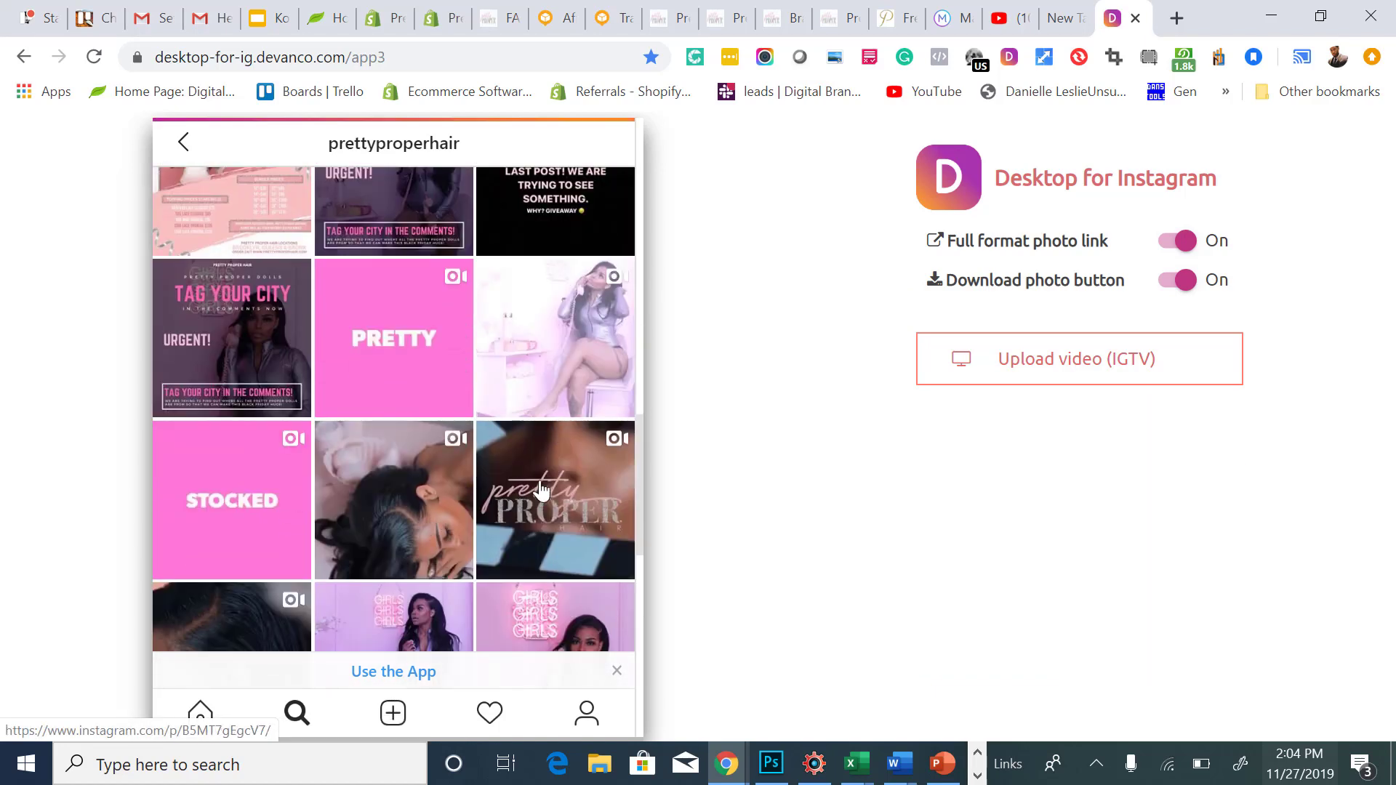
mouse_move(568, 269)
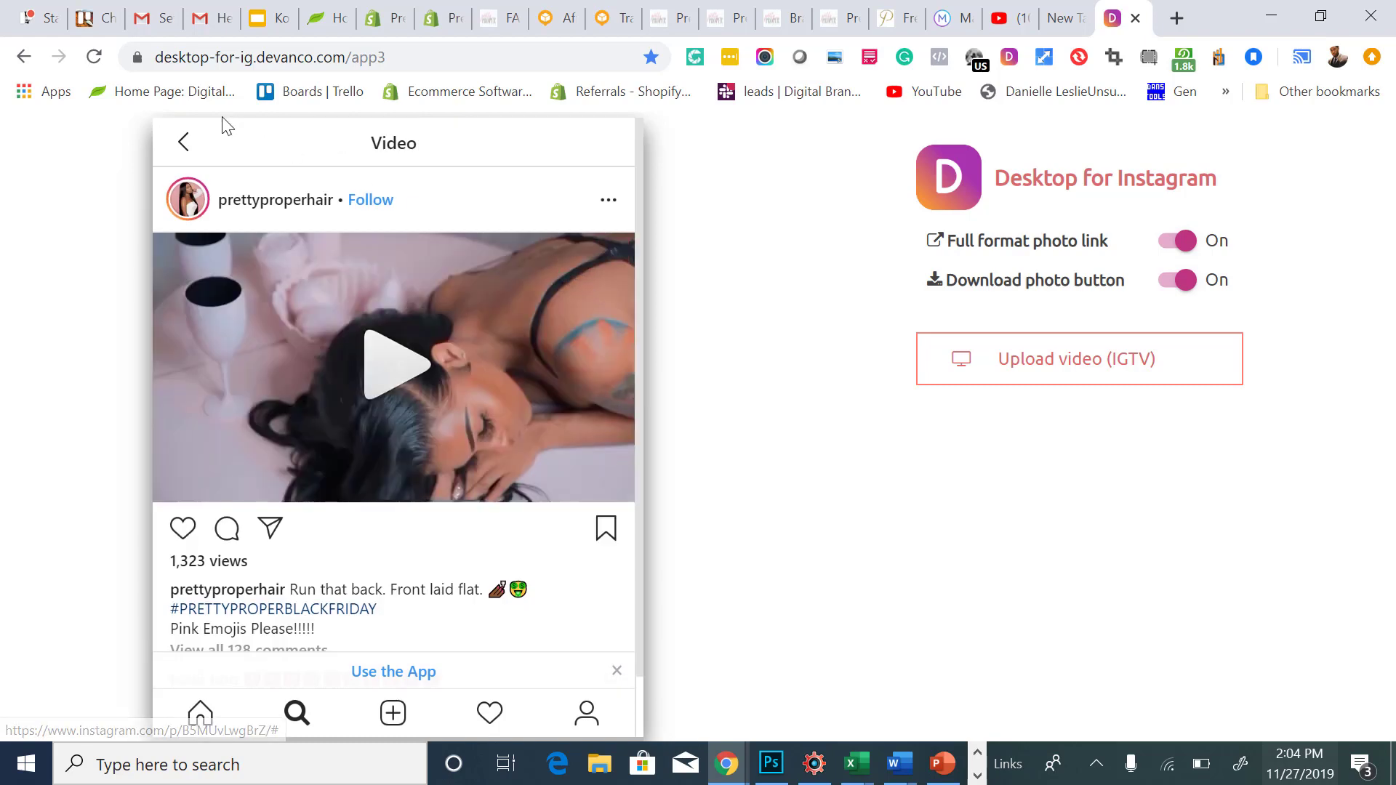
click(183, 141)
Download the profile's video of the model sitting with a telephone, pause its playback and return to the post grid.
scroll(410, 348, down, 1)
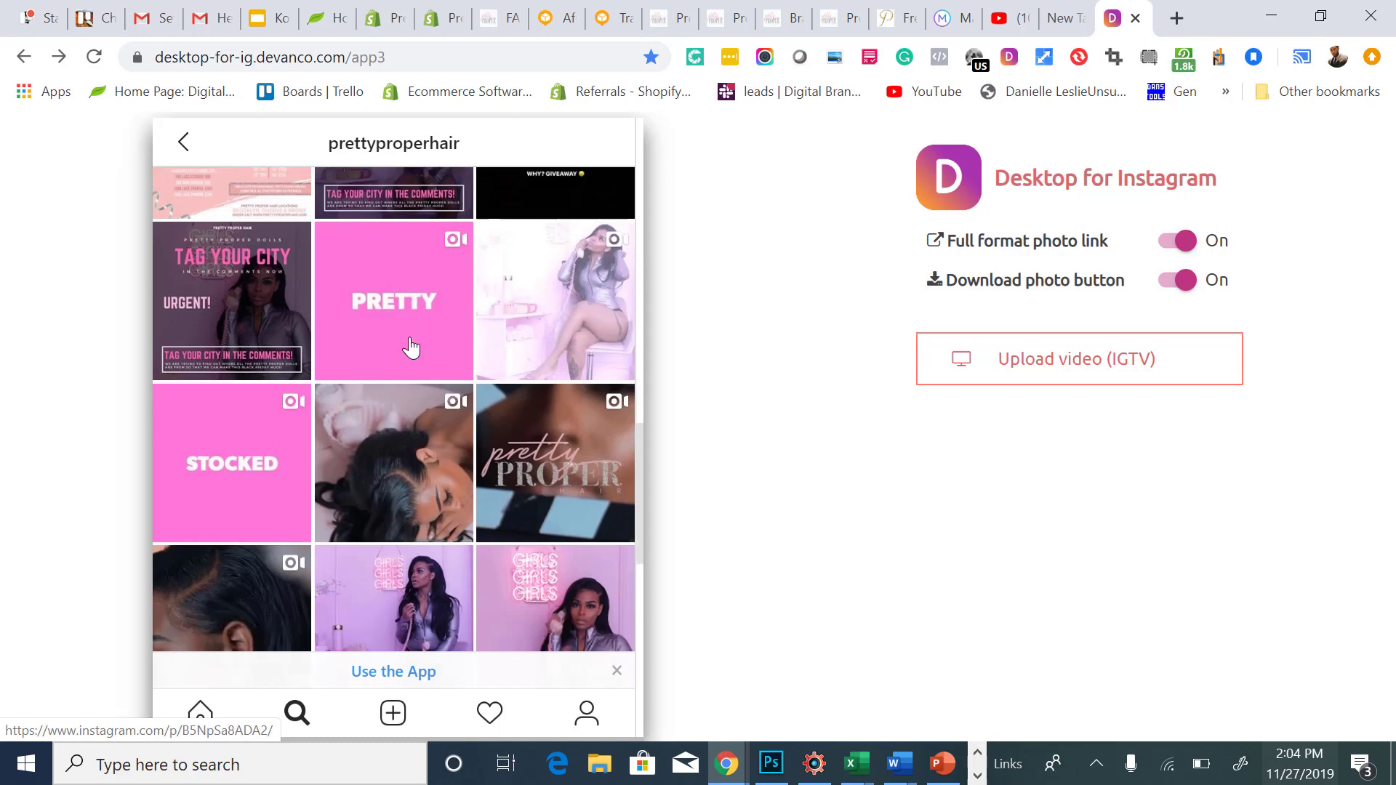
click(556, 320)
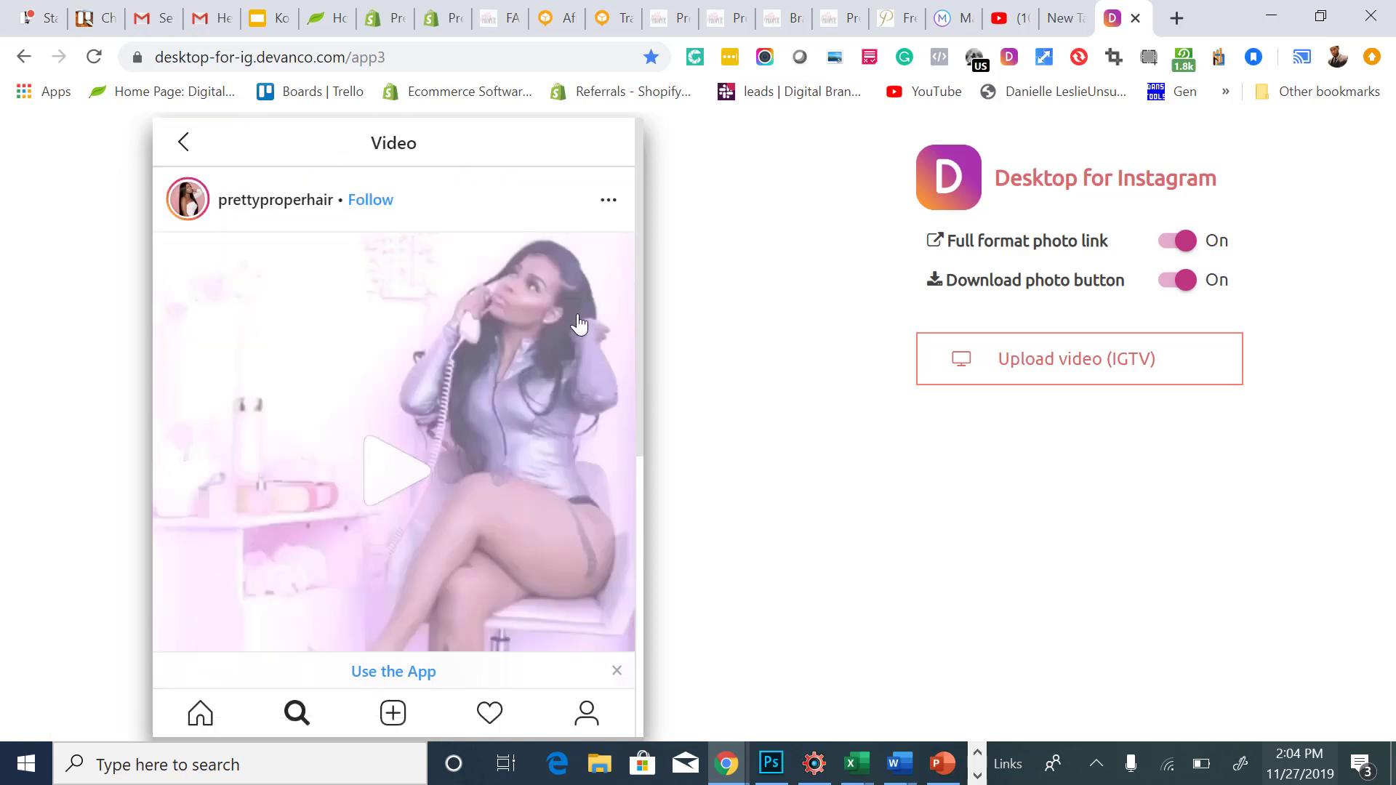
mouse_move(578, 275)
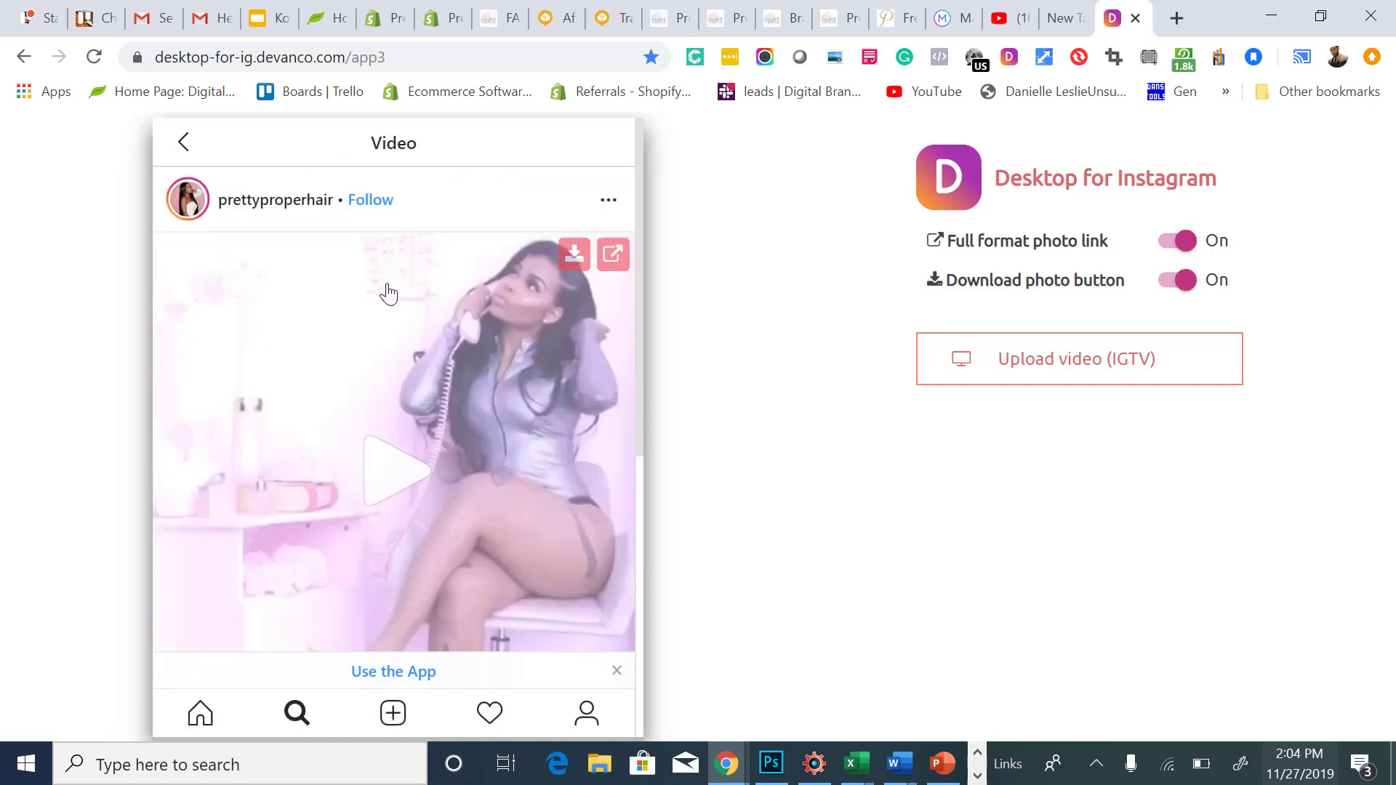
click(574, 258)
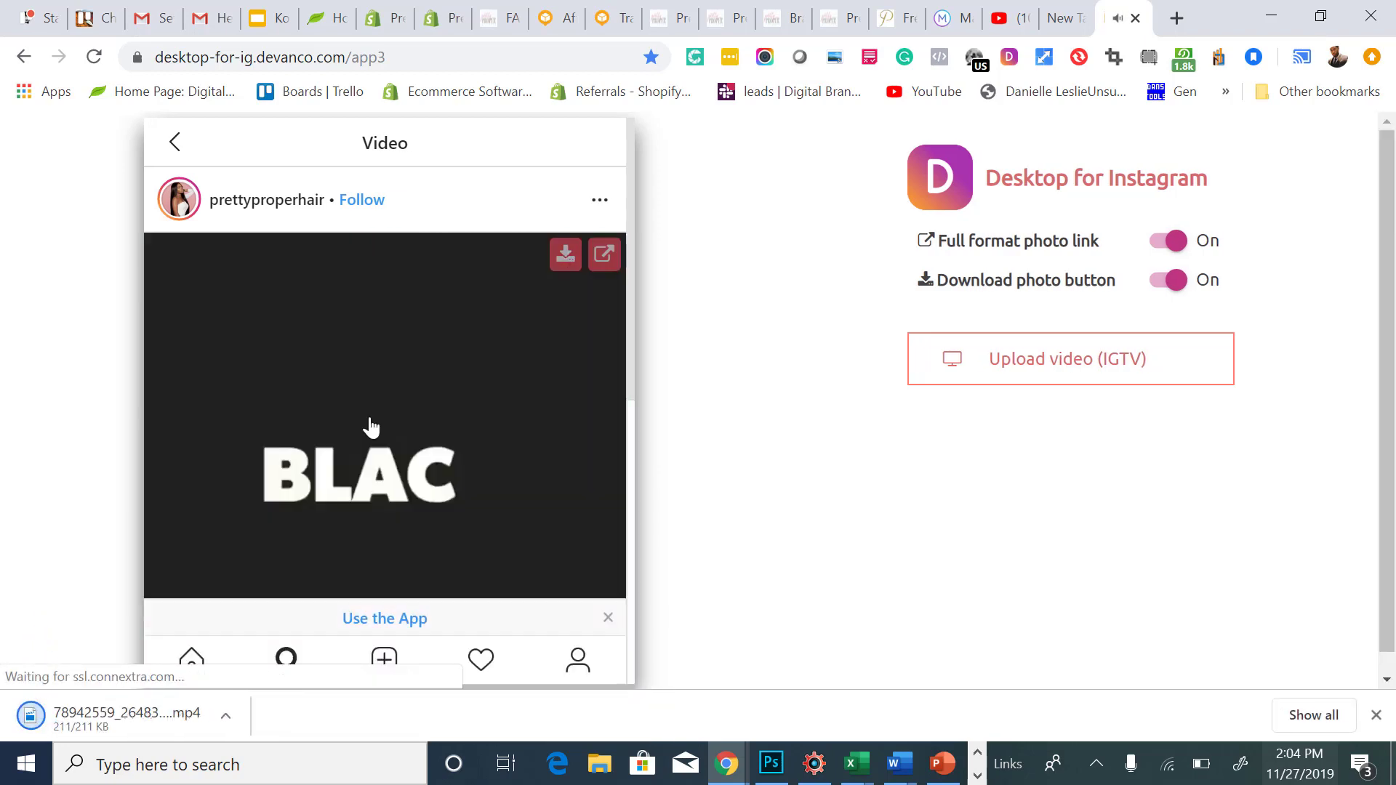
click(378, 467)
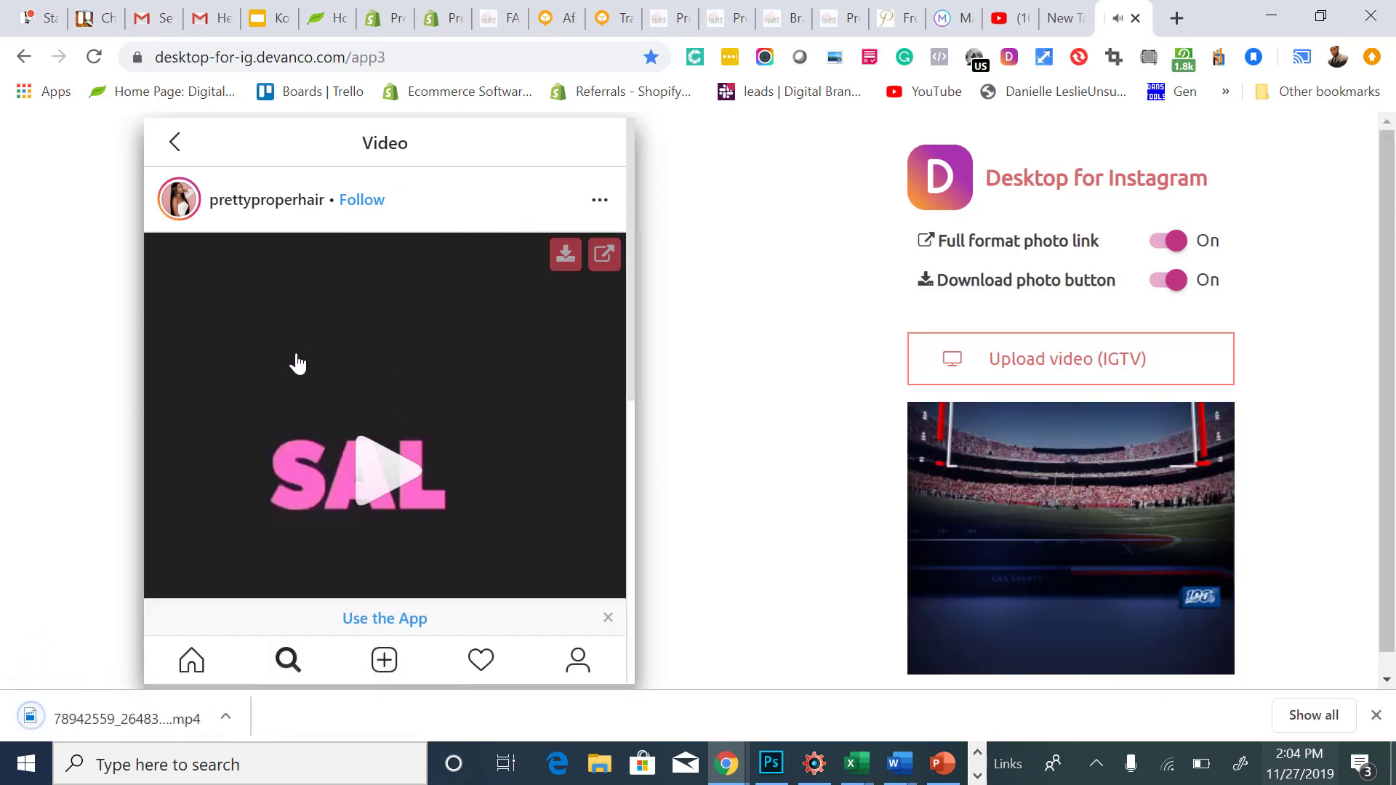
mouse_move(446, 452)
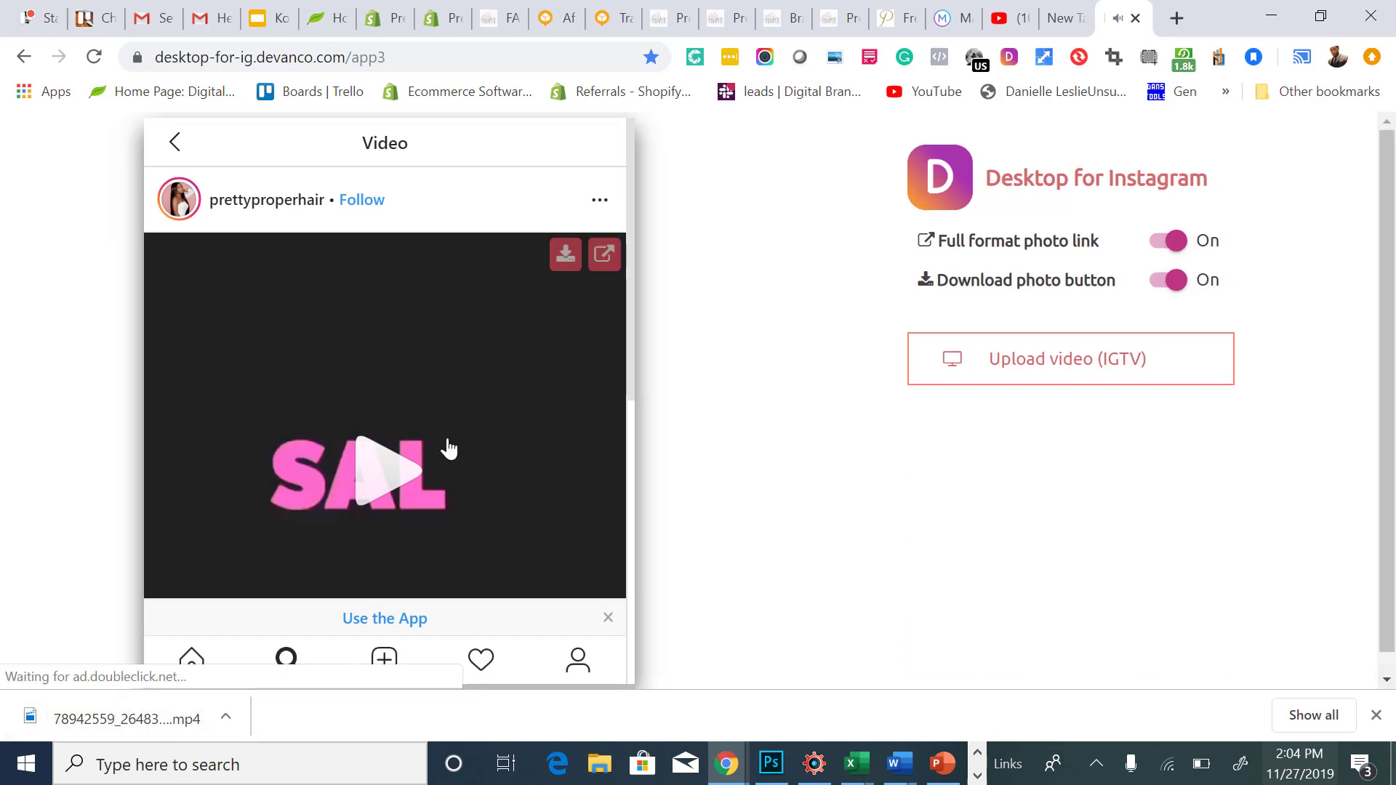
click(176, 143)
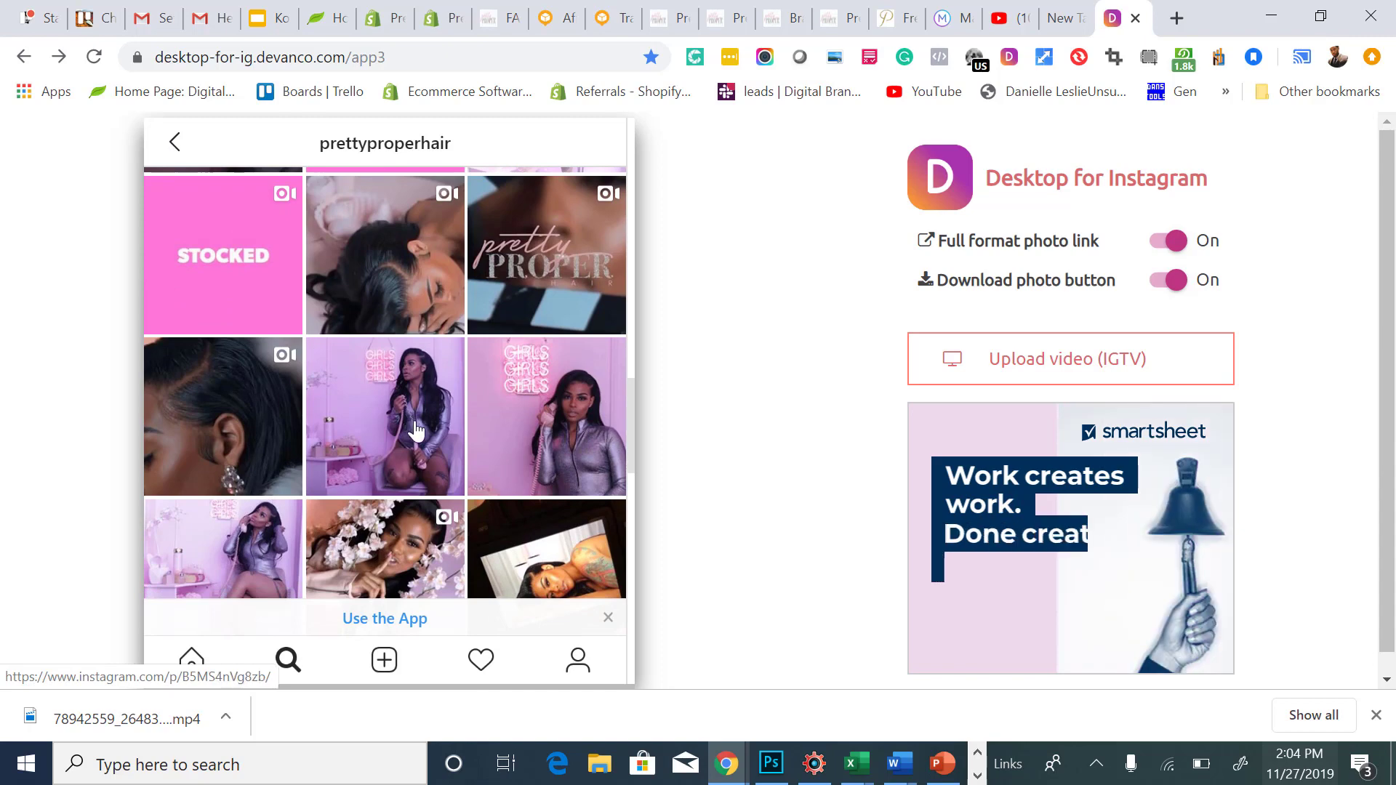
Download the photo of the model beside the GIRLS neon sign and the close-up video of the model in the silver top.
click(385, 407)
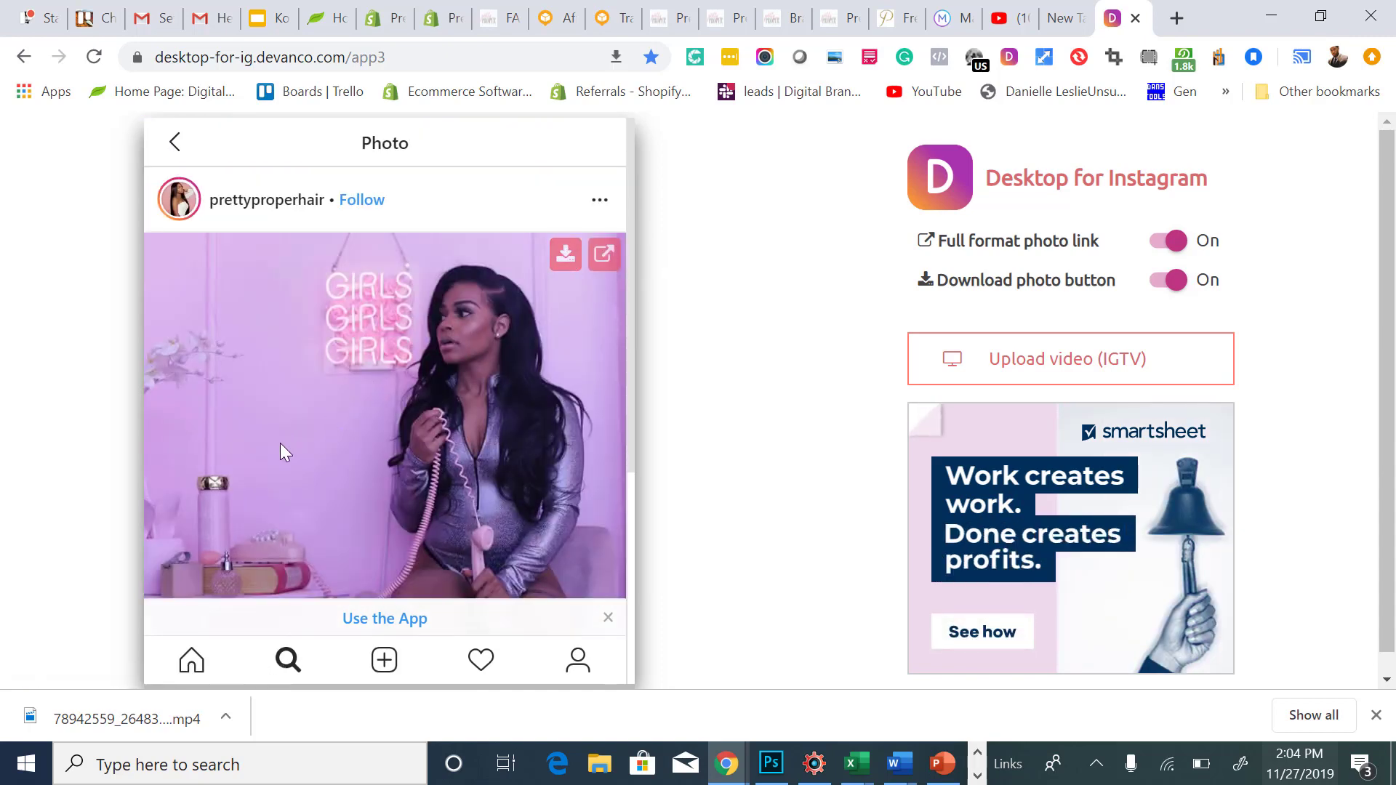
click(176, 144)
scroll(259, 335, down, 2)
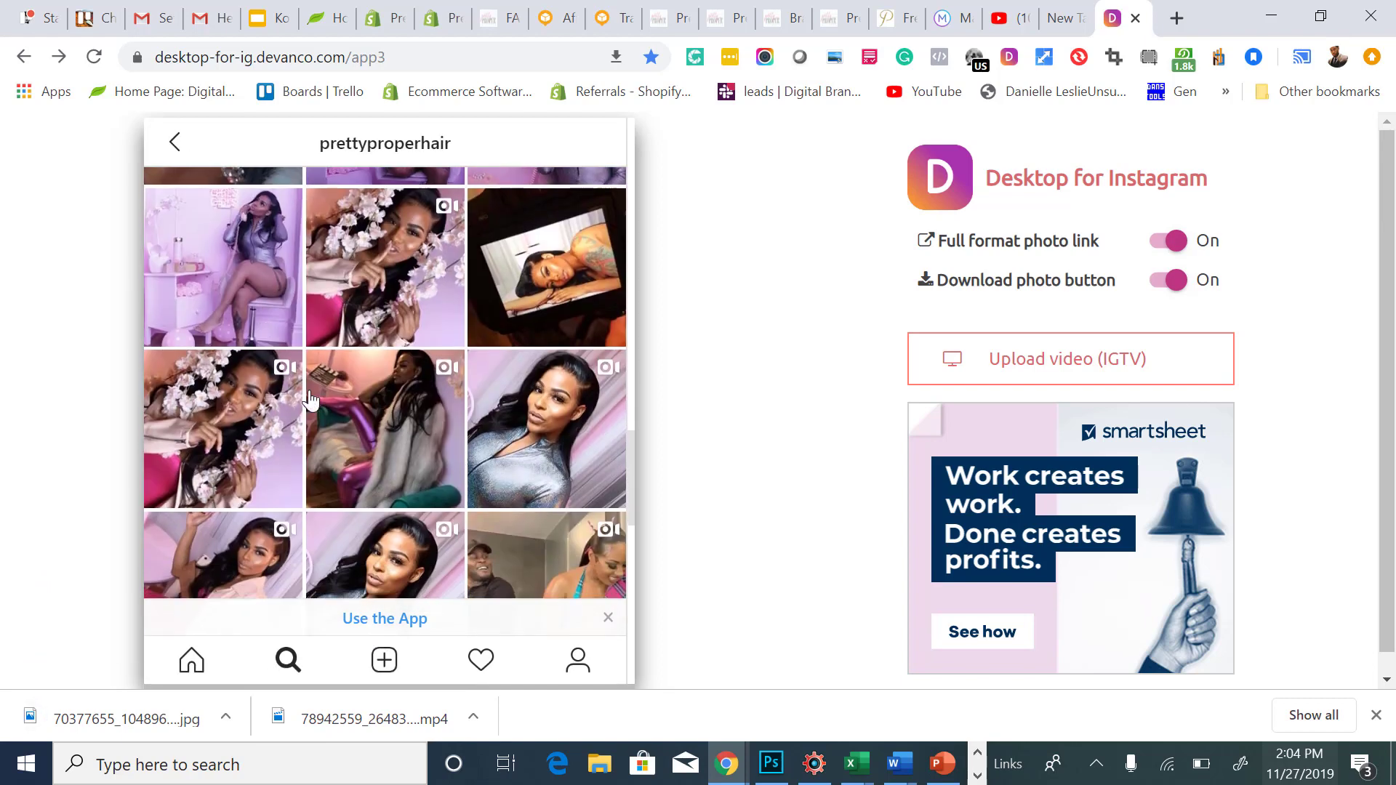
click(536, 375)
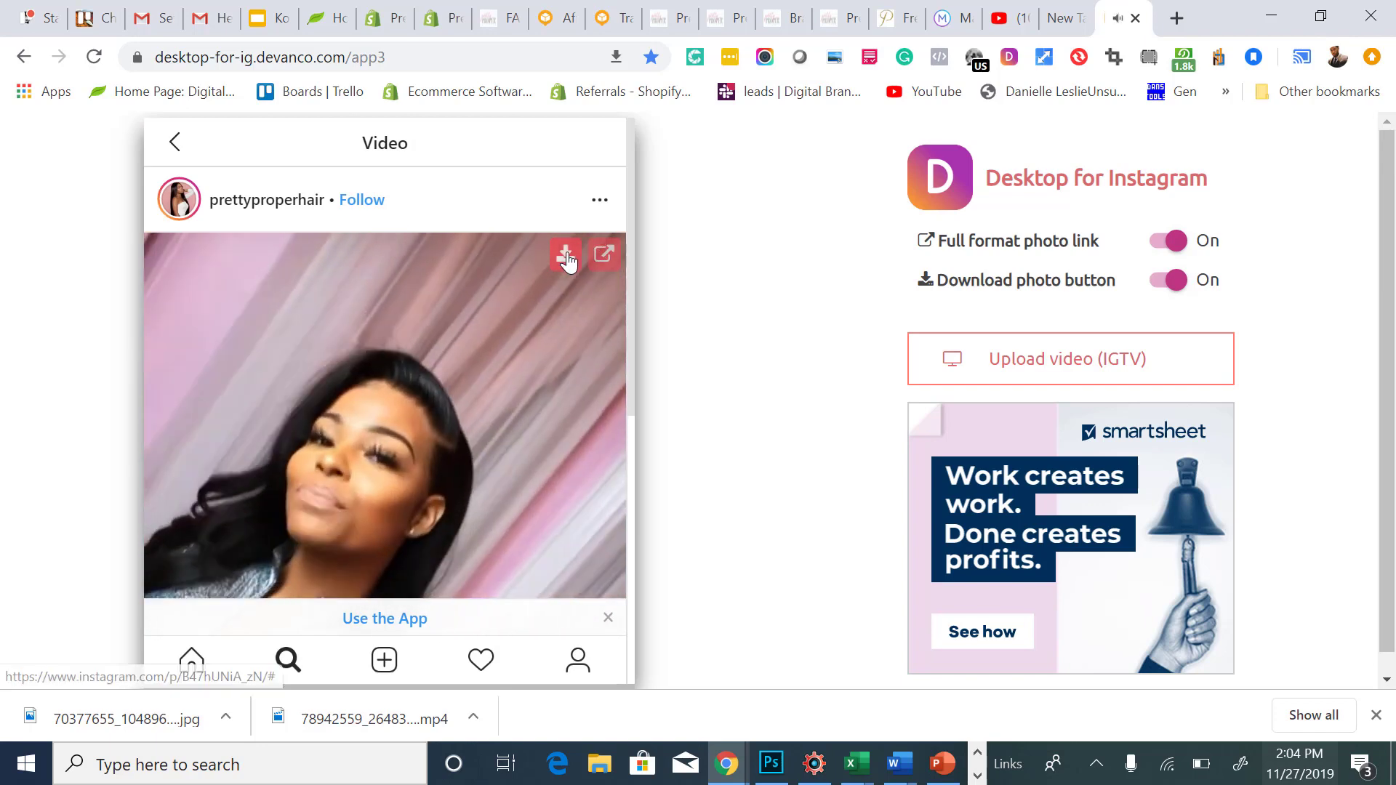
click(568, 255)
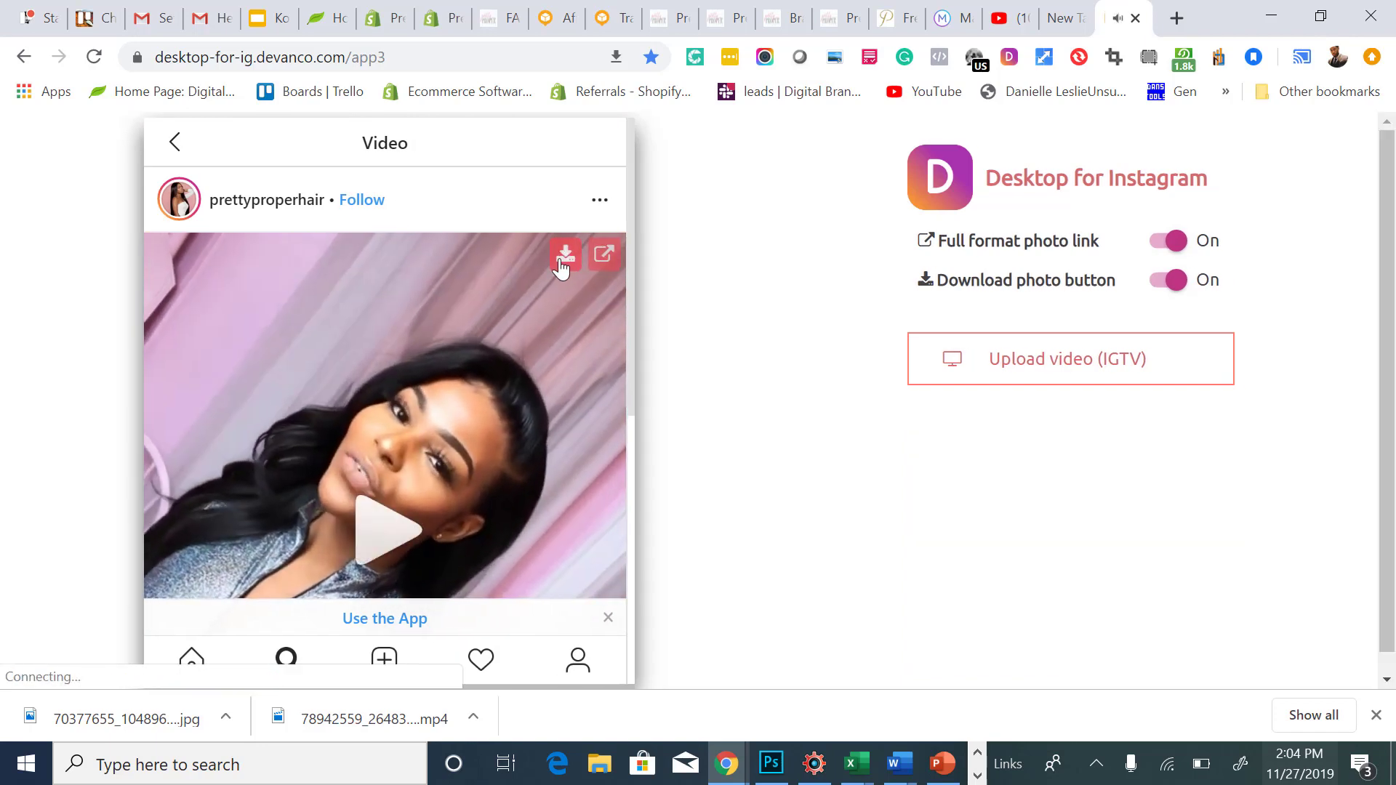
click(179, 153)
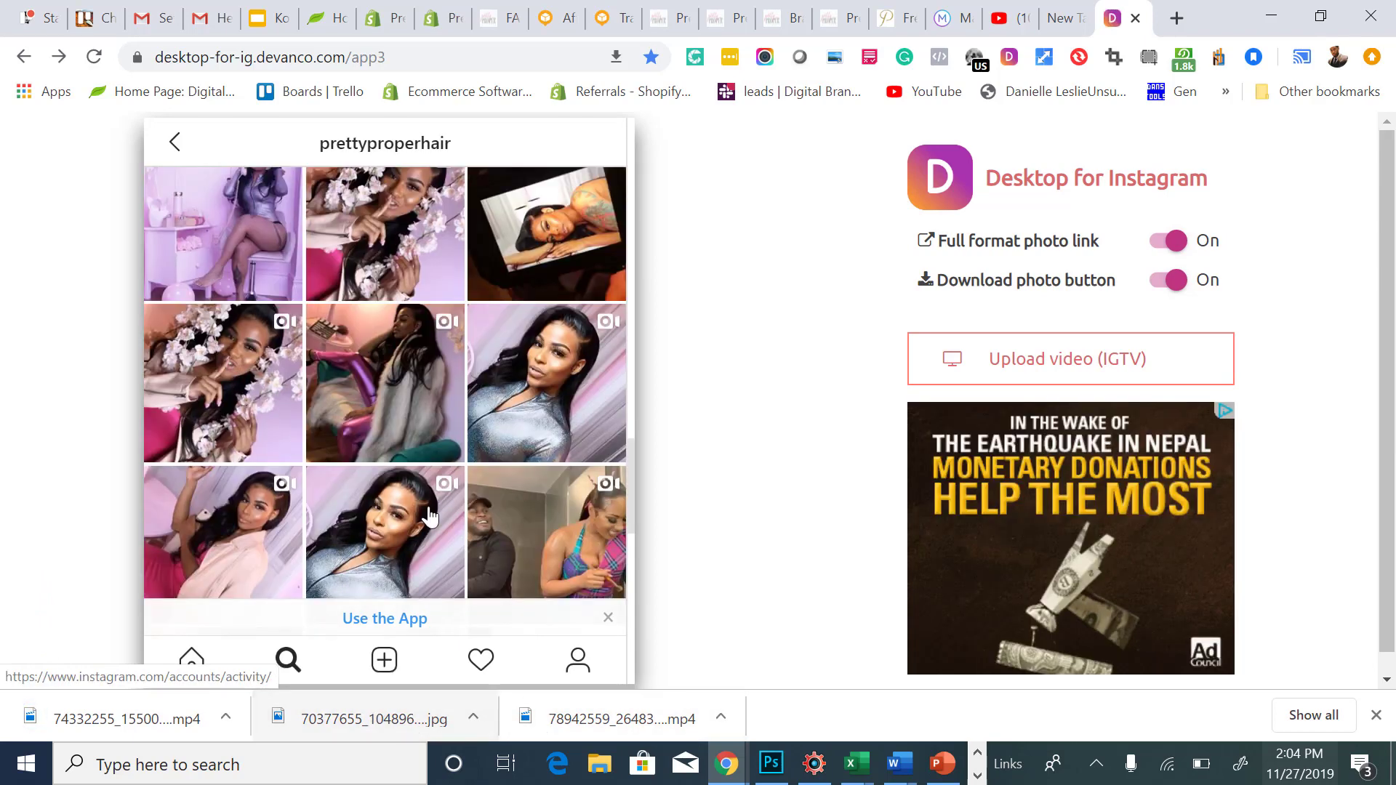
Return to the Shopify theme editor and review the Review story's instructions for converting, optimizing and uploading the video.
scroll(371, 446, down, 5)
scroll(371, 445, down, 4)
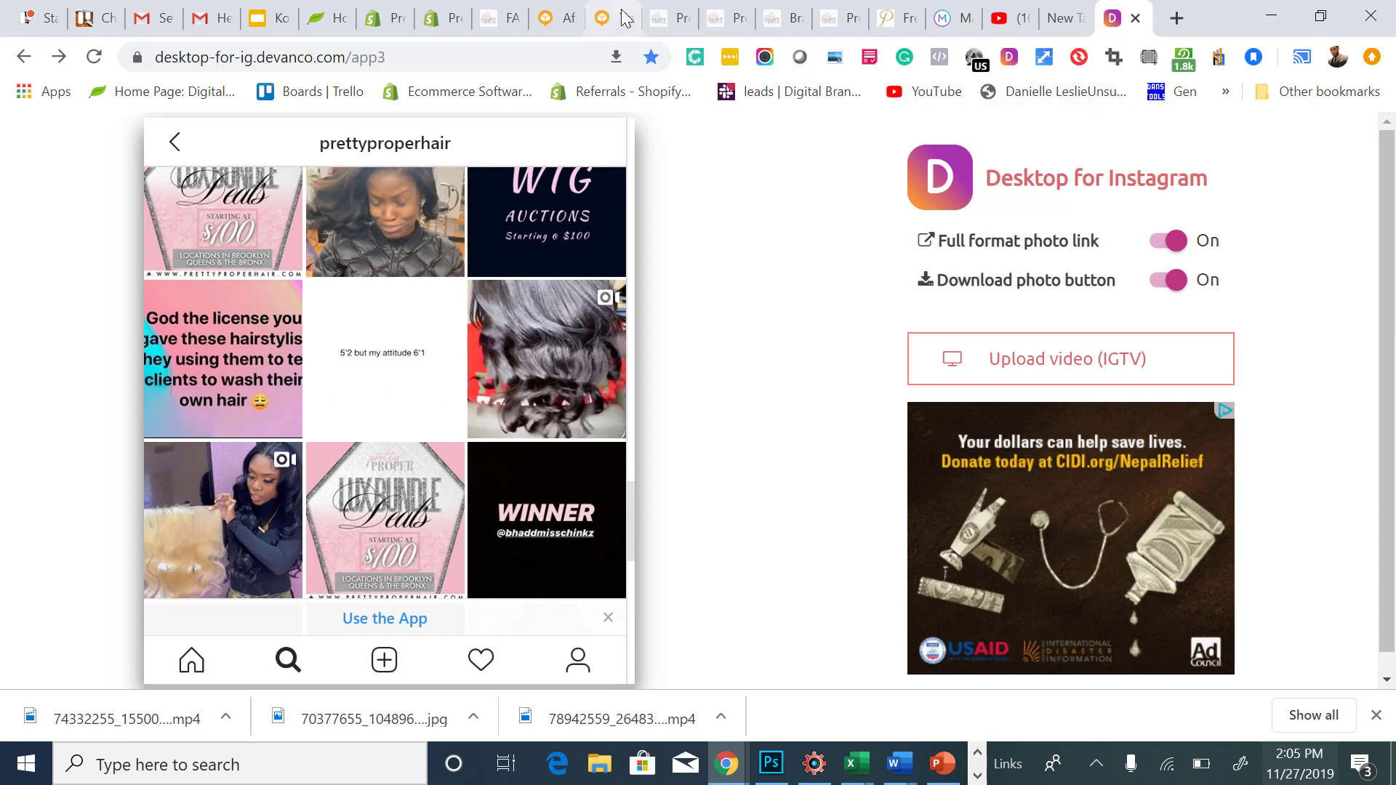
click(439, 21)
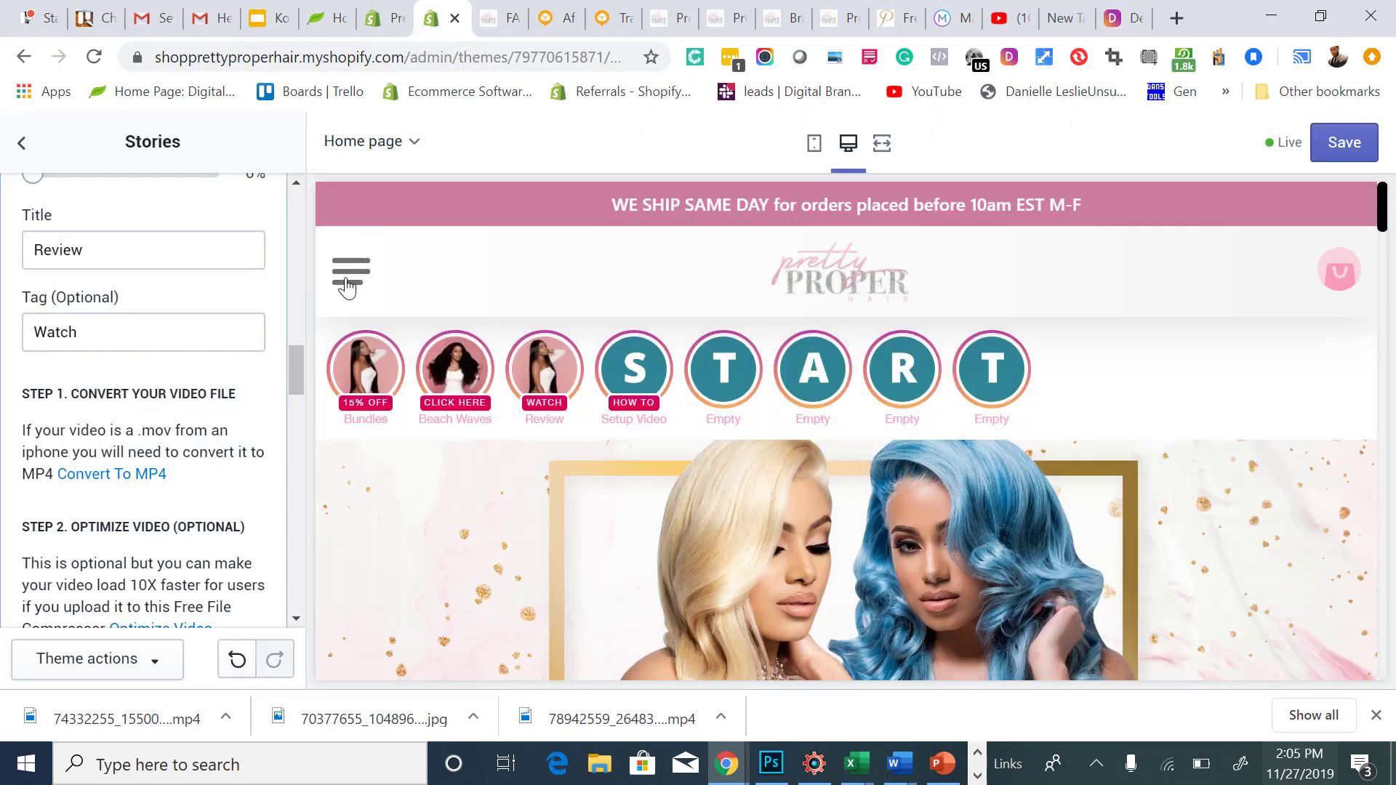
scroll(221, 384, down, 2)
scroll(222, 384, down, 3)
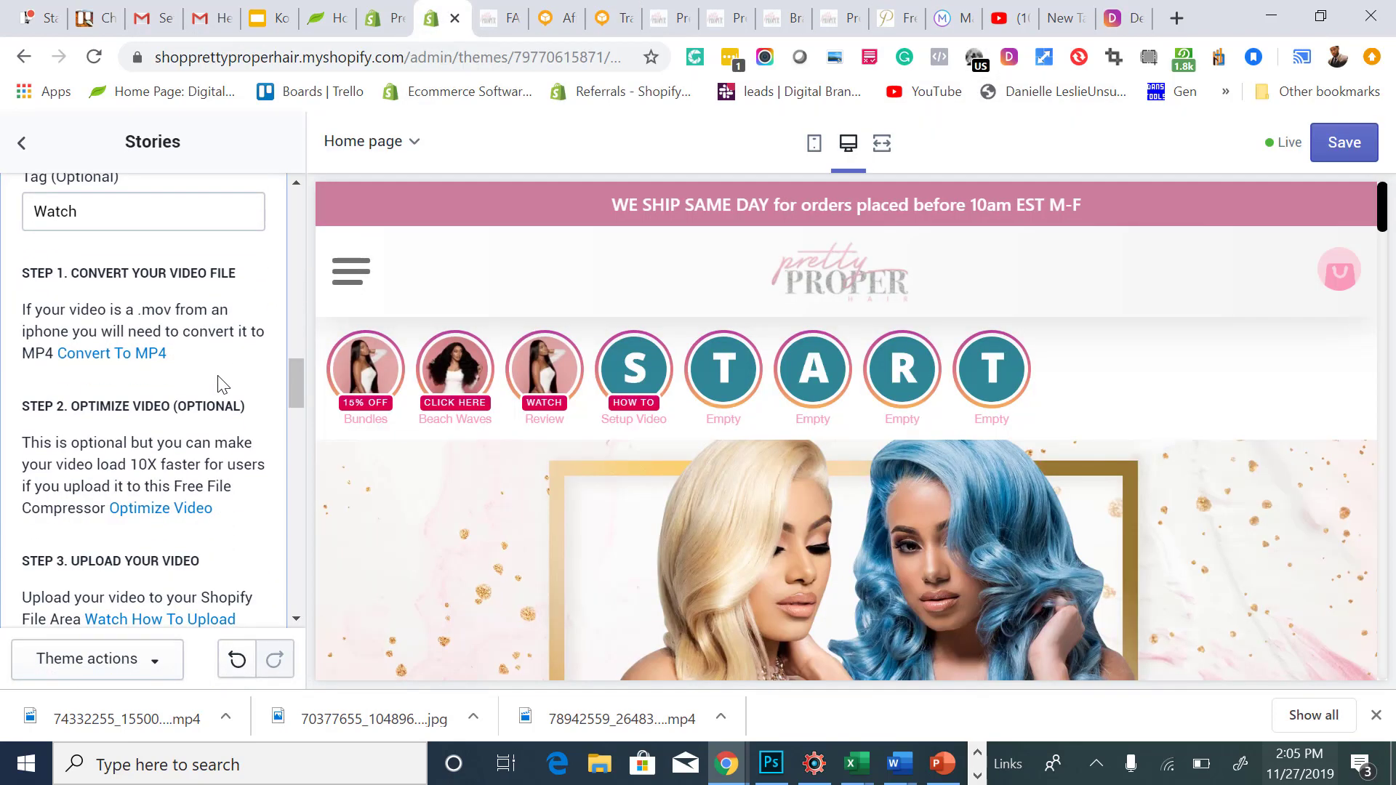
scroll(218, 378, up, 1)
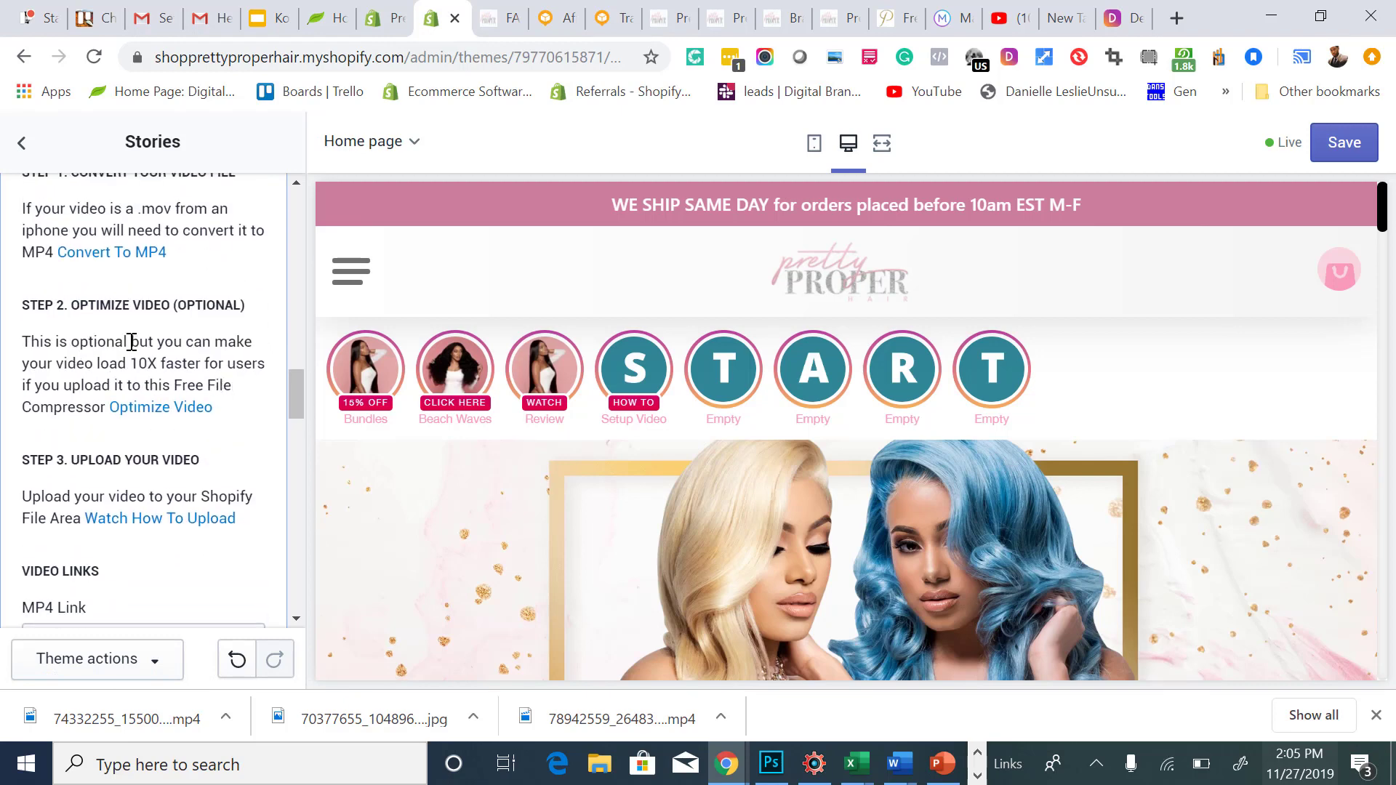
scroll(184, 341, up, 1)
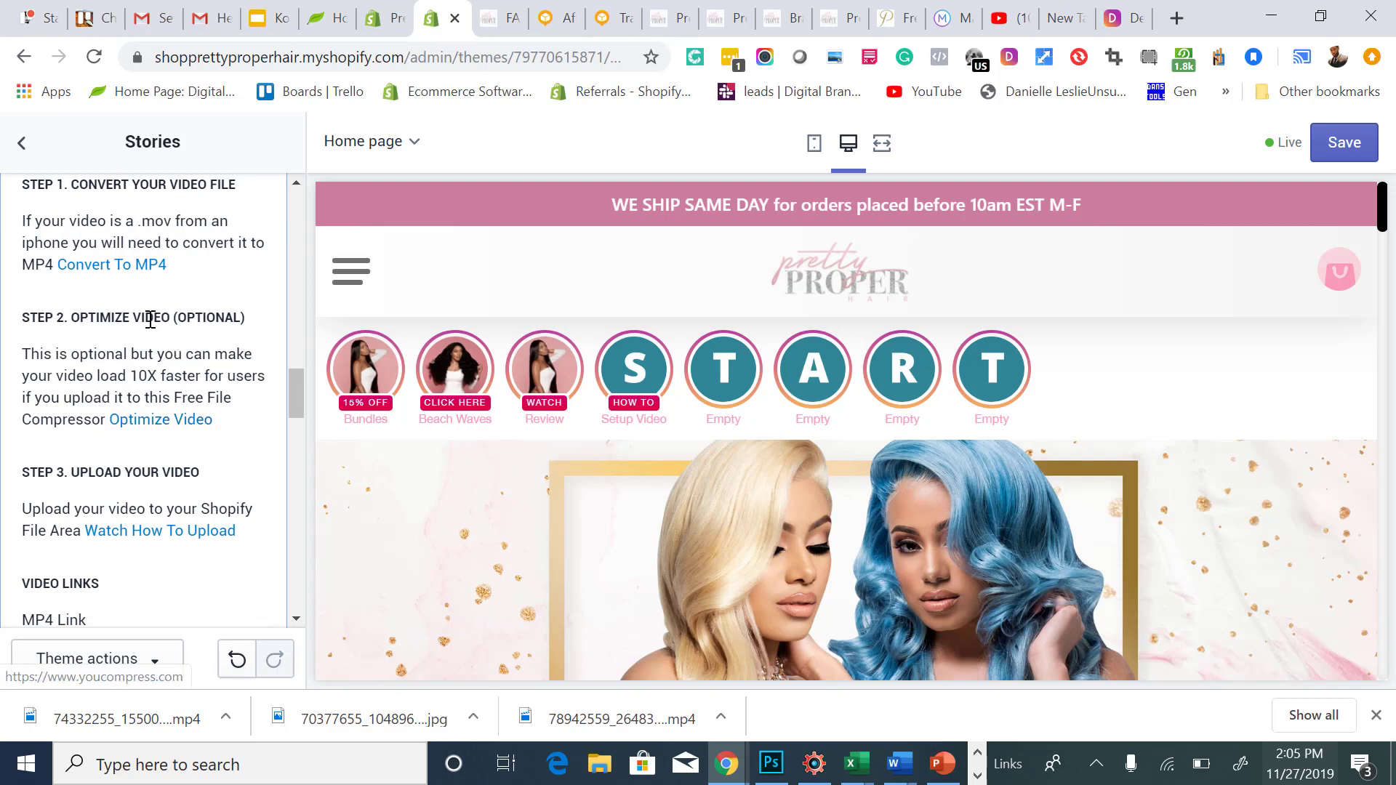
scroll(115, 311, up, 2)
Open the story's linked Convertio MP4 converter, decline its browser extension and add the downloaded 74332255 video file.
click(111, 303)
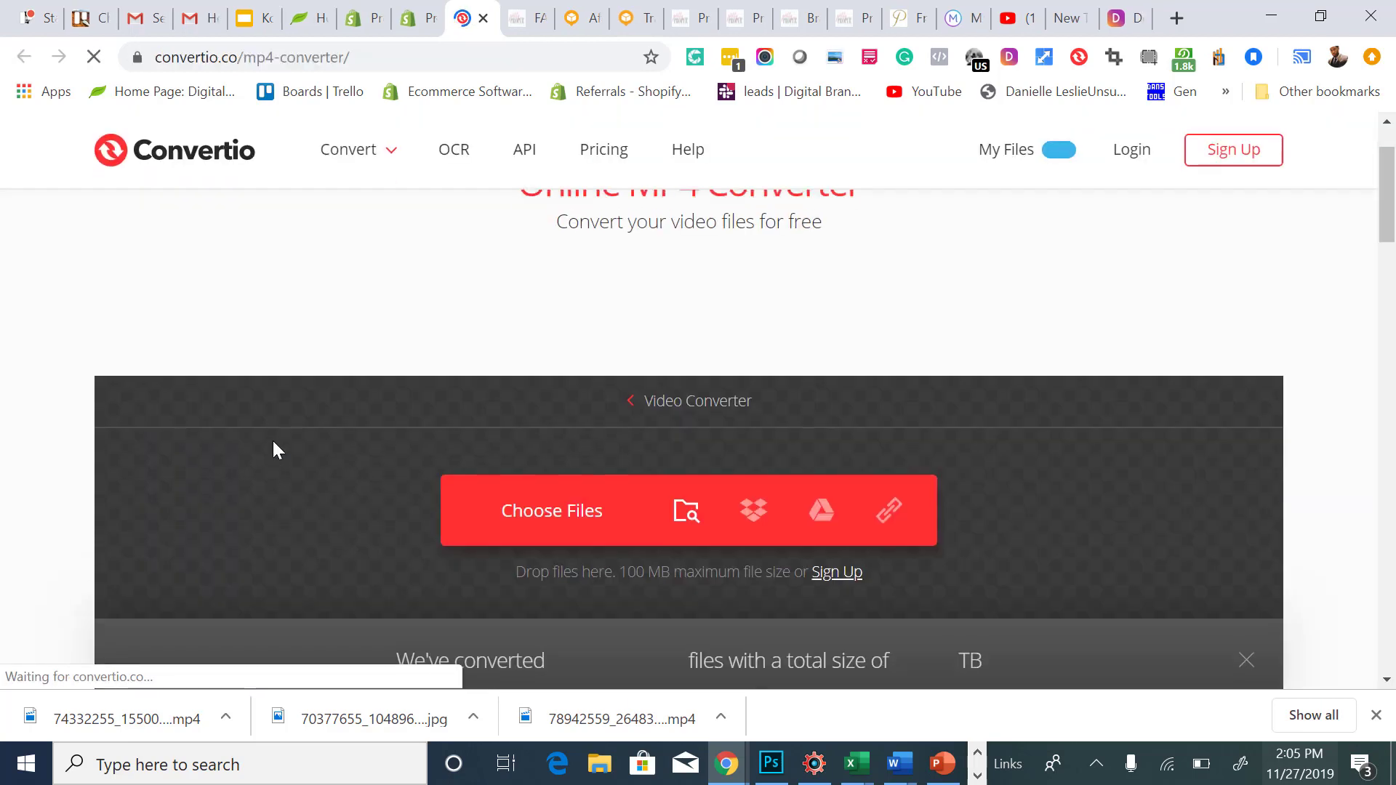
scroll(273, 440, down, 3)
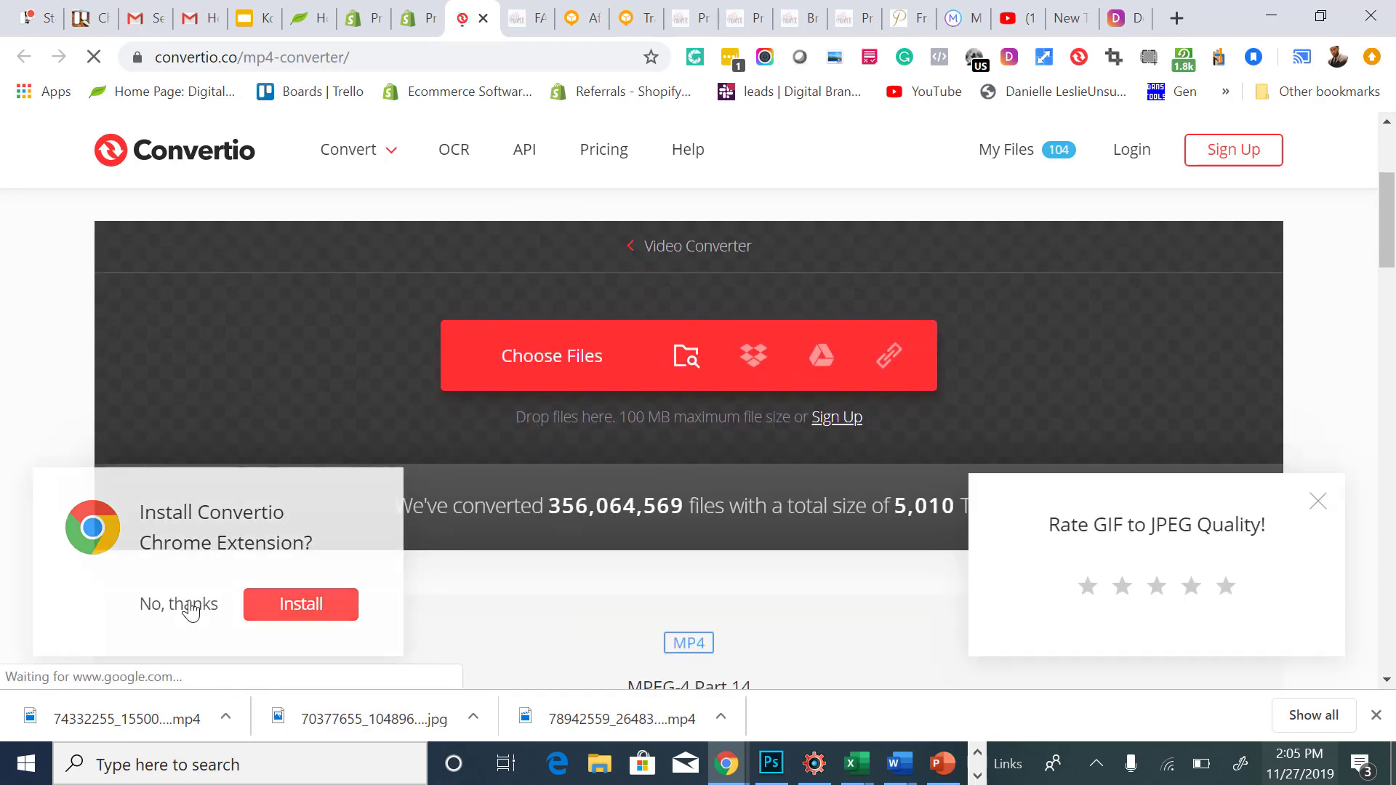
click(190, 603)
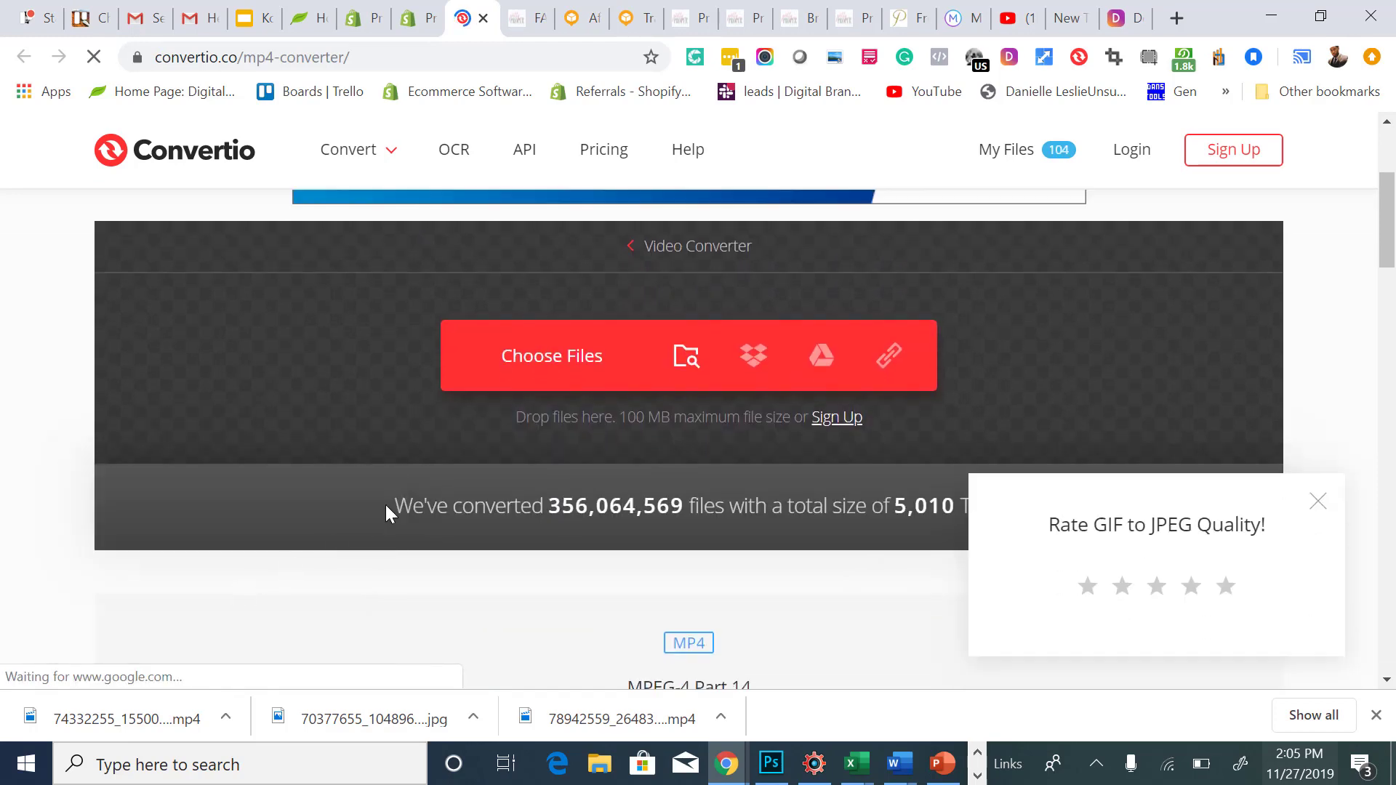
click(544, 362)
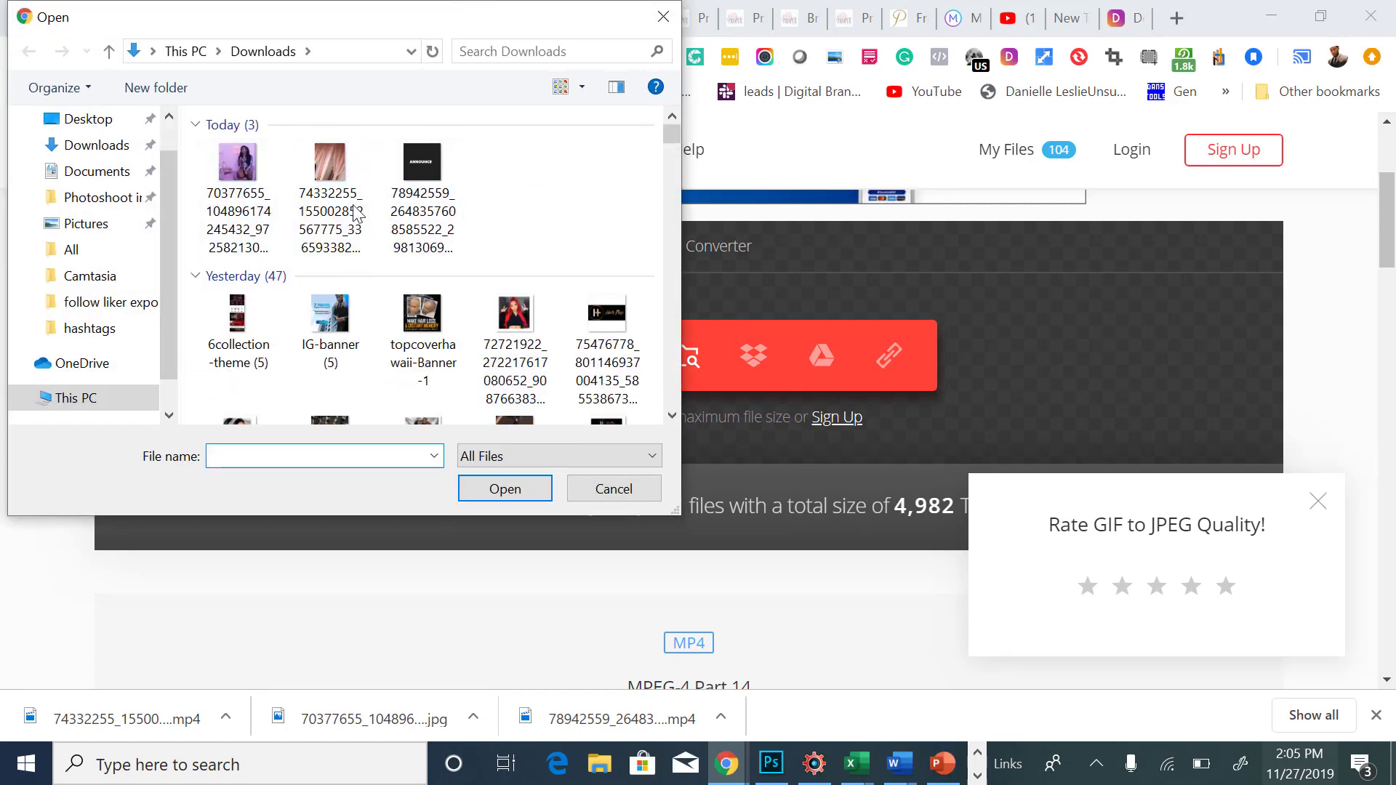
double_click(332, 191)
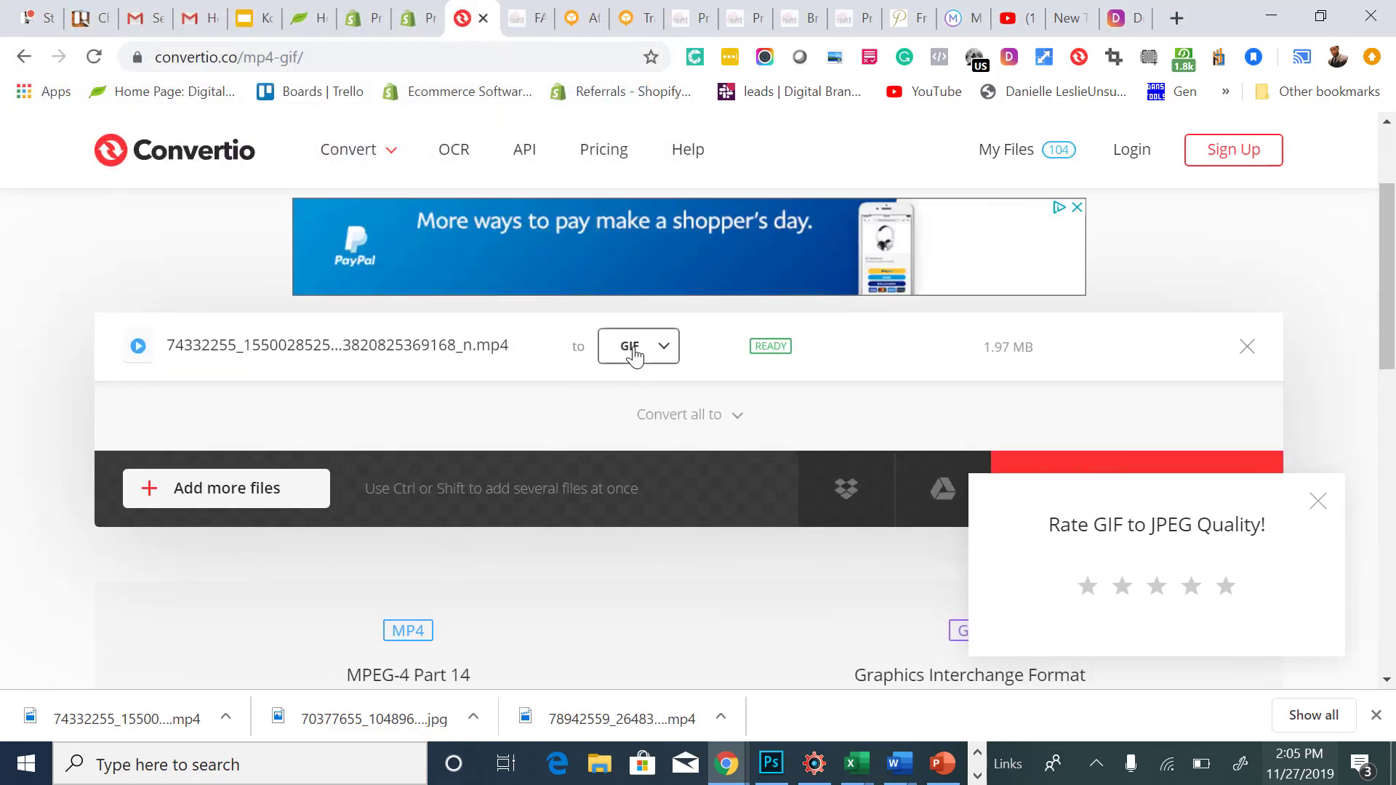
Set the added video's conversion output to the M4V video format.
click(637, 349)
scroll(727, 295, up, 1)
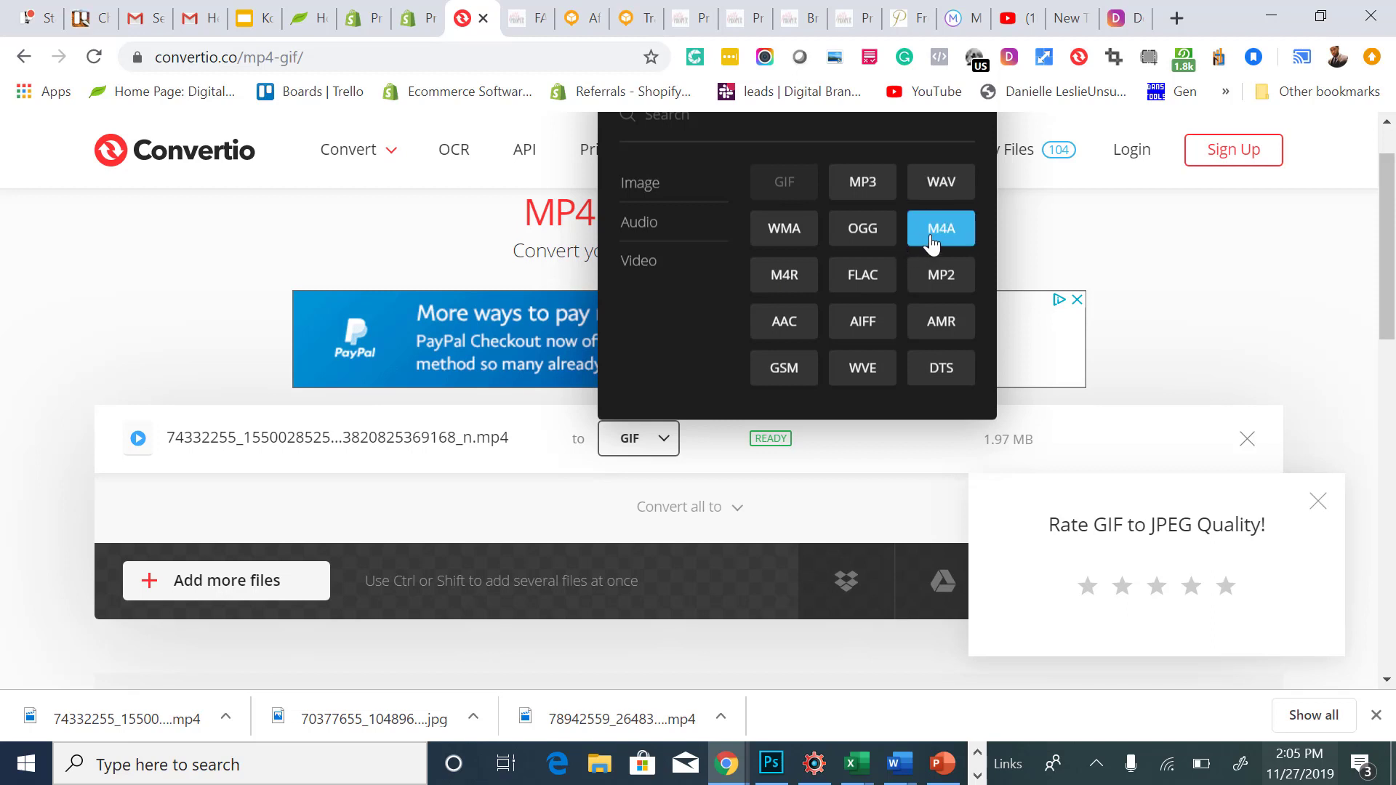
mouse_move(688, 284)
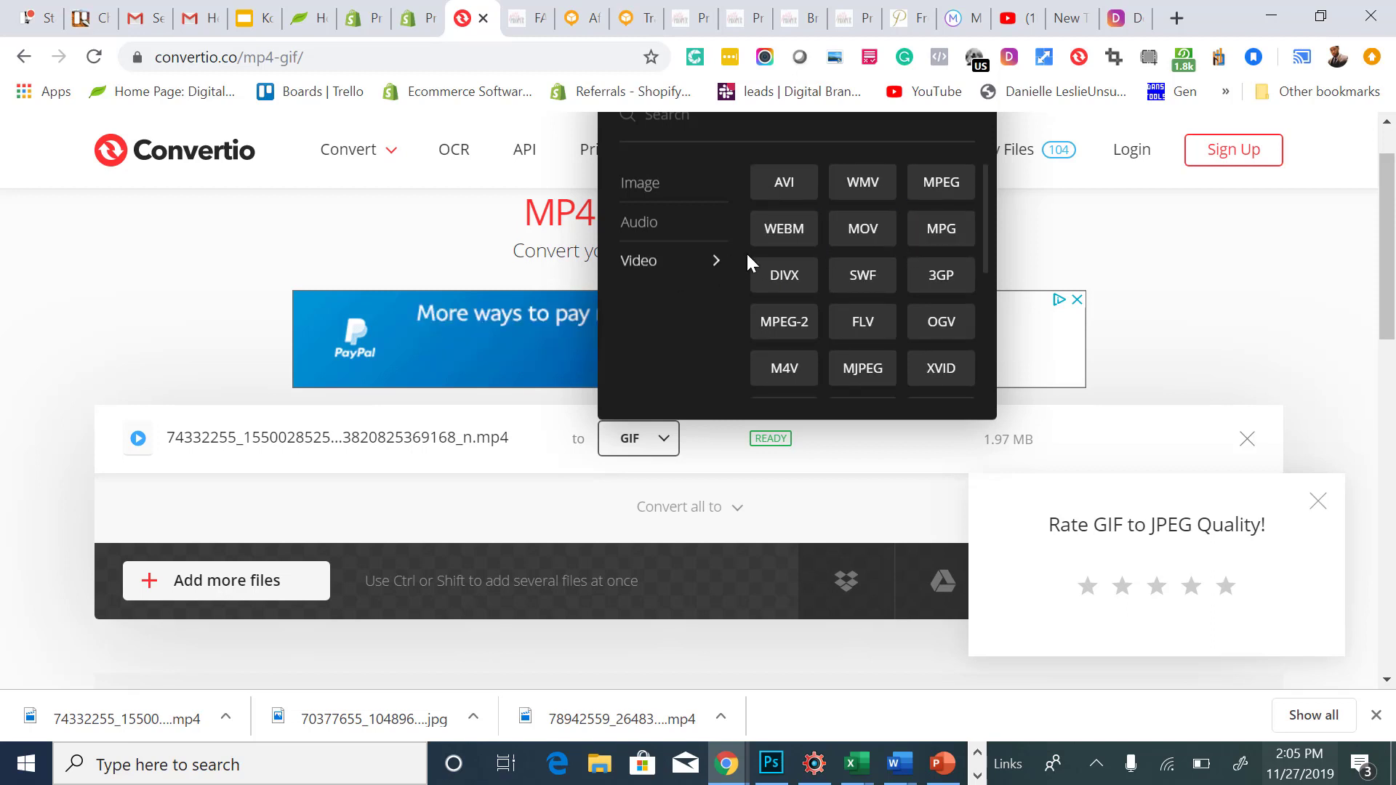
click(798, 369)
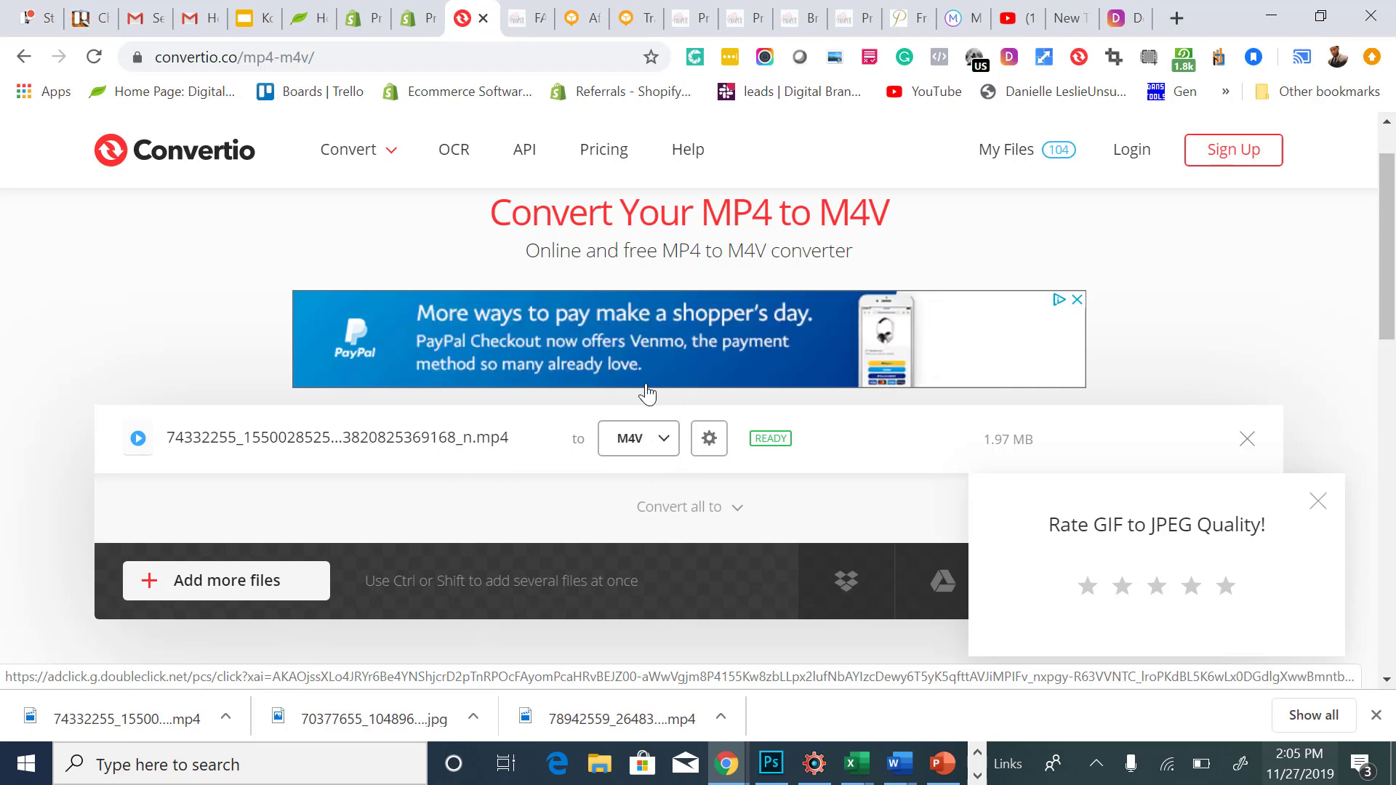
Return to the Shopify theme editor and look over the Review story's image, title and tag settings.
click(416, 17)
scroll(93, 421, down, 1)
scroll(93, 414, up, 5)
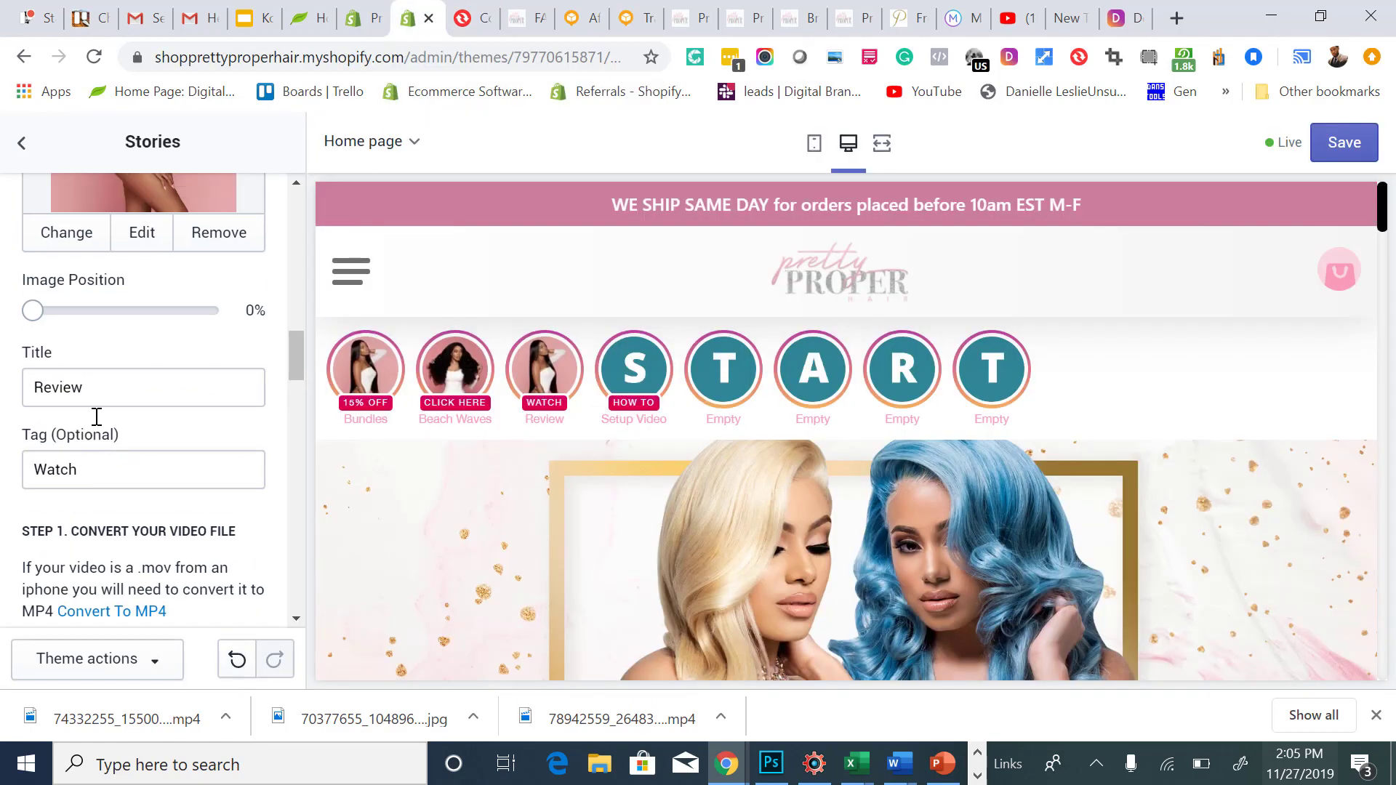
Save the theme changes and review the Review story's convert, optimize and upload instructions.
click(1343, 144)
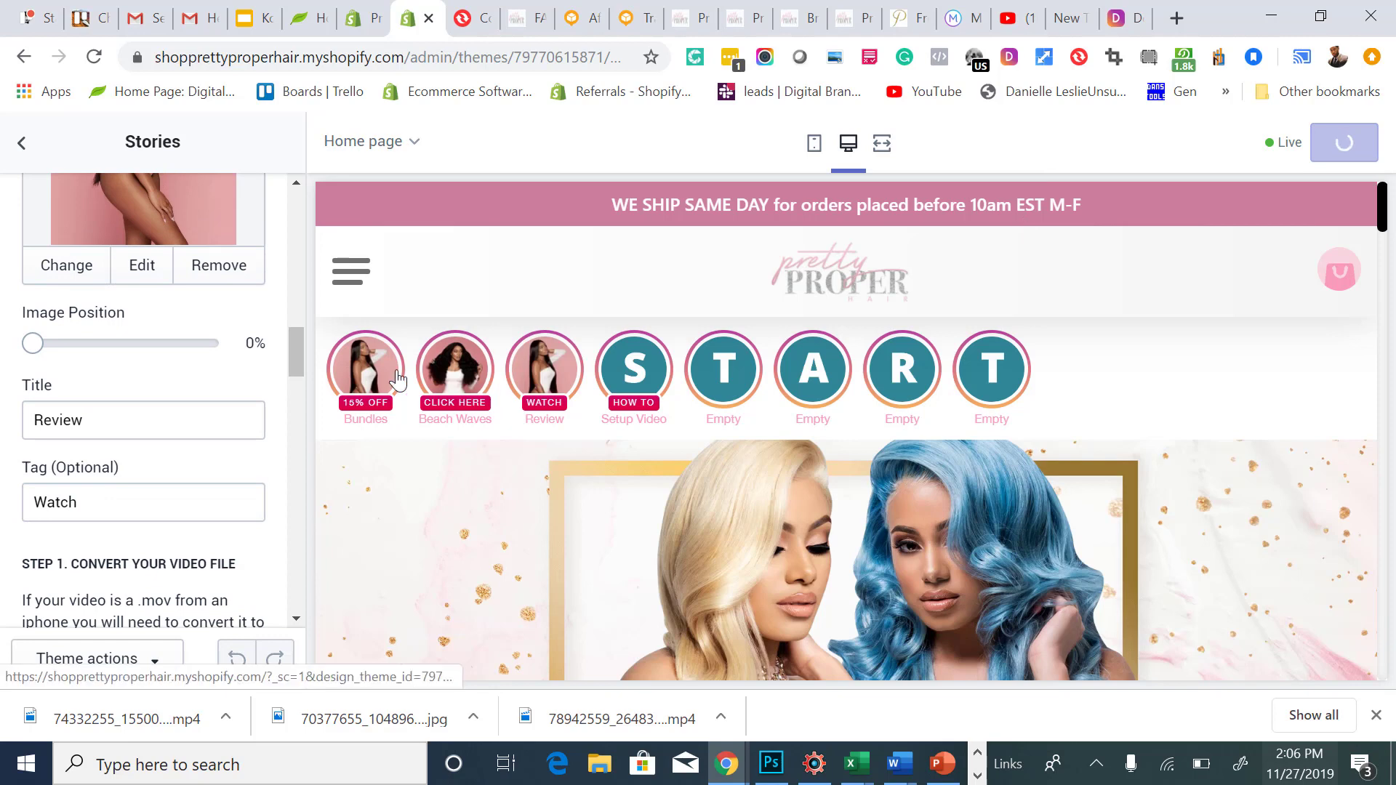
scroll(192, 470, down, 1)
scroll(192, 462, down, 1)
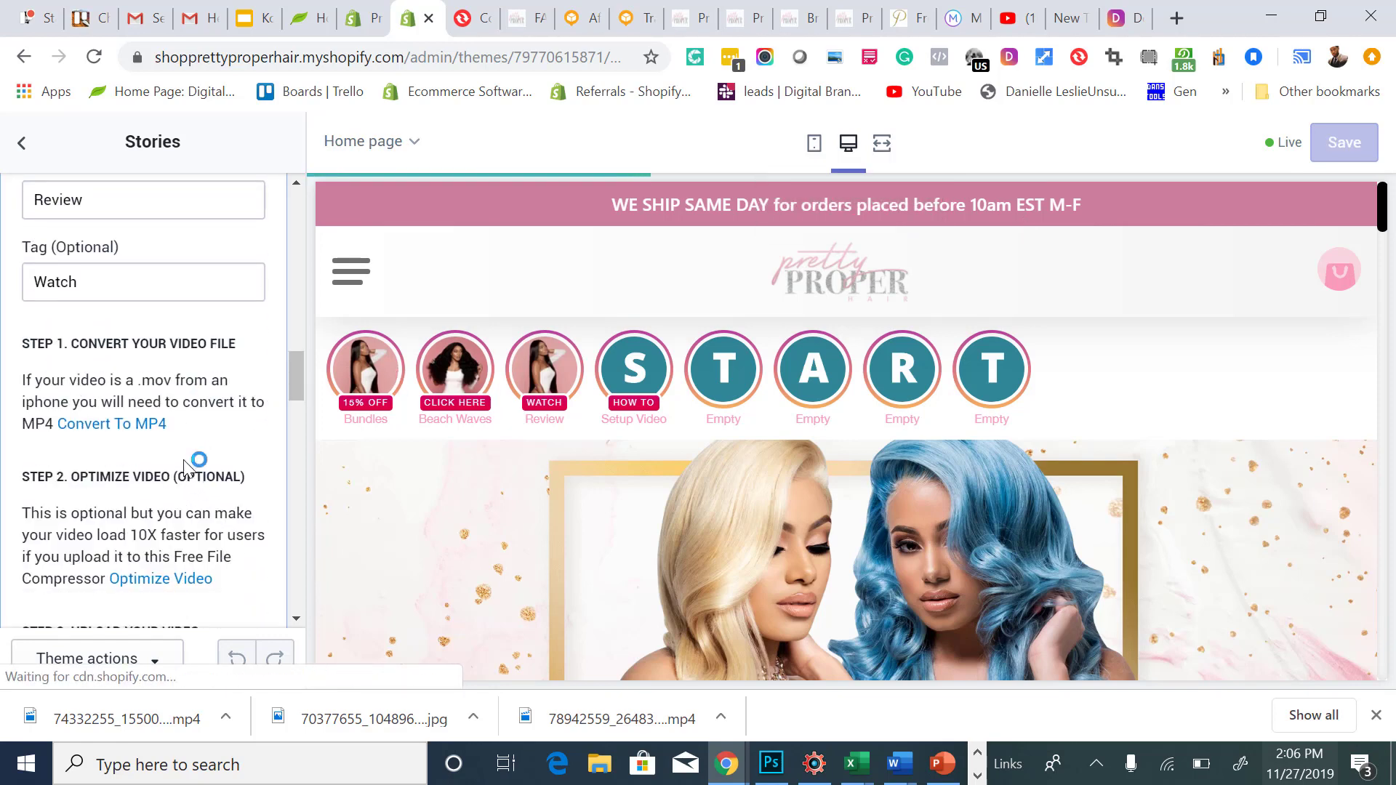
scroll(184, 460, down, 1)
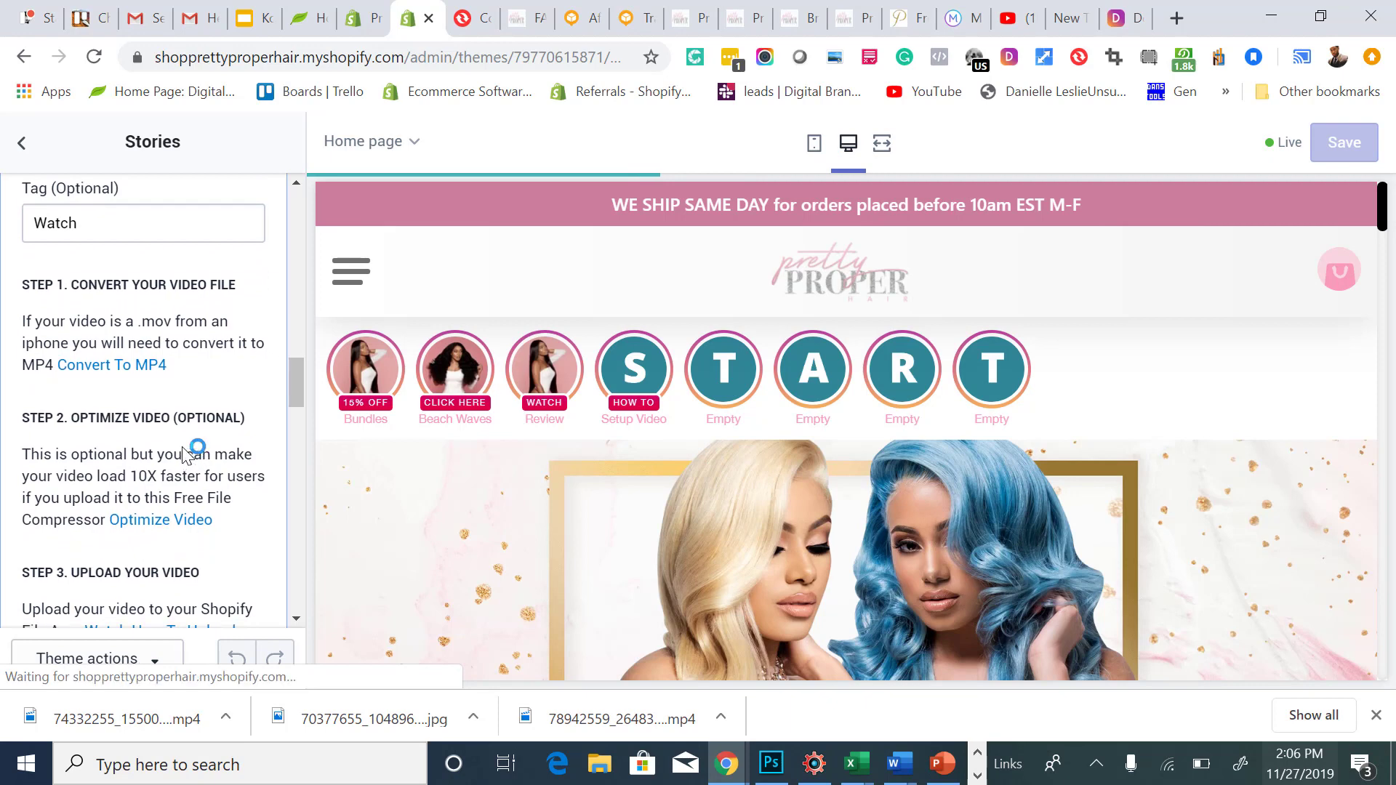
scroll(186, 456, up, 1)
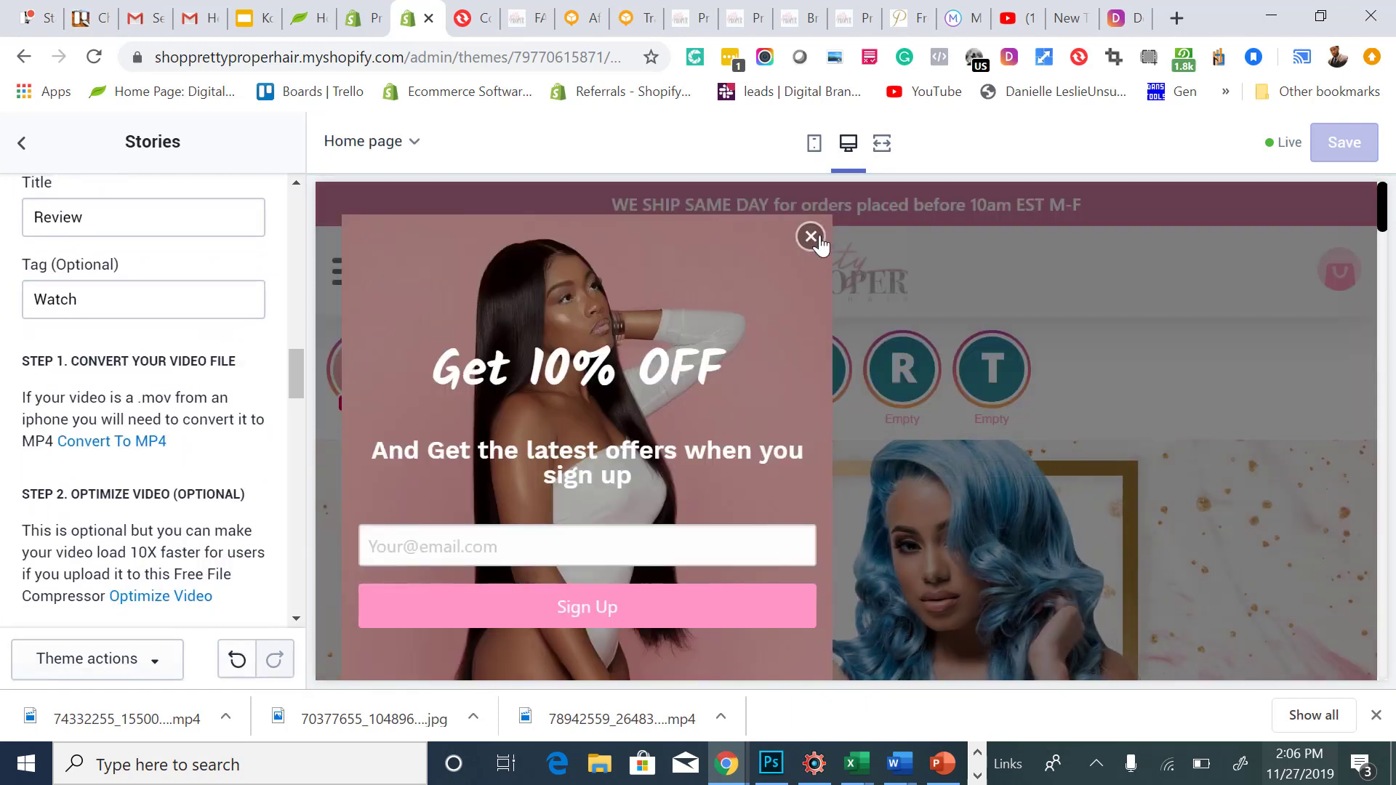
Dismiss the discount popup, leave the theme editor and open the Files area in the store settings.
click(811, 236)
click(25, 142)
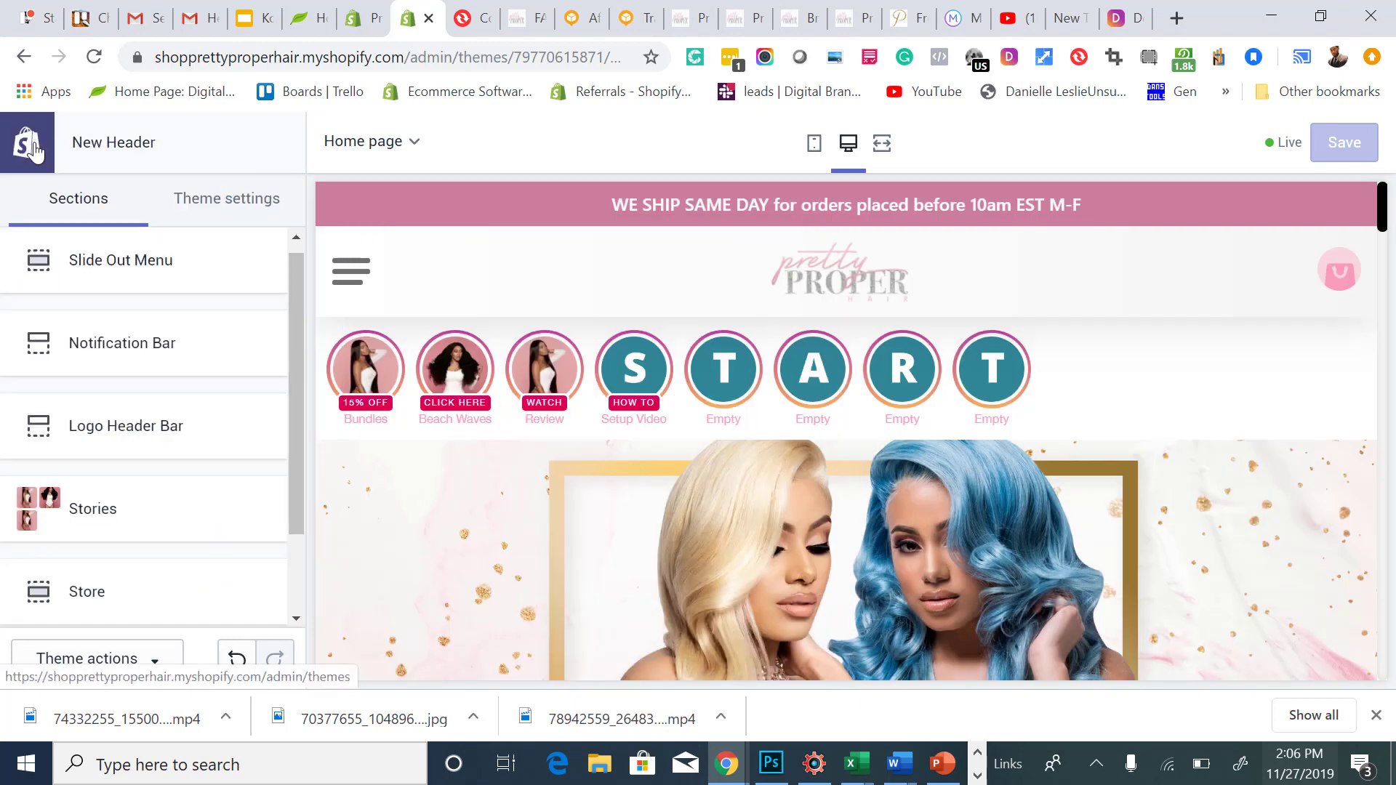
click(33, 151)
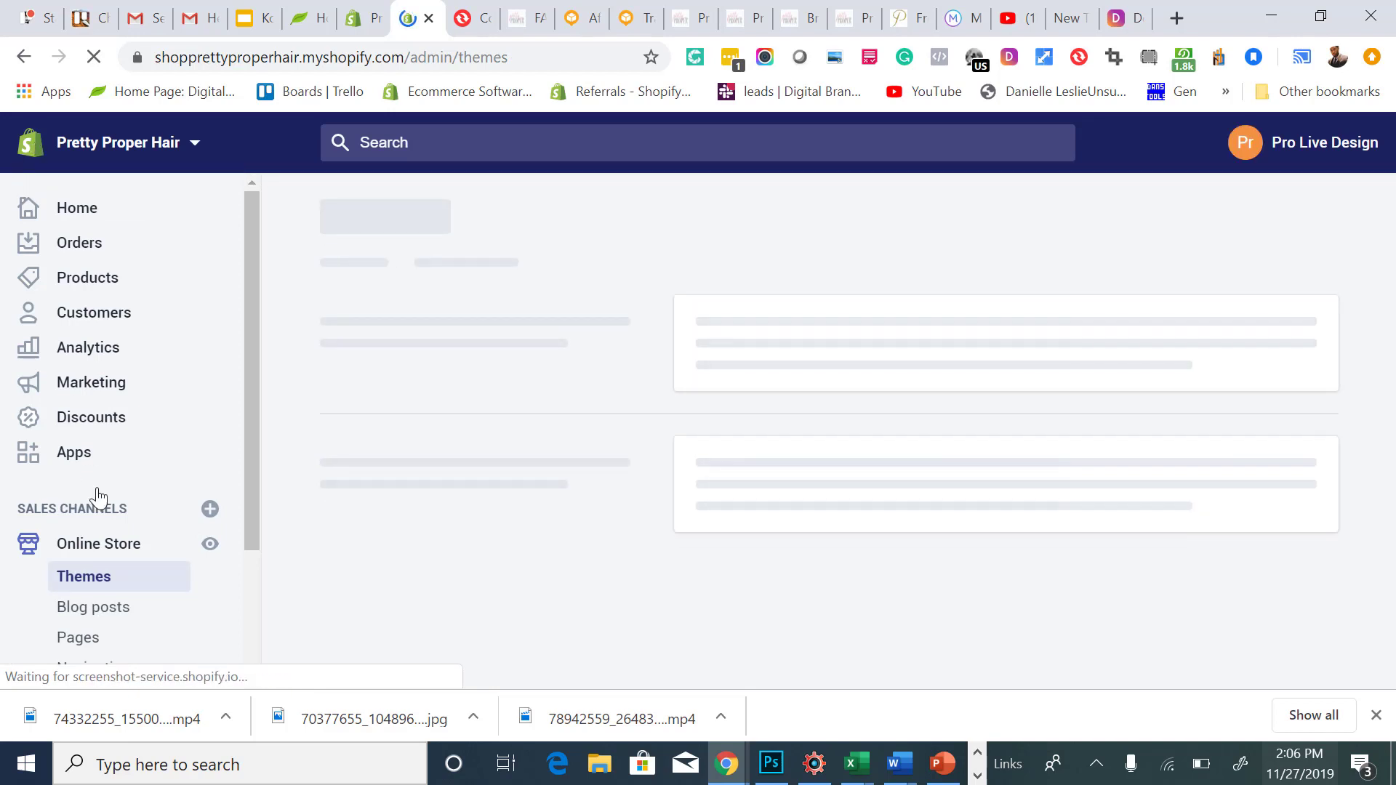
scroll(96, 493, down, 2)
scroll(98, 495, down, 1)
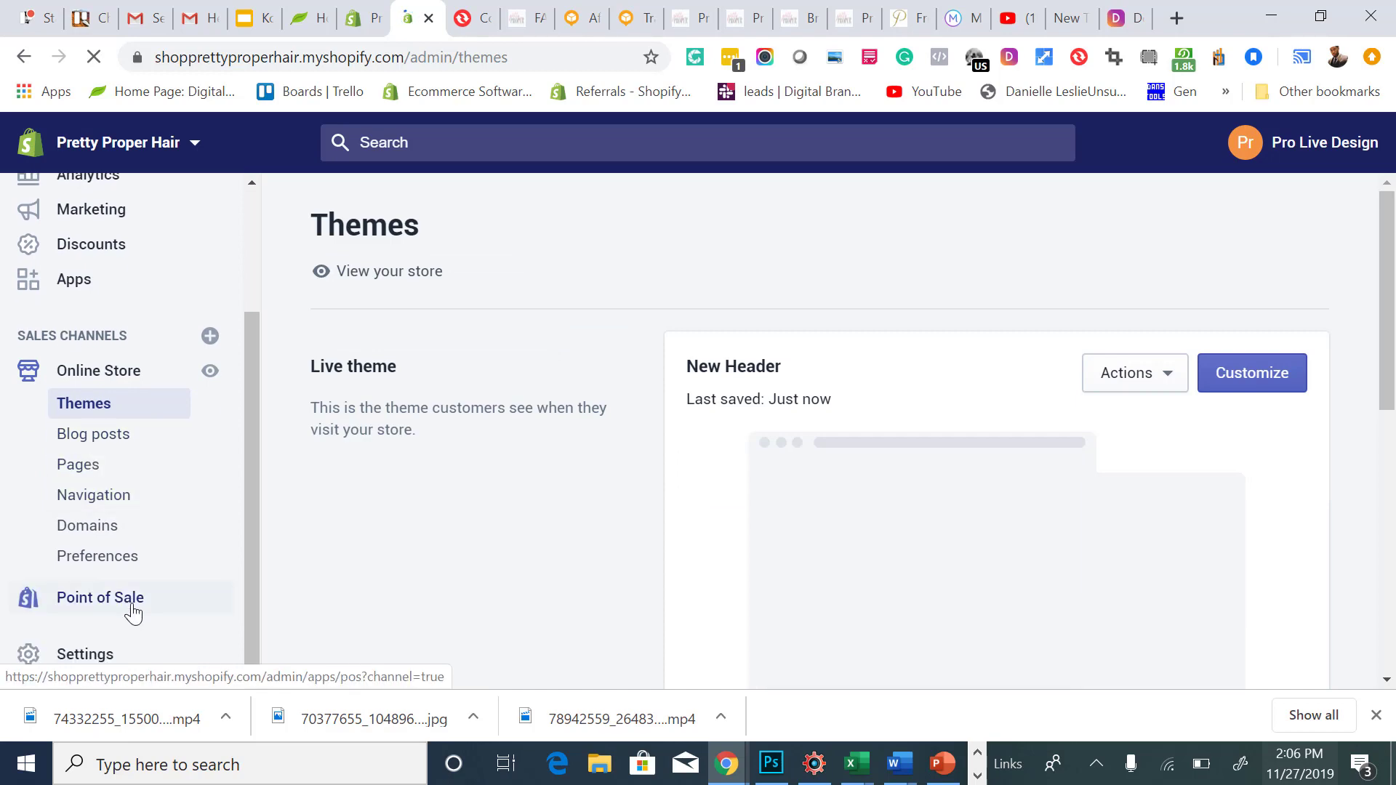
click(105, 653)
scroll(752, 452, down, 2)
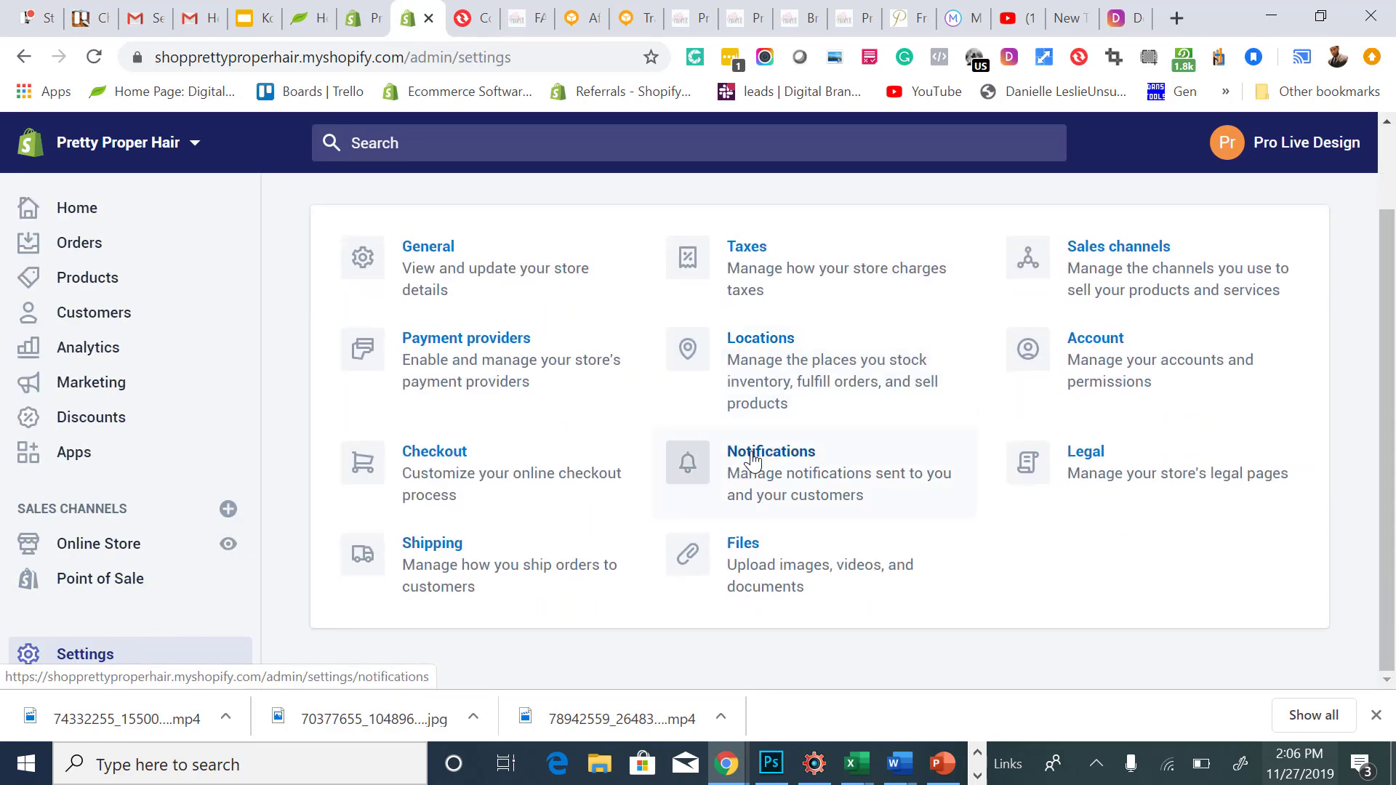
click(736, 565)
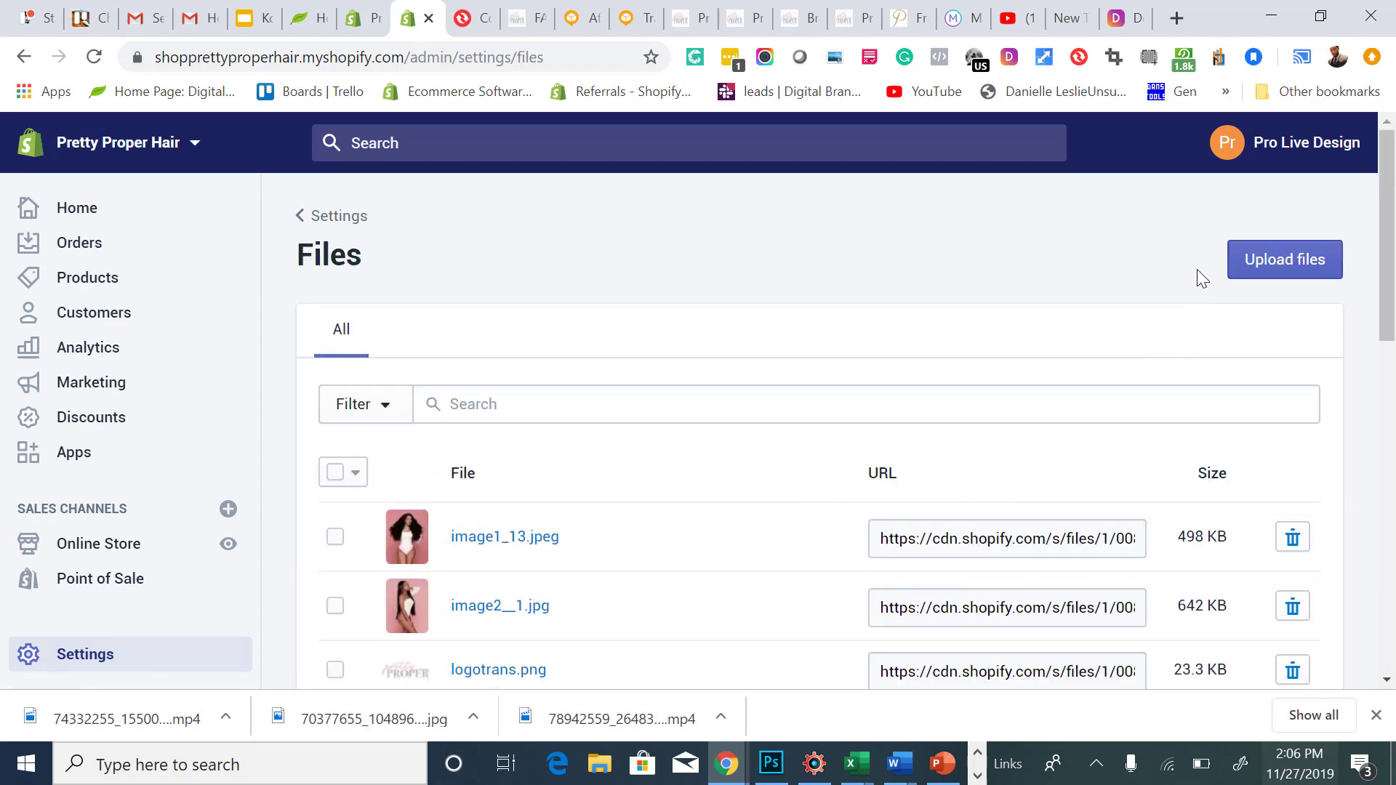
Upload the downloaded 78942559 and 74332255 MP4 videos to the store's Files.
scroll(808, 571, down, 4)
scroll(807, 571, up, 4)
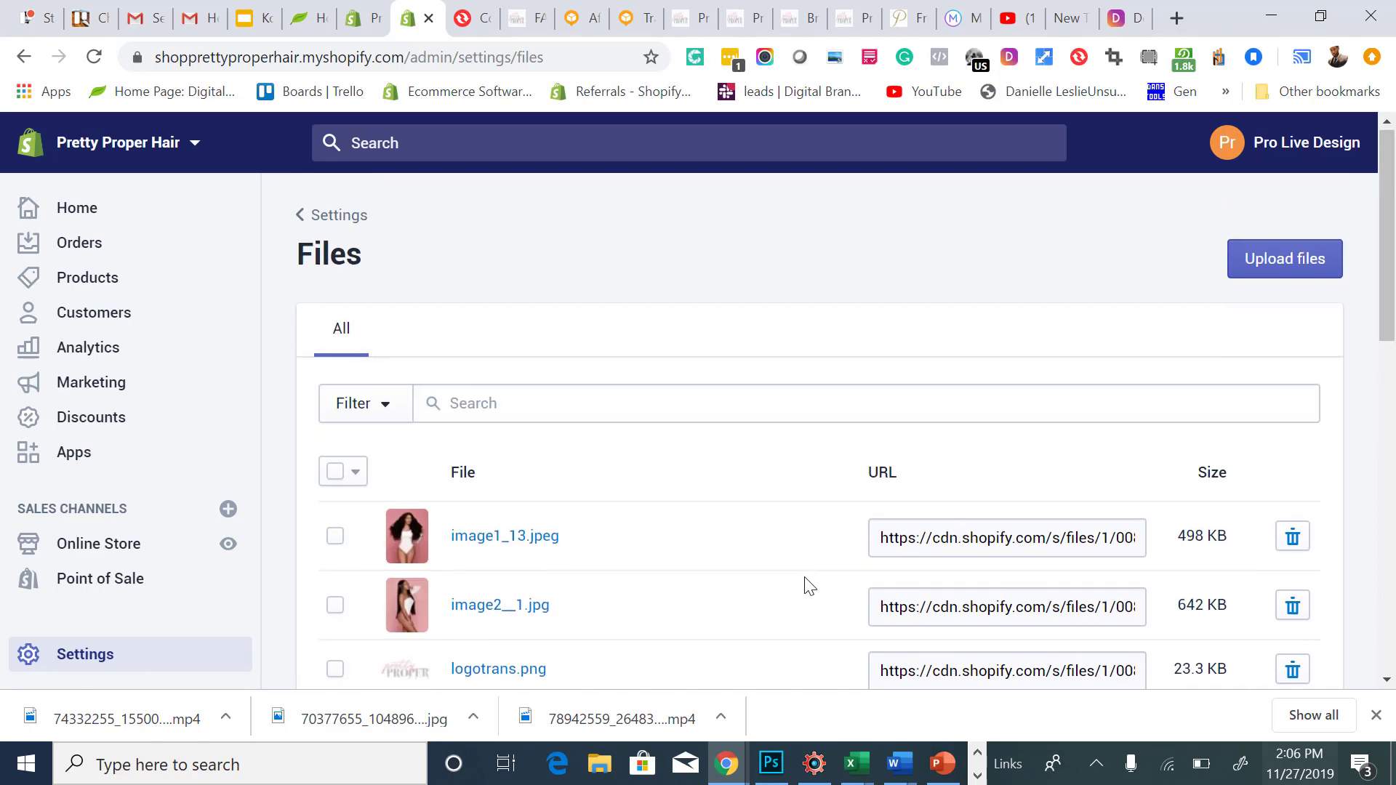
click(1249, 268)
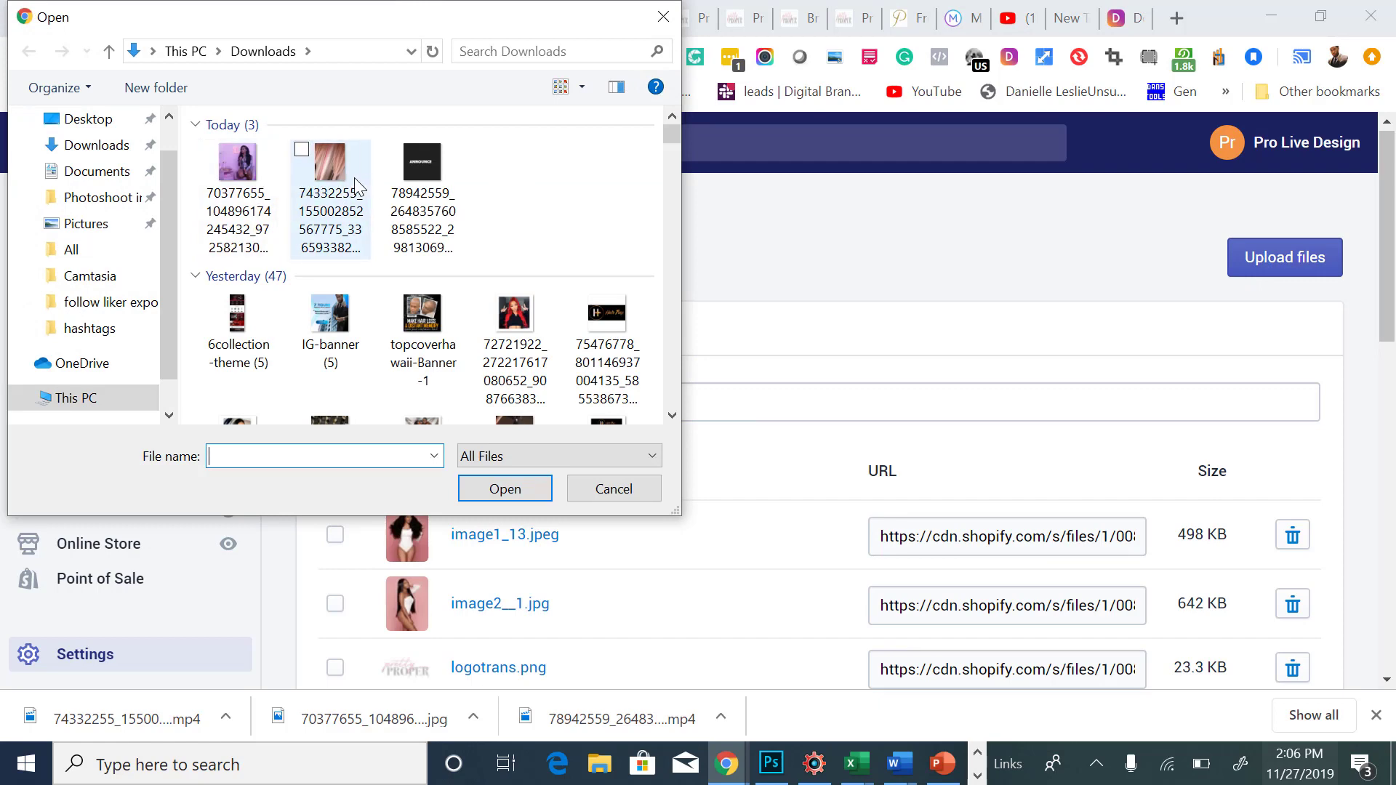
double_click(412, 173)
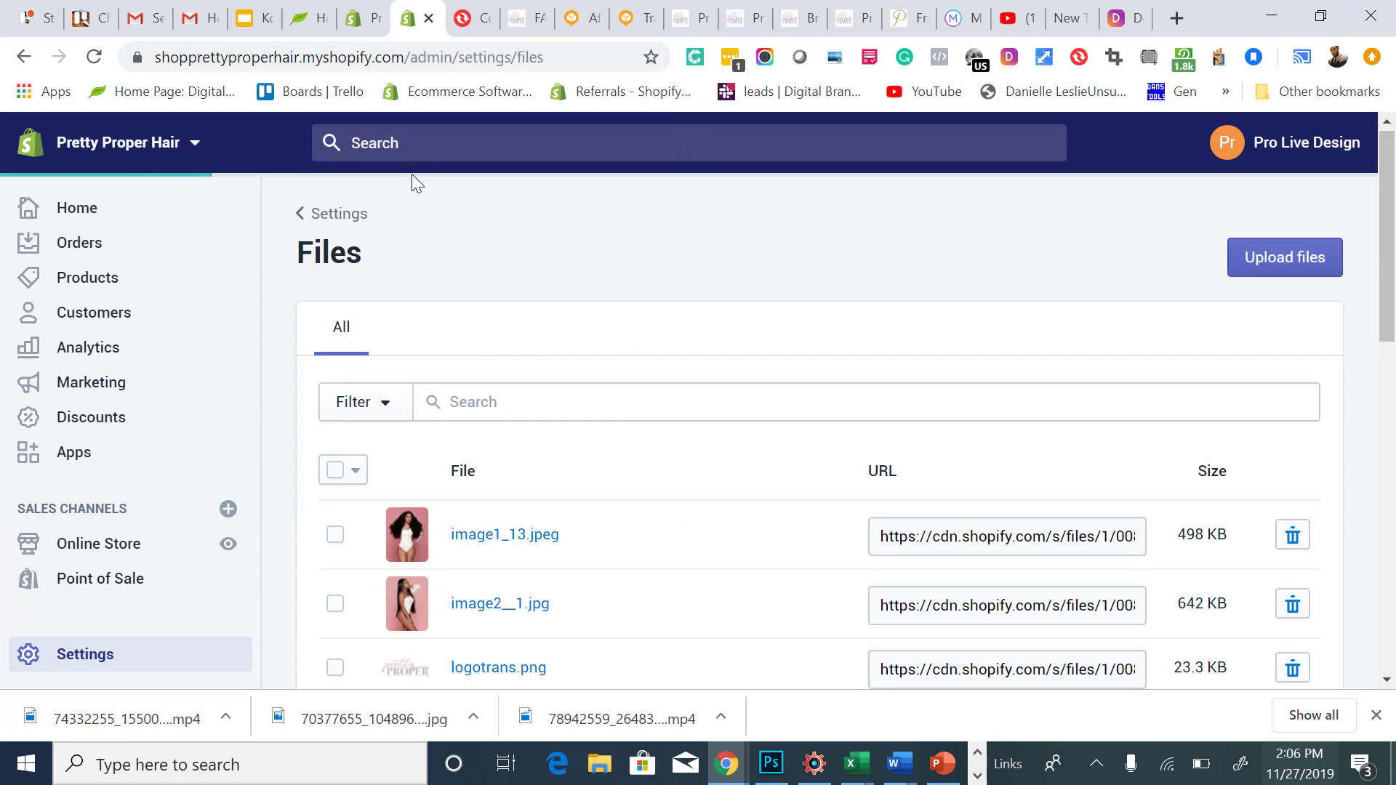
click(1276, 269)
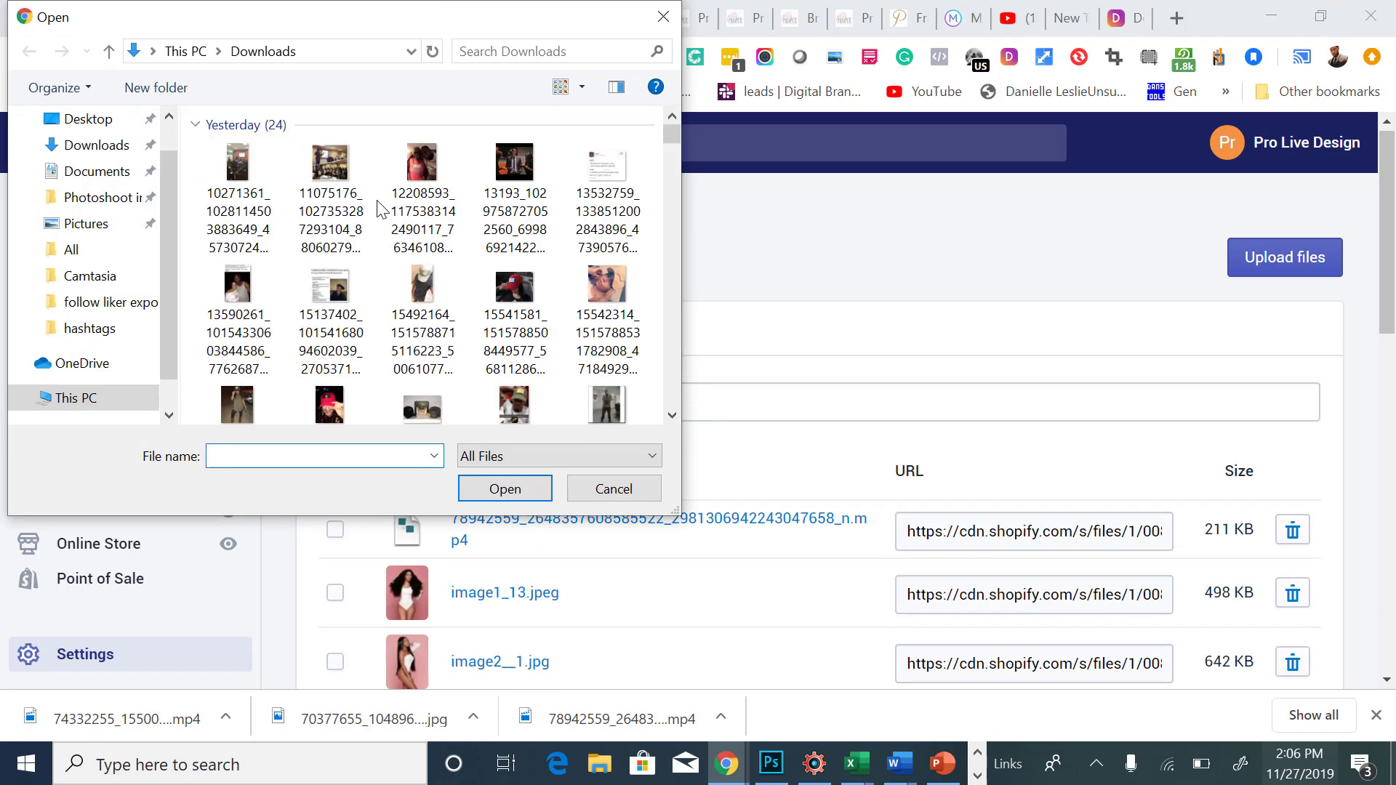
double_click(330, 187)
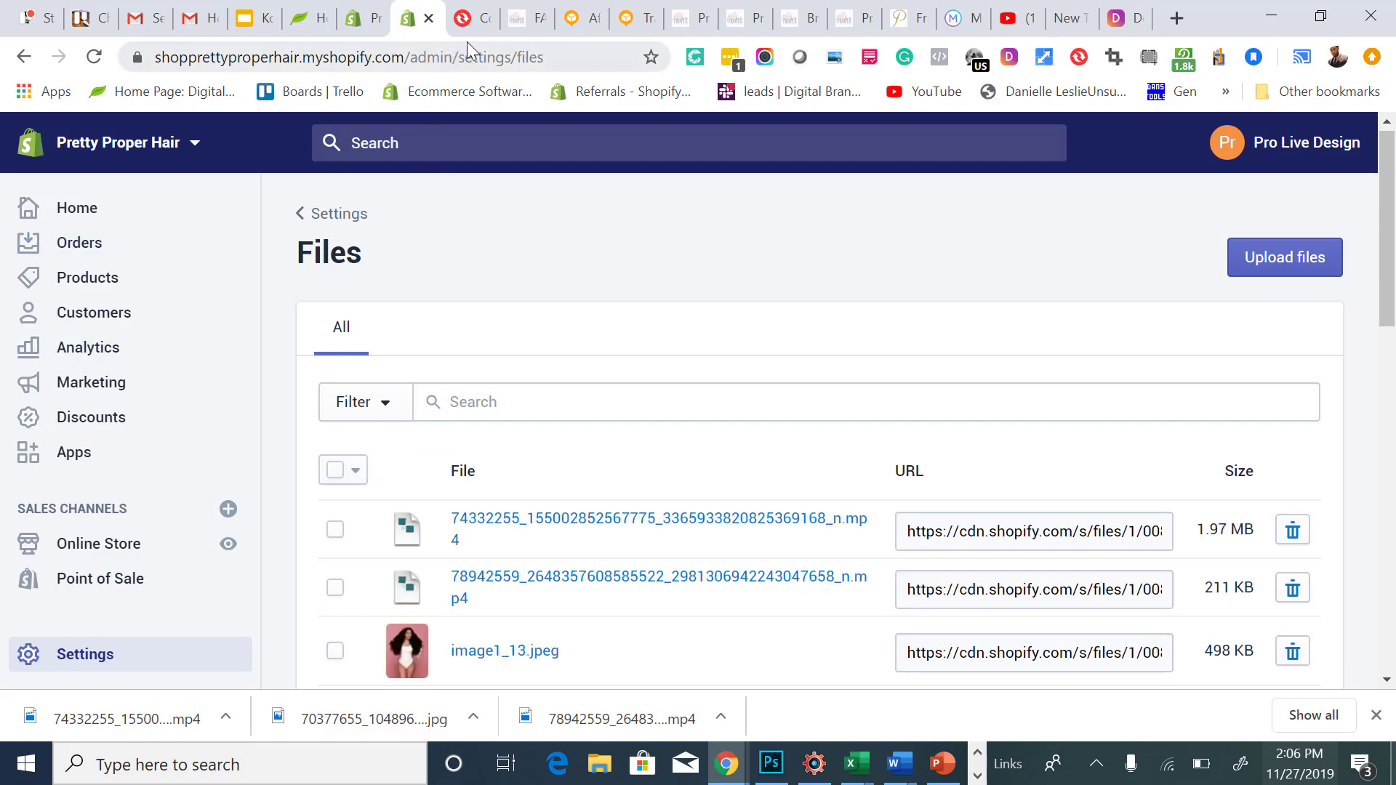
Duplicate the Files page in the browser and open the live New Header theme for customizing in the duplicate.
right_click(414, 29)
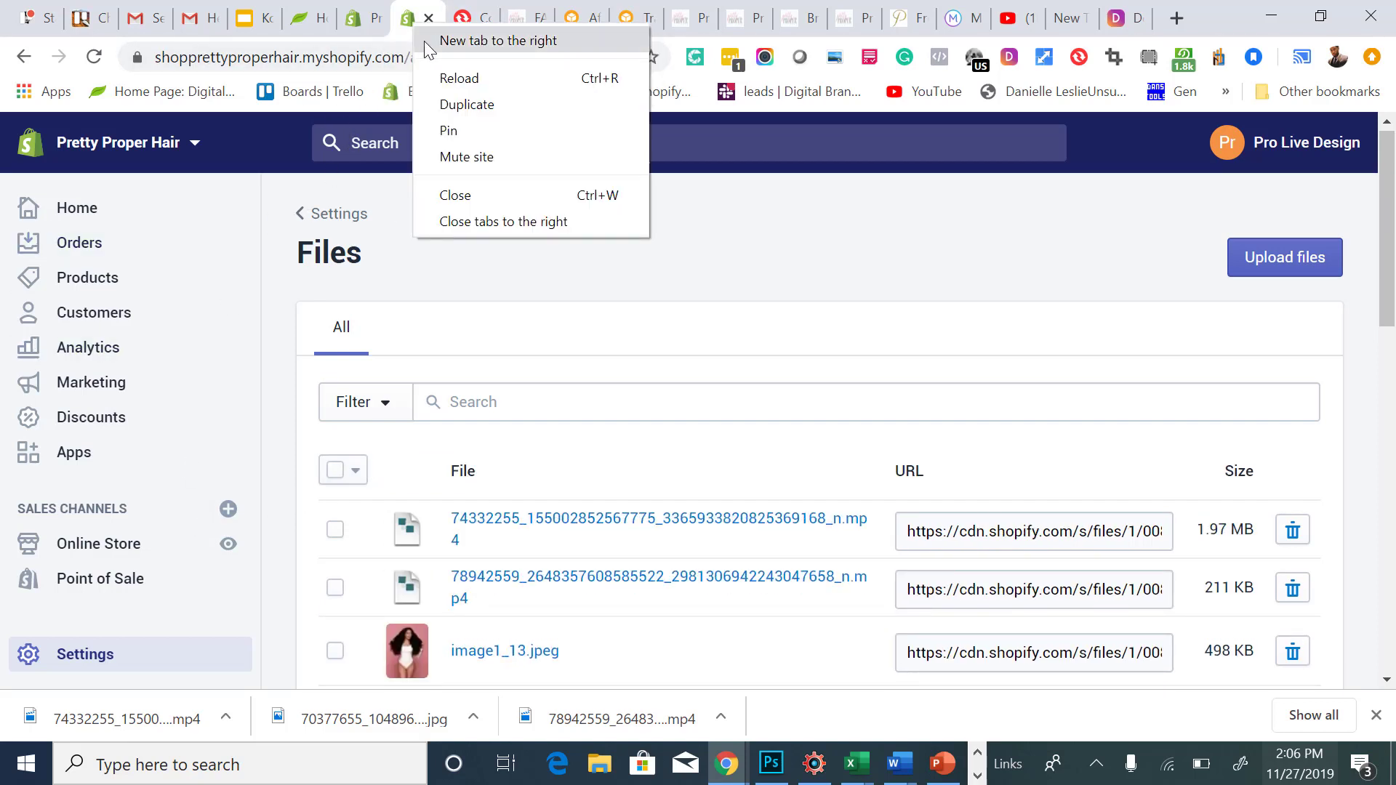
click(465, 98)
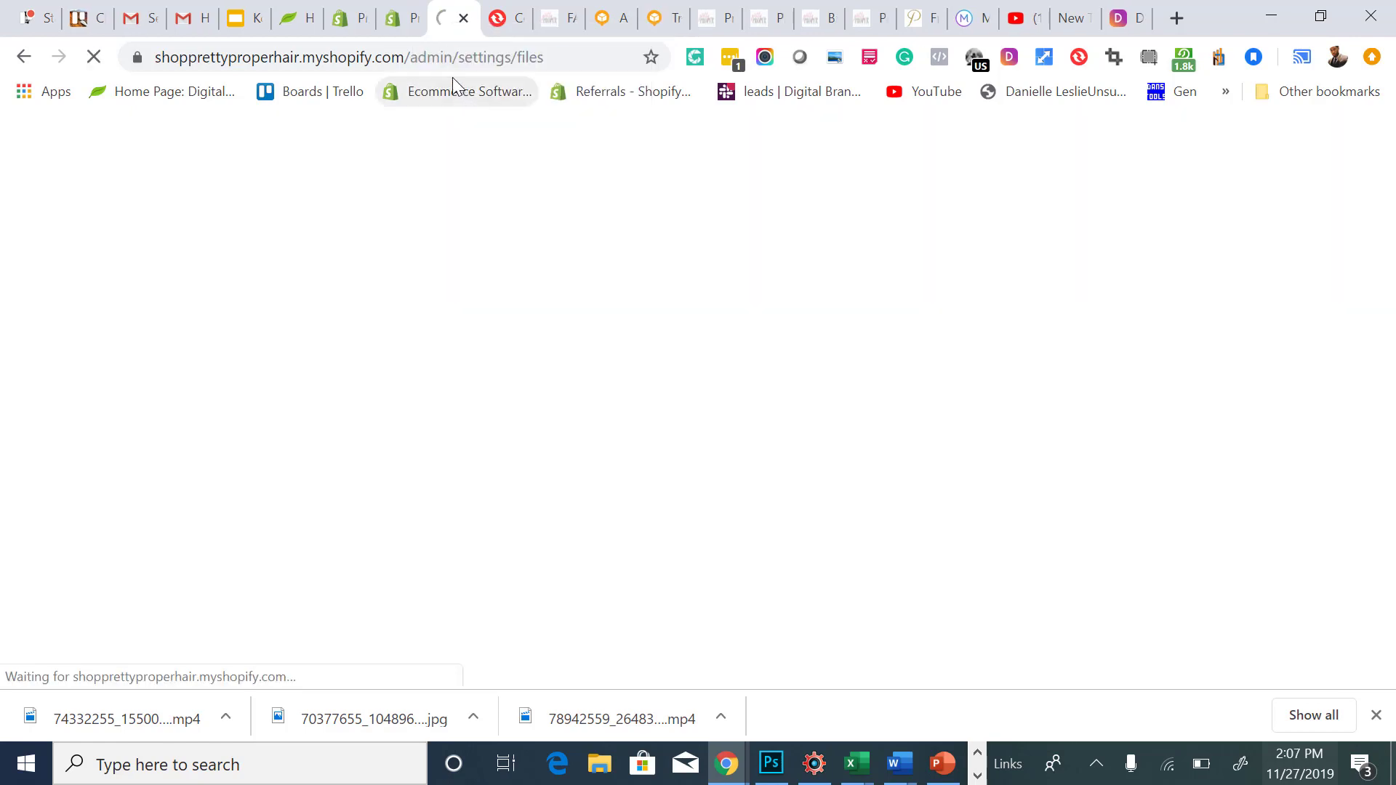
click(398, 23)
click(442, 24)
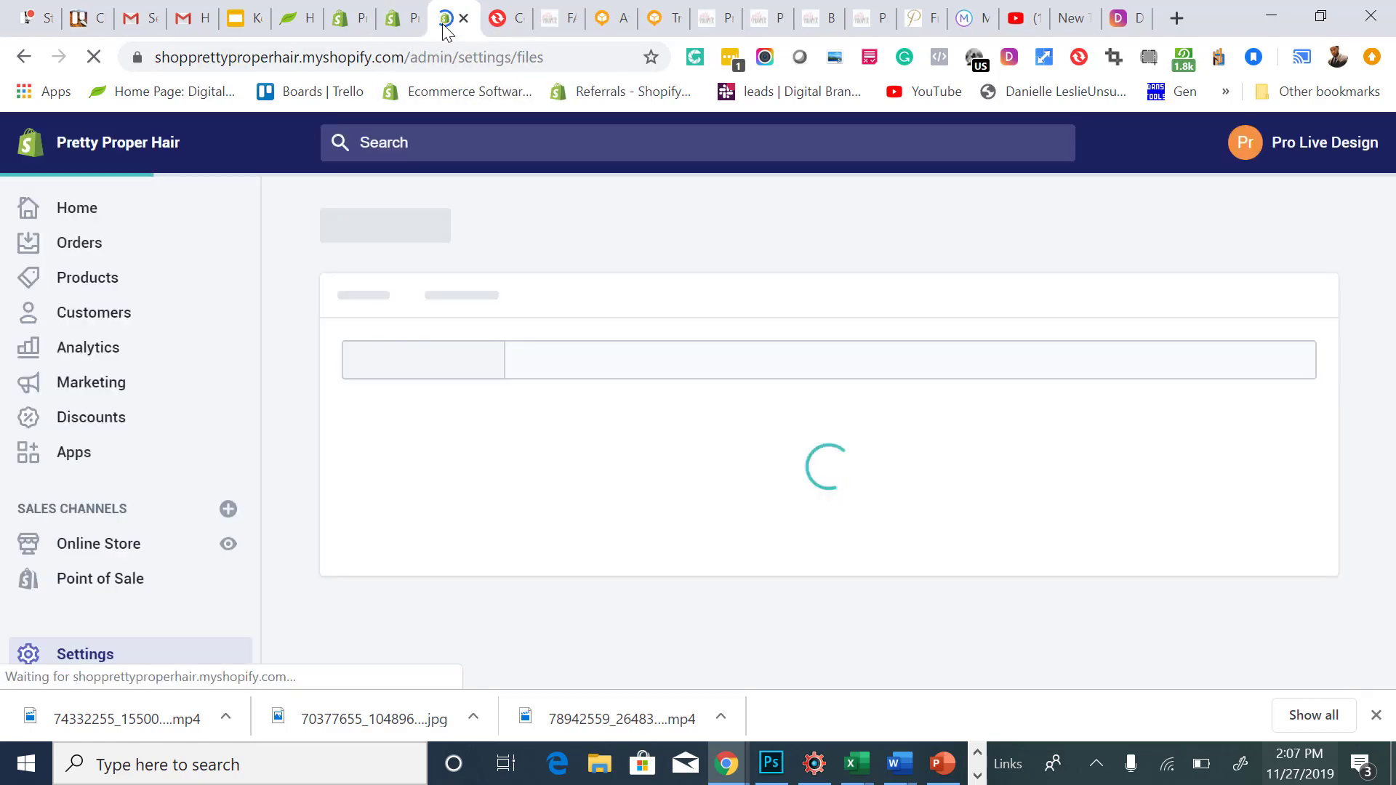
click(147, 550)
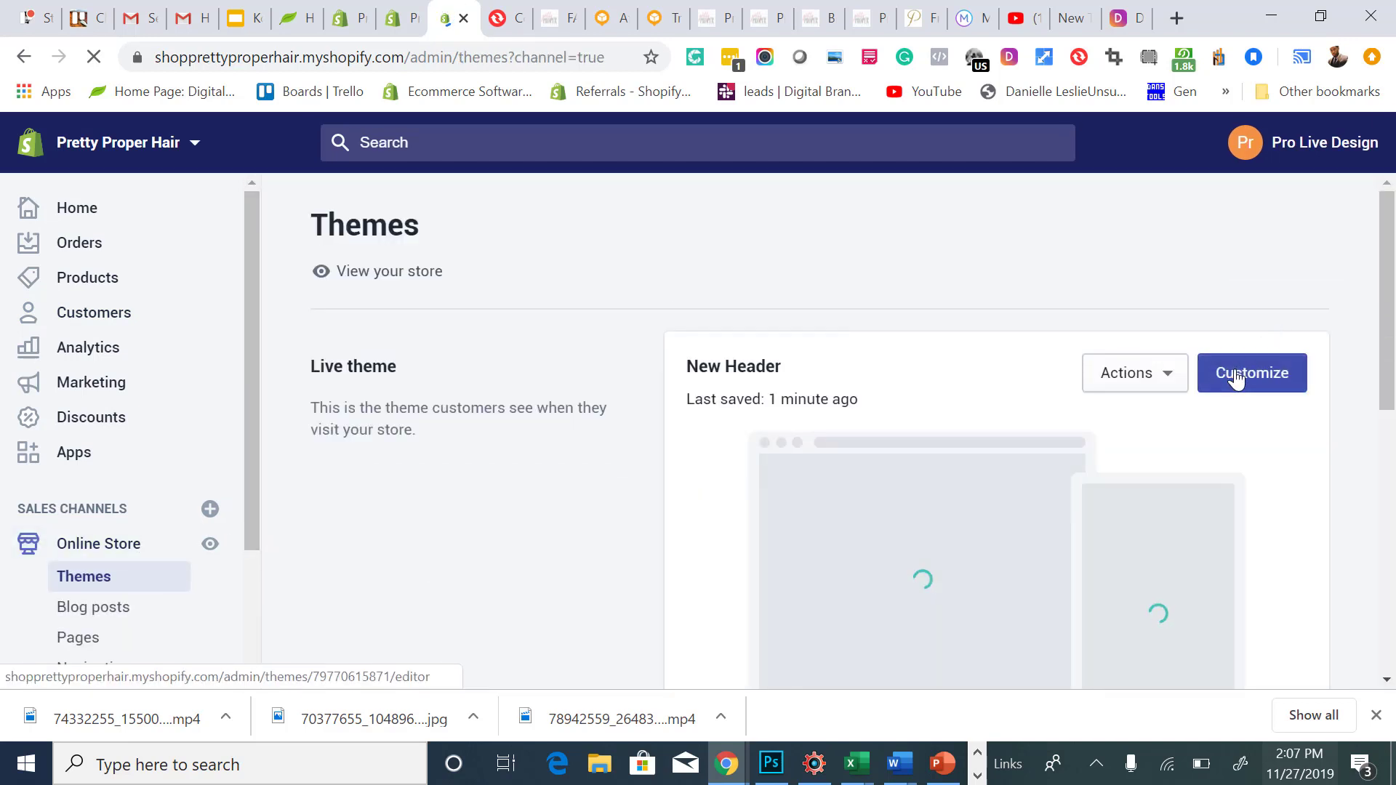
click(1235, 374)
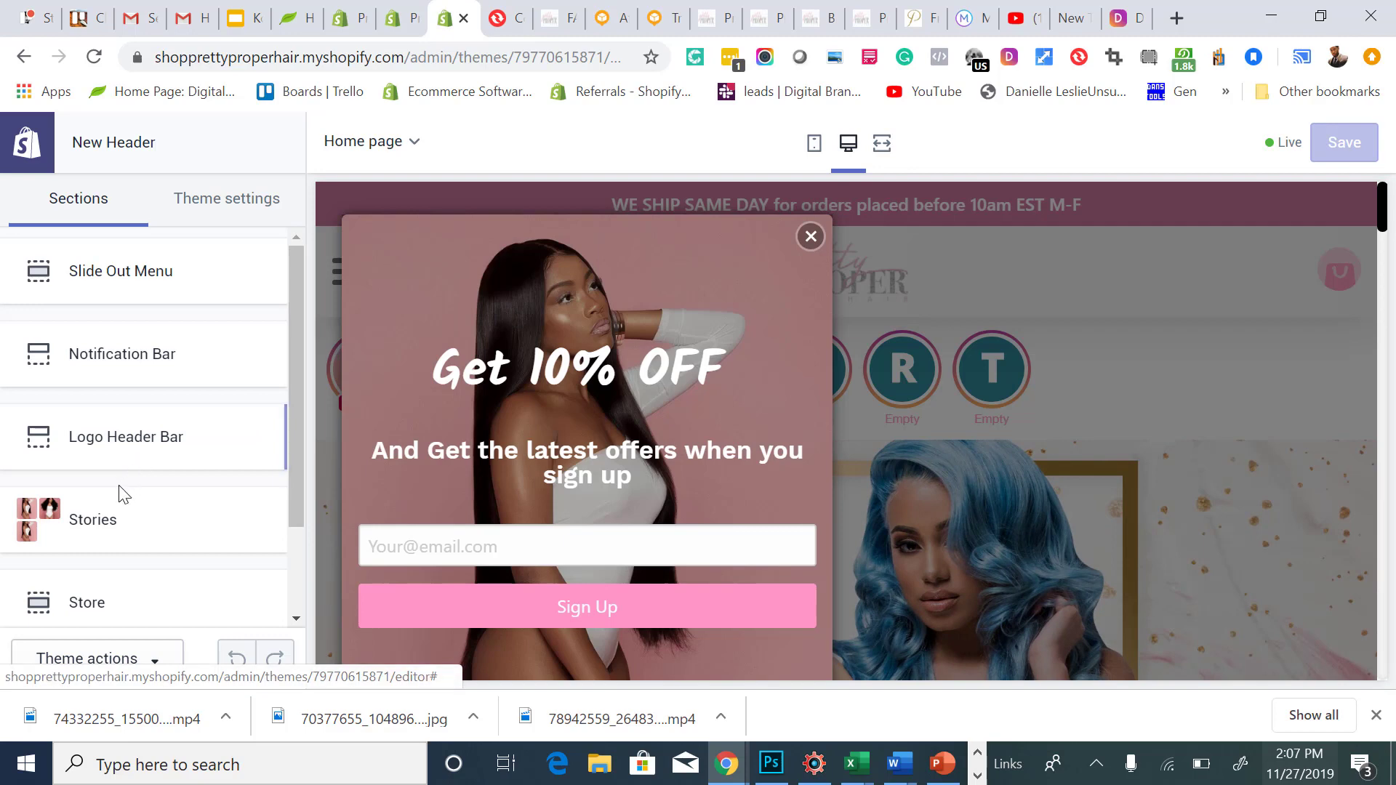
Open the Stories section, dismiss the discount popup and expand the Review story down to its video links.
click(107, 528)
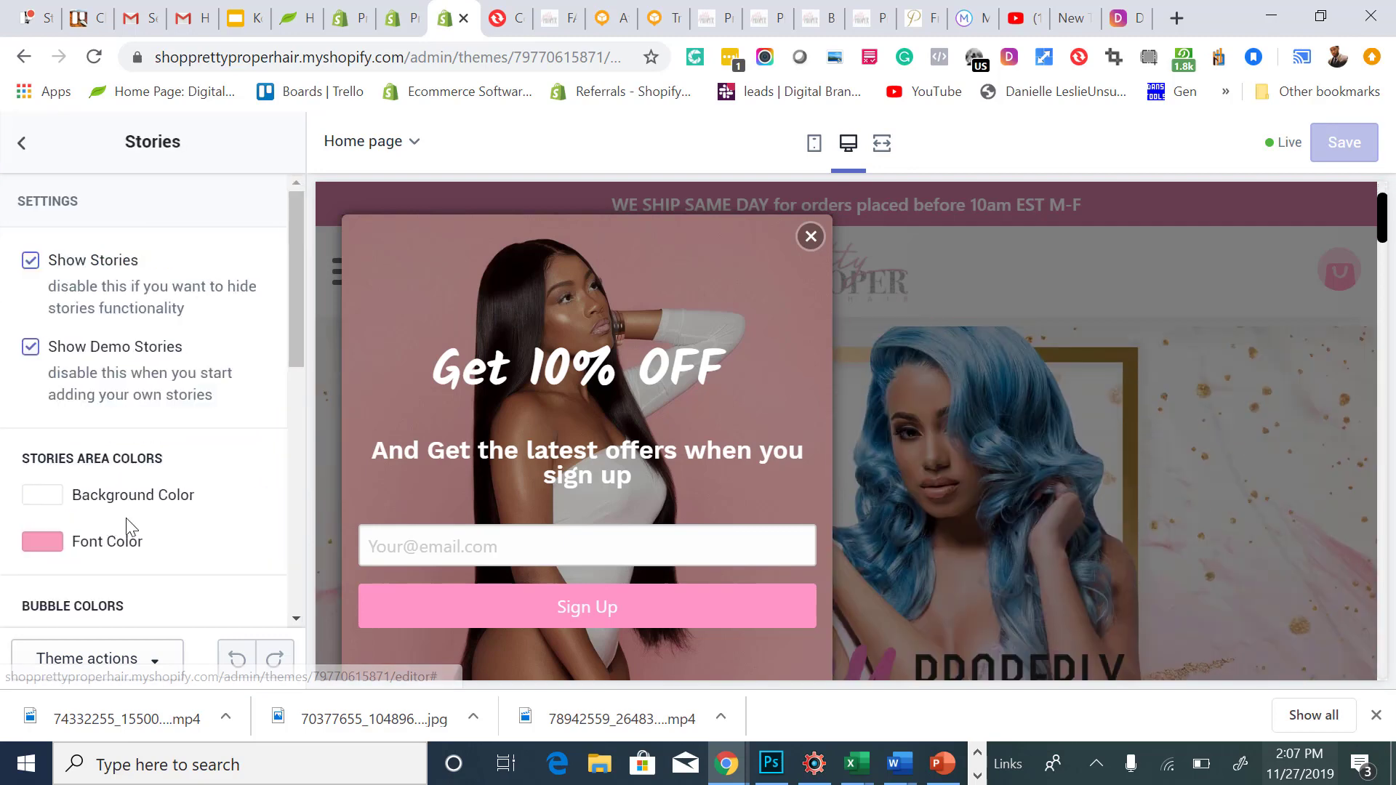
scroll(112, 529, down, 6)
scroll(115, 528, down, 1)
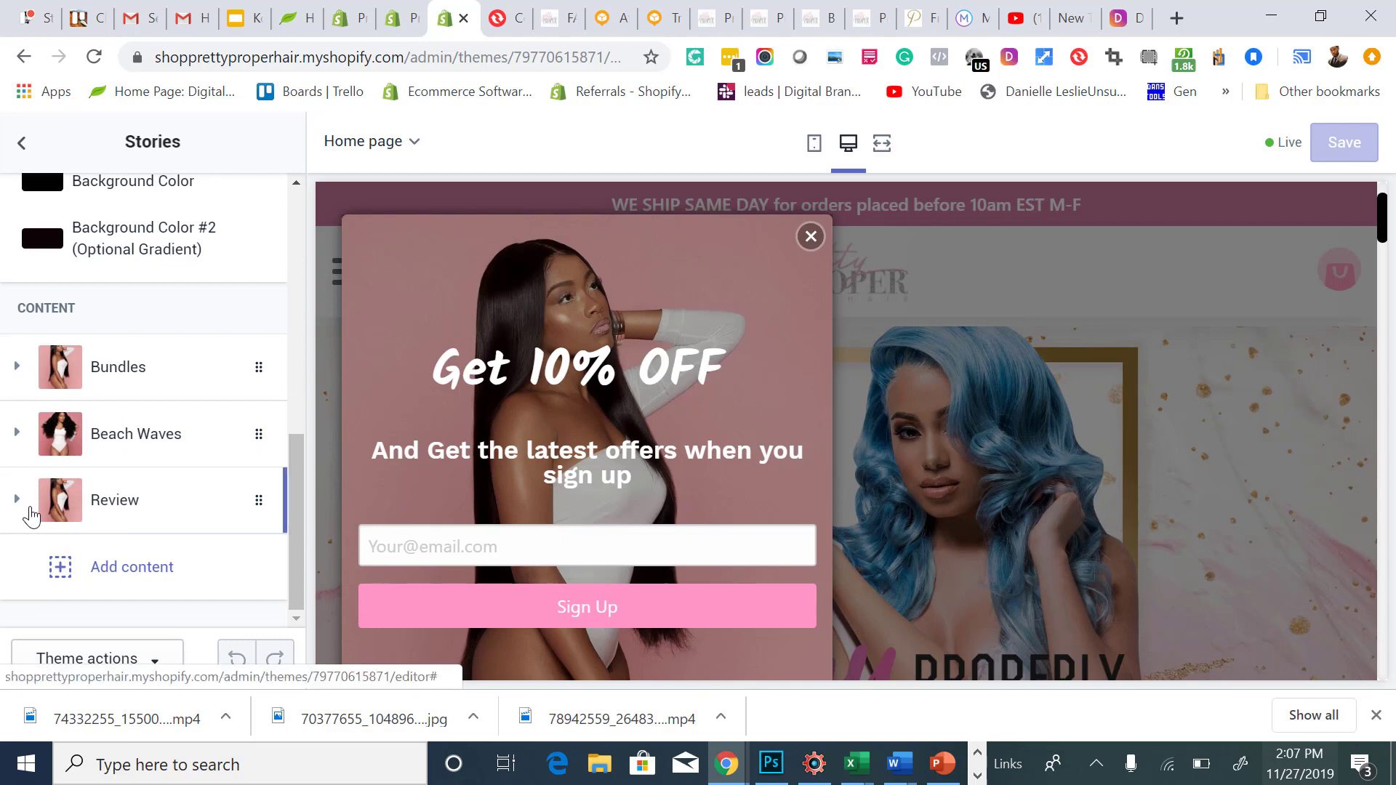
click(811, 236)
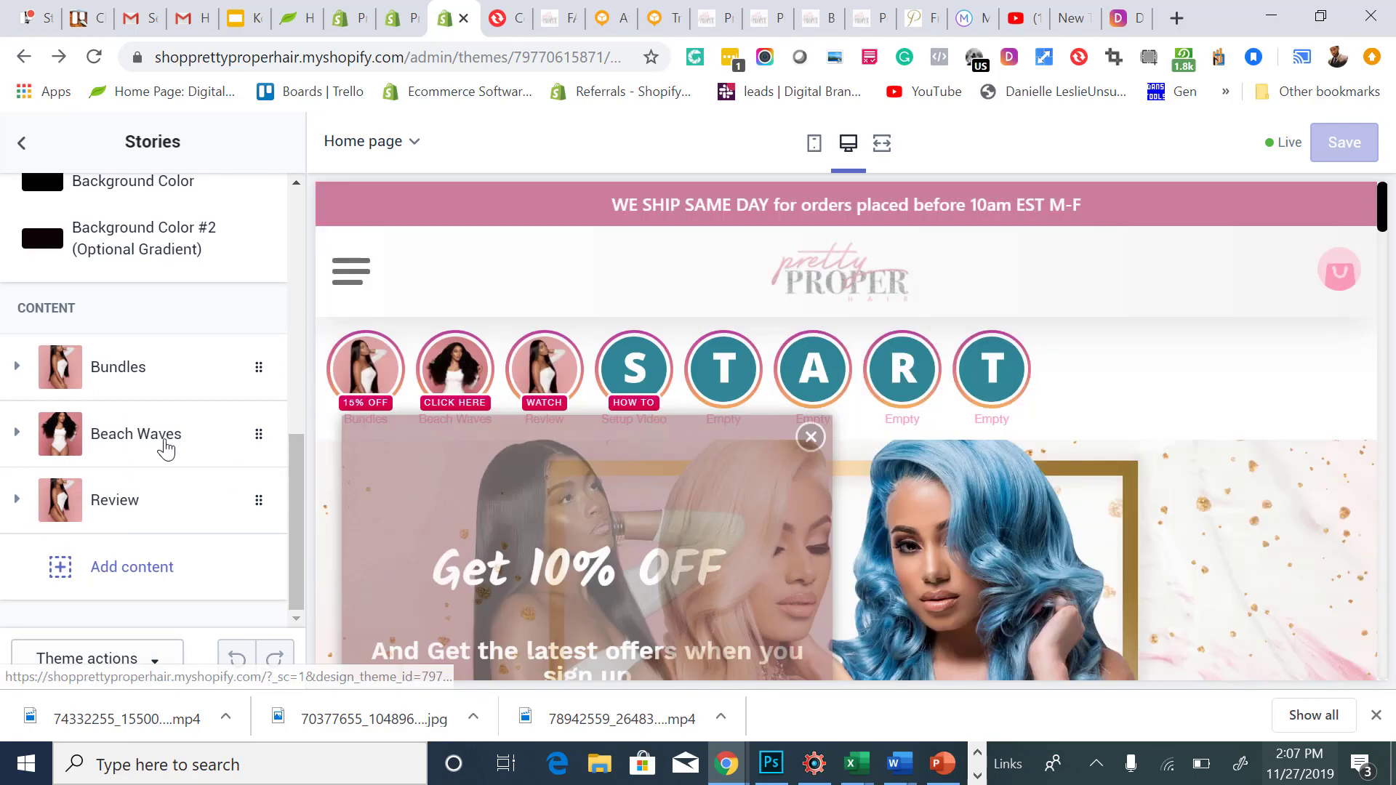
click(28, 500)
scroll(42, 518, down, 6)
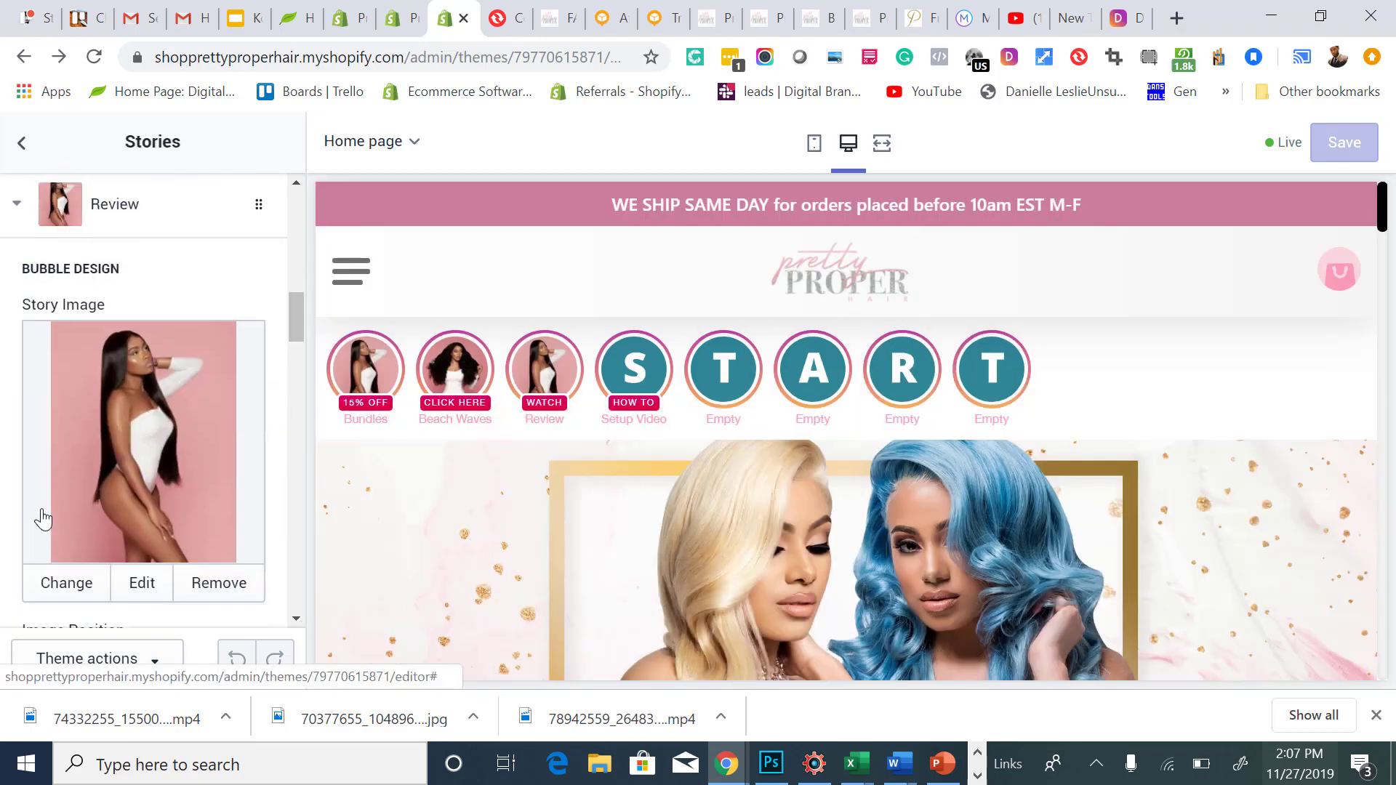
scroll(42, 518, down, 6)
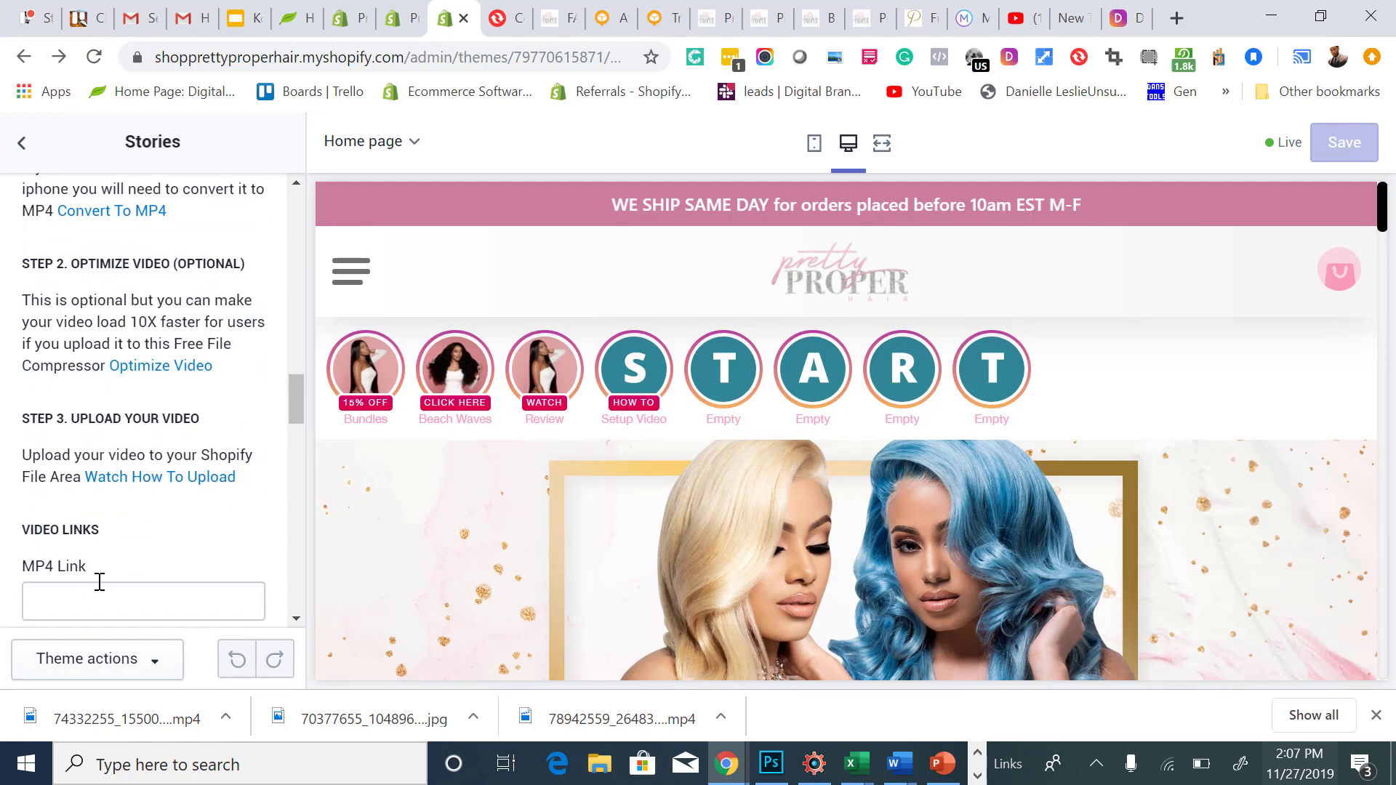
Copy the 78942559 video's URL from Files and paste it as the Review story's first MP4 link.
click(396, 20)
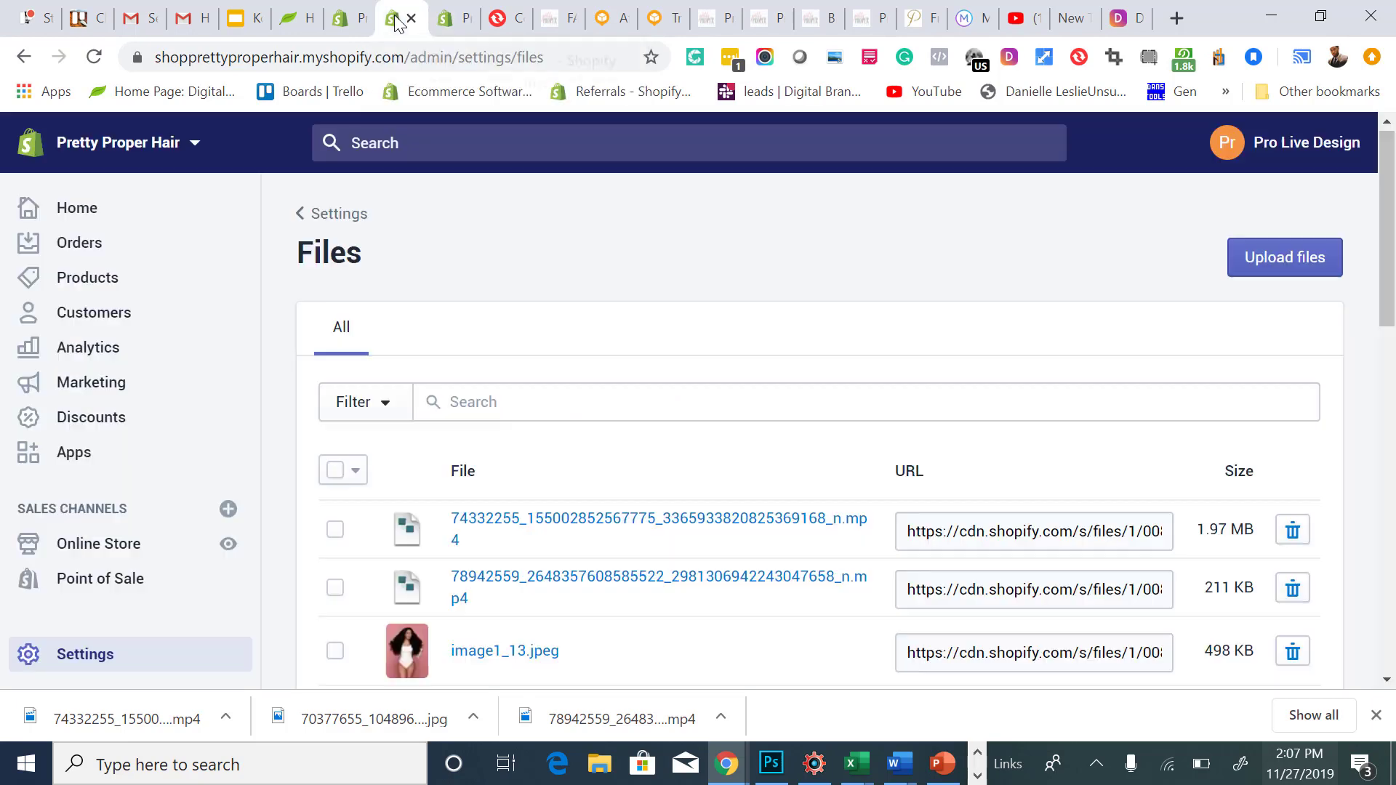
drag(915, 589, 560, 22)
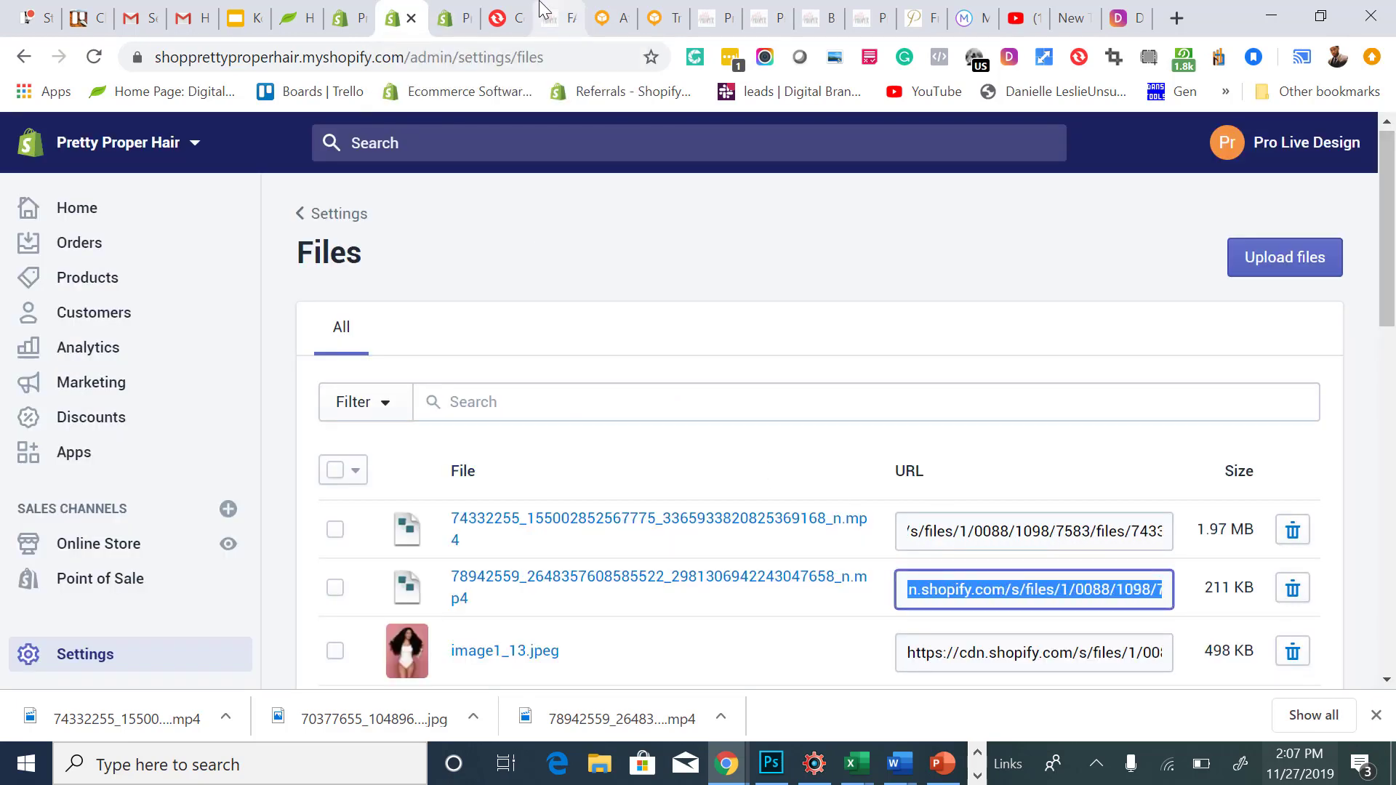
click(348, 16)
click(452, 18)
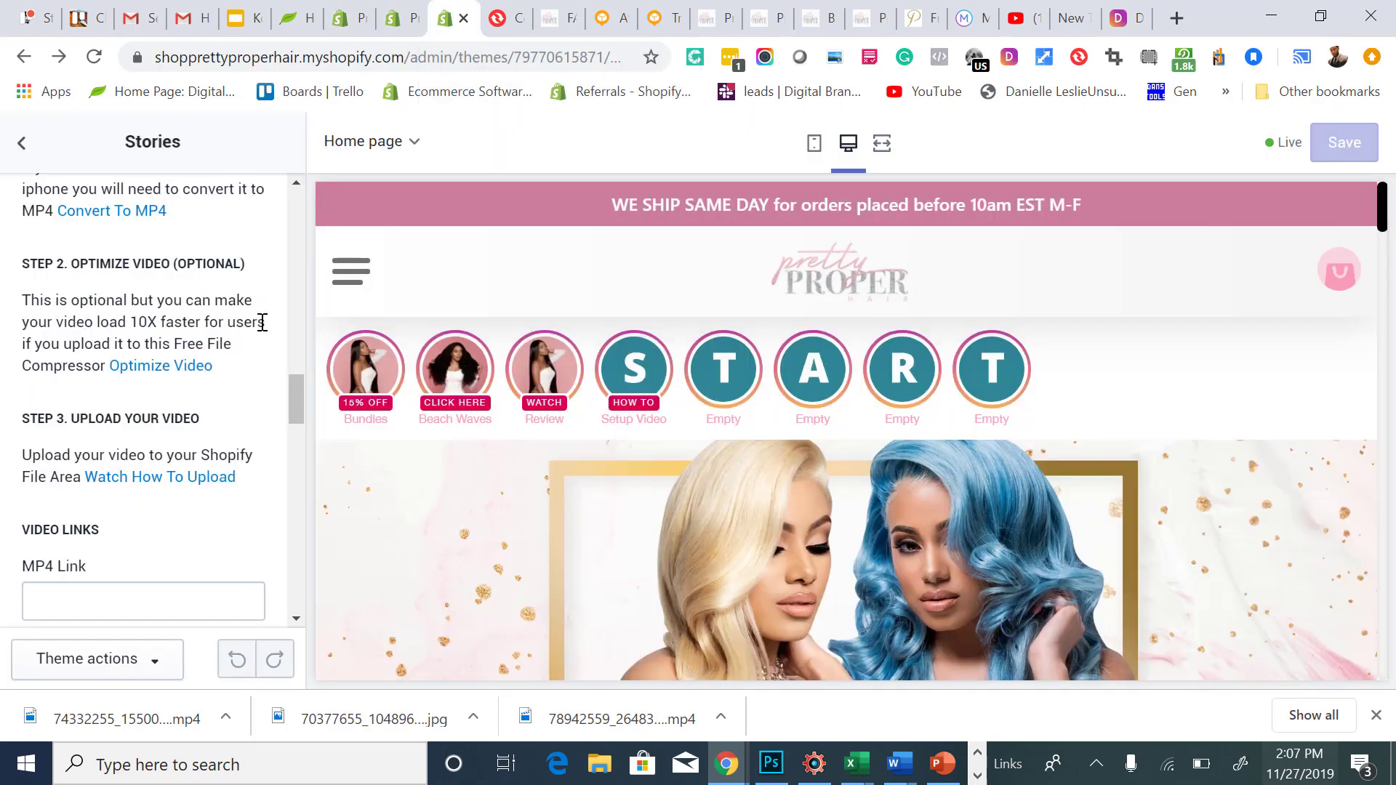
click(103, 594)
key(ctrl+v)
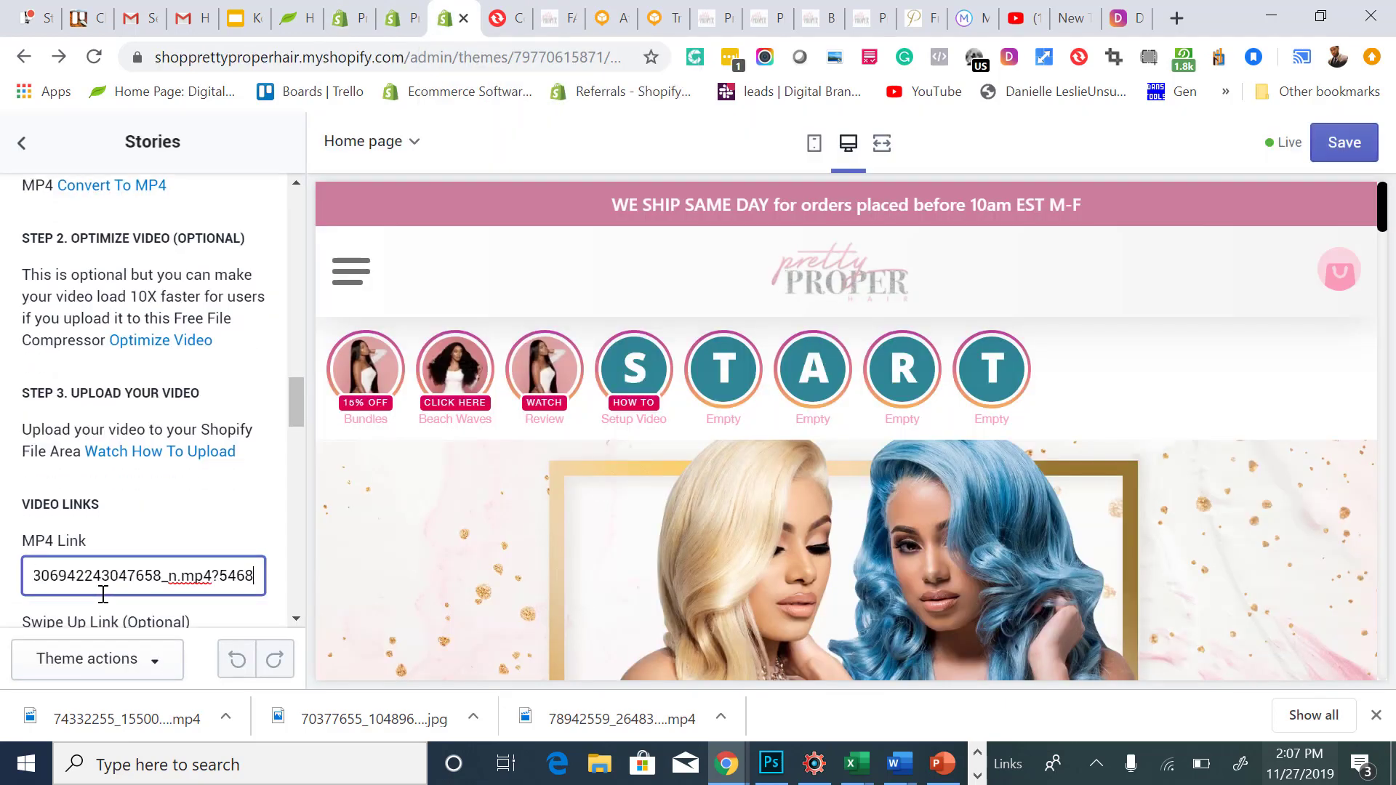
Set the first video's Swipe Up Link to the Brazilian Pretty Straight product.
scroll(103, 600, down, 1)
scroll(104, 603, down, 1)
click(129, 530)
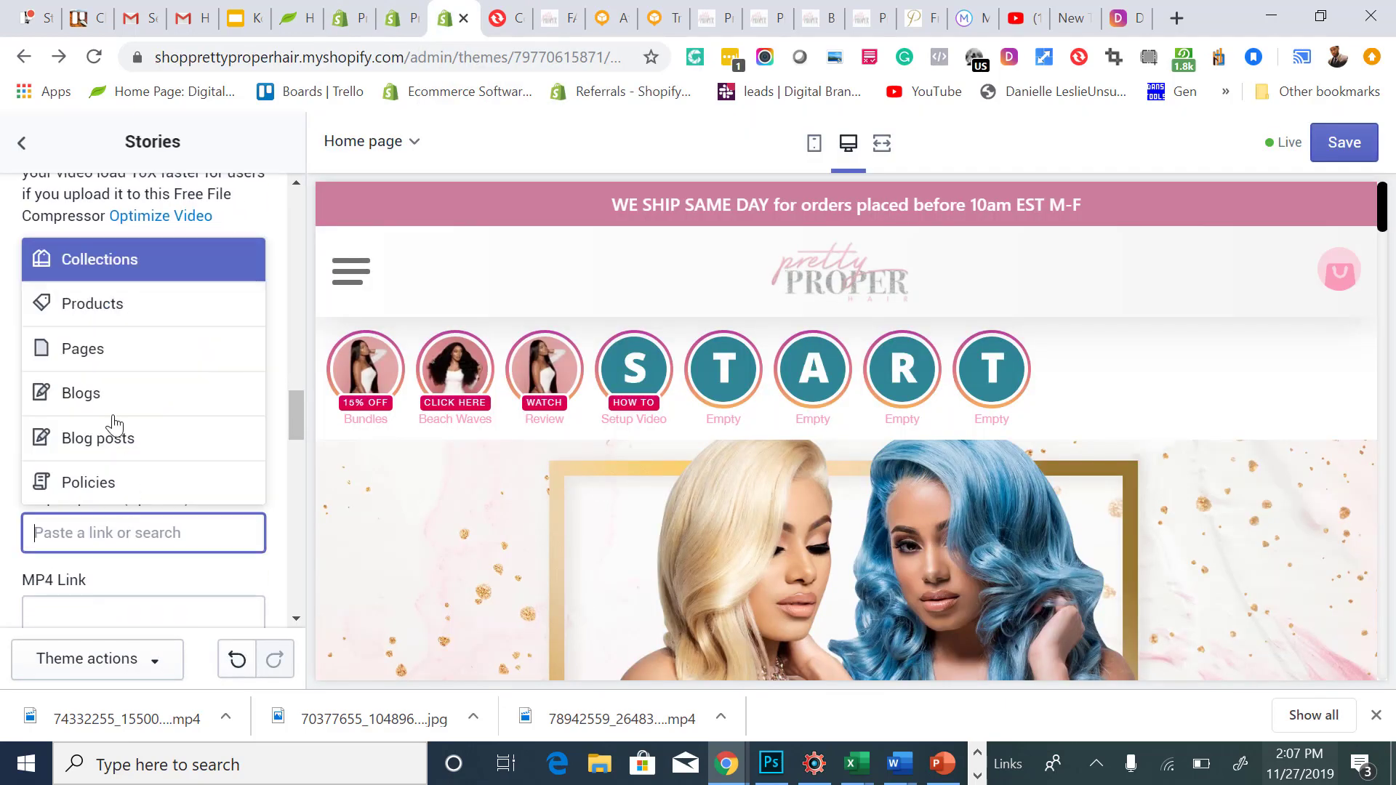
click(104, 305)
scroll(120, 385, down, 8)
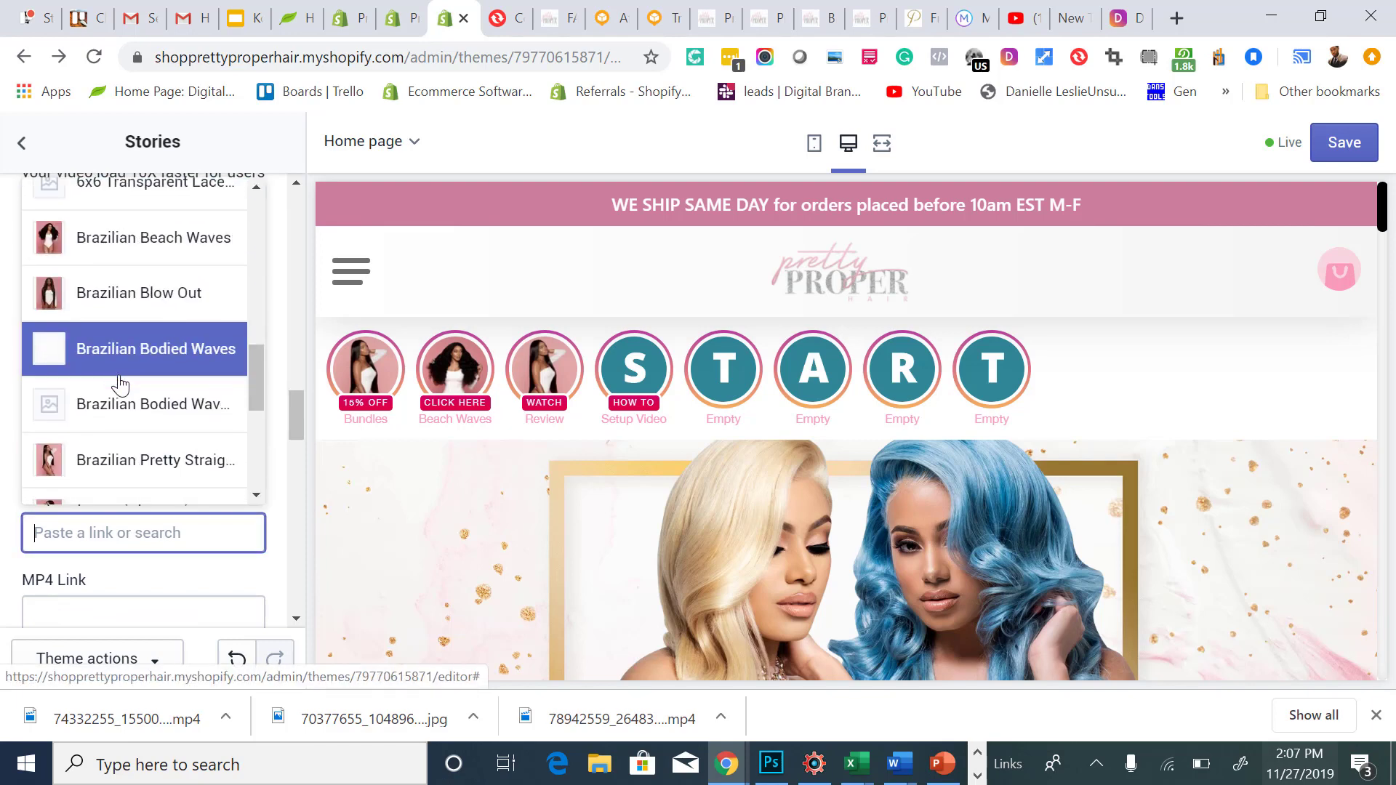
scroll(120, 382, up, 2)
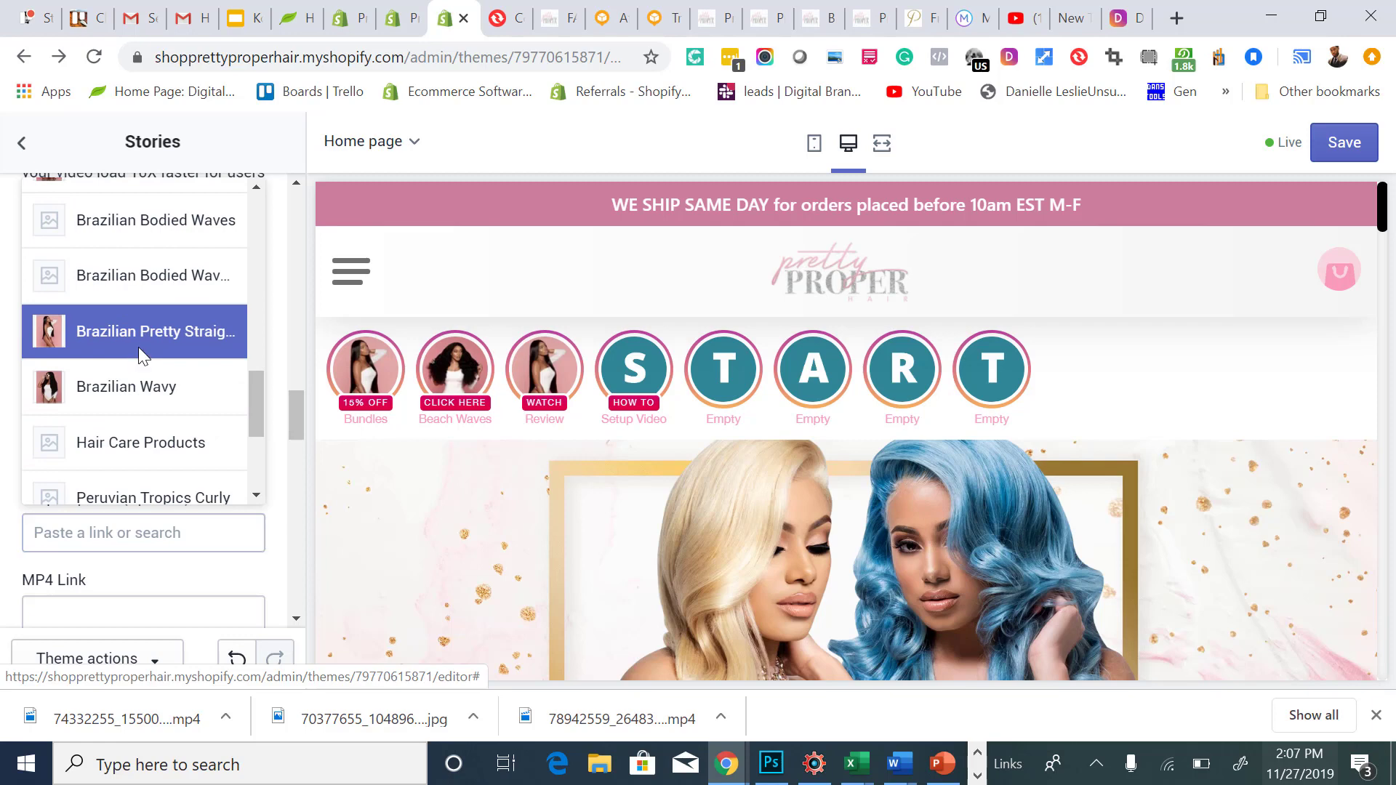
click(138, 357)
Copy the 74332255 video's URL from Files and paste it as the Review story's second MP4 link.
scroll(102, 509, down, 2)
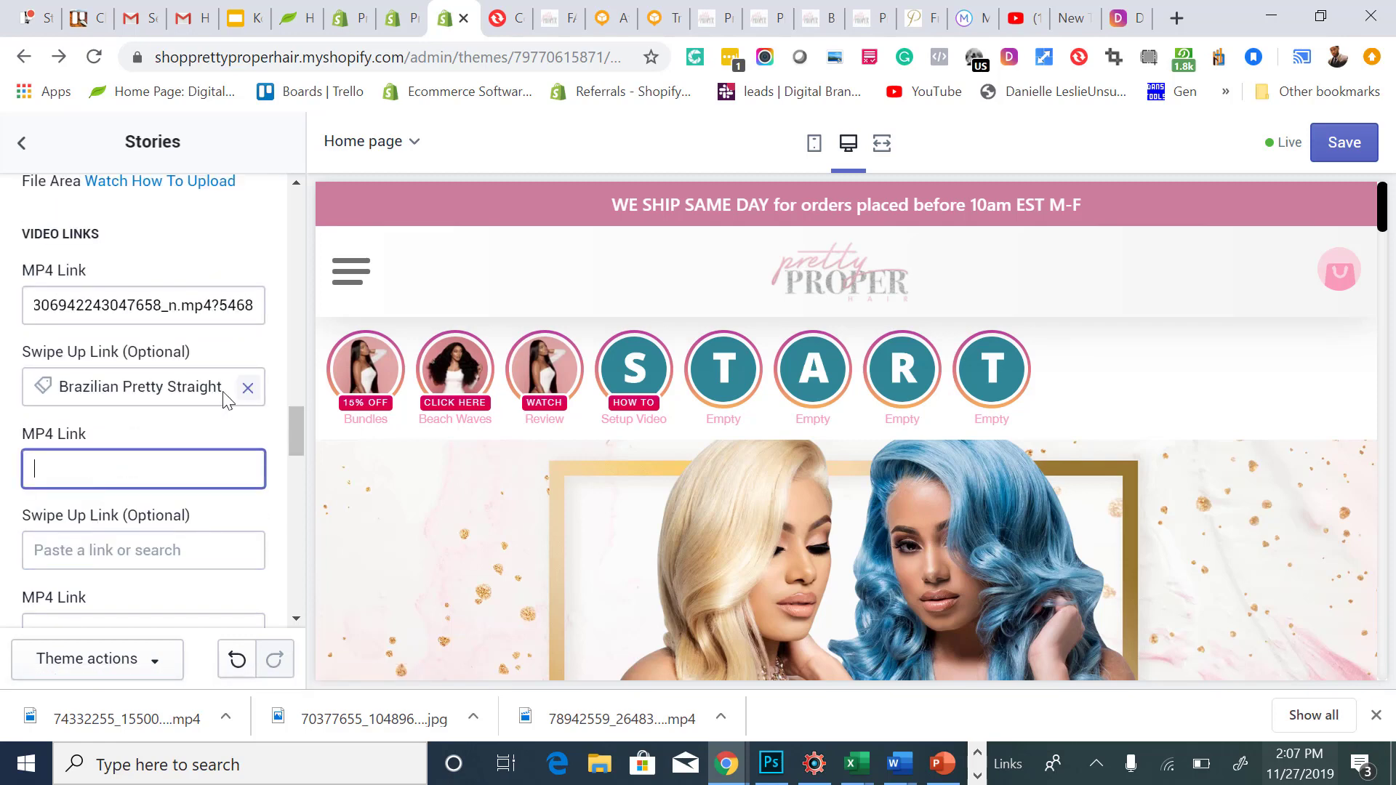
click(409, 29)
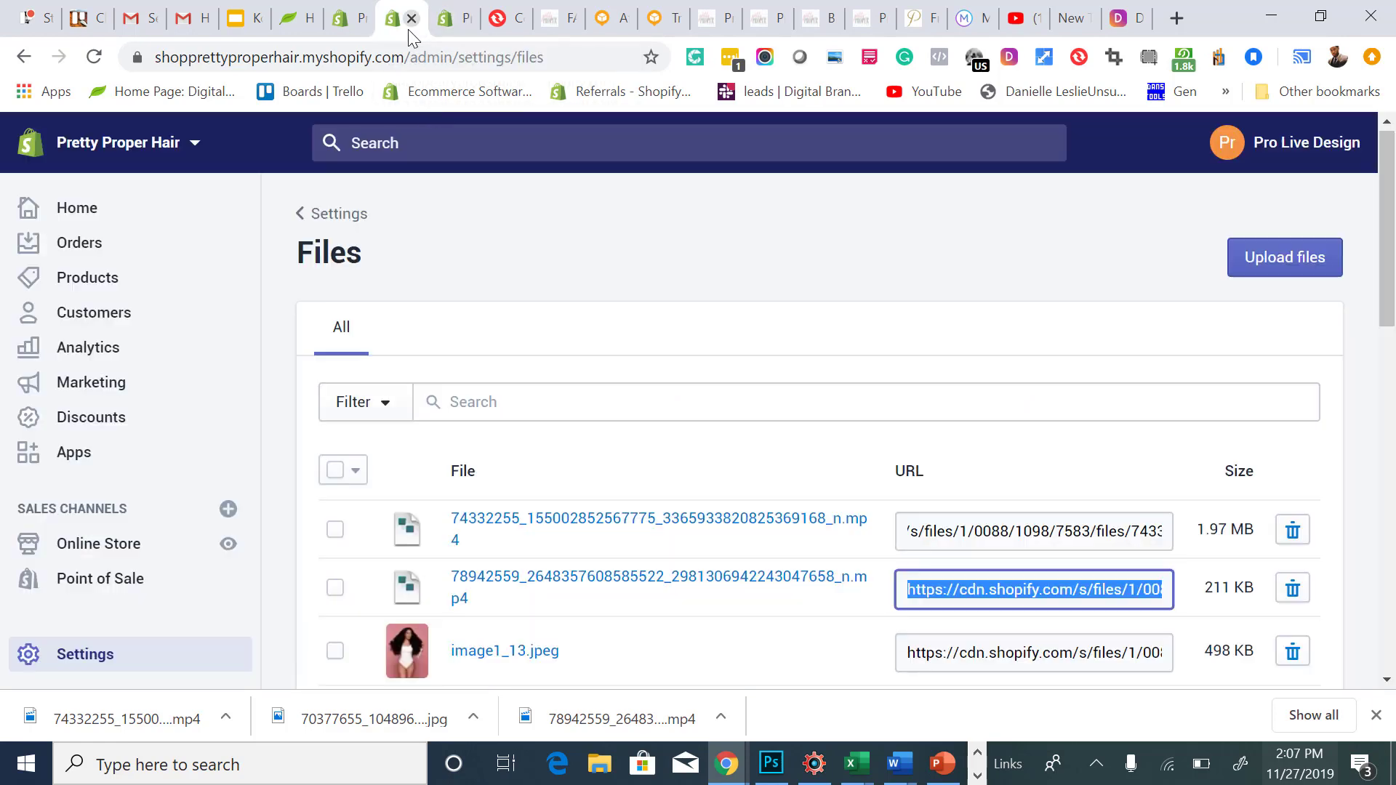
click(960, 536)
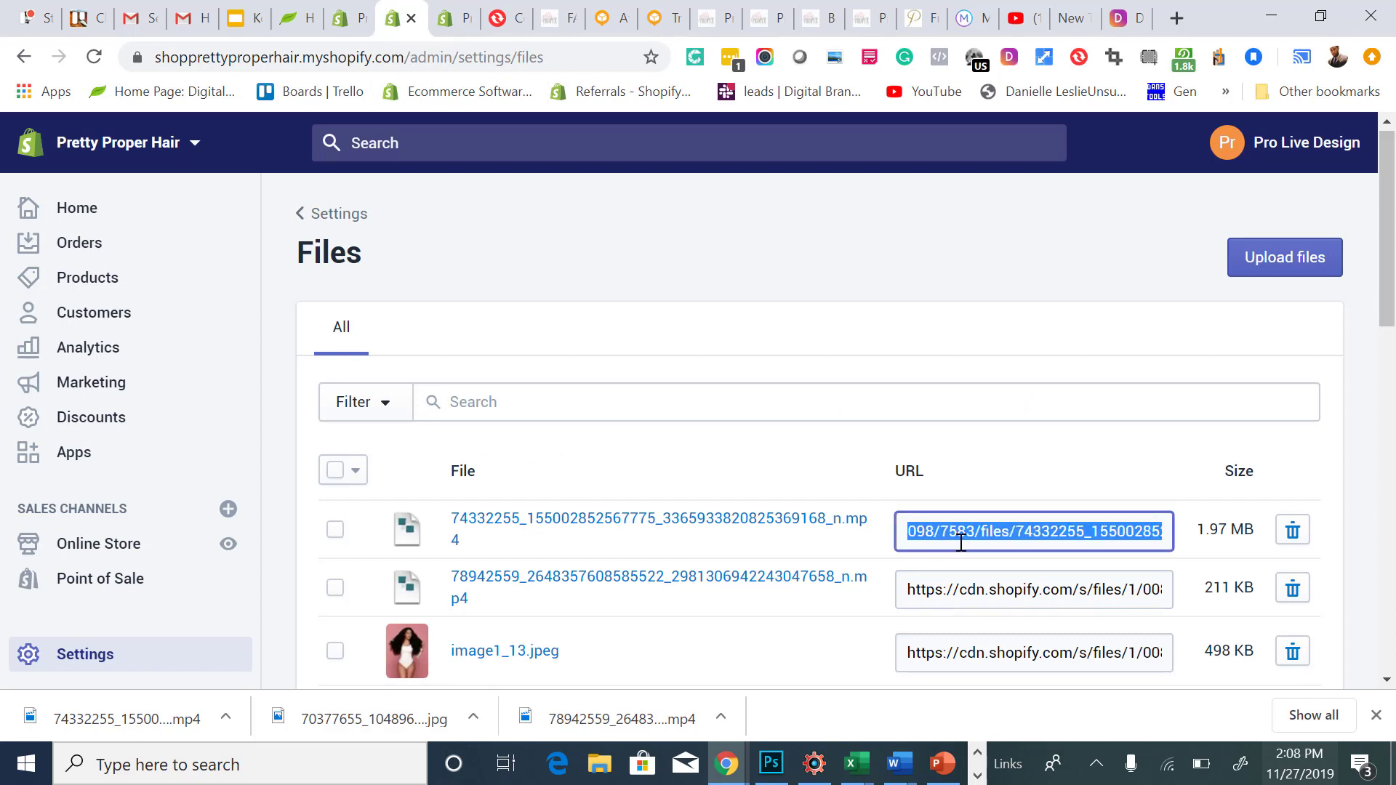
click(443, 26)
key(ctrl+v)
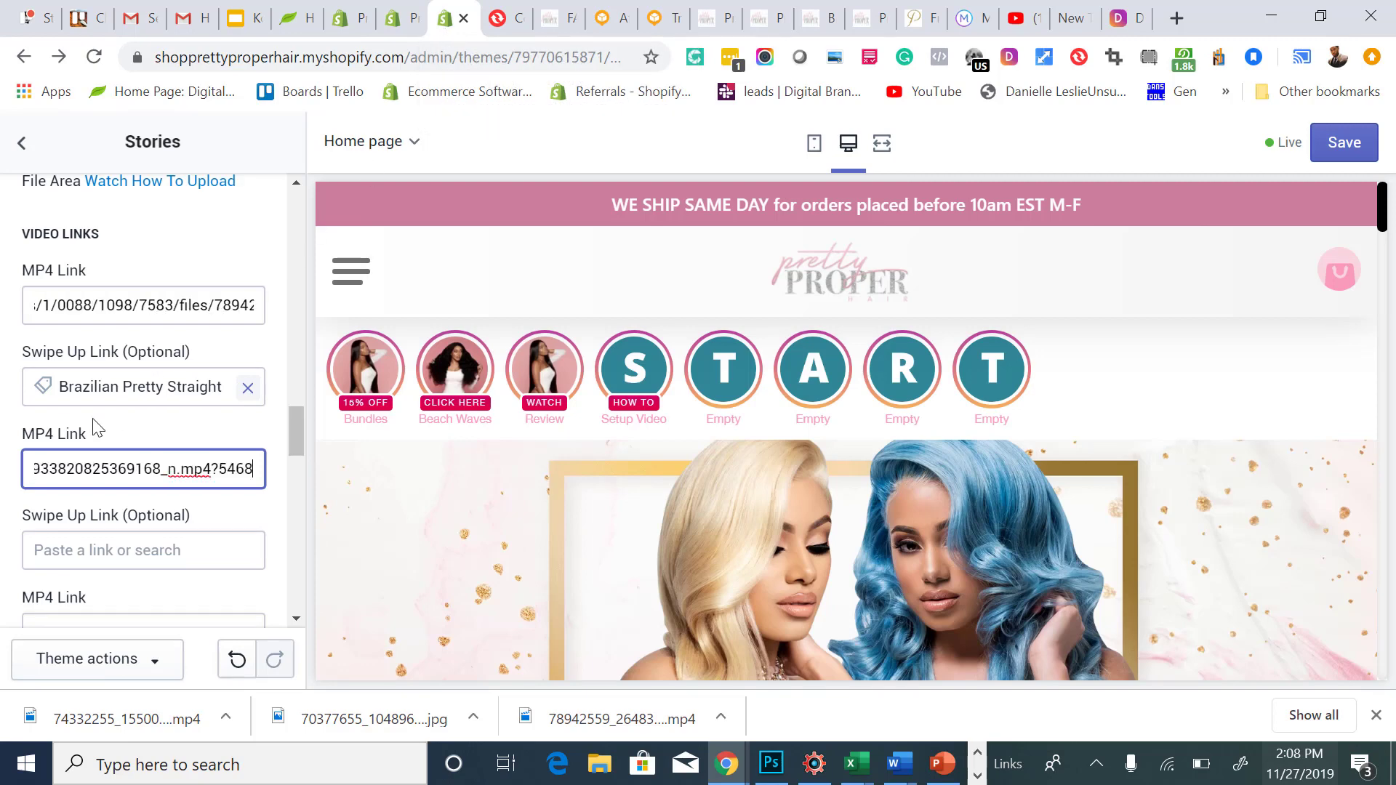
Set the second video's Swipe Up Link in the Review story to the All Products product.
click(94, 549)
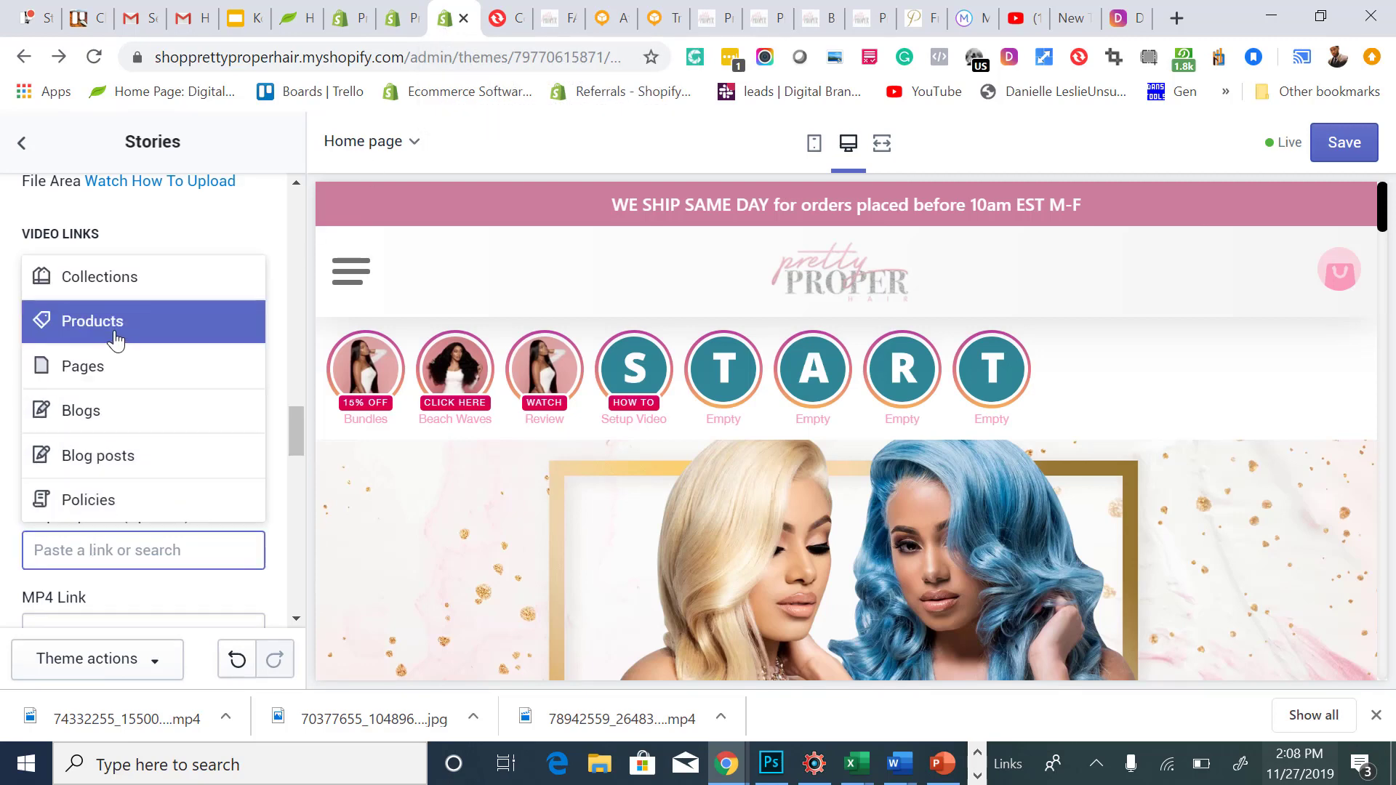
click(111, 331)
scroll(120, 400, down, 1)
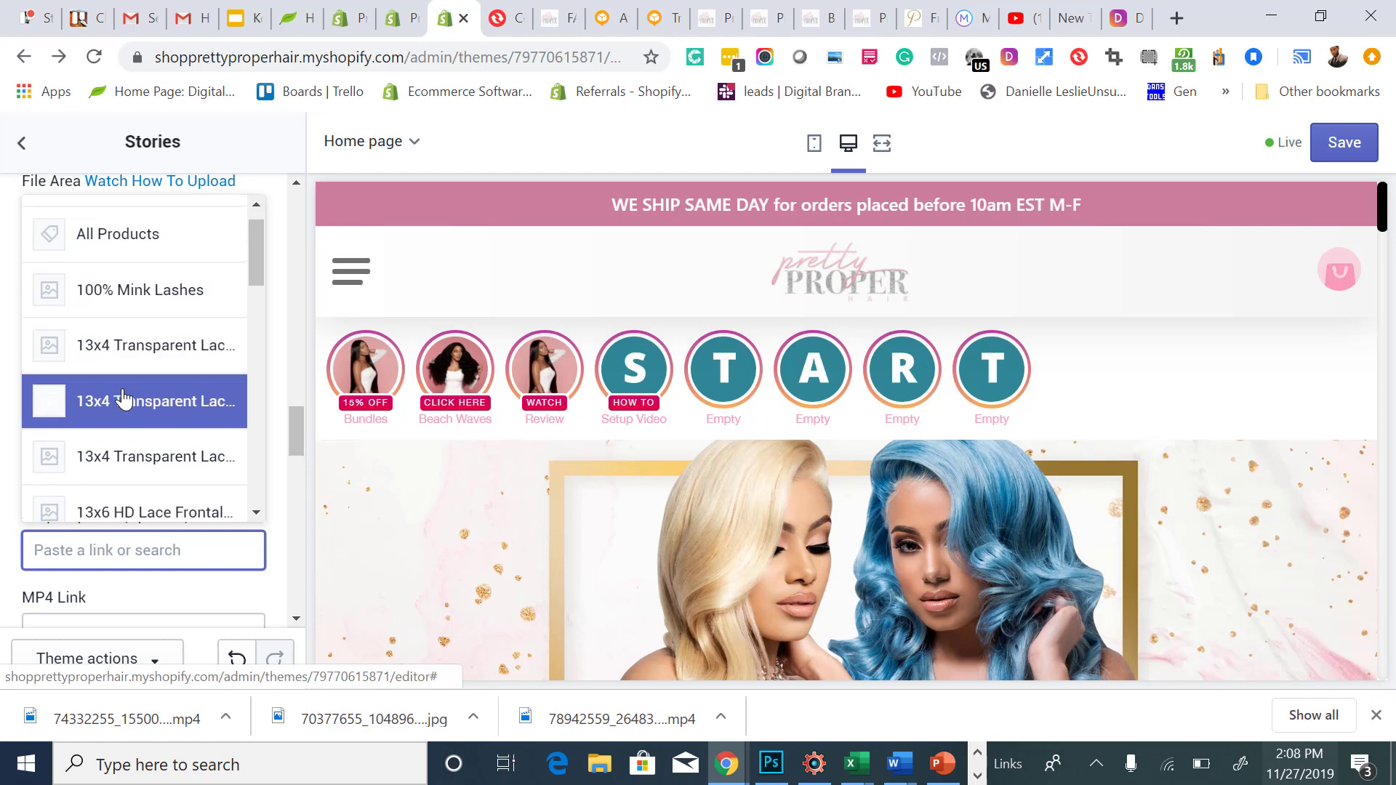
scroll(124, 399, up, 3)
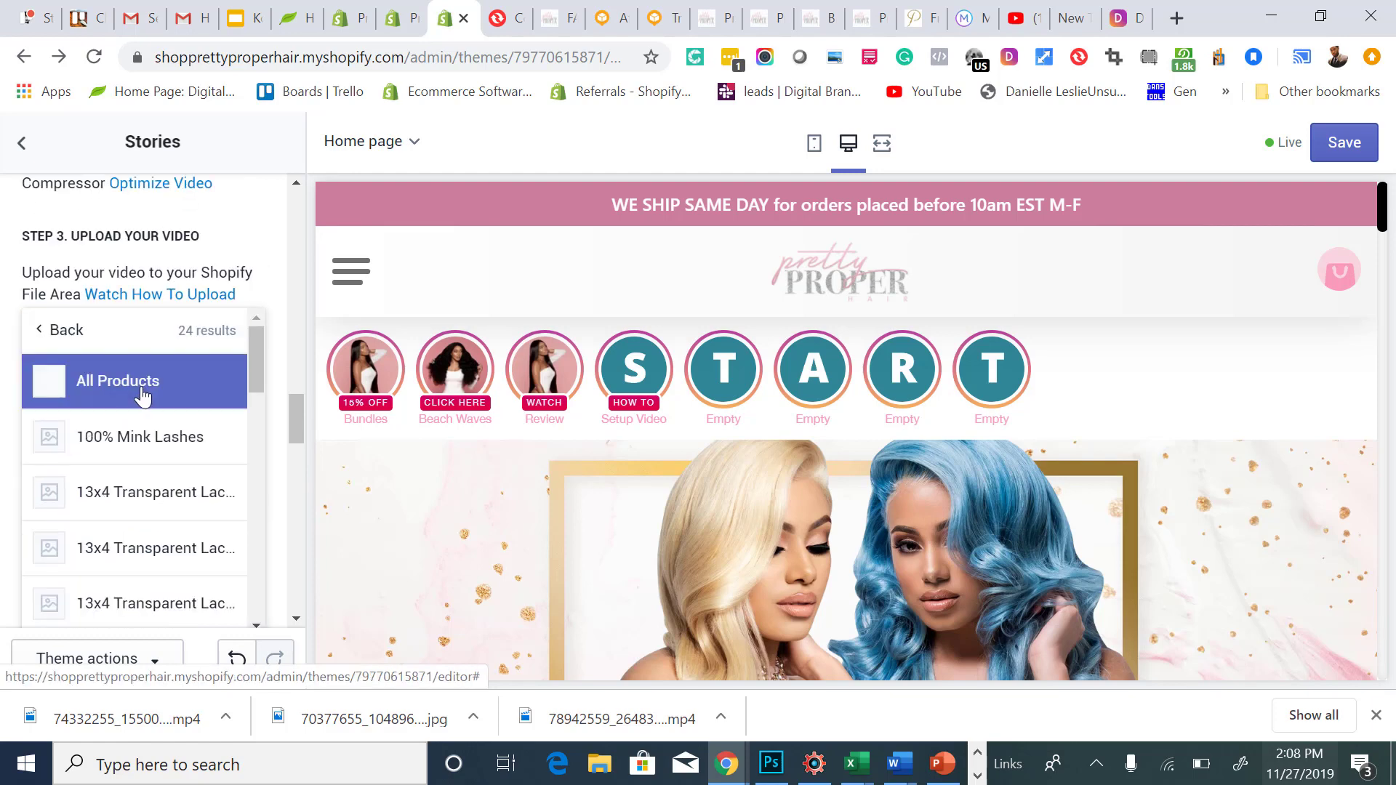
click(143, 396)
scroll(209, 492, down, 6)
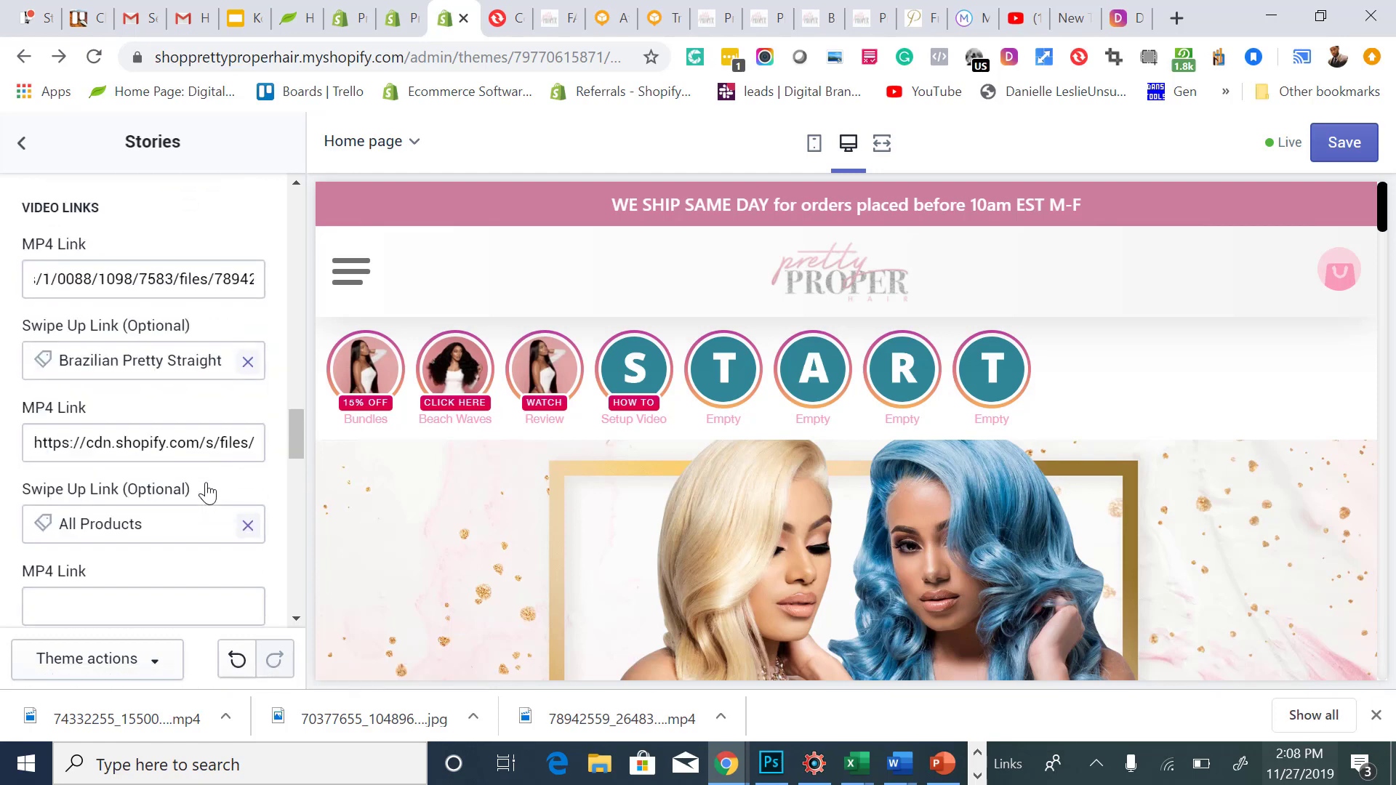
scroll(208, 483, down, 6)
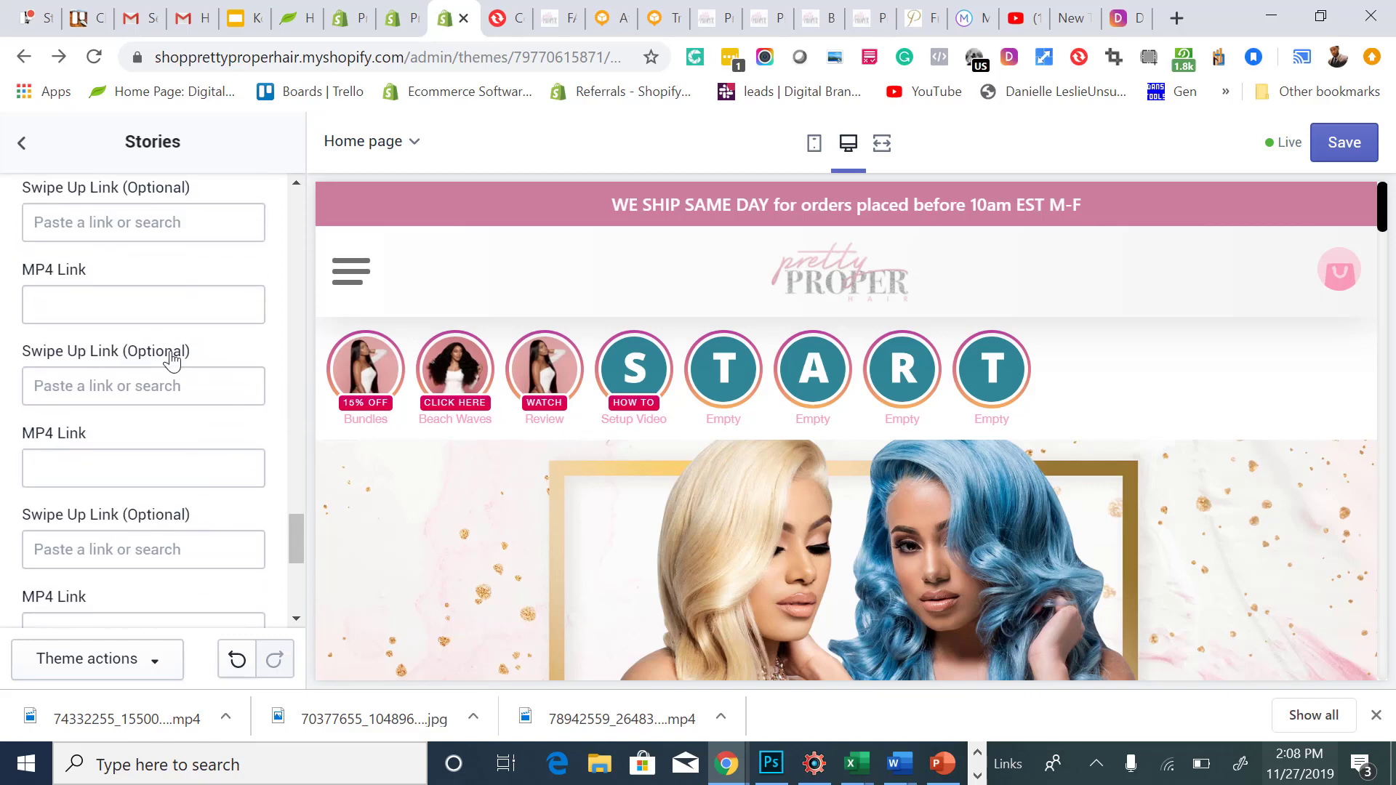
scroll(143, 349, up, 9)
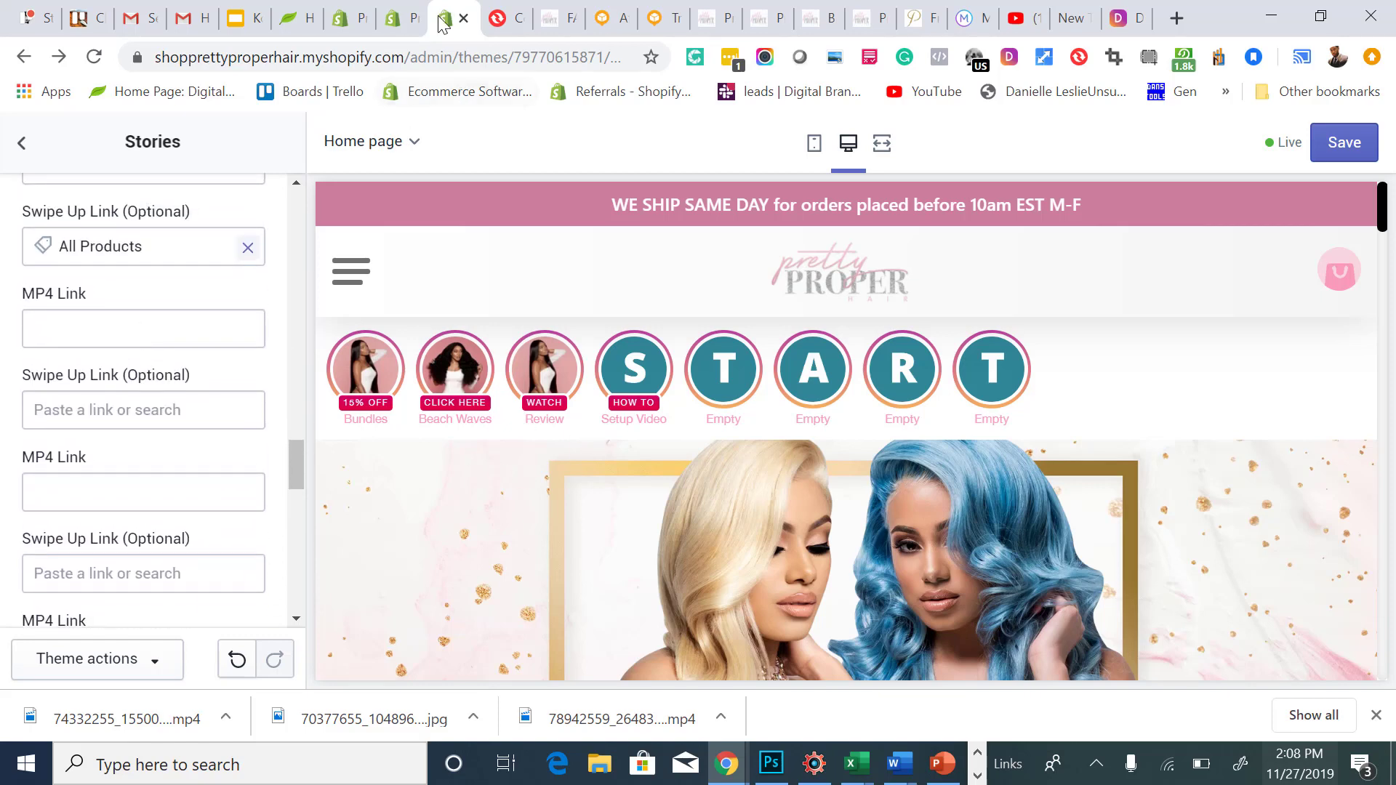
Reopen Files from the store settings and check the file sizes of the two uploaded MP4 videos.
click(396, 20)
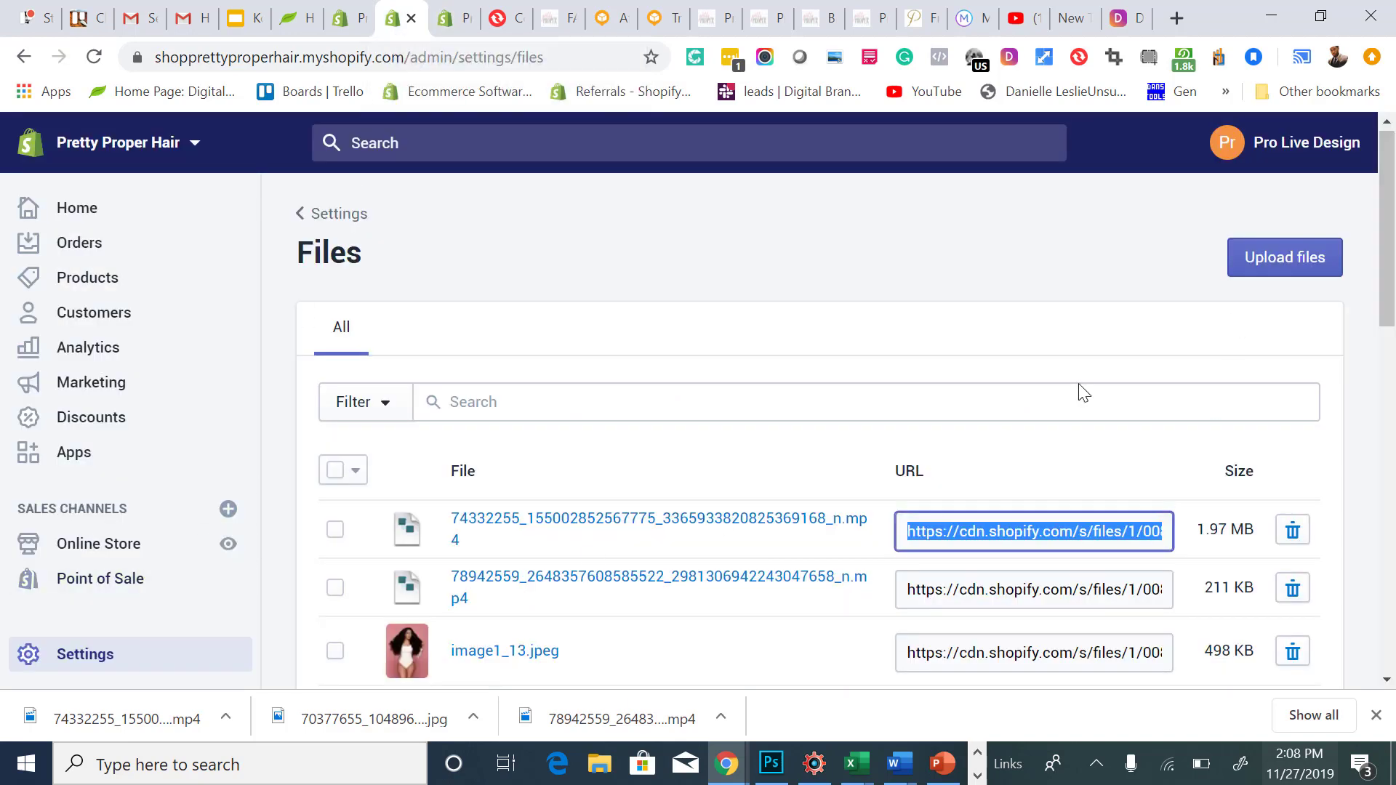
click(162, 666)
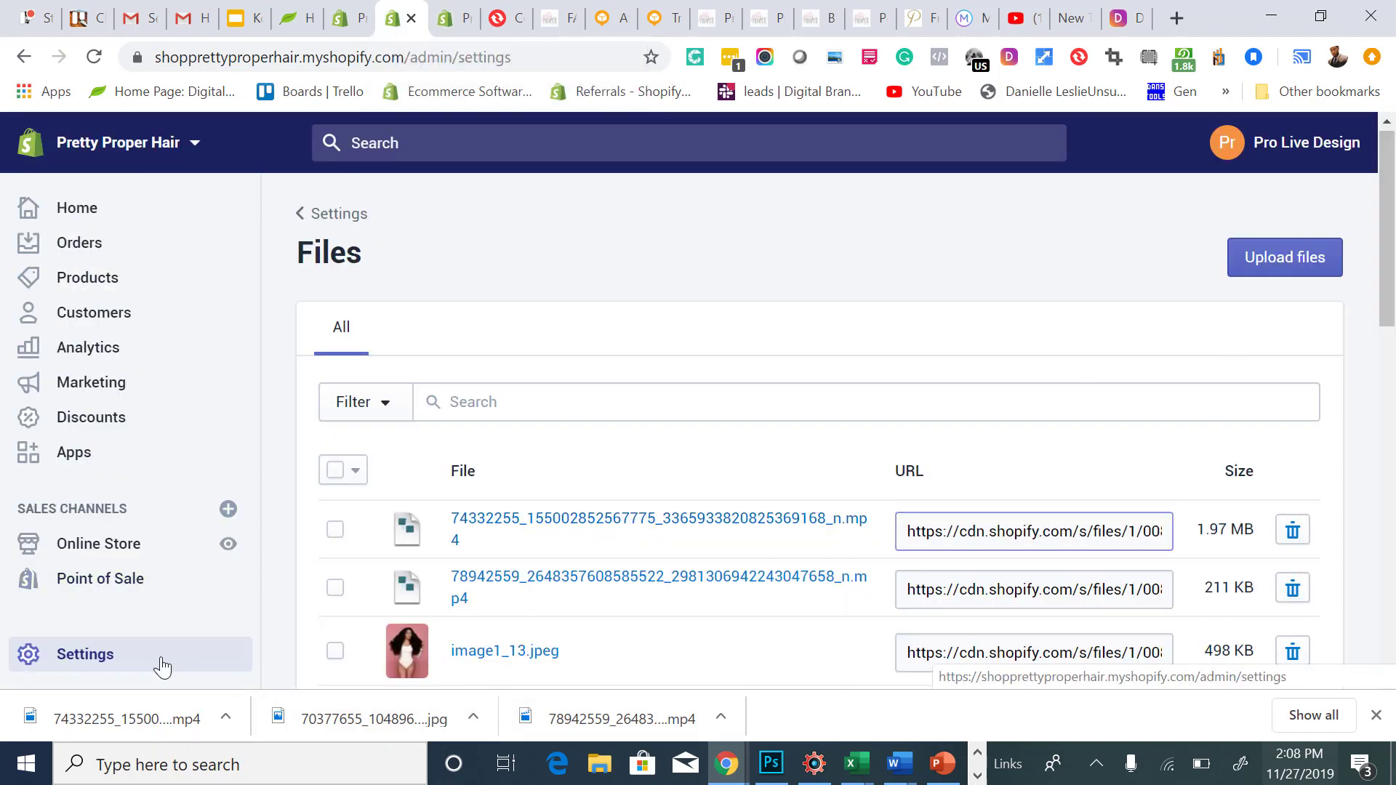
scroll(713, 589, down, 1)
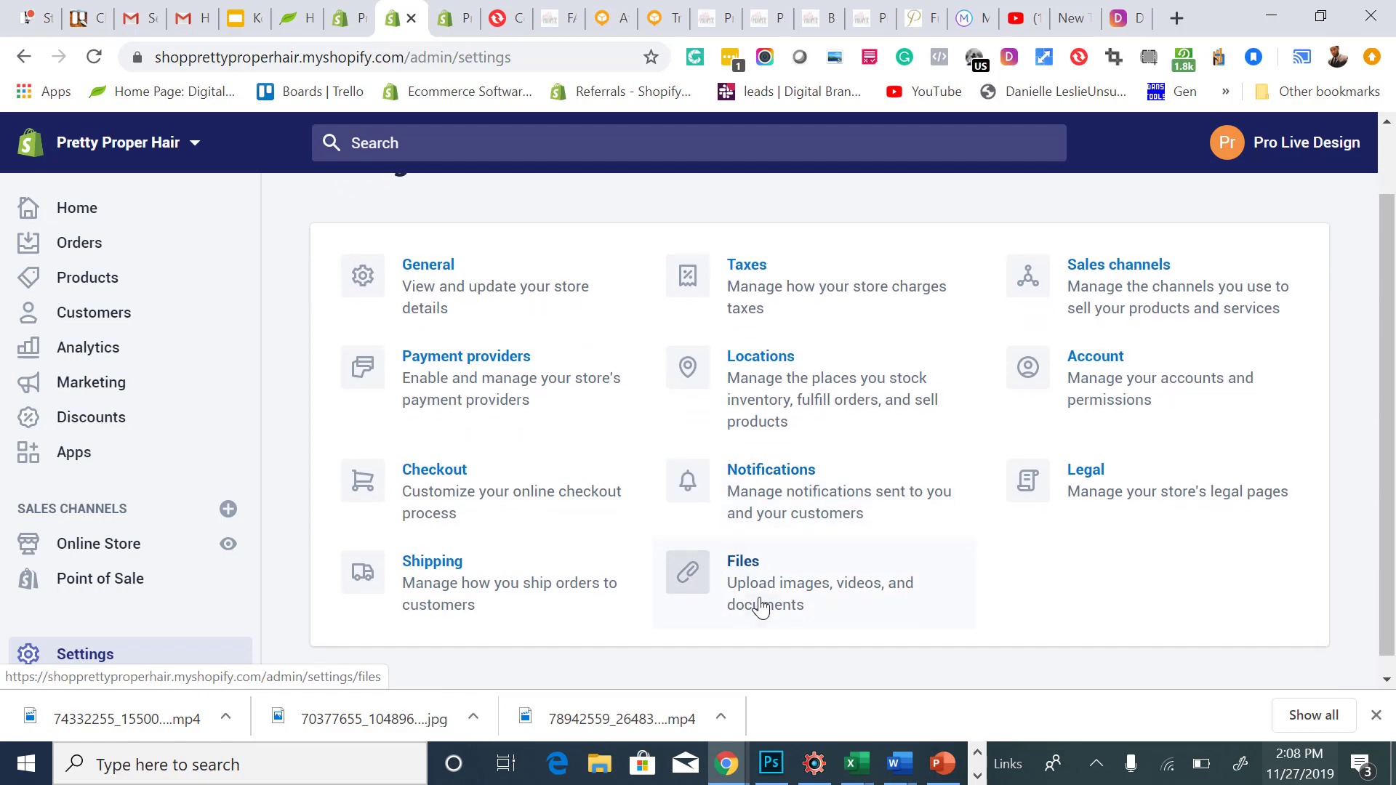
click(759, 605)
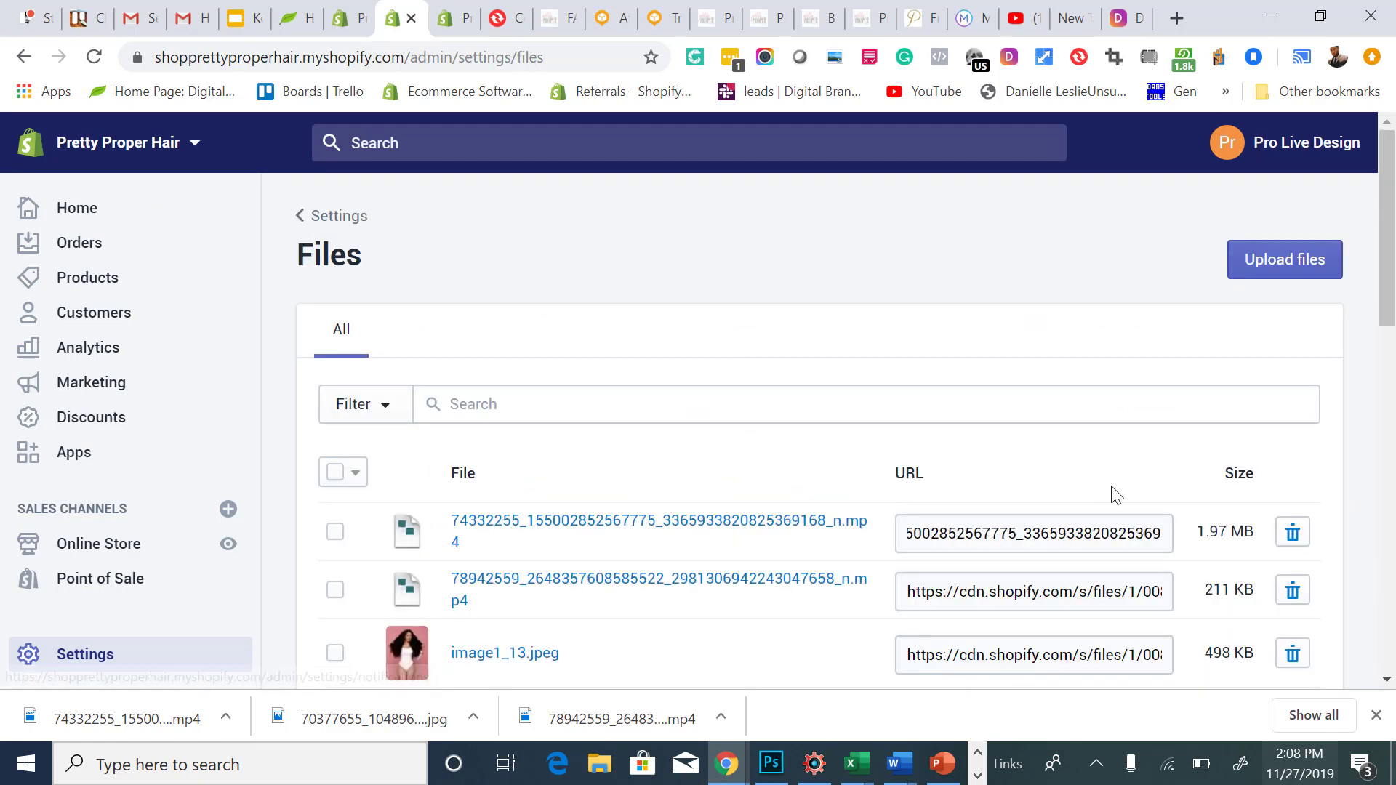
scroll(1360, 603, down, 3)
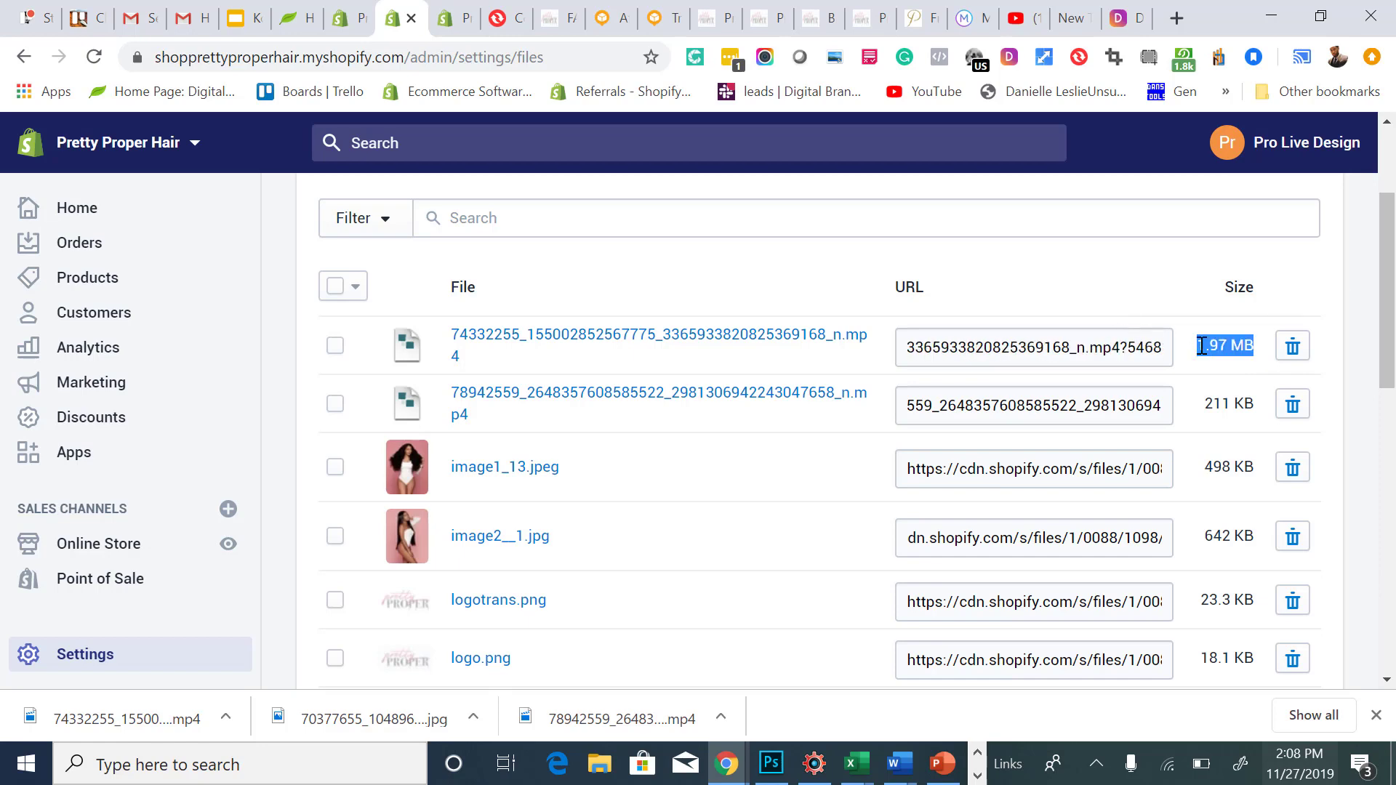
click(1080, 11)
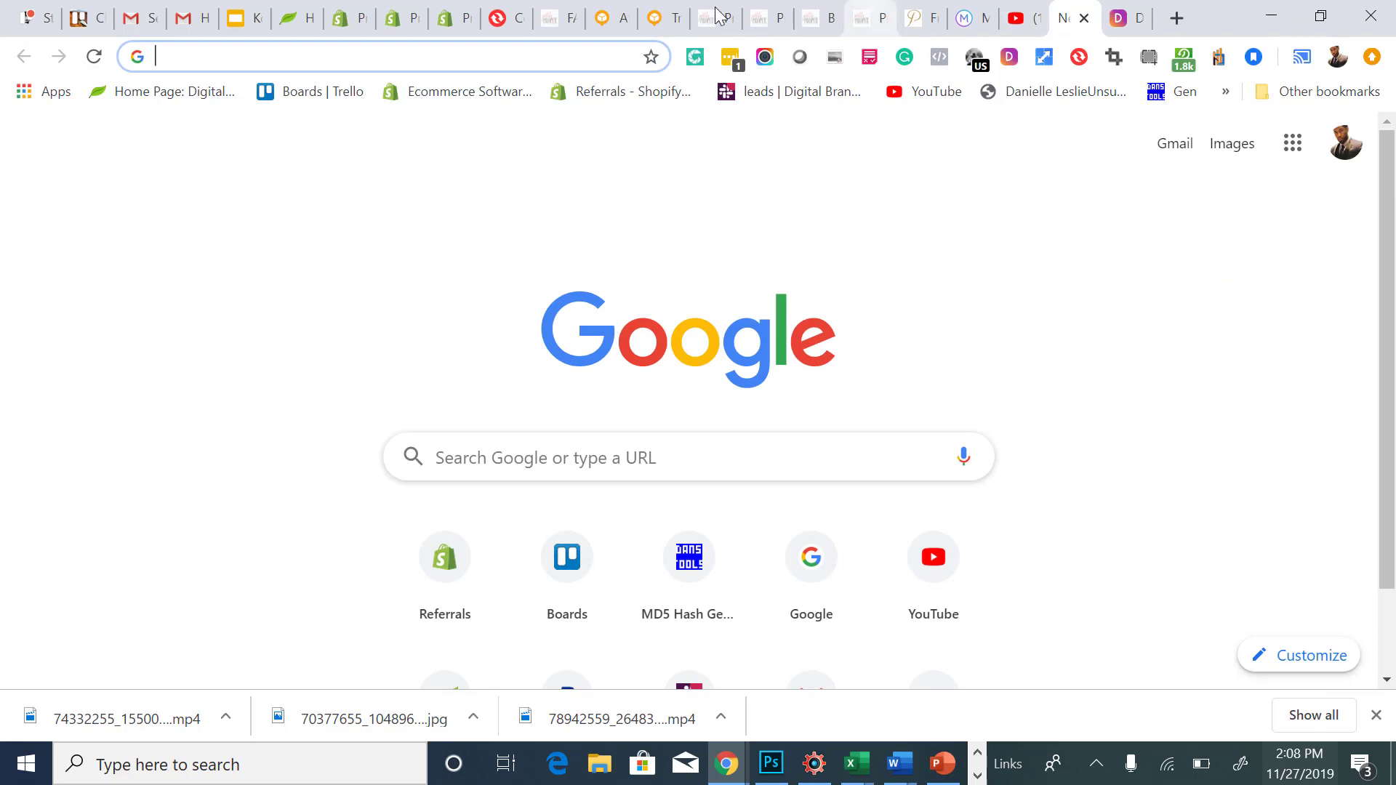
Return to the theme editor and save the Review story's video links.
click(450, 18)
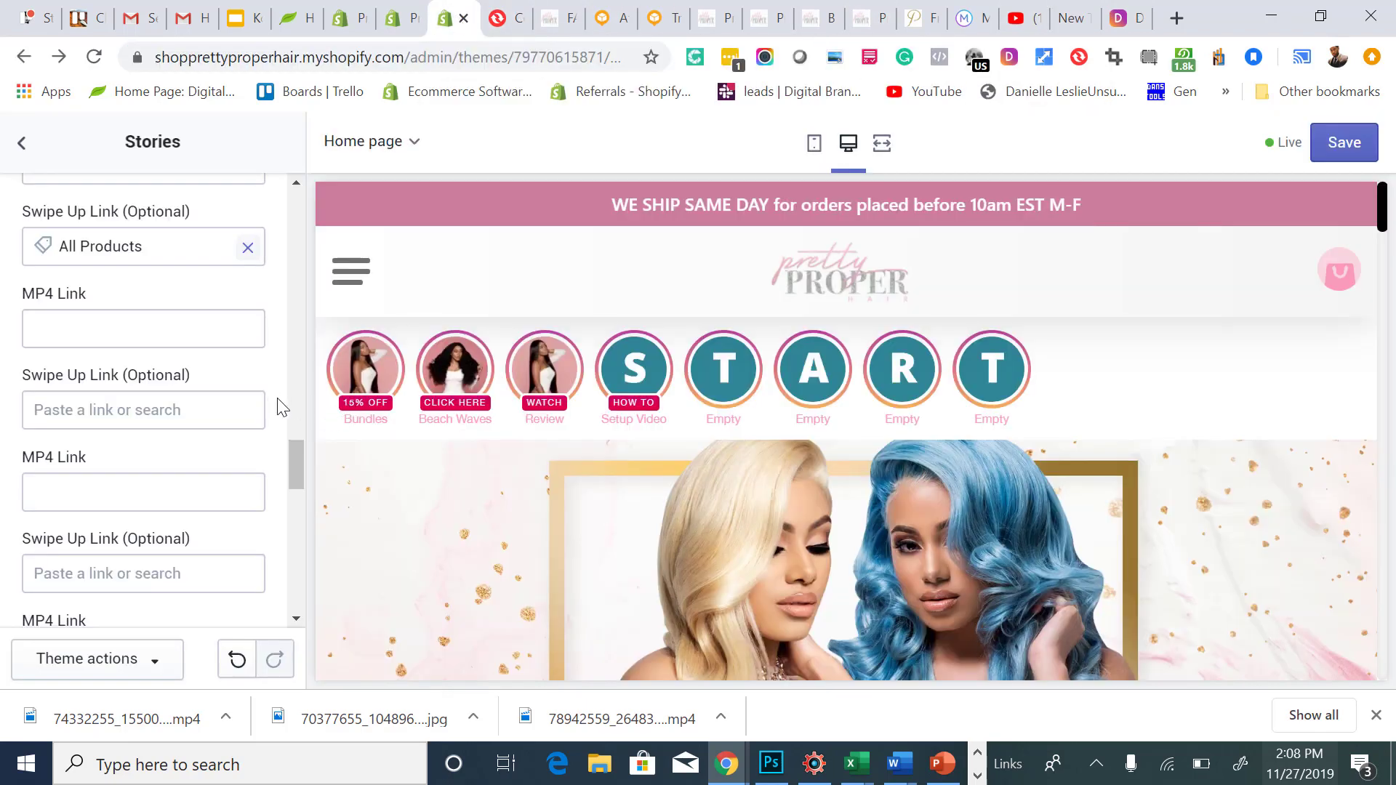
scroll(282, 407, up, 3)
click(1335, 156)
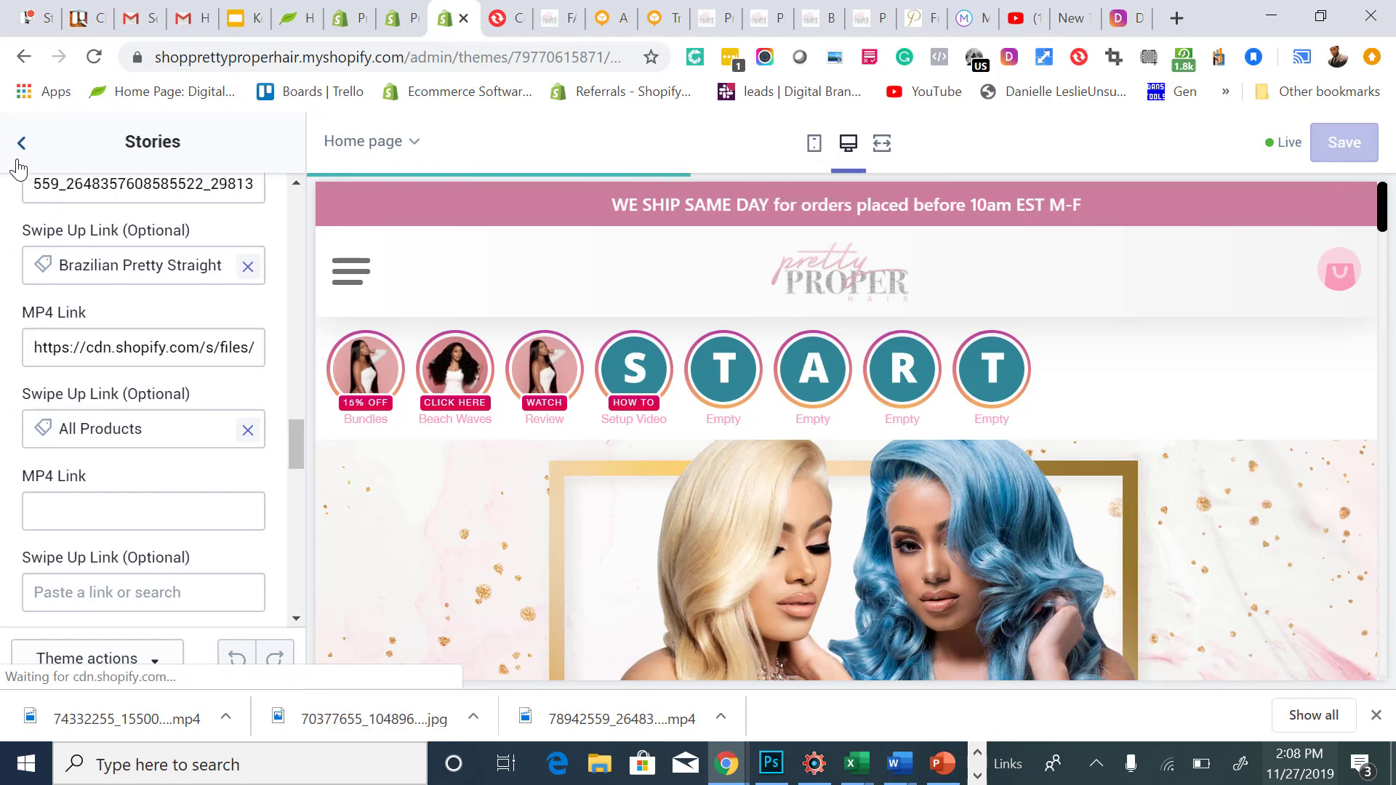
Leave and reopen the Stories section, and expand the Review story down to its Optimize Video instructions.
click(21, 144)
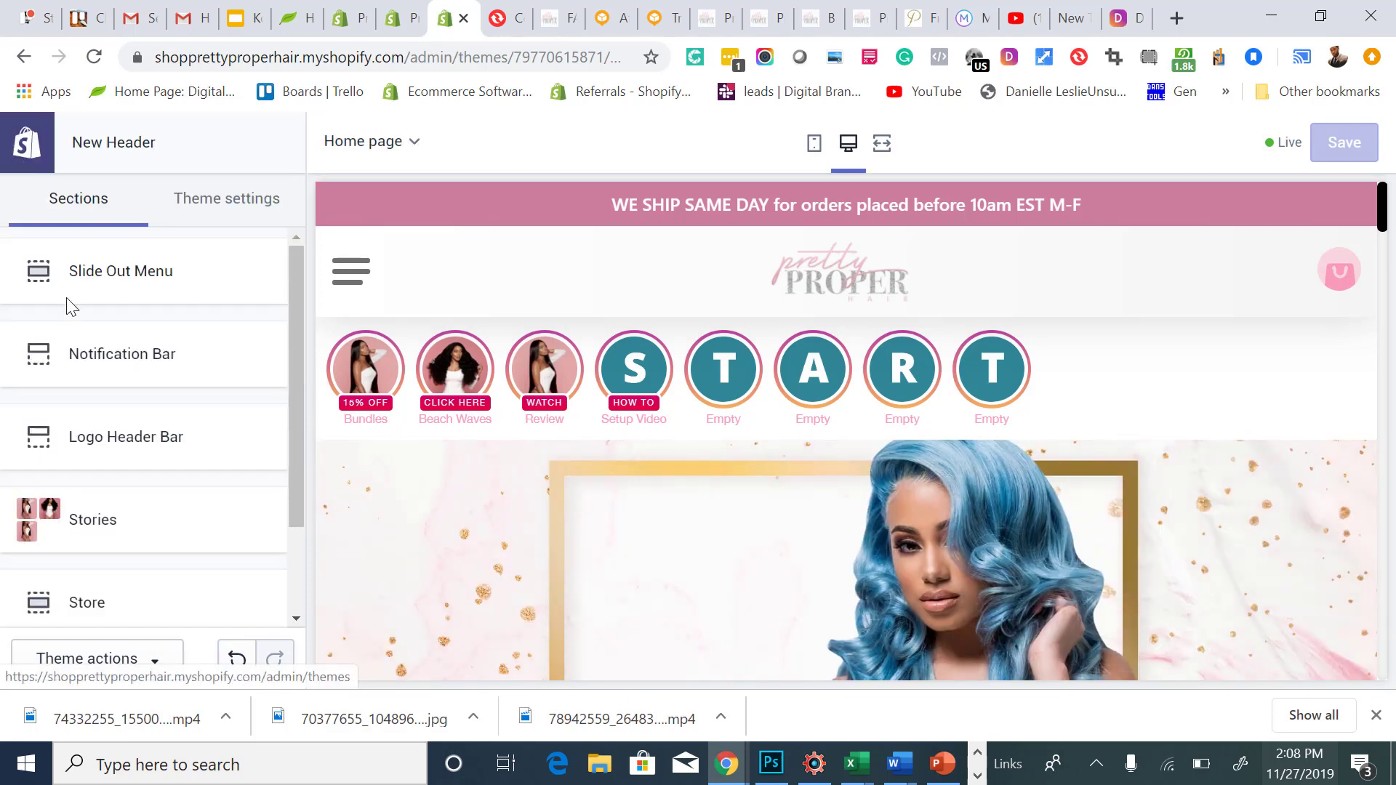
click(109, 519)
scroll(113, 519, down, 2)
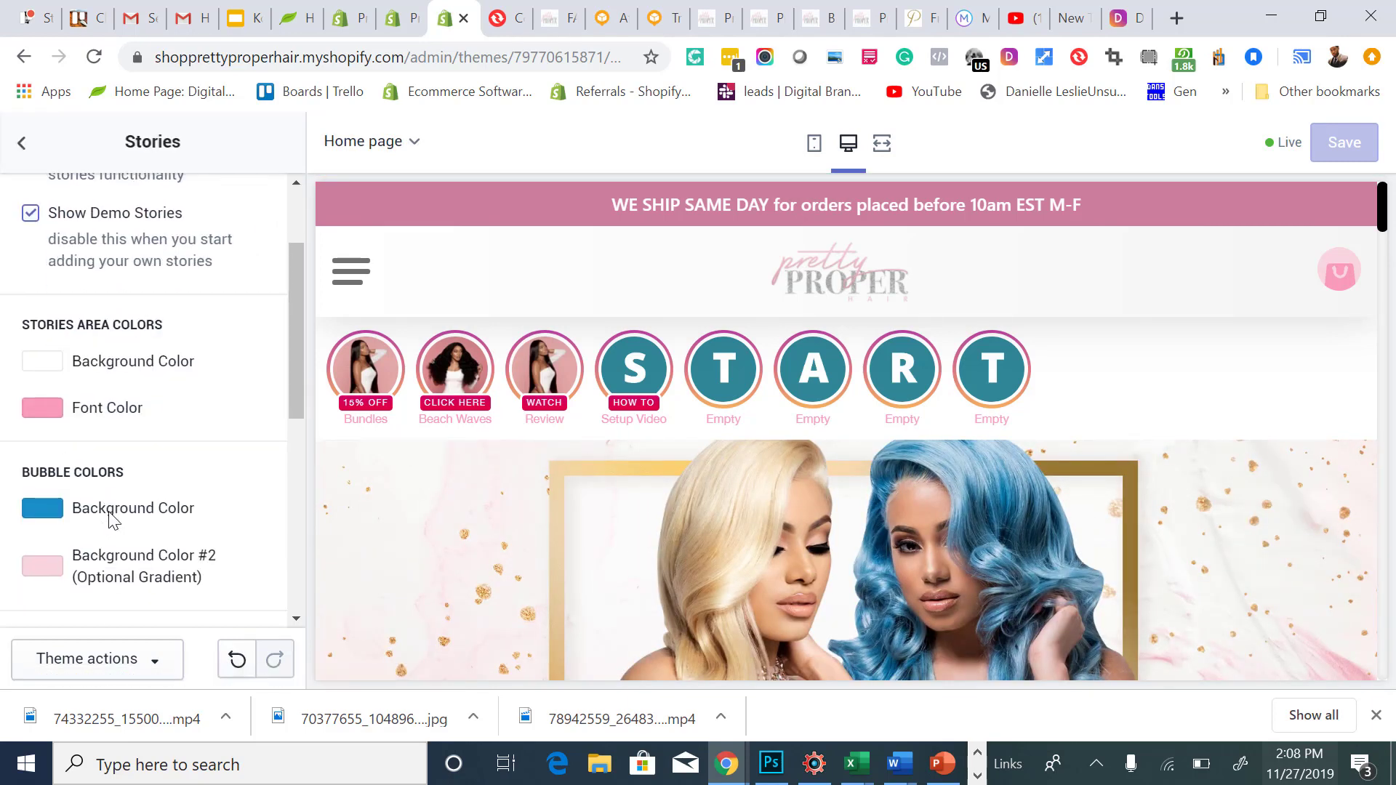
scroll(113, 519, down, 6)
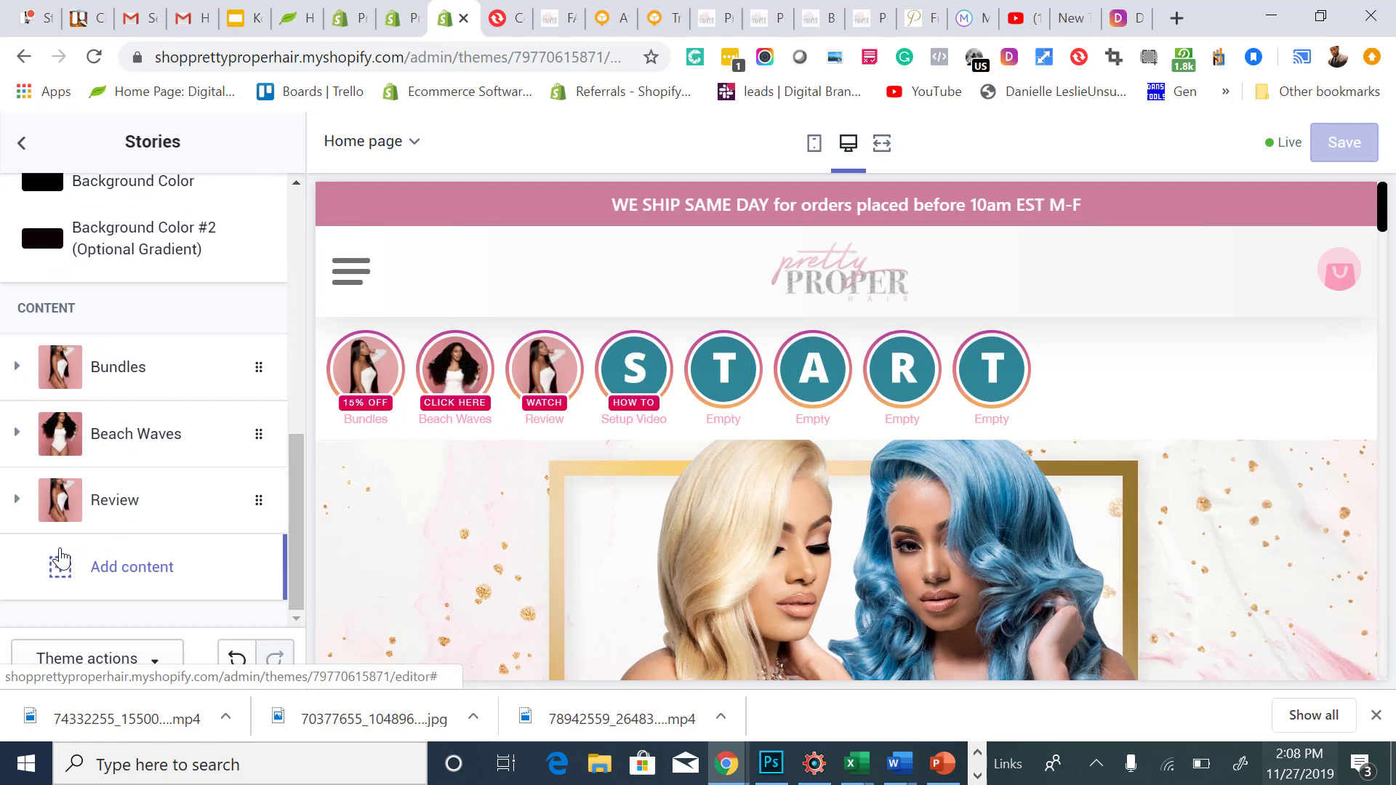
click(60, 560)
click(121, 564)
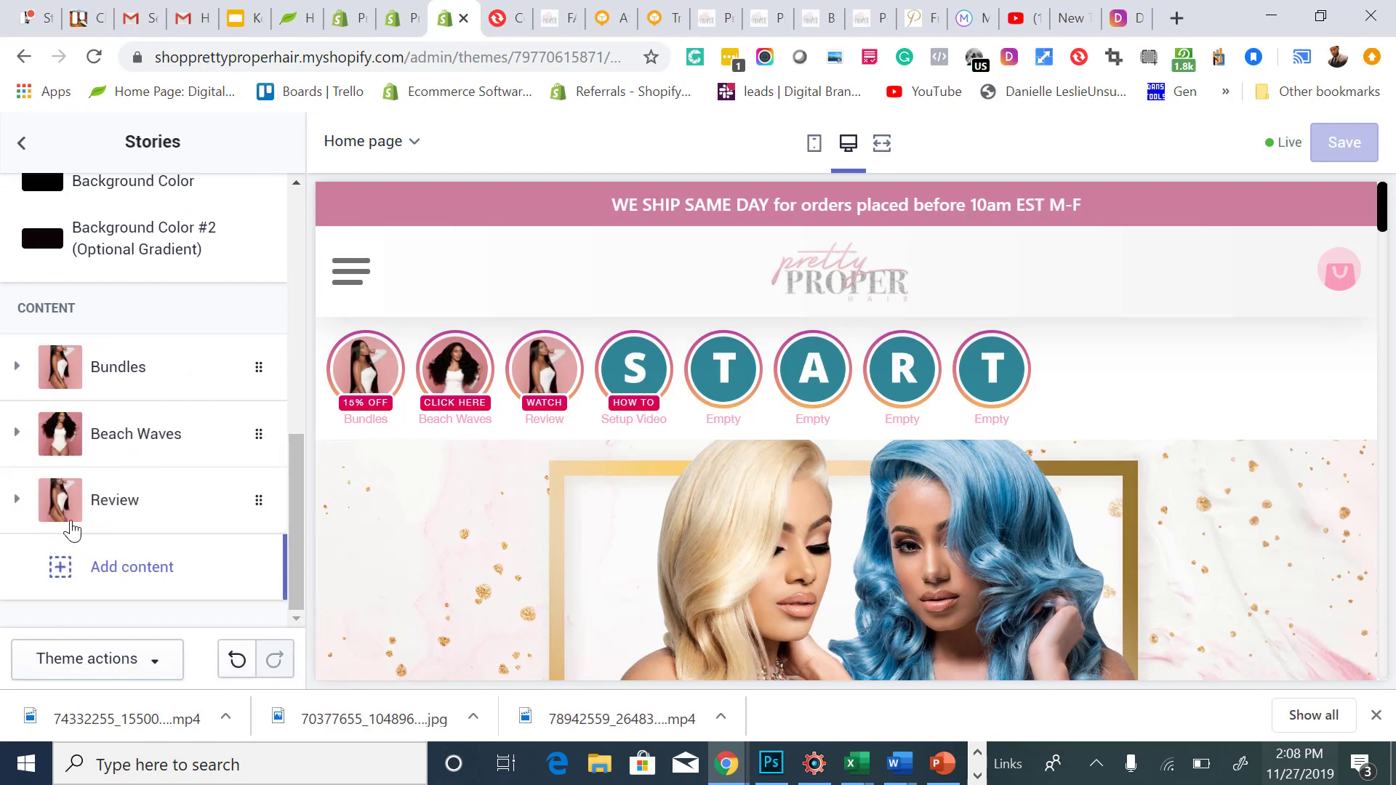
click(19, 502)
scroll(46, 560, down, 10)
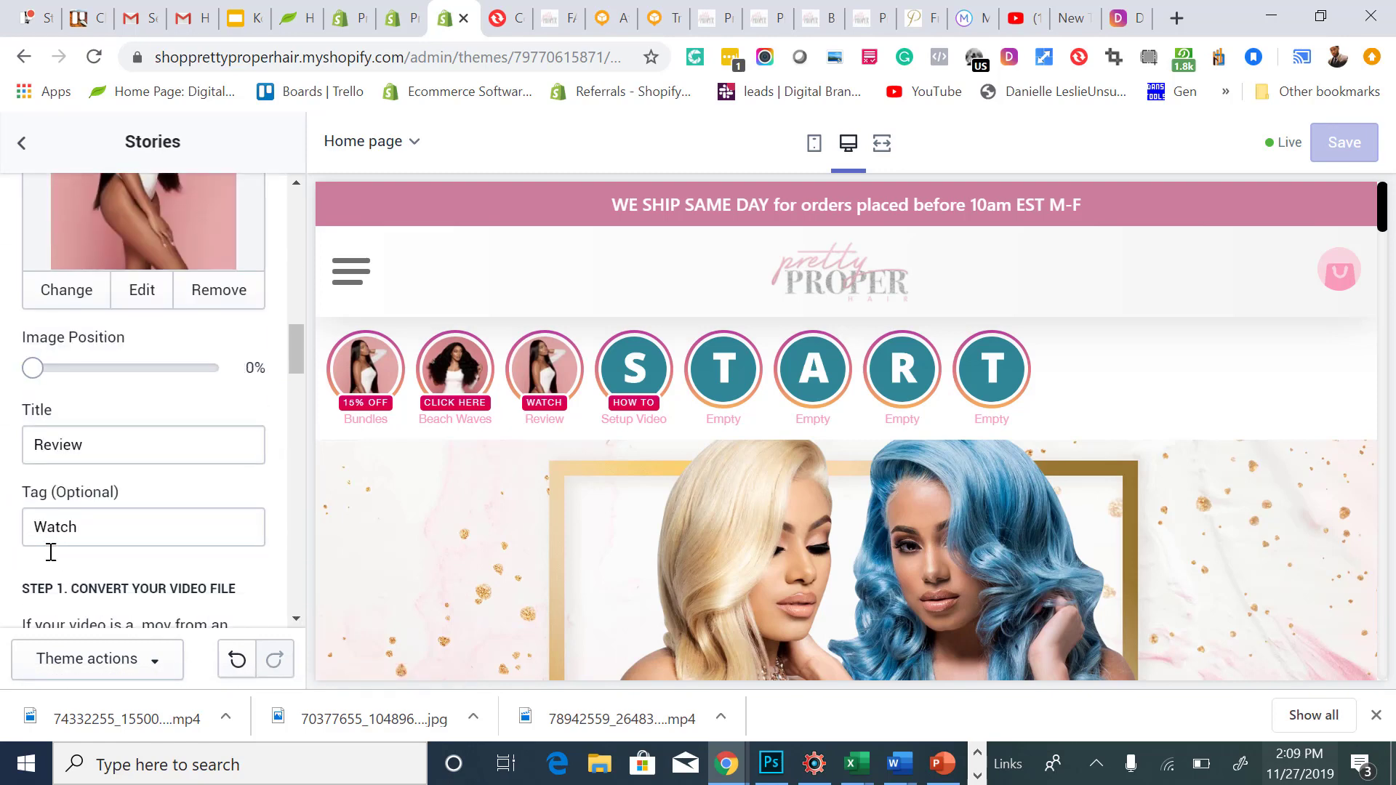
scroll(49, 560, up, 1)
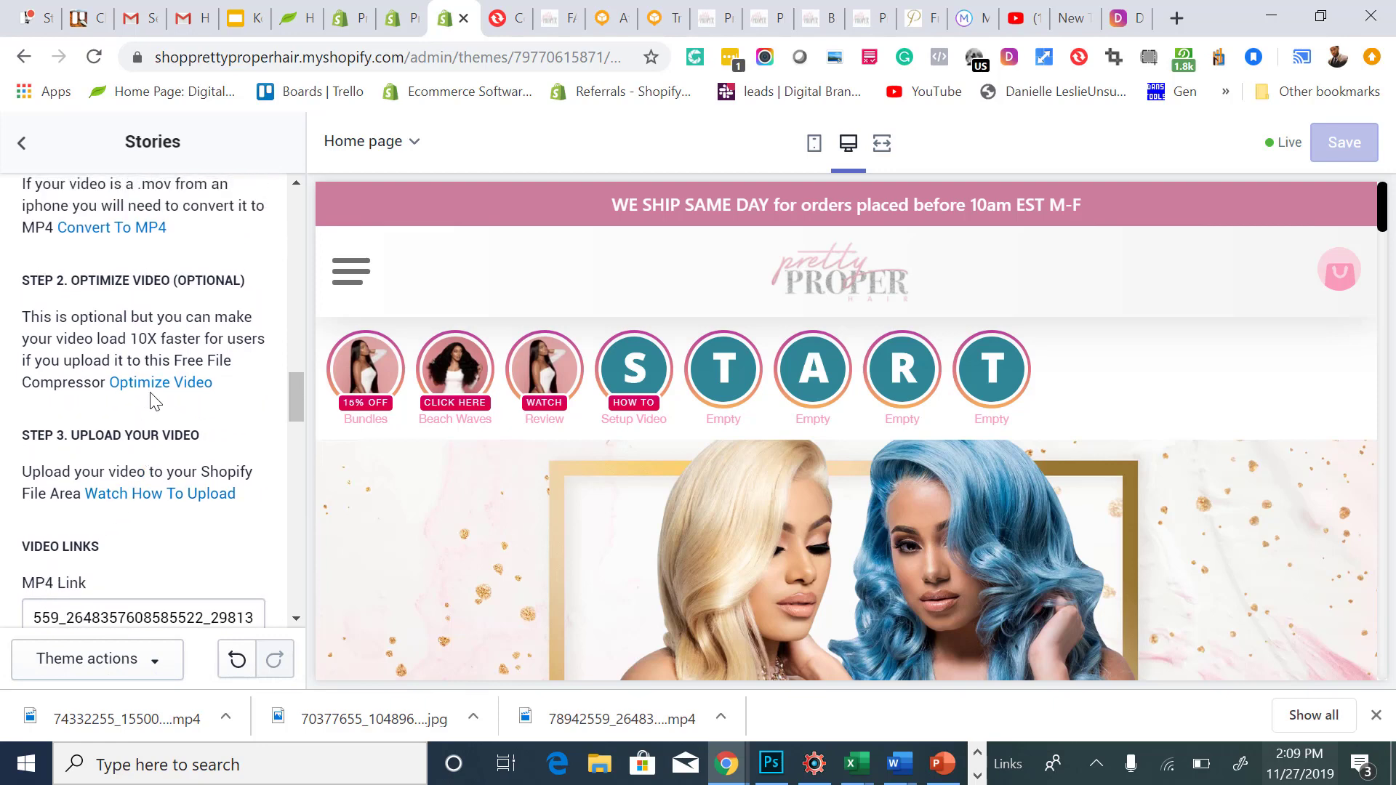
click(161, 384)
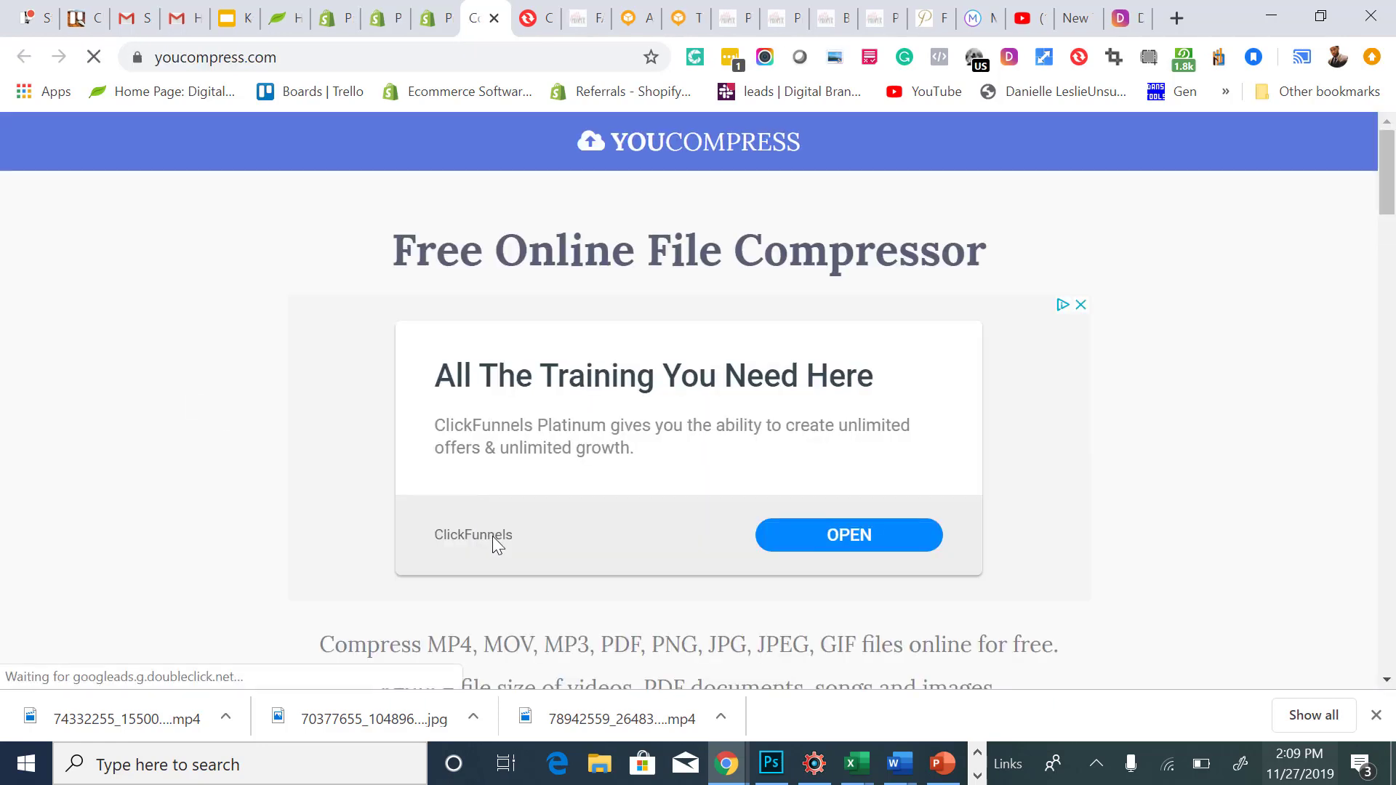
scroll(660, 553, down, 3)
click(433, 511)
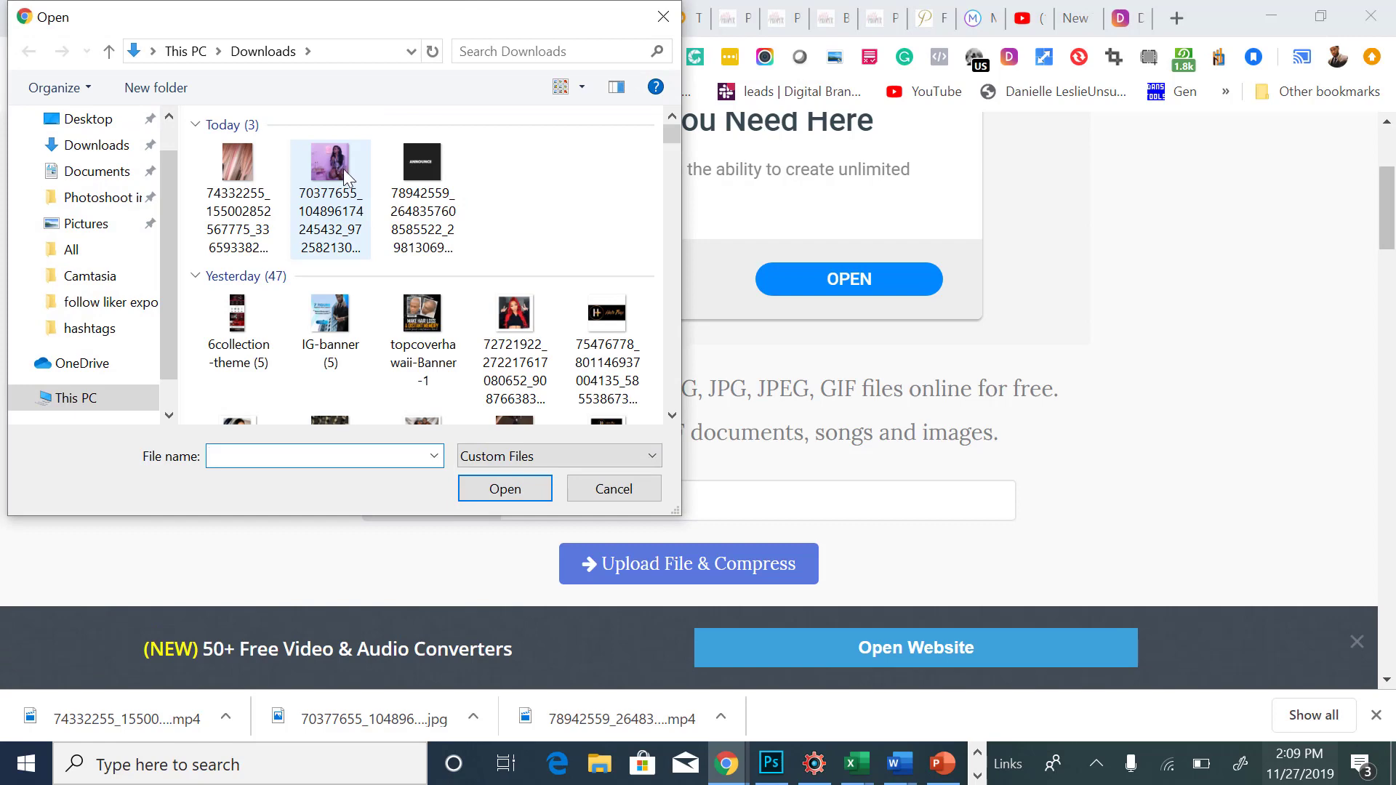
double_click(248, 178)
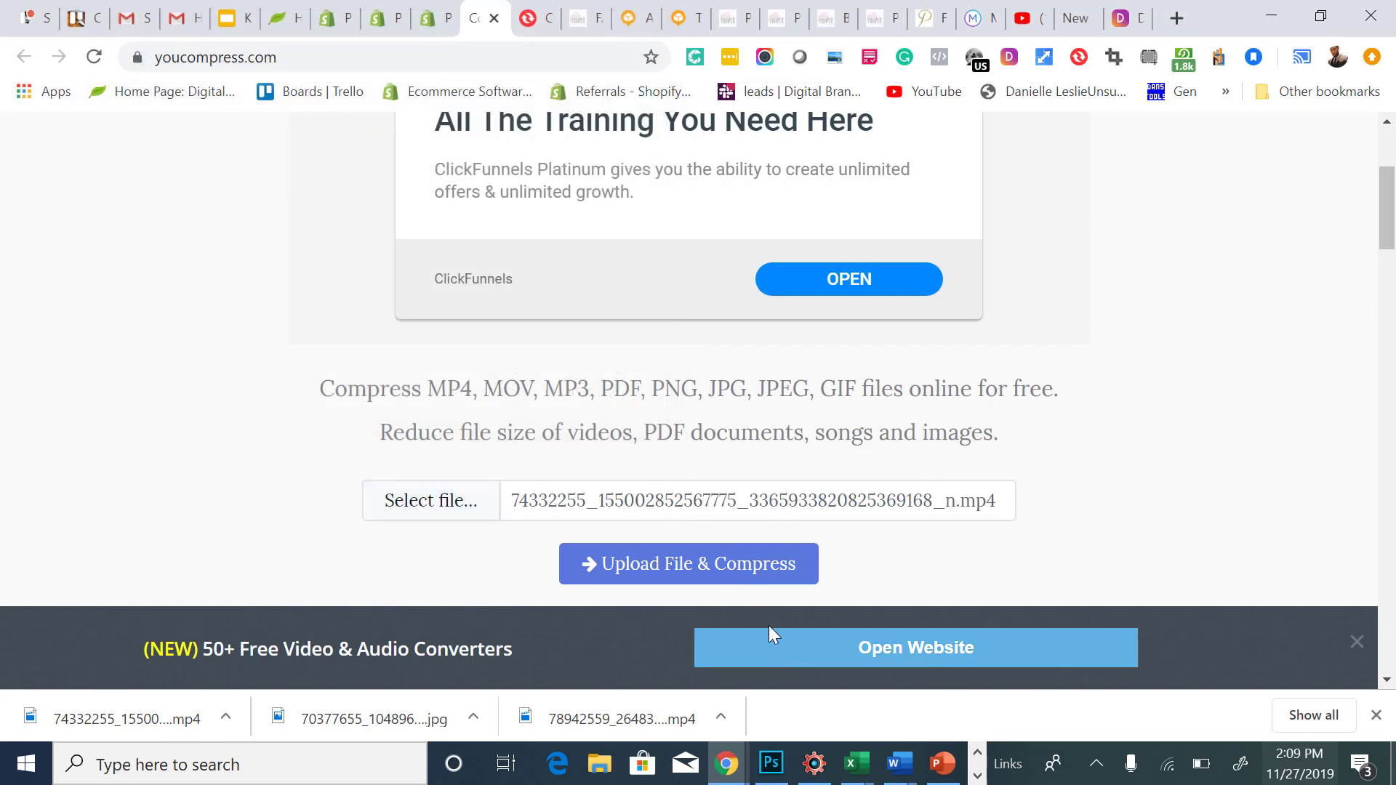
click(752, 579)
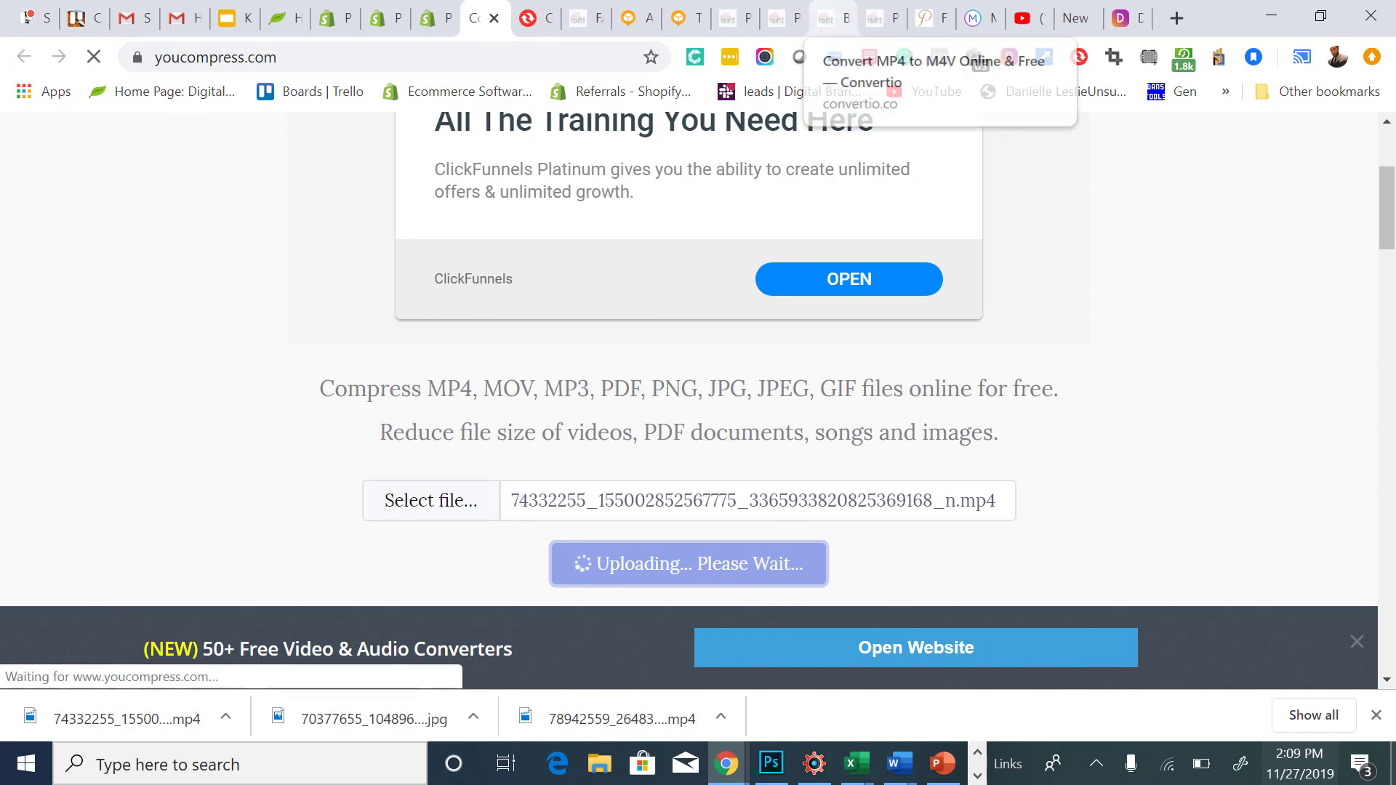
Return to the theme editor, play the Review story in the preview and close it.
click(435, 17)
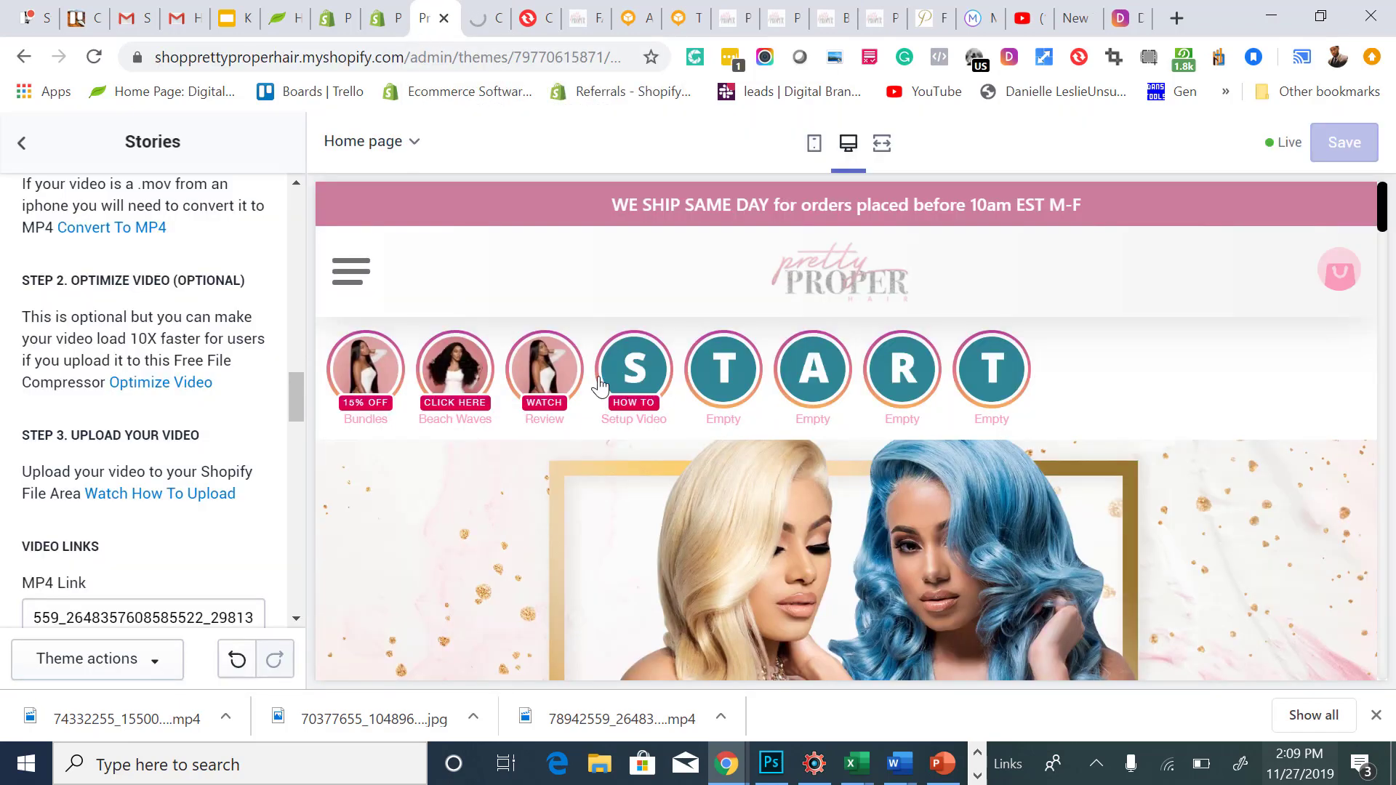
click(562, 372)
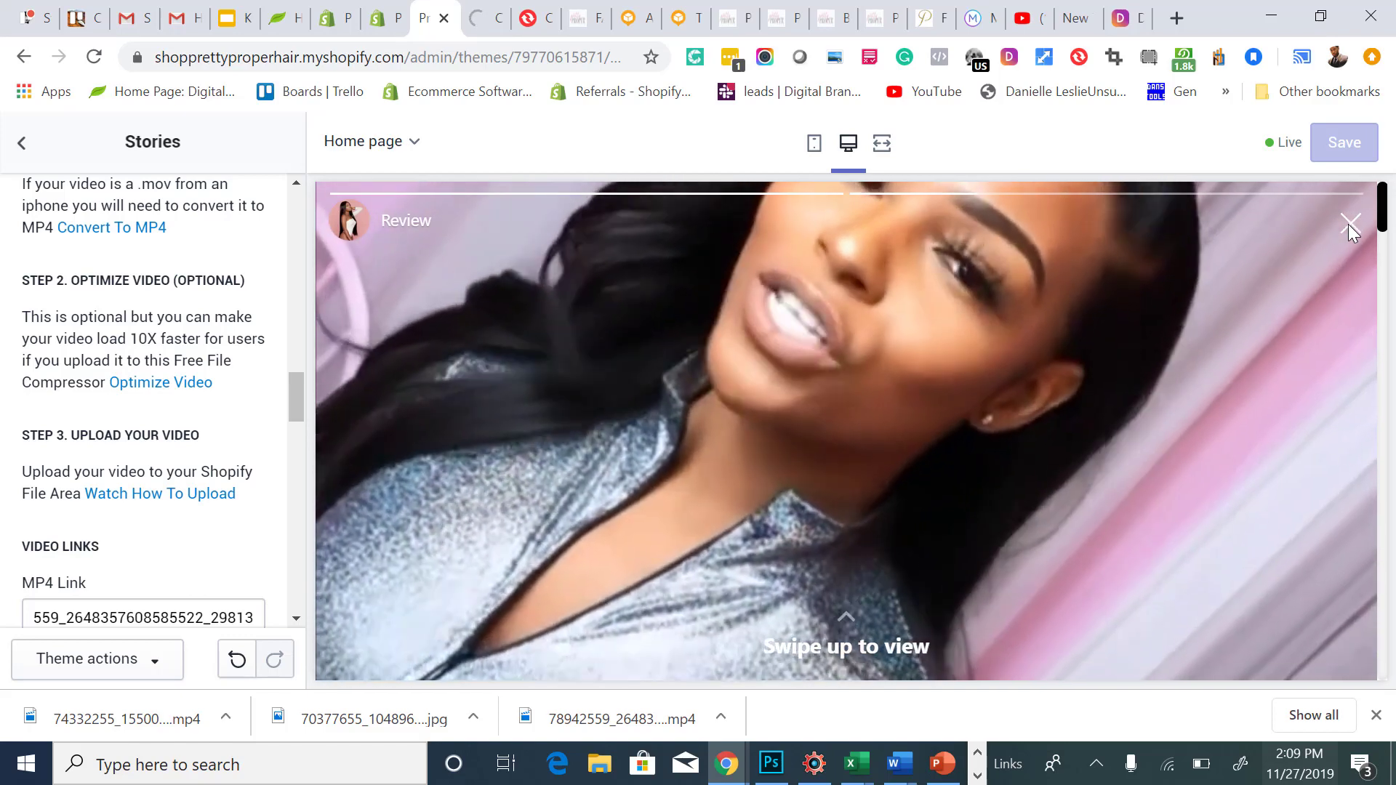
click(1350, 224)
Disable Show Demo Stories in the Stories settings and save the theme.
scroll(250, 404, down, 1)
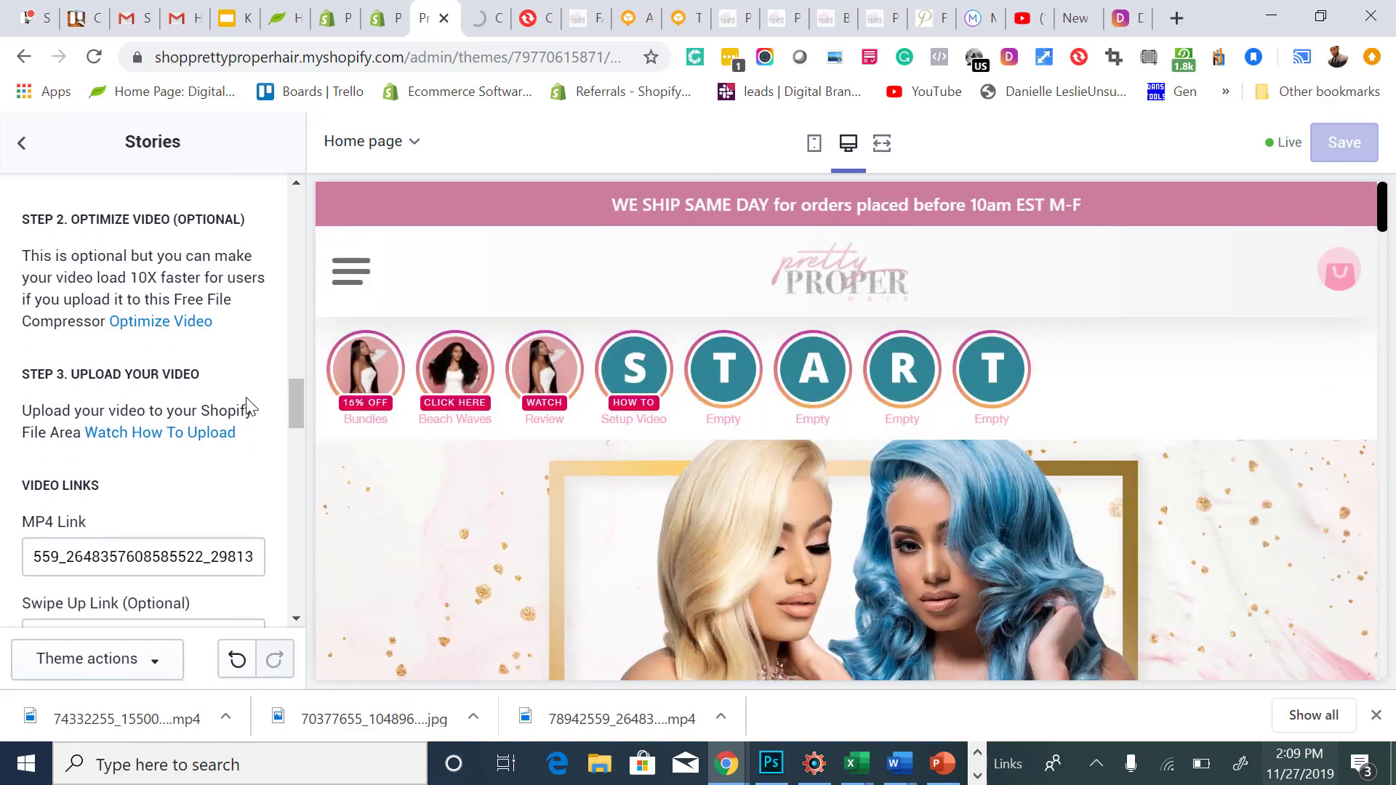
scroll(172, 287, up, 10)
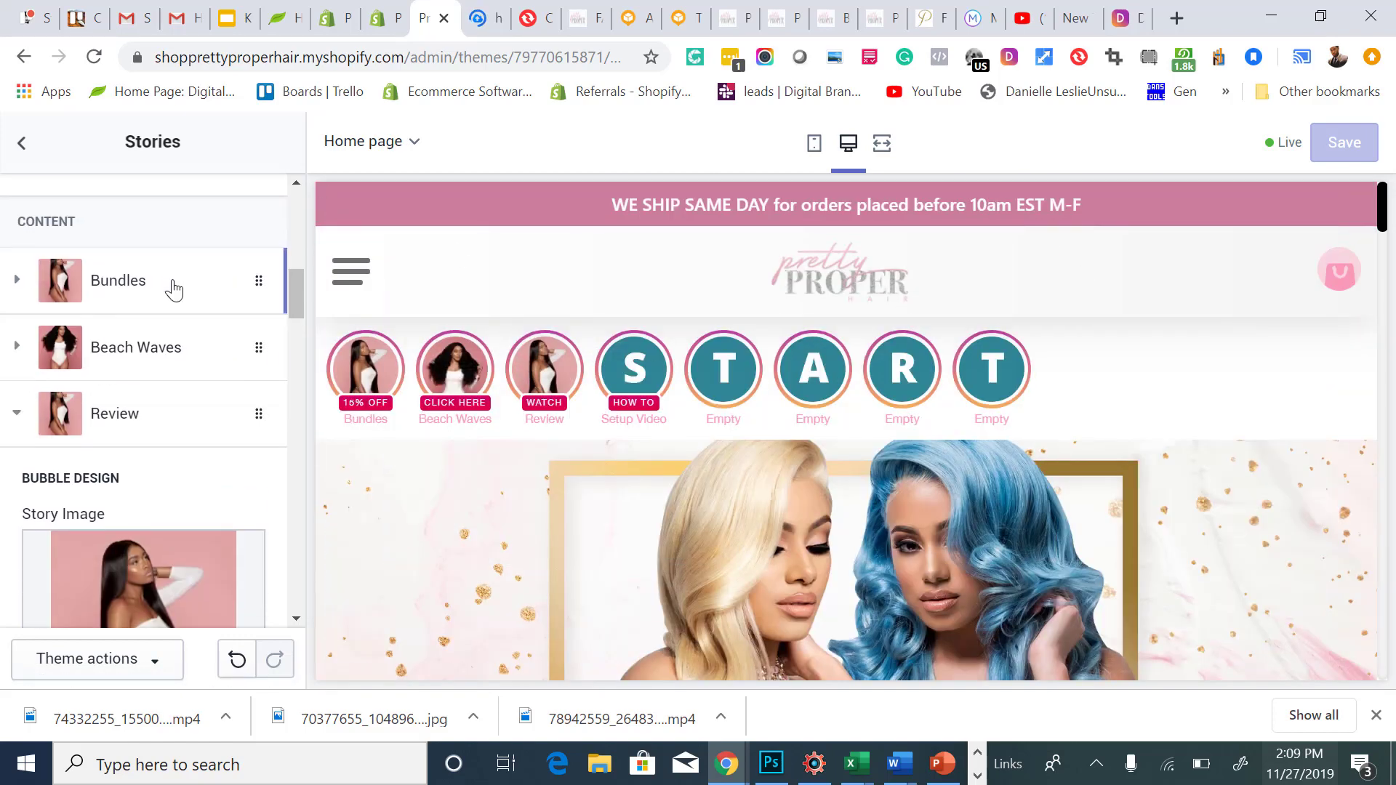
click(31, 347)
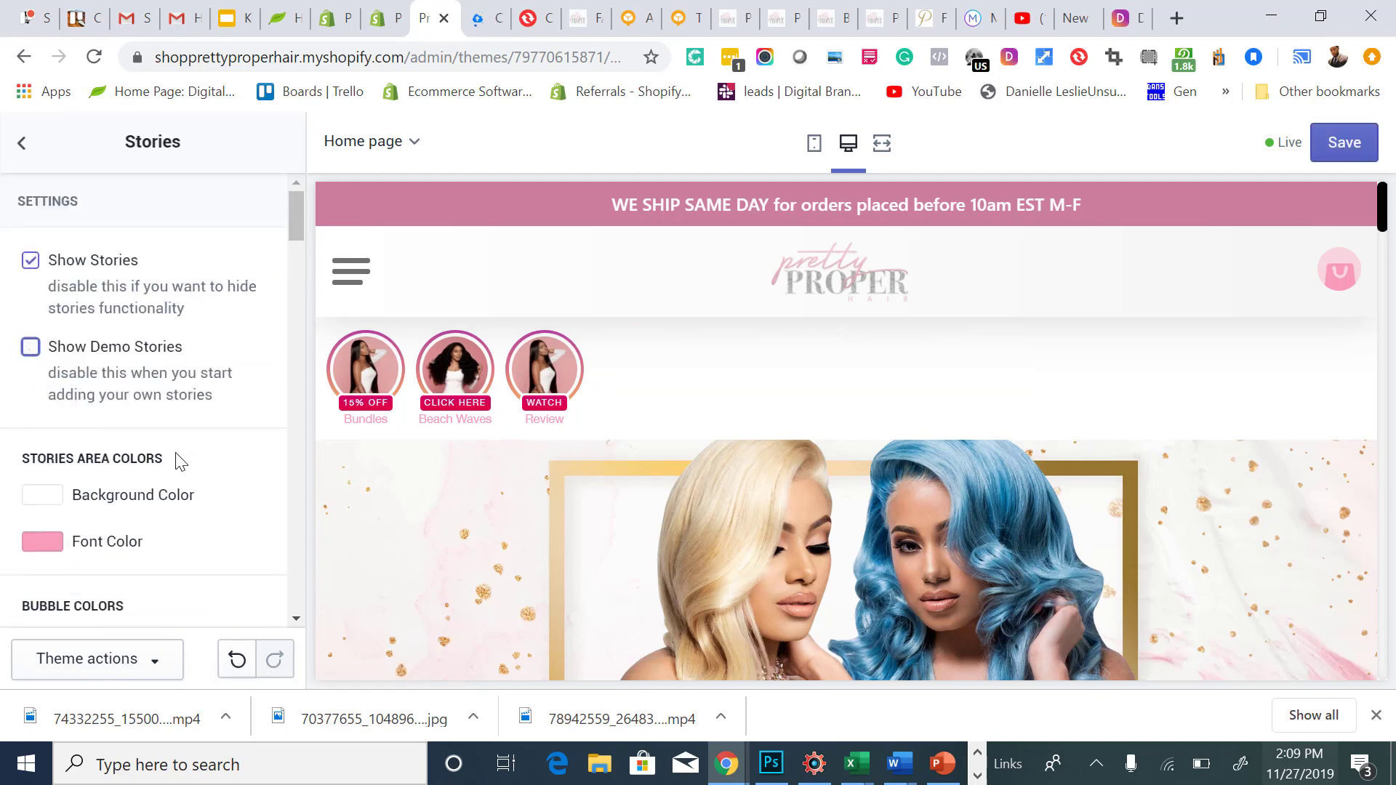
click(1337, 143)
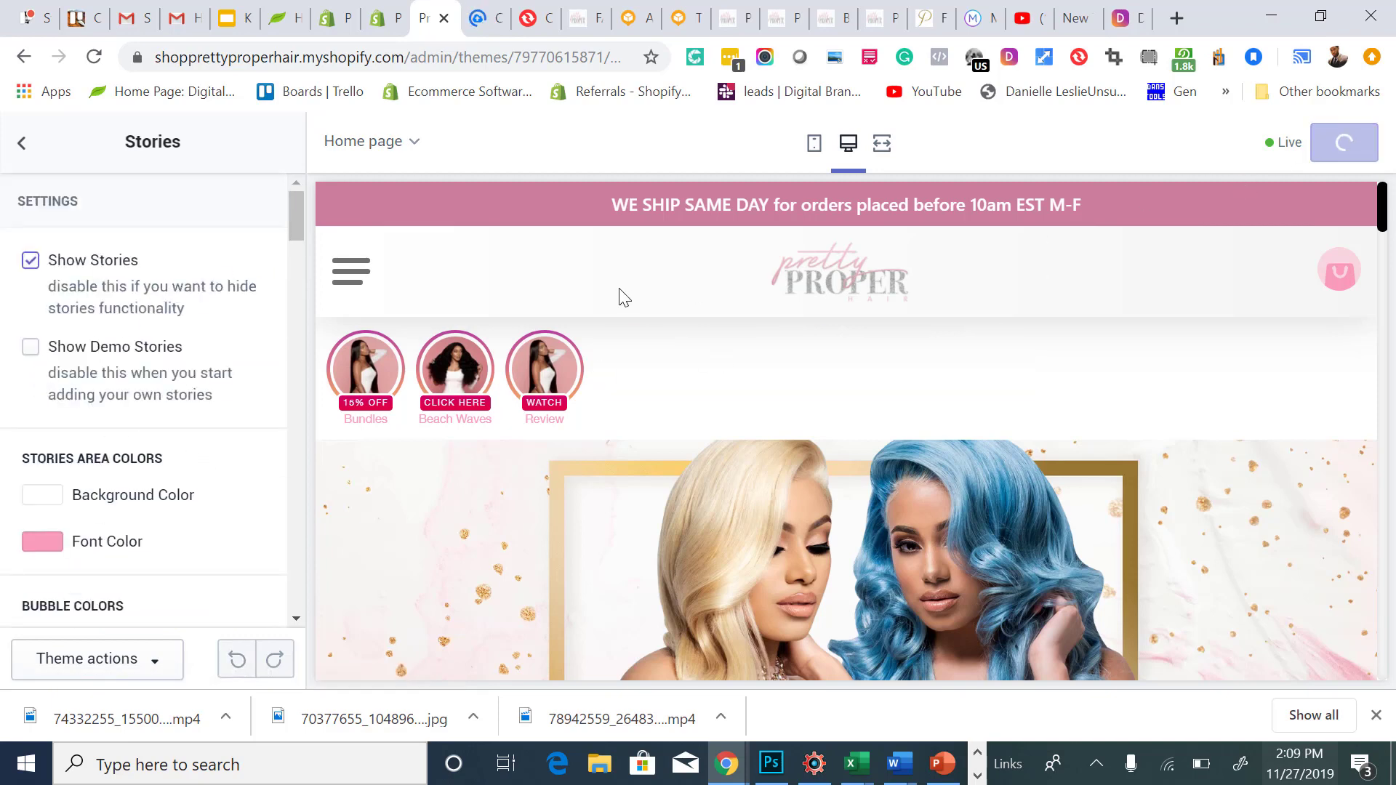
Collapse the Review story, rearrange the stories in the order Beach Waves, Bundles, Review, and save the theme.
scroll(36, 451, down, 8)
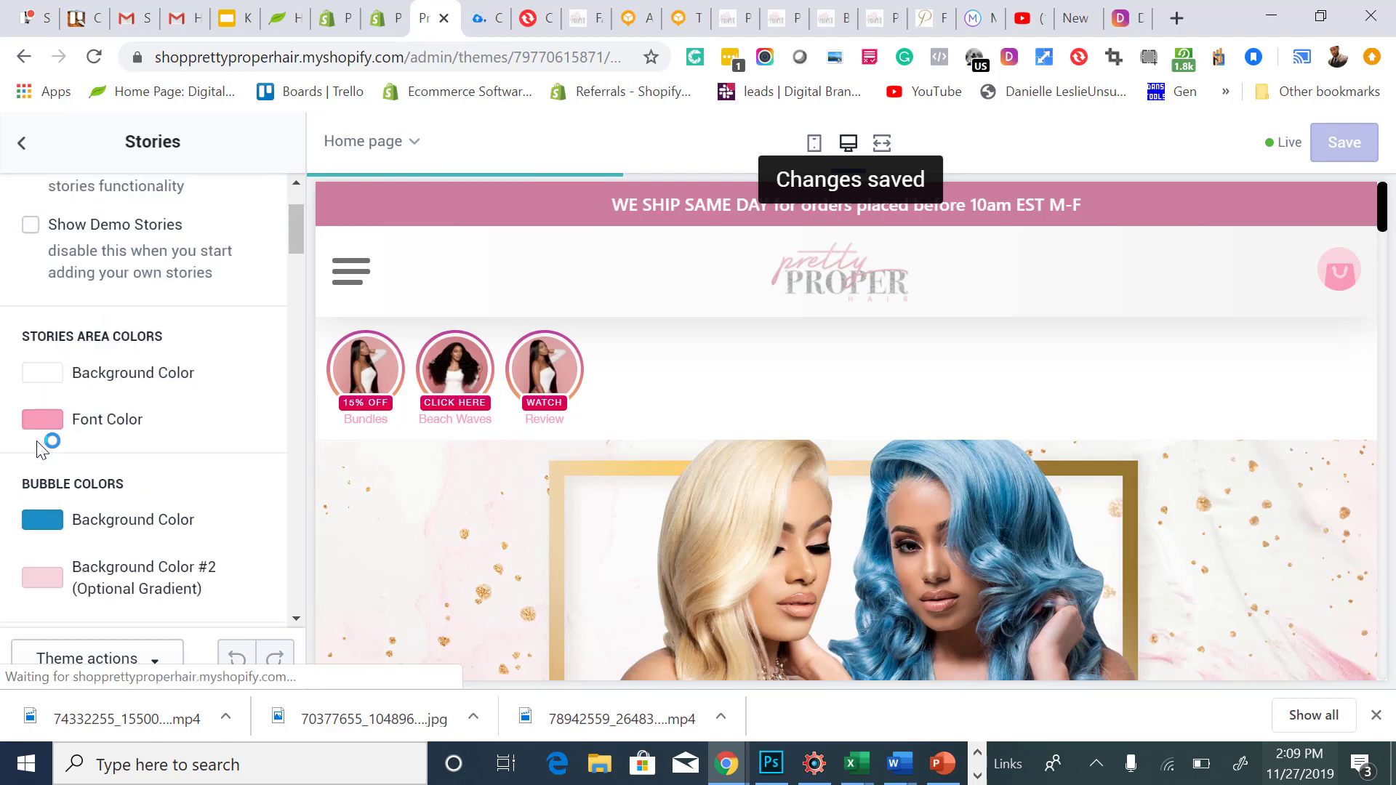
click(31, 451)
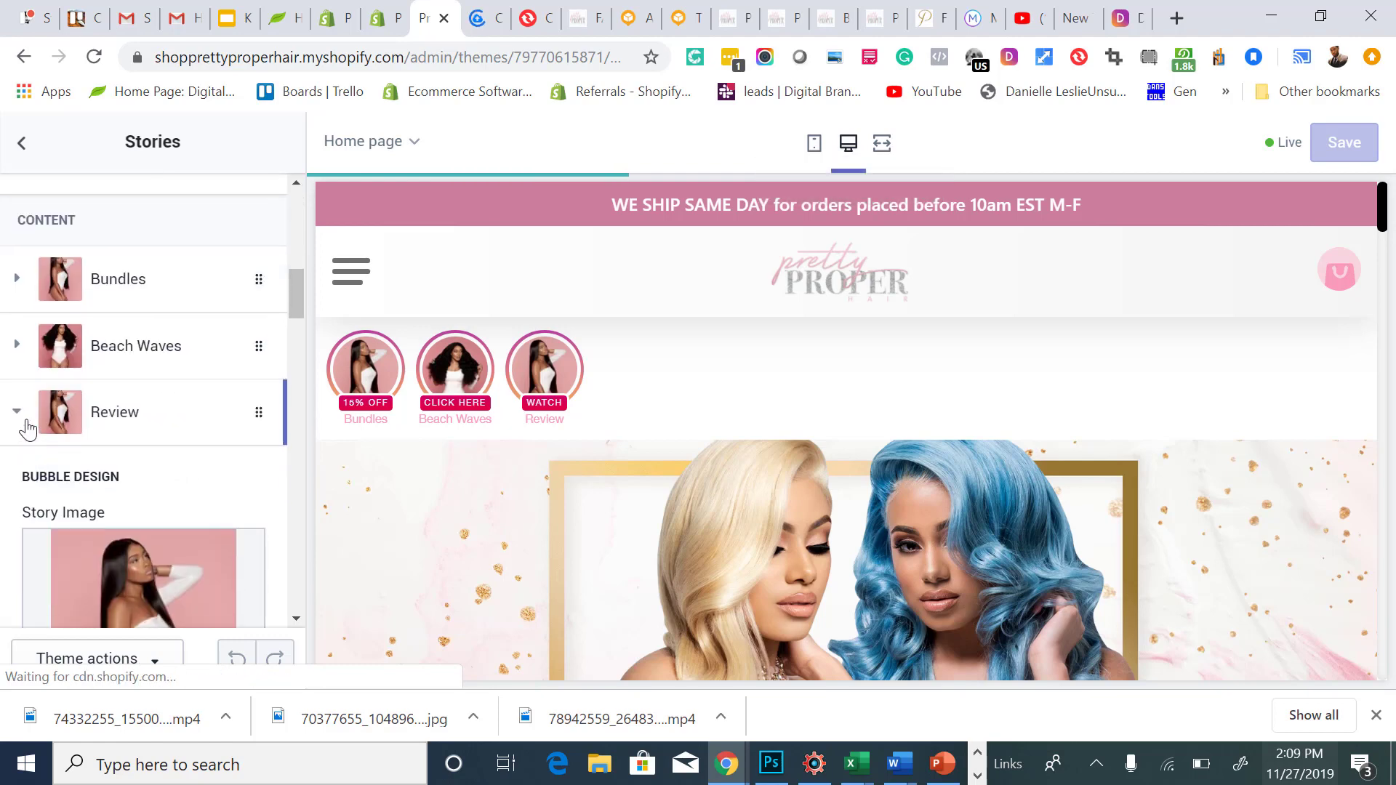
click(28, 429)
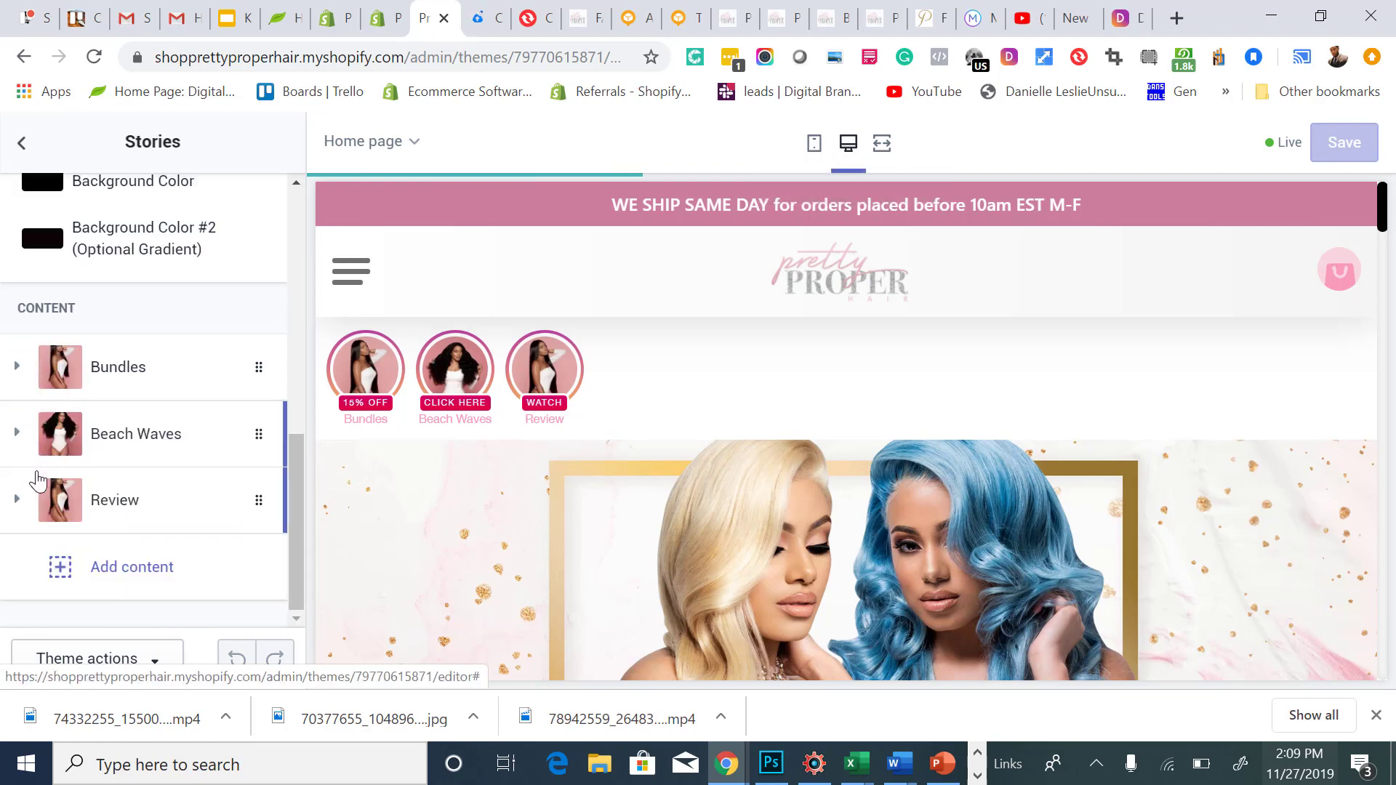
click(103, 501)
drag(103, 471, 112, 415)
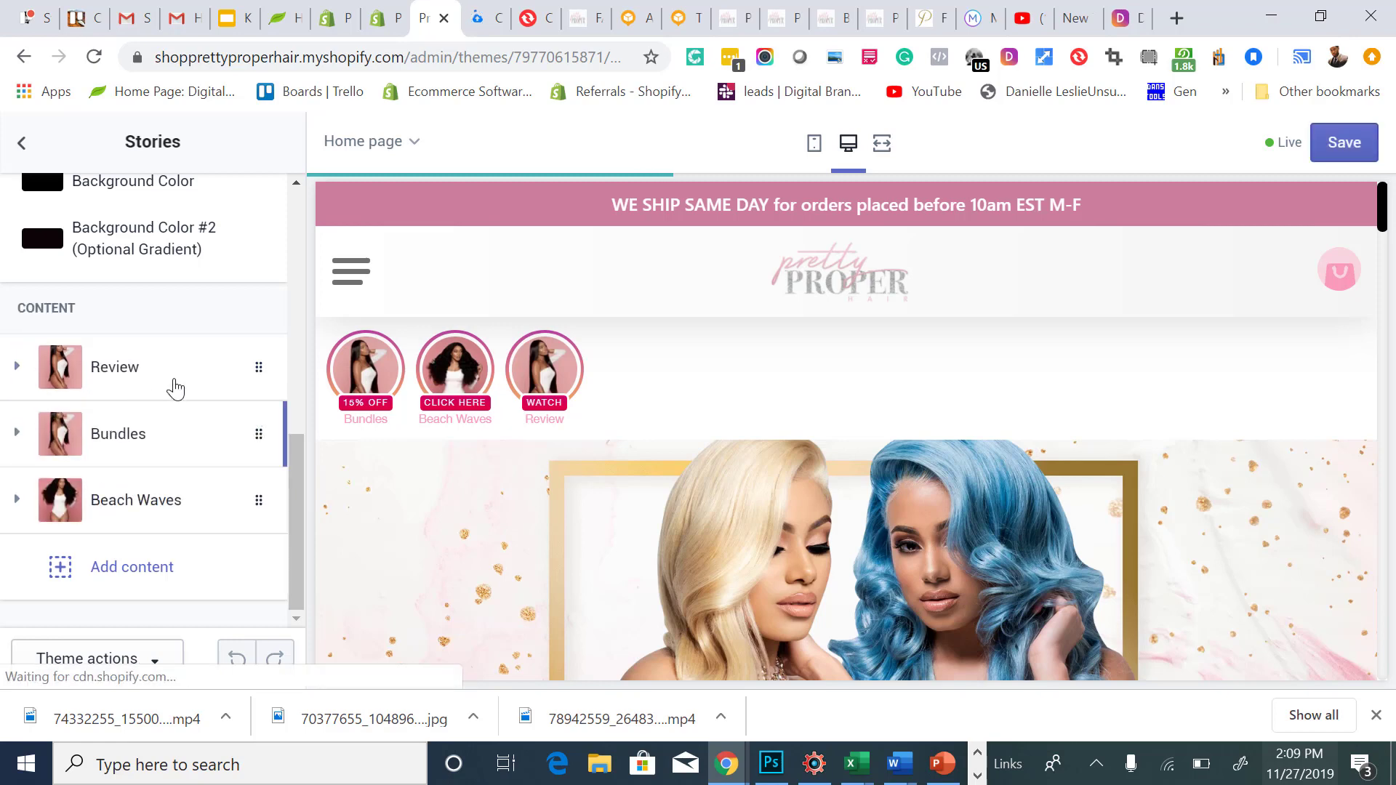
drag(172, 462, 177, 422)
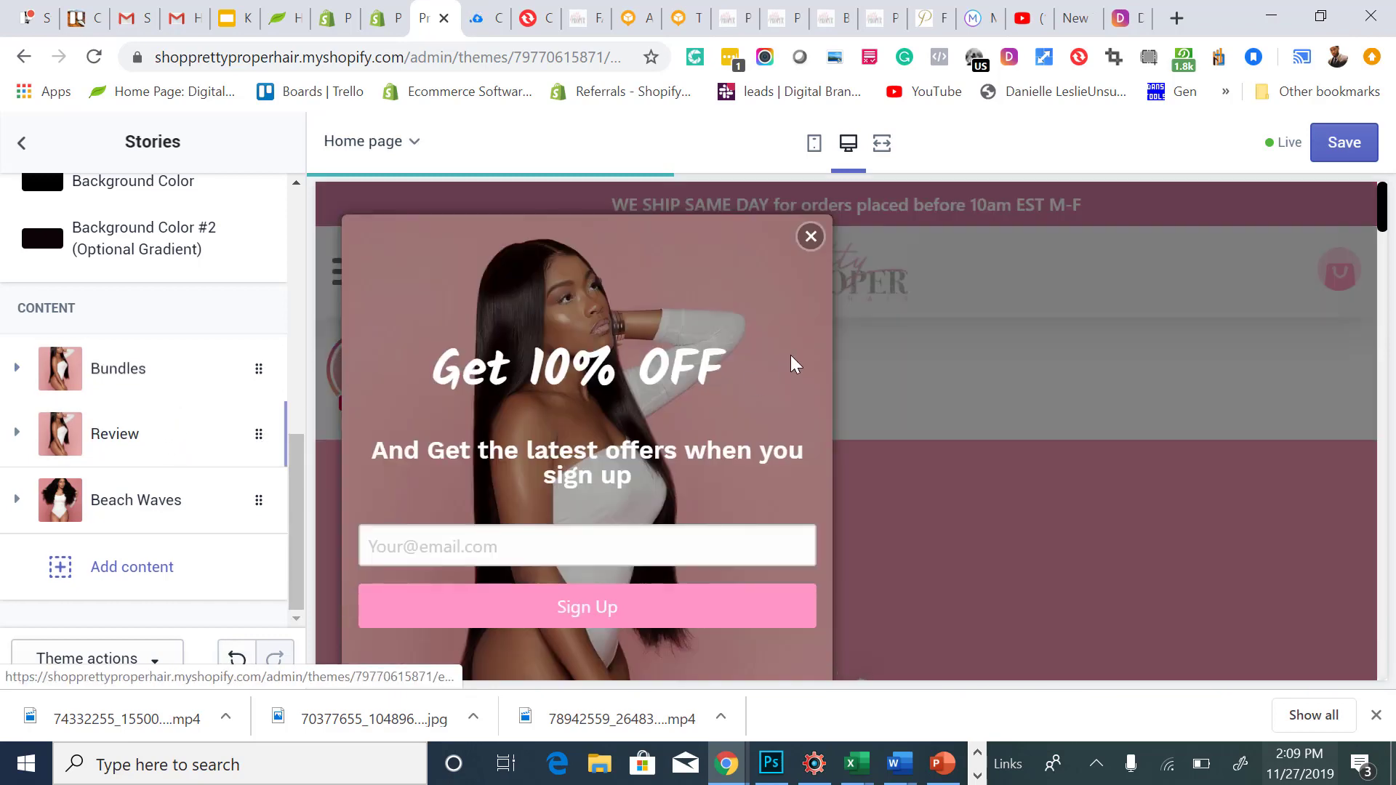
click(811, 236)
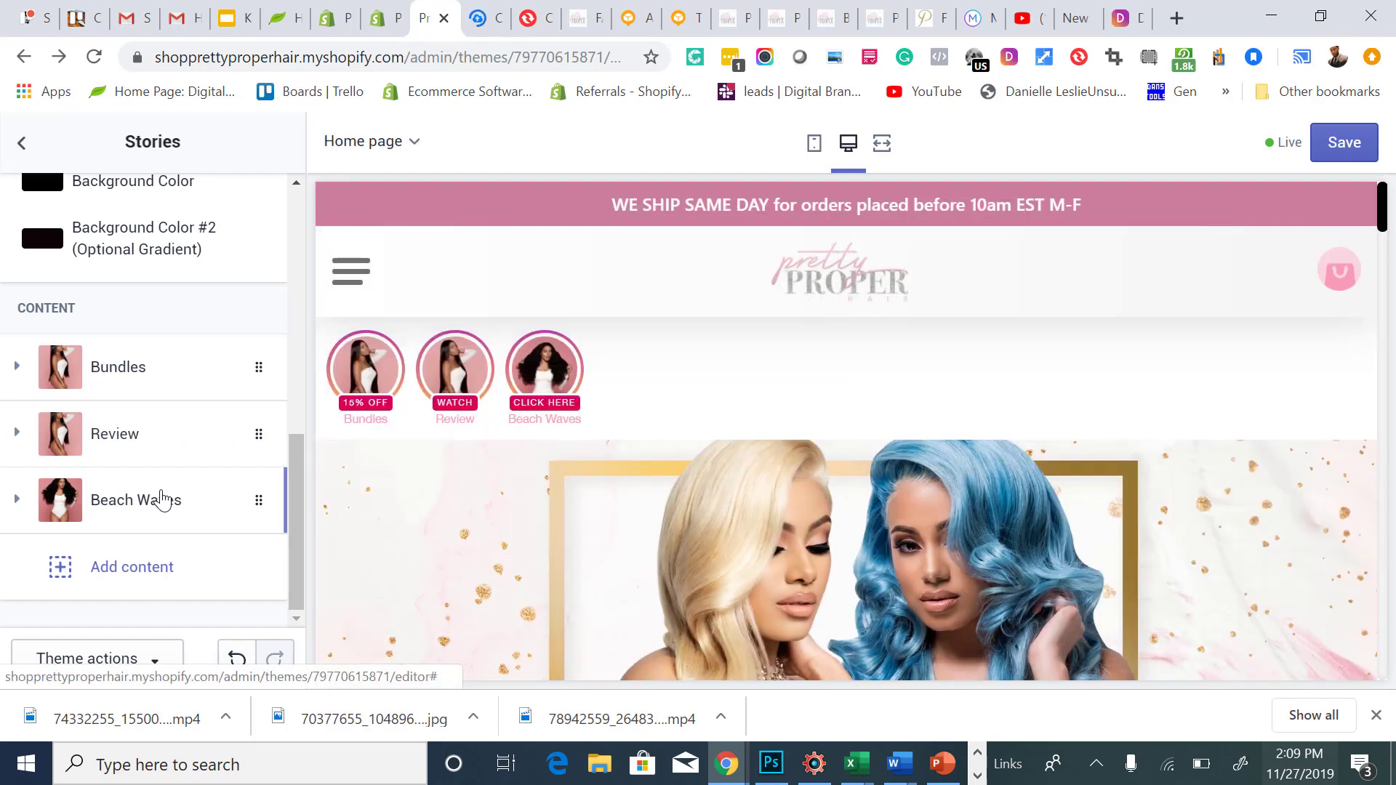
drag(161, 500, 172, 464)
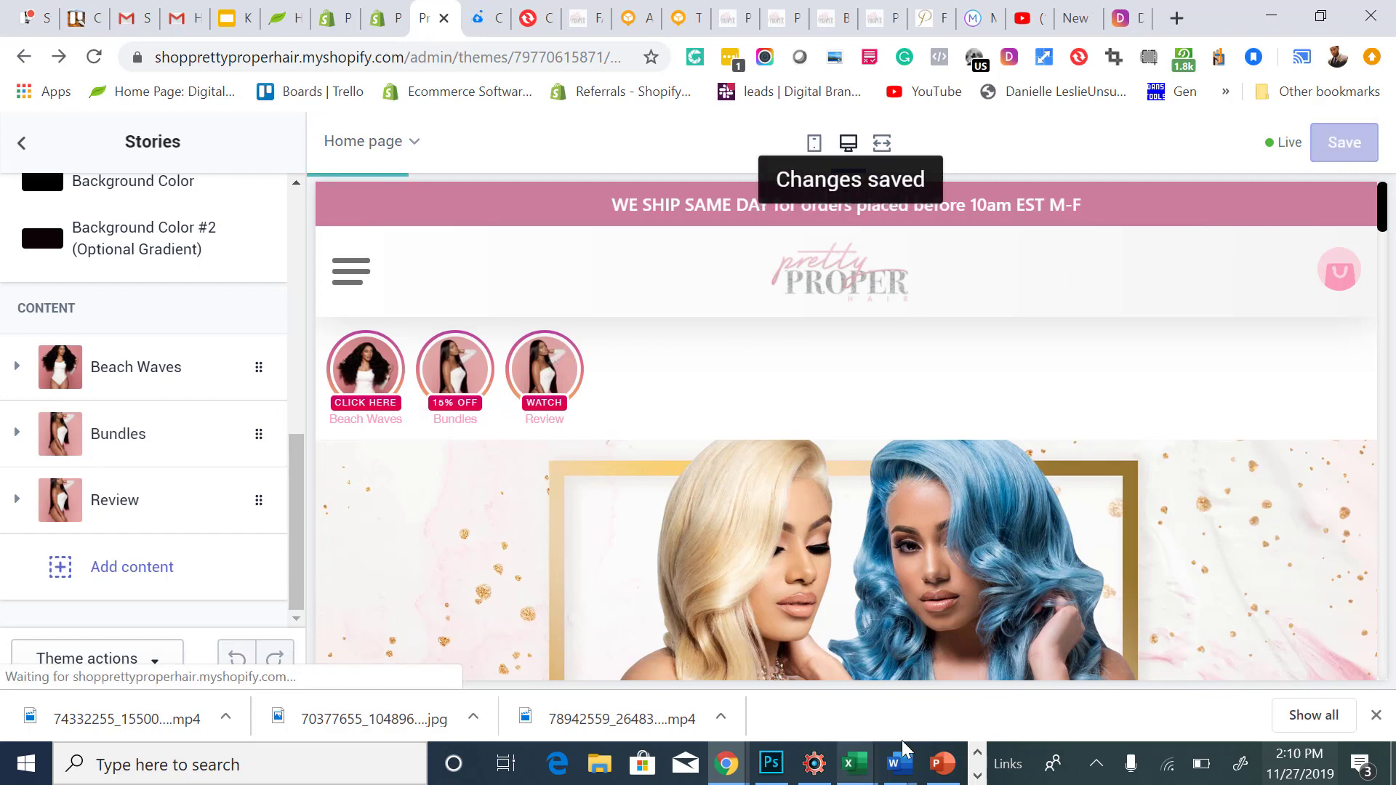
click(978, 776)
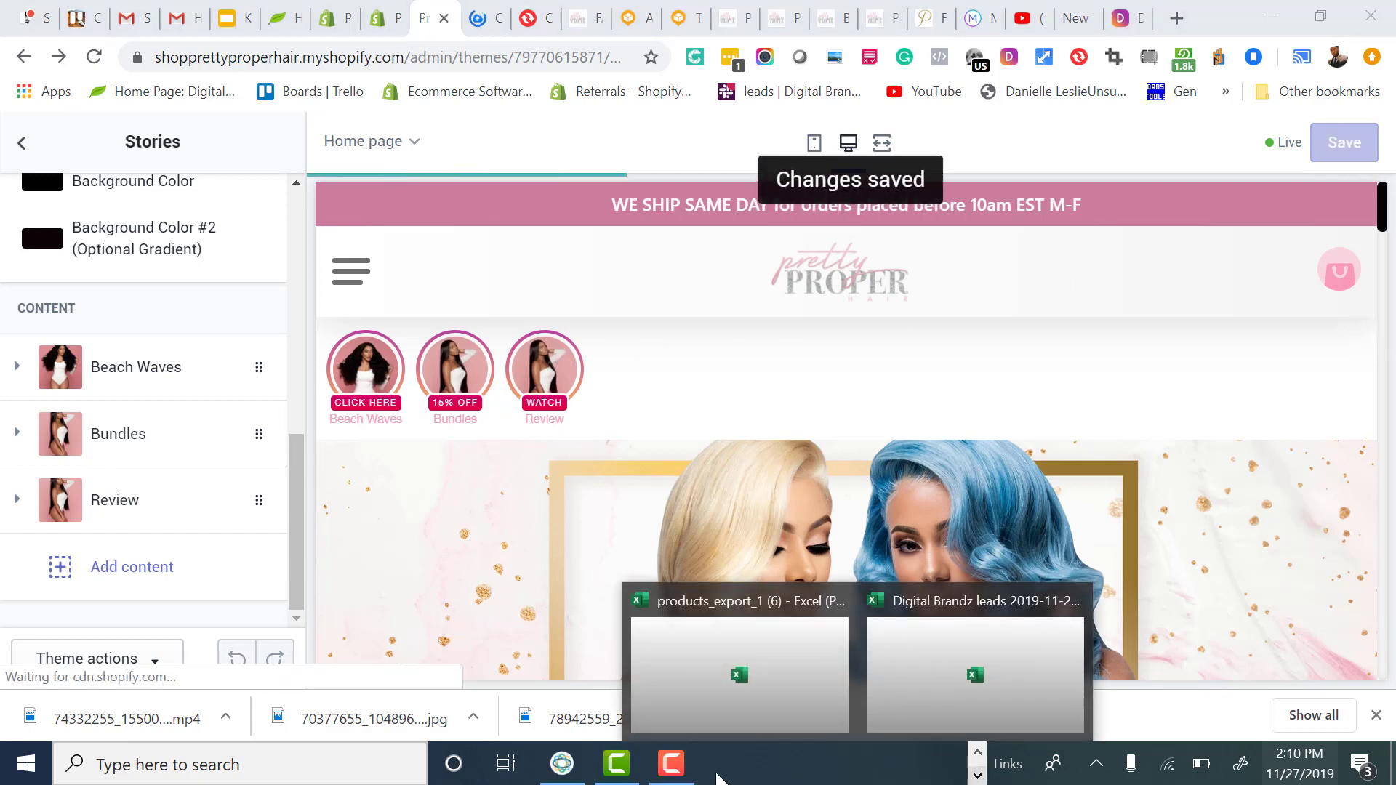
click(686, 770)
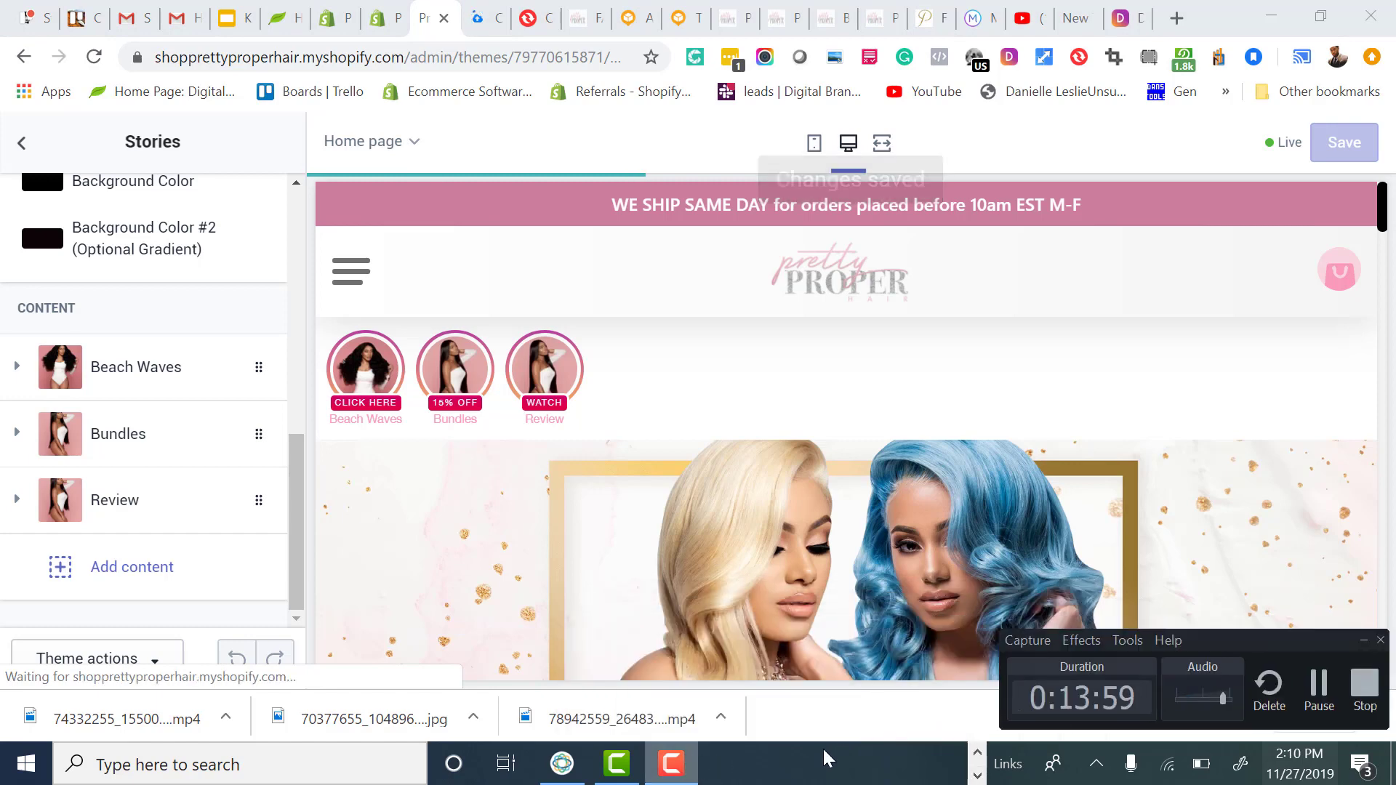